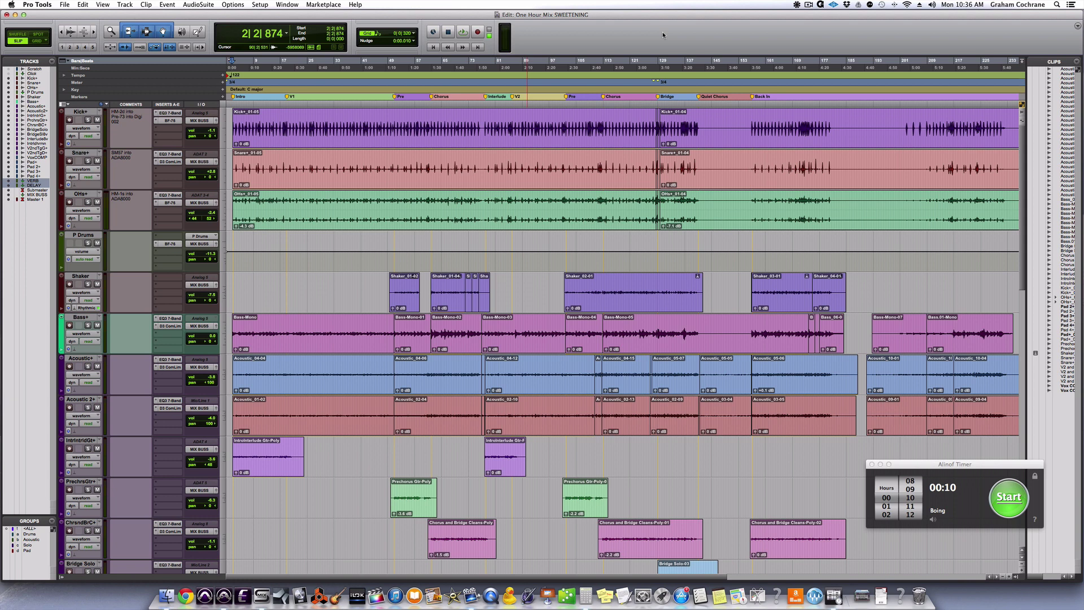
Step: Start the 10-minute countdown in Alinof Timer and switch back to the Pro Tools session
left_click(961, 466)
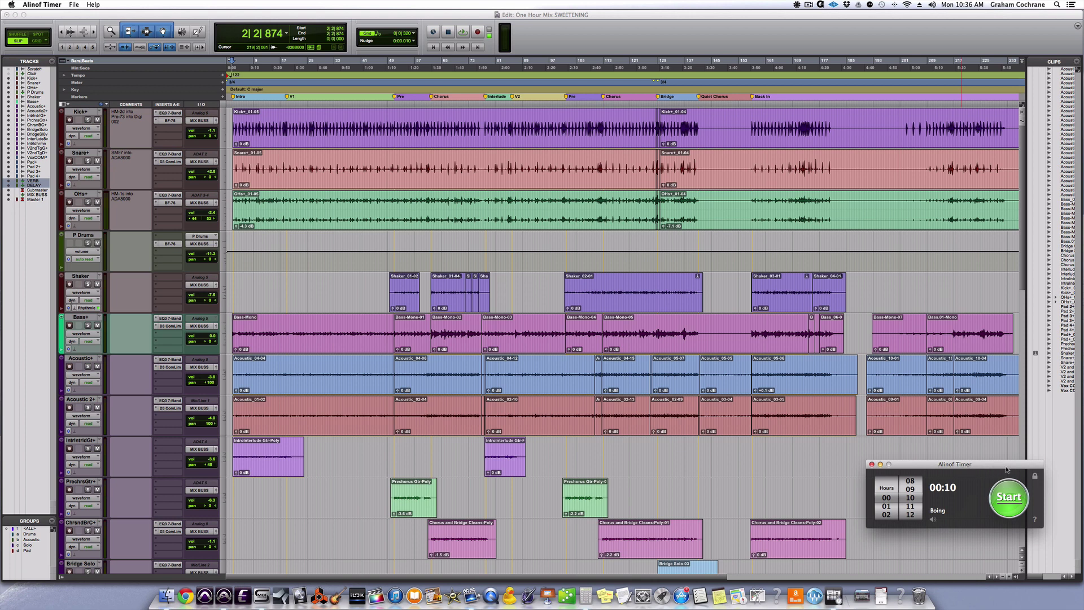
left_click(1008, 497)
left_click(594, 51)
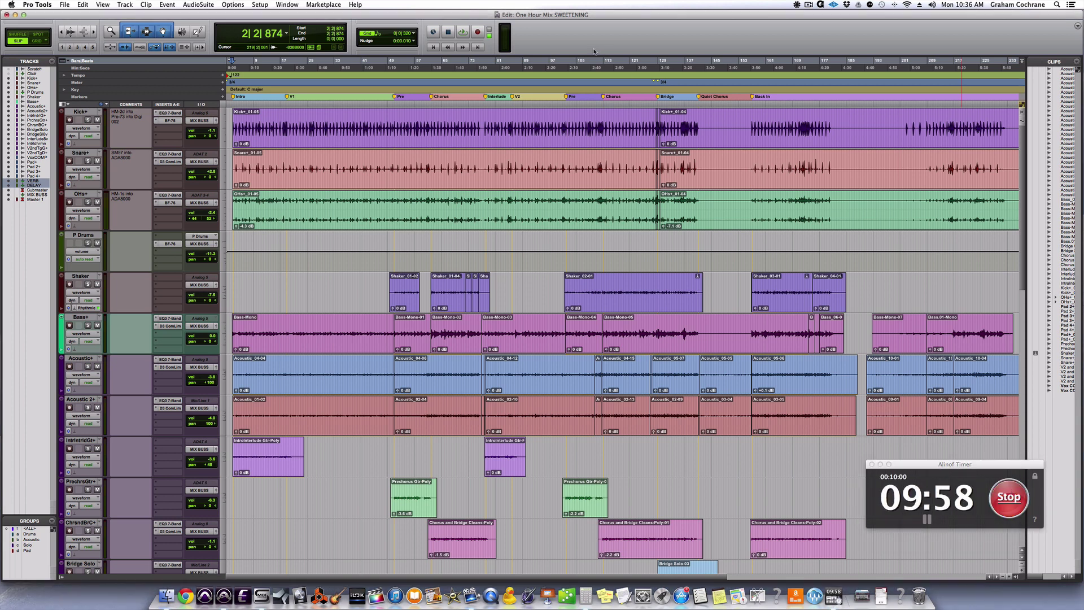
Step: Play the song from the intro and look over all channels in the mixer before returning to the edit view
key("space")
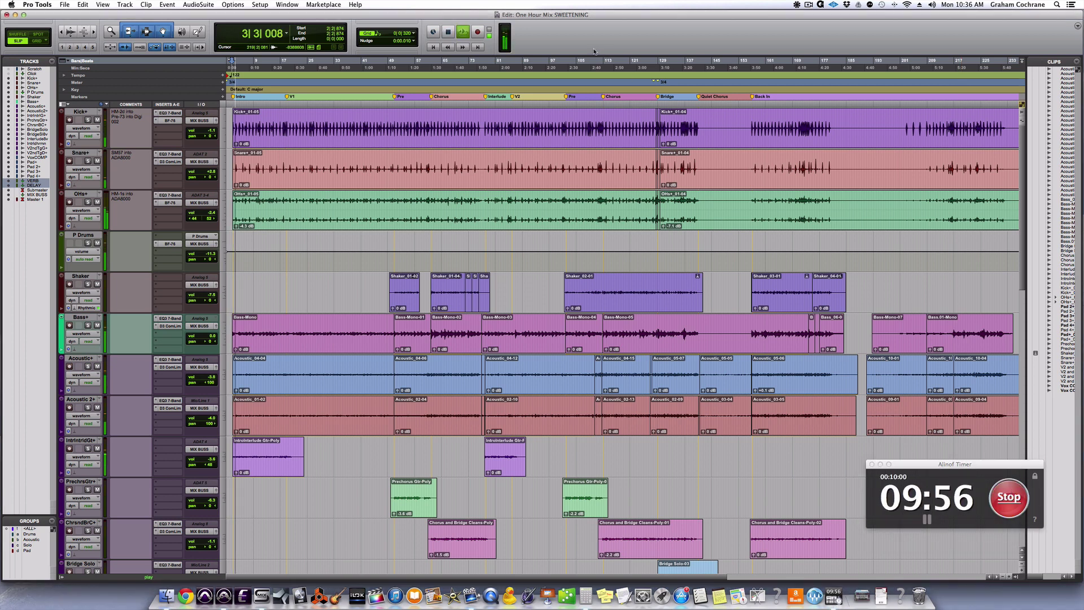
key("super+equal")
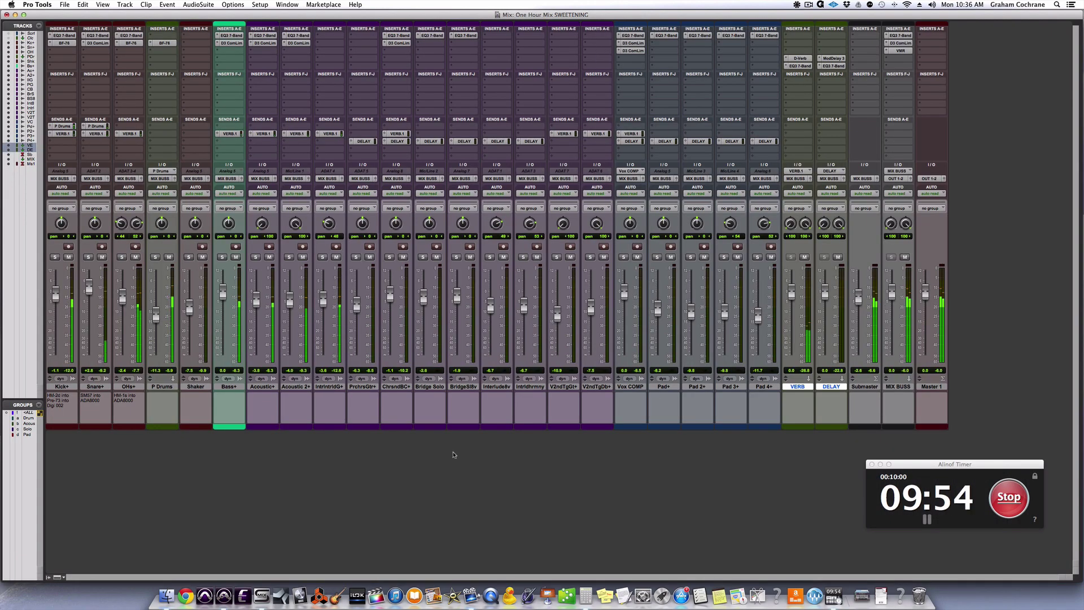
key("super+equal")
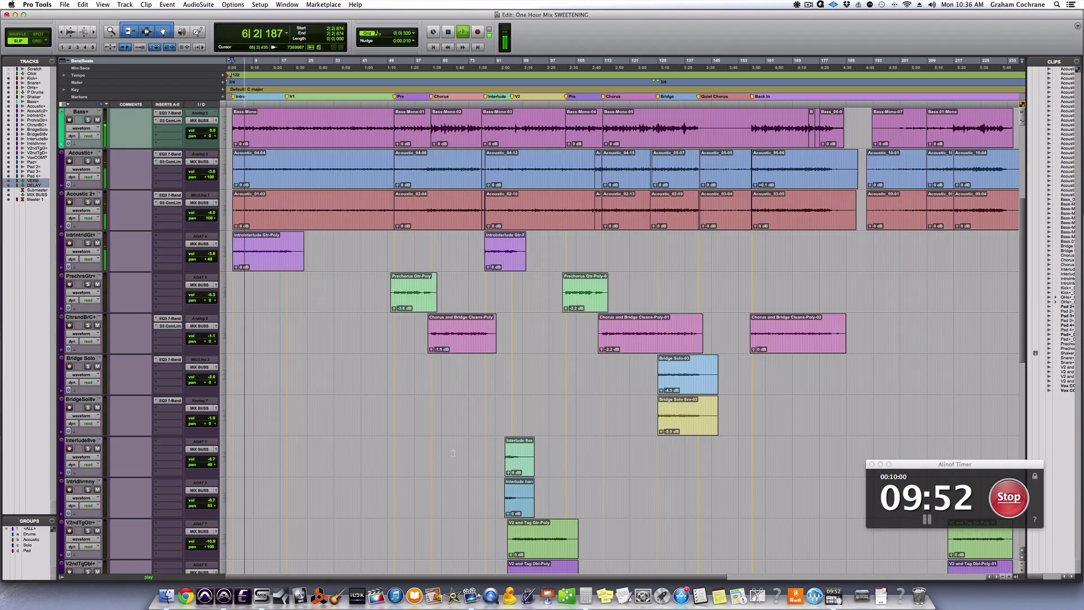
Step: Find the Vox COMP track and play it from about bar 124, in the second chorus before the bridge
scroll(453, 453, "down", 4)
scroll(454, 453, "right", 5)
scroll(453, 453, "left", 4)
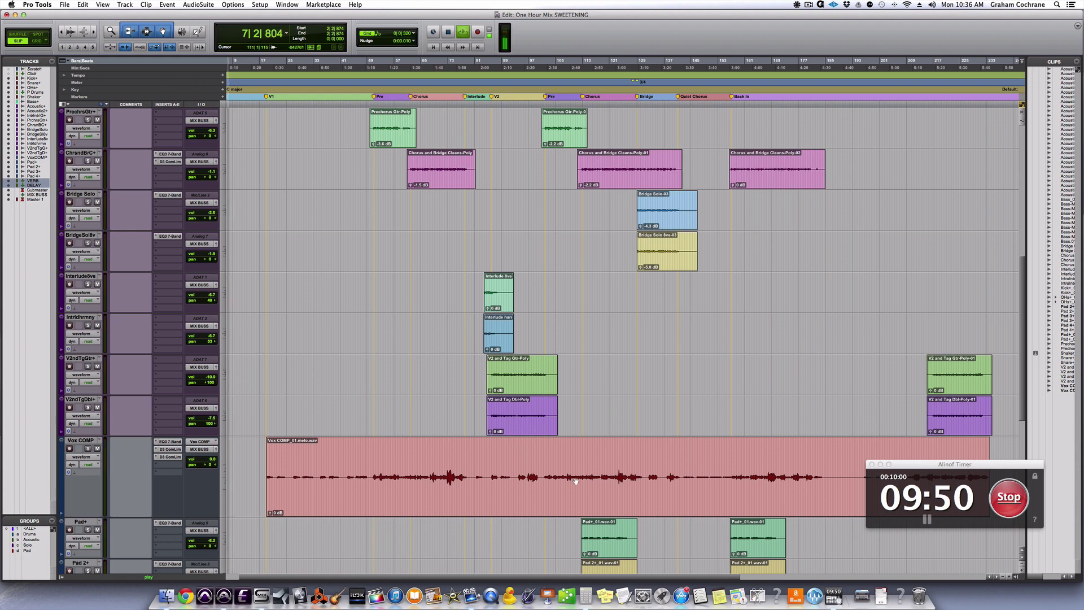
left_click(619, 462)
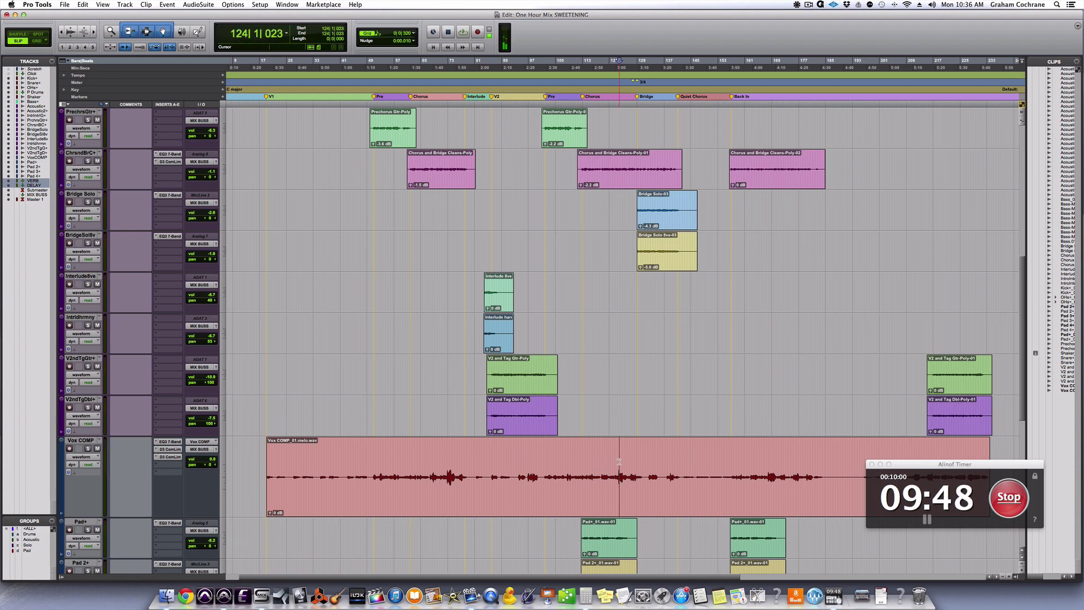
key("space")
key("super+bracketright")
key("super+bracketright")
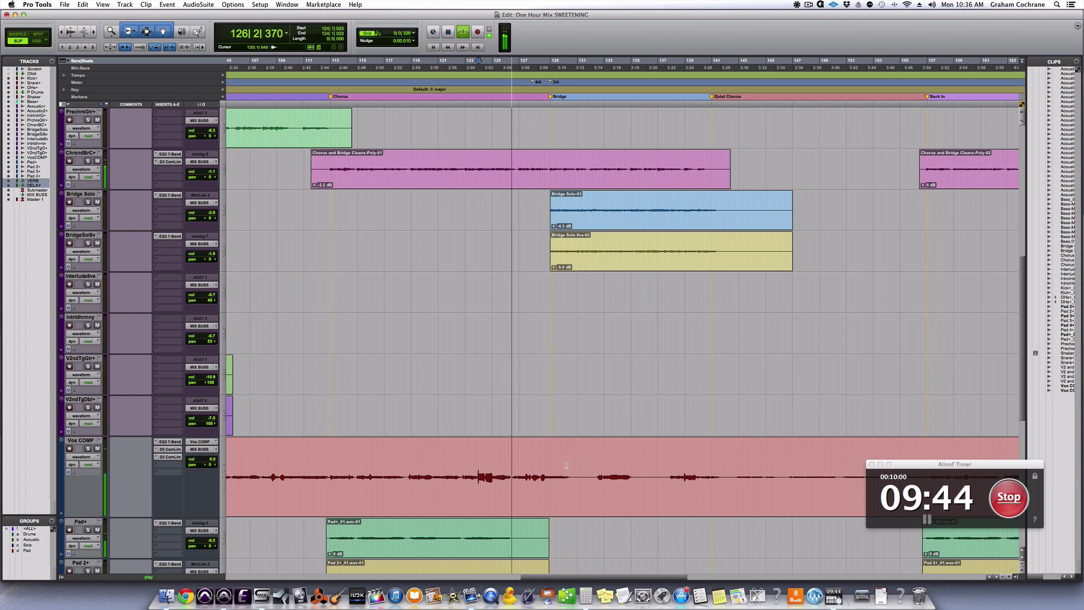
key("super+bracketleft")
key("super+bracketleft")
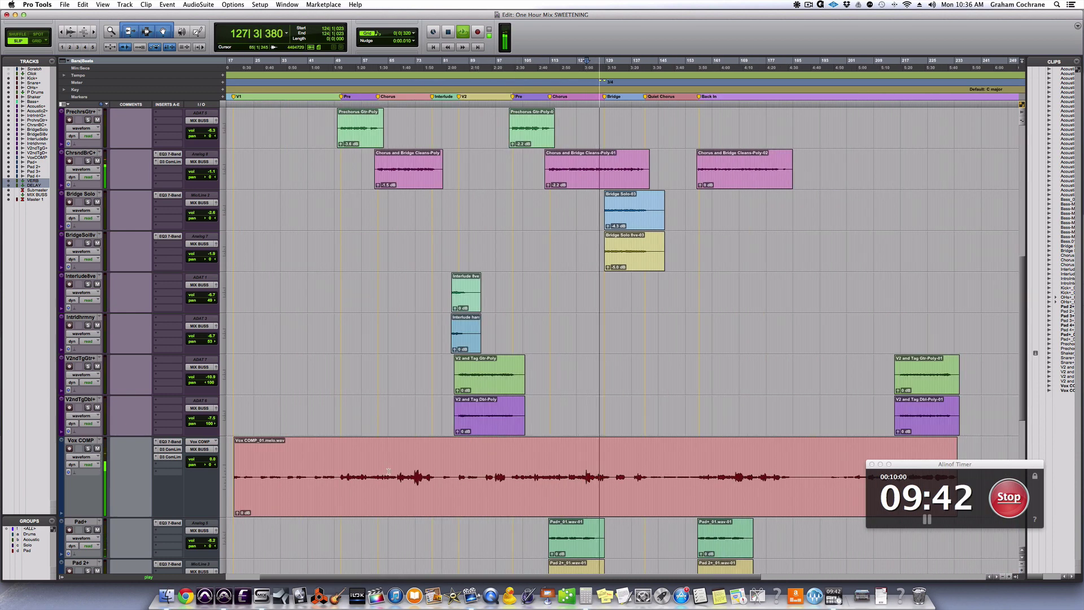
Step: Play the lead vocal from the end of bar 128 and examine its phrases through the bridge
left_click(271, 497)
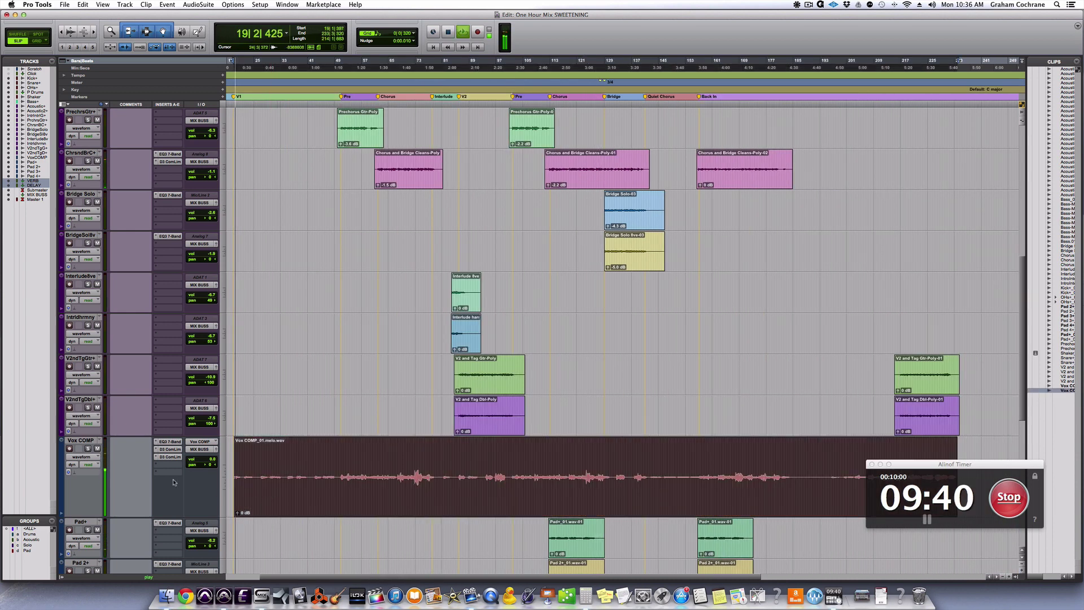
left_click(614, 464)
key("super+bracketright")
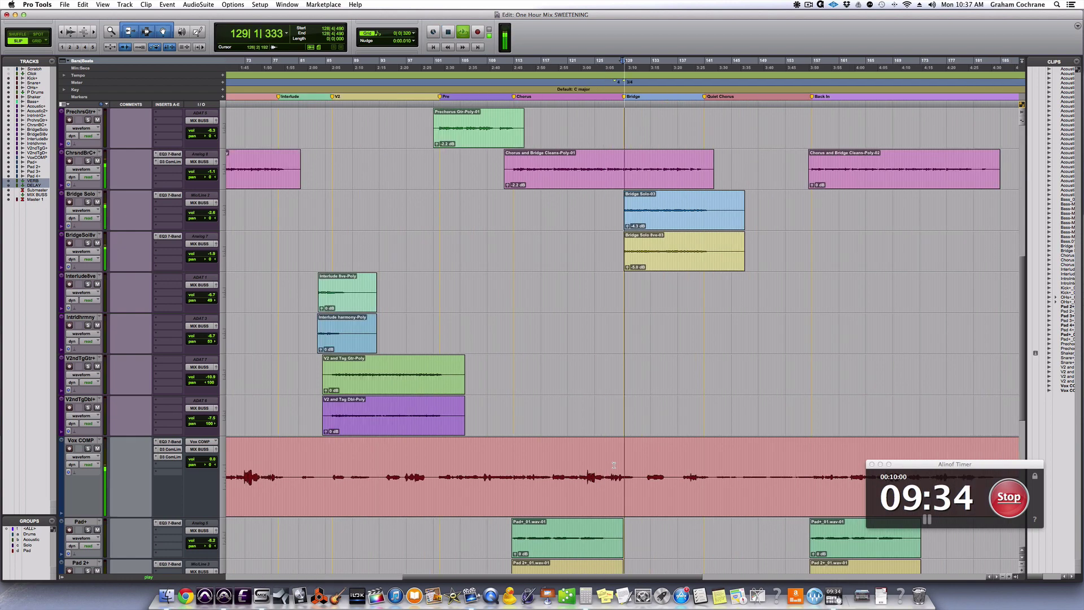
key("t")
scroll(670, 469, "right", 2)
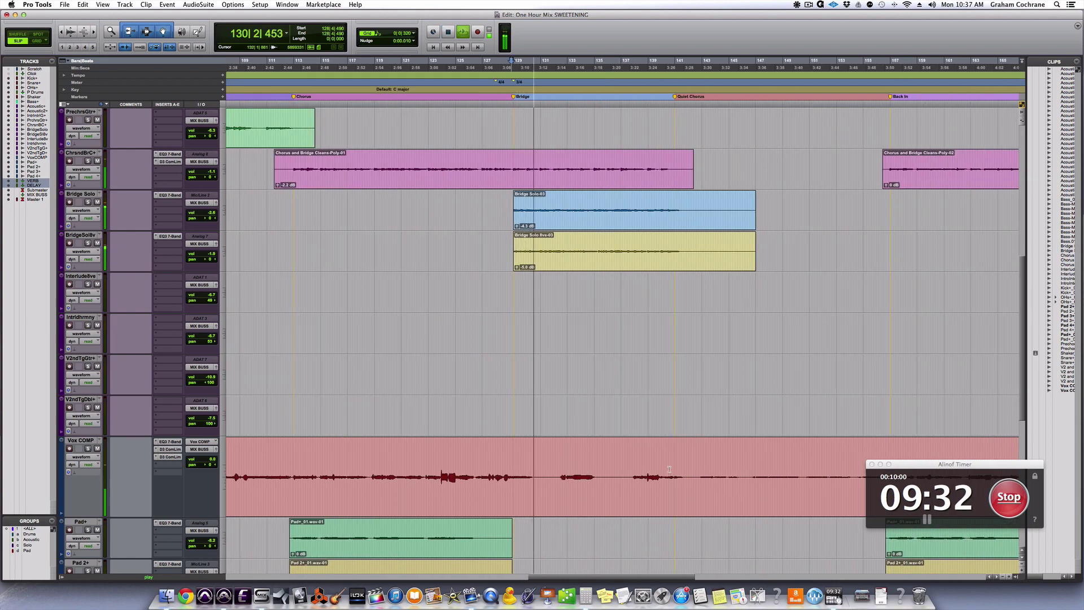
scroll(670, 469, "right", 1)
scroll(669, 469, "right", 5)
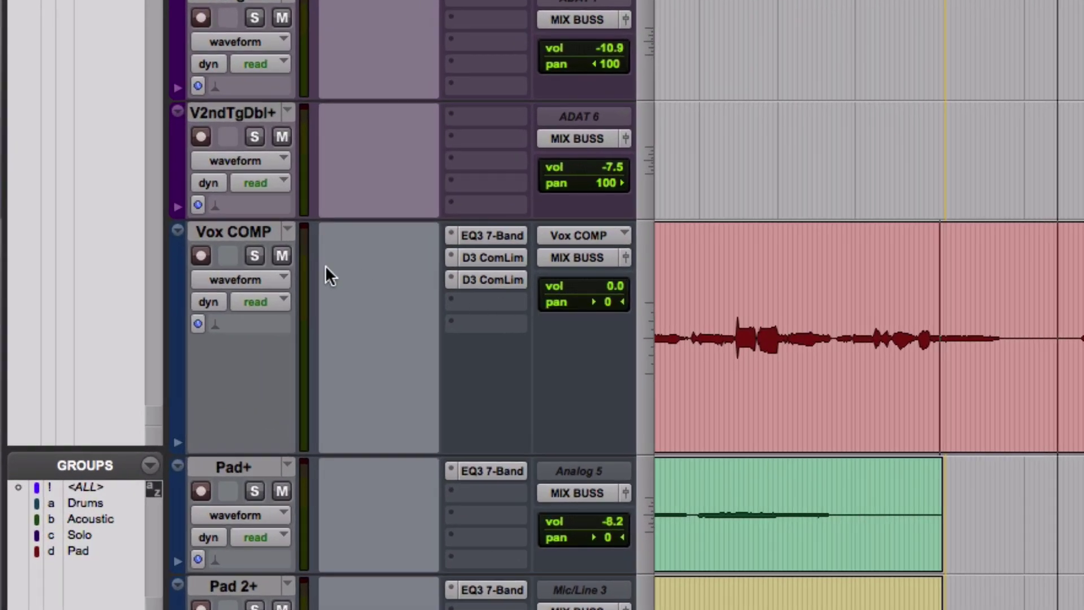
Step: Show the DELAY send level automation on the Vox COMP track and play from the last phrase before the bridge
left_click(248, 277)
mouse_move(336, 390)
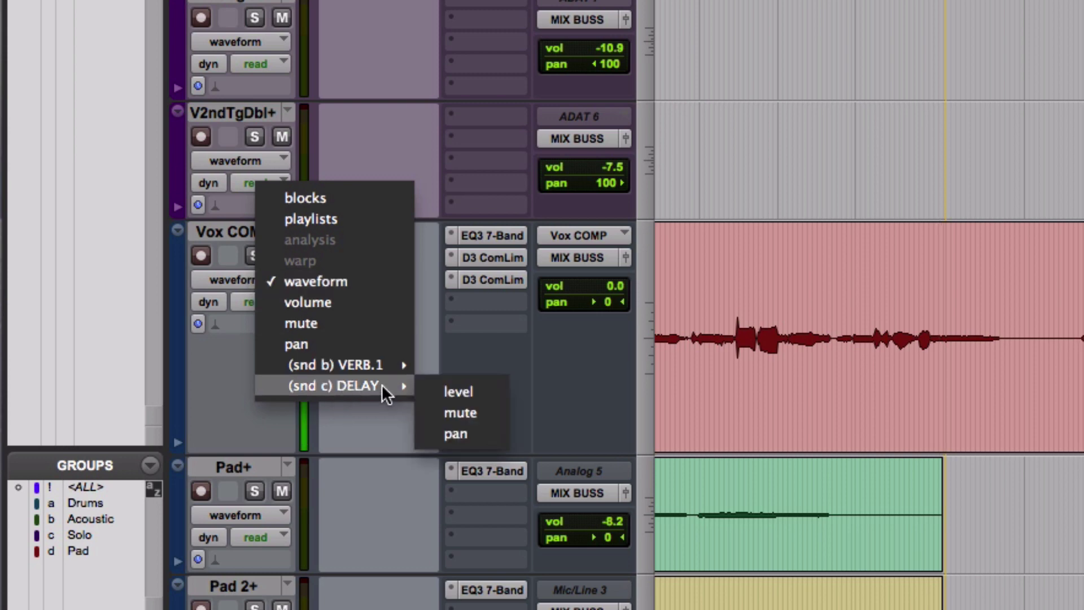
left_click(444, 388)
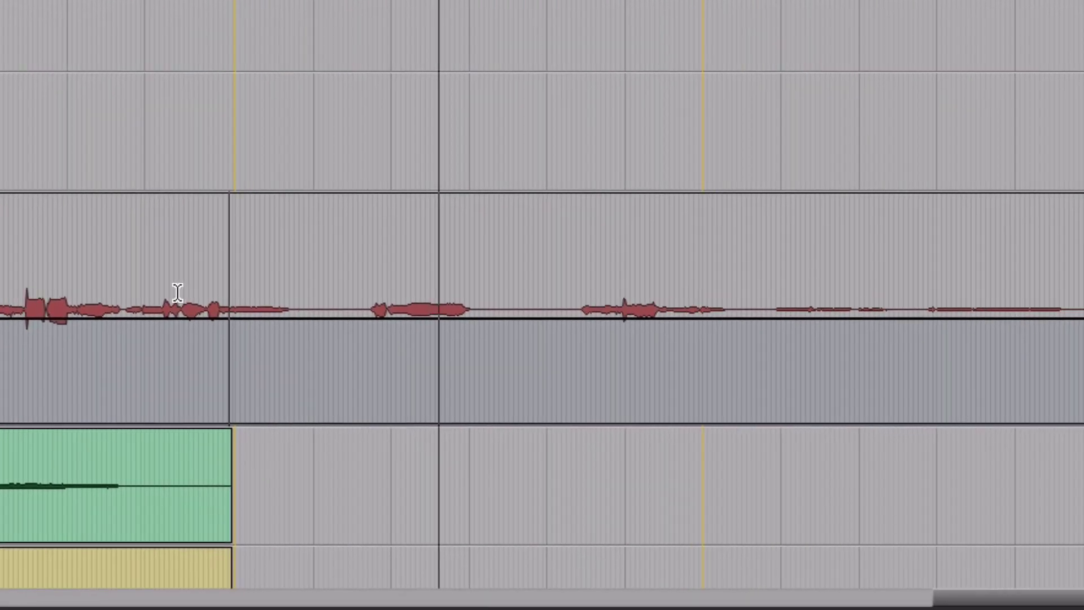
left_click(161, 295)
key("space")
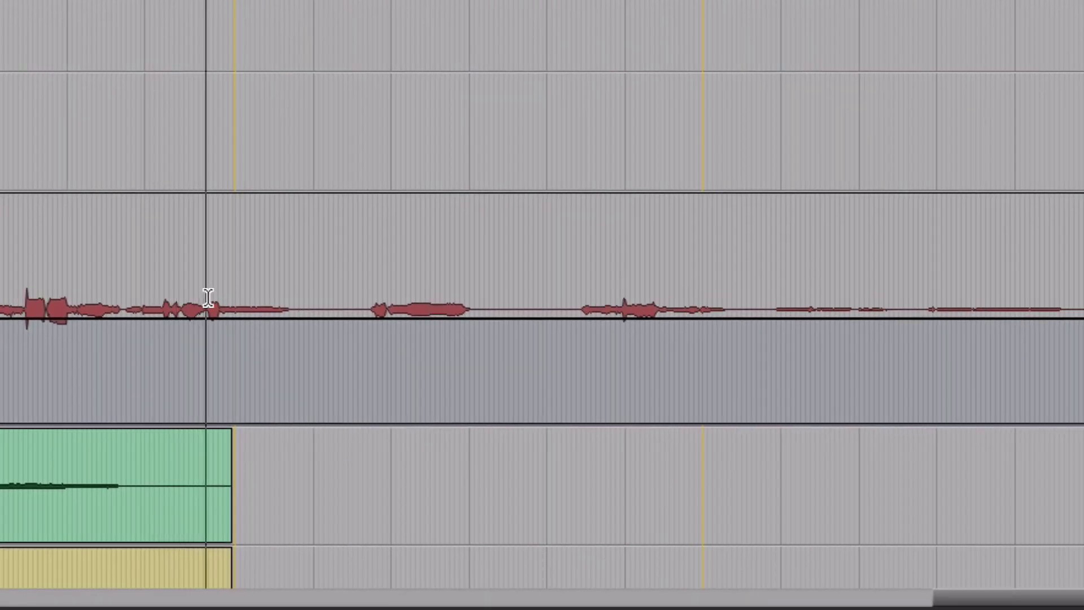
Step: Raise the Vox COMP DELAY send level across the two bridge vocal phrases and audition the stronger delay
left_click(339, 298)
left_click_drag(340, 298, 670, 301)
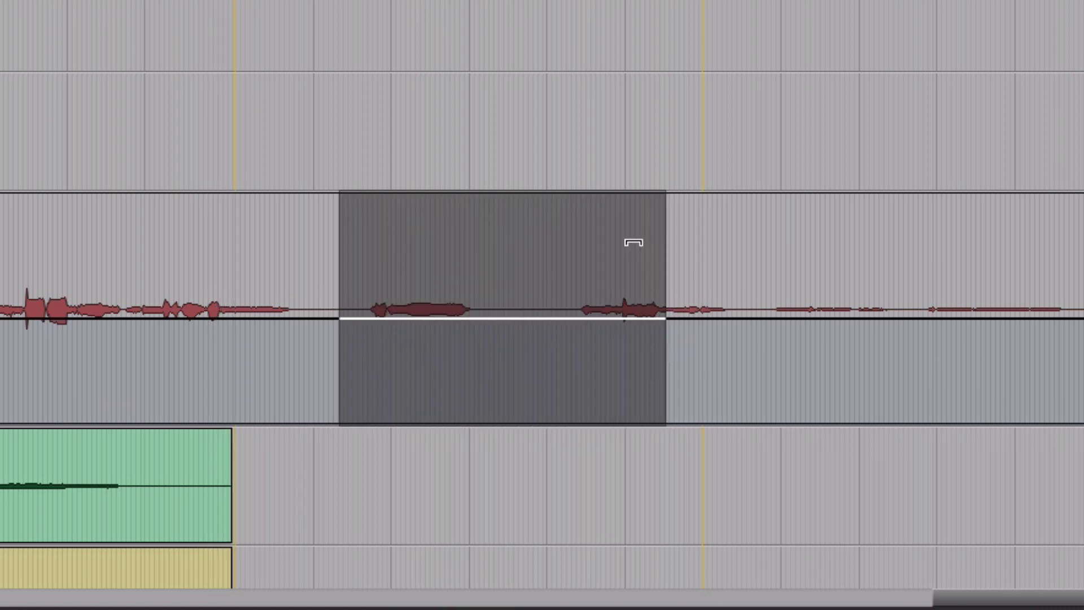
left_click_drag(634, 243, 634, 221)
left_click(363, 347)
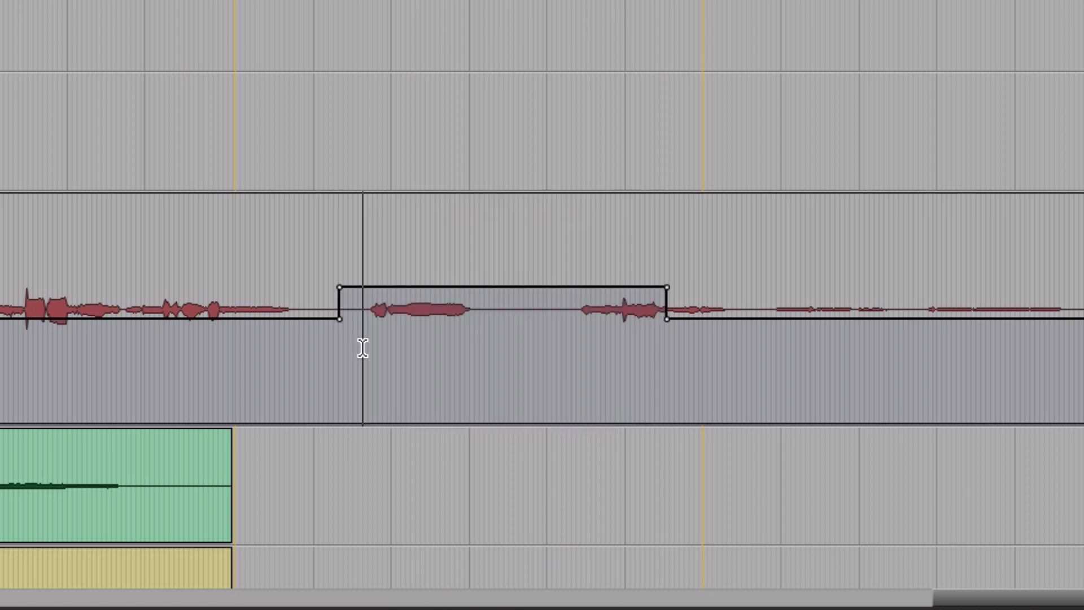
key("space")
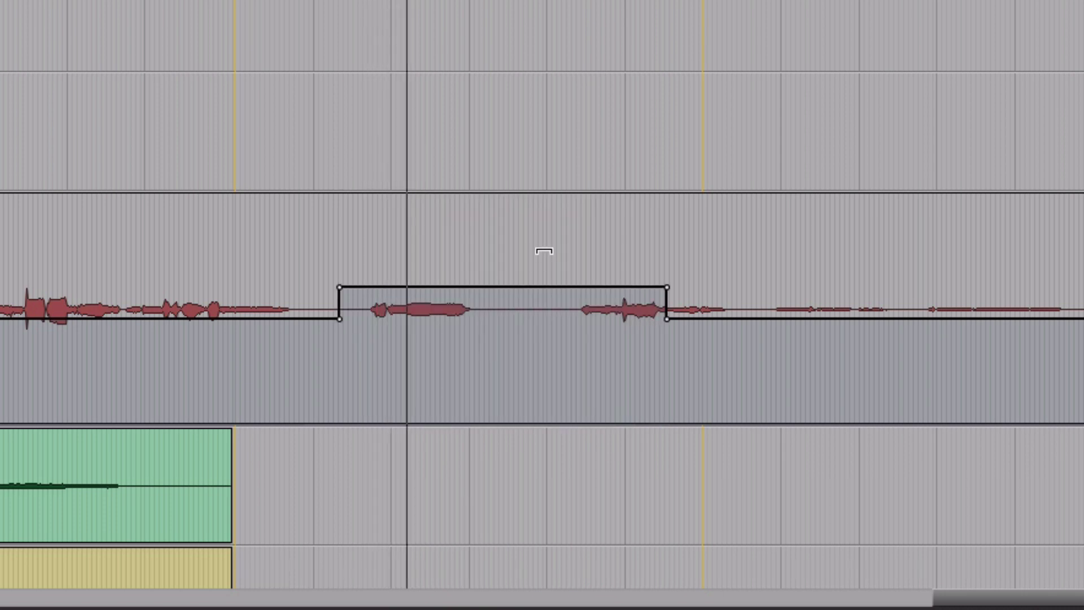
left_click_drag(537, 238, 539, 235)
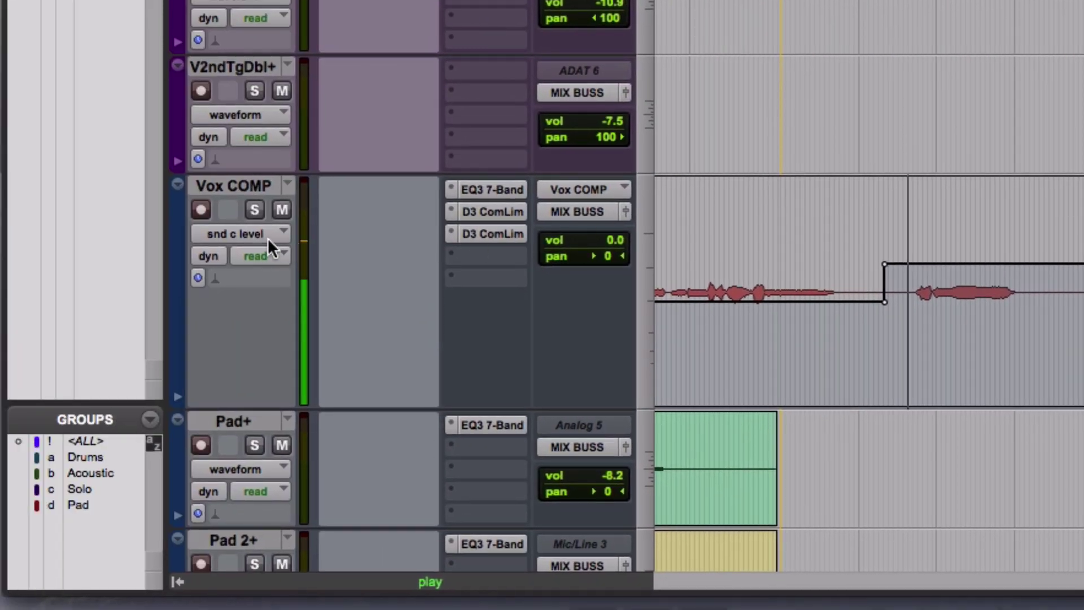
Step: Show the DELAY send mute automation on Vox COMP and mute that send throughout the quiet chorus
left_click(266, 236)
mouse_move(342, 237)
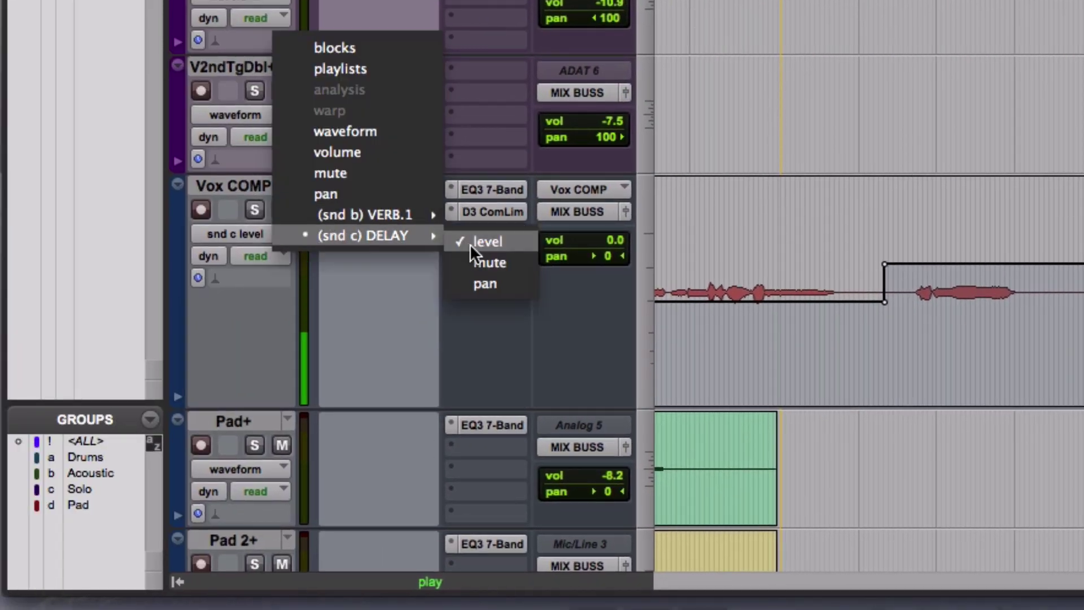
left_click(478, 261)
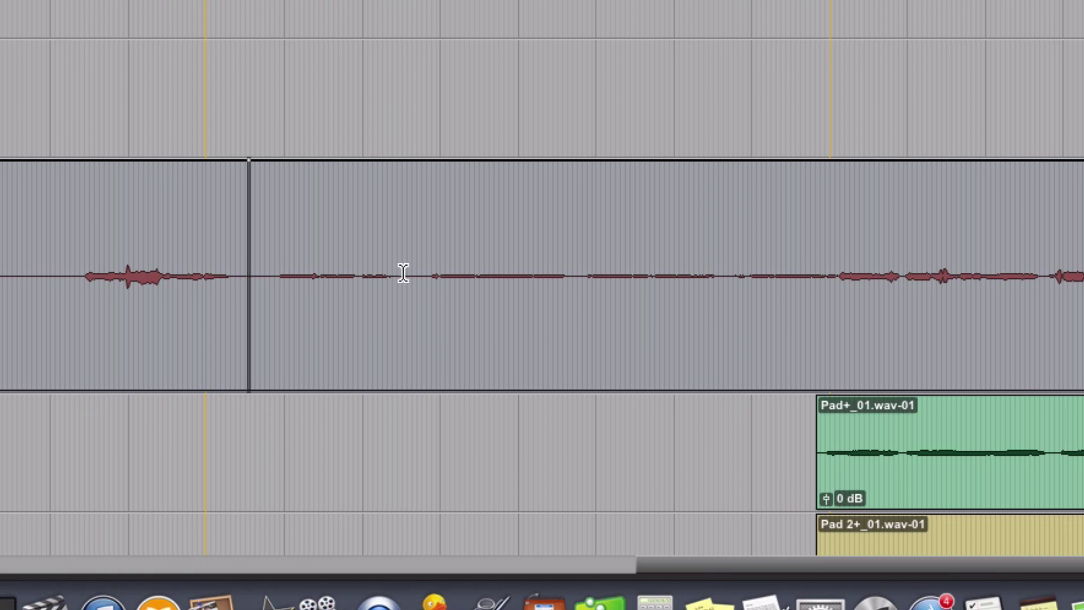
left_click_drag(403, 273, 830, 270)
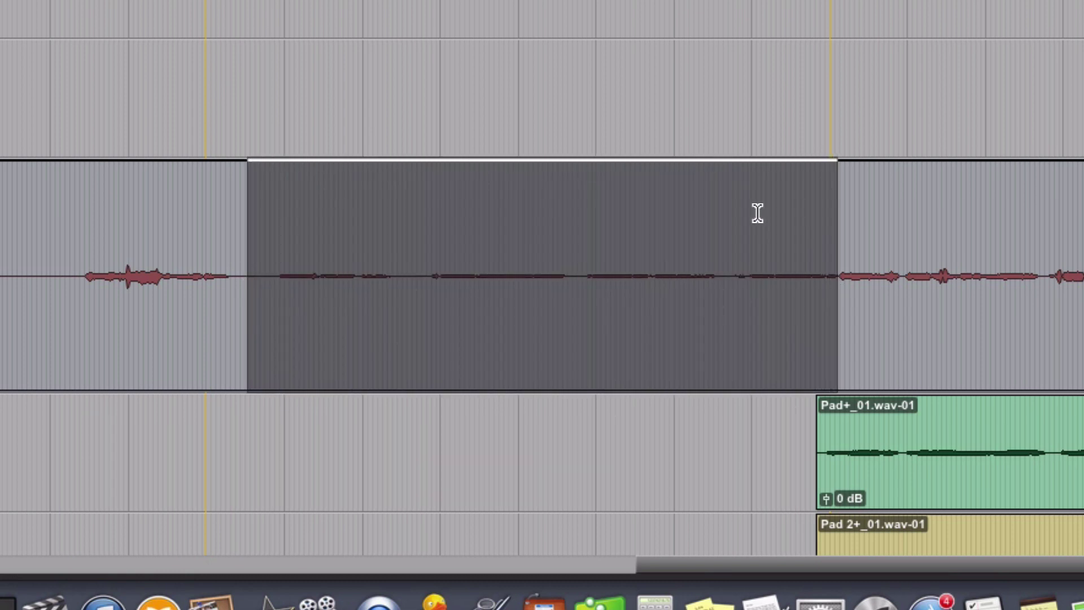
left_click_drag(745, 186, 733, 459)
Step: Play from the last bridge phrase into the quiet chorus to check where the vocal's delay mute starts
left_click(126, 246)
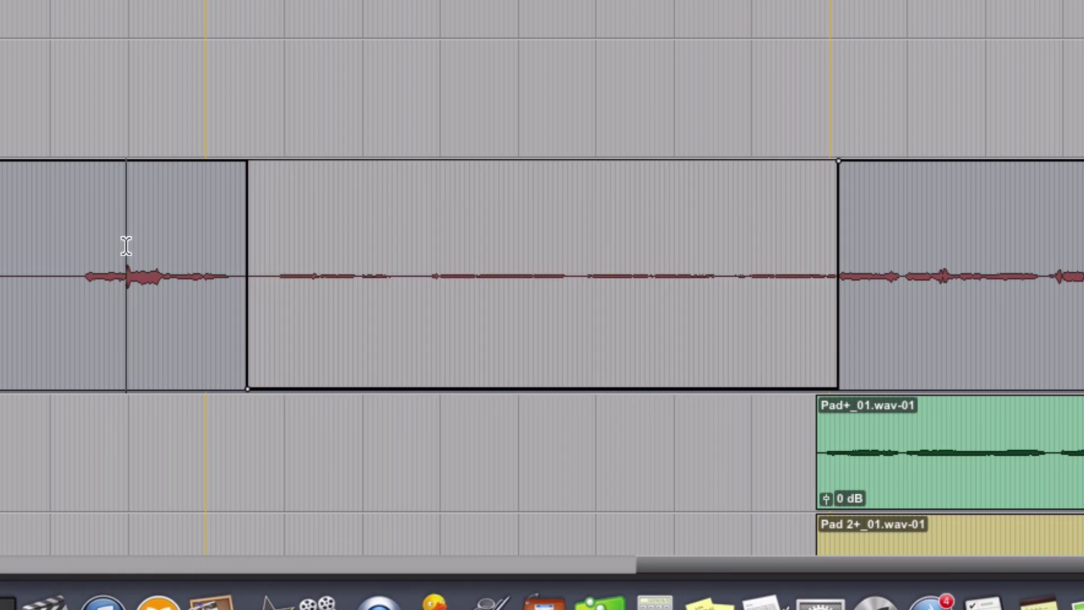
key("space")
key("t")
key("t")
scroll(545, 257, "right", 5)
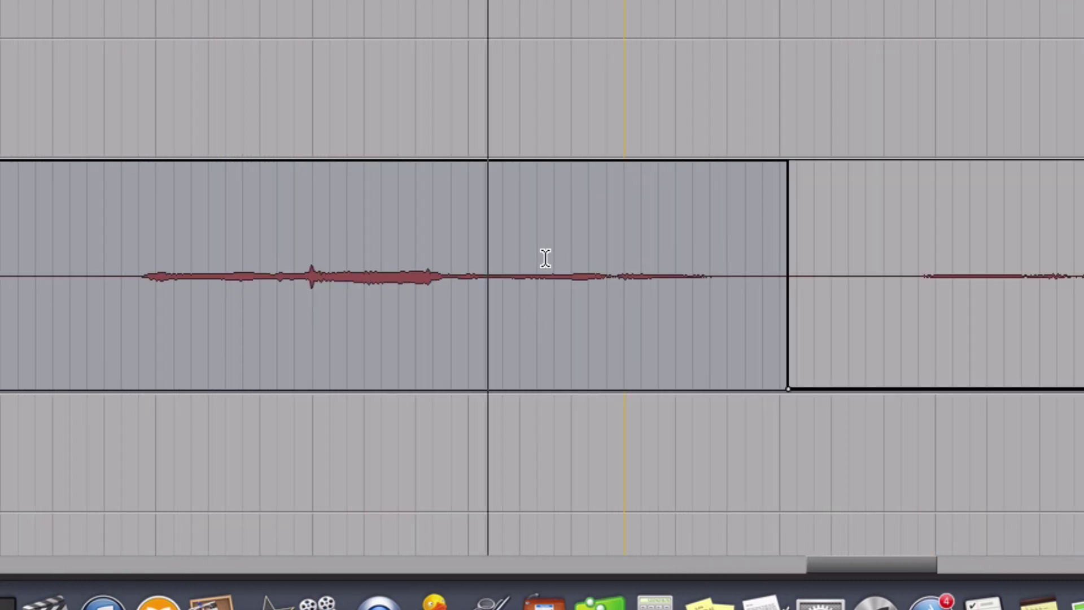
scroll(543, 254, "right", 5)
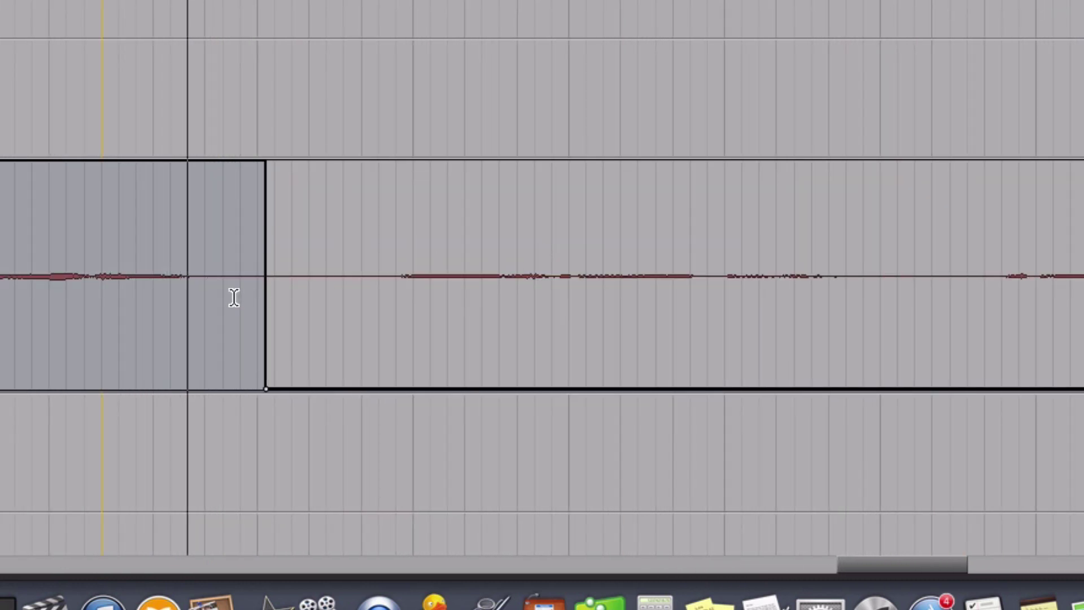
scroll(234, 298, "right", 5)
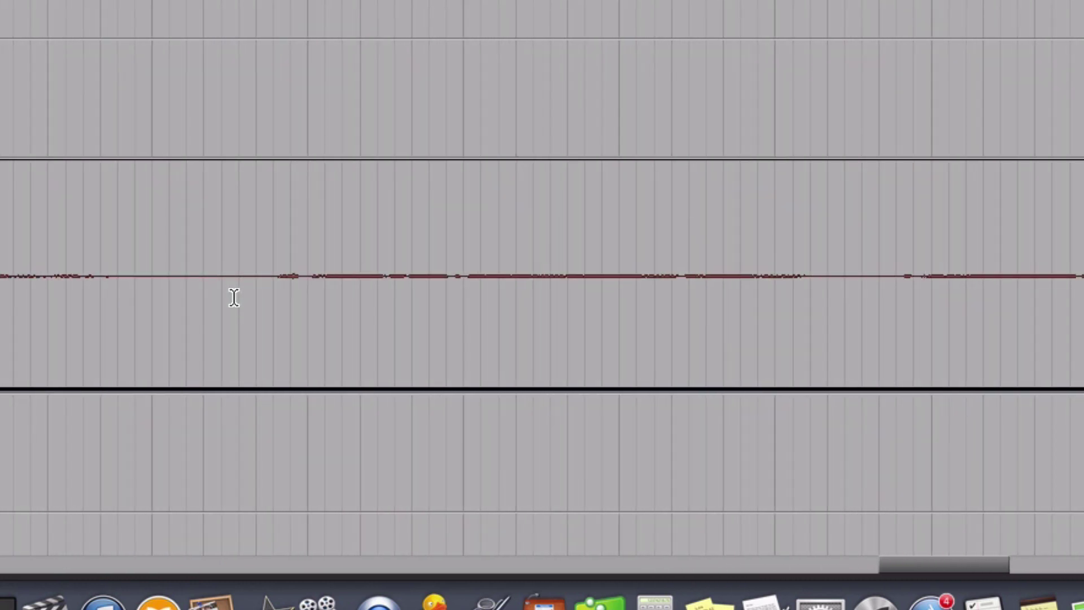
key("r")
key("r")
key("r")
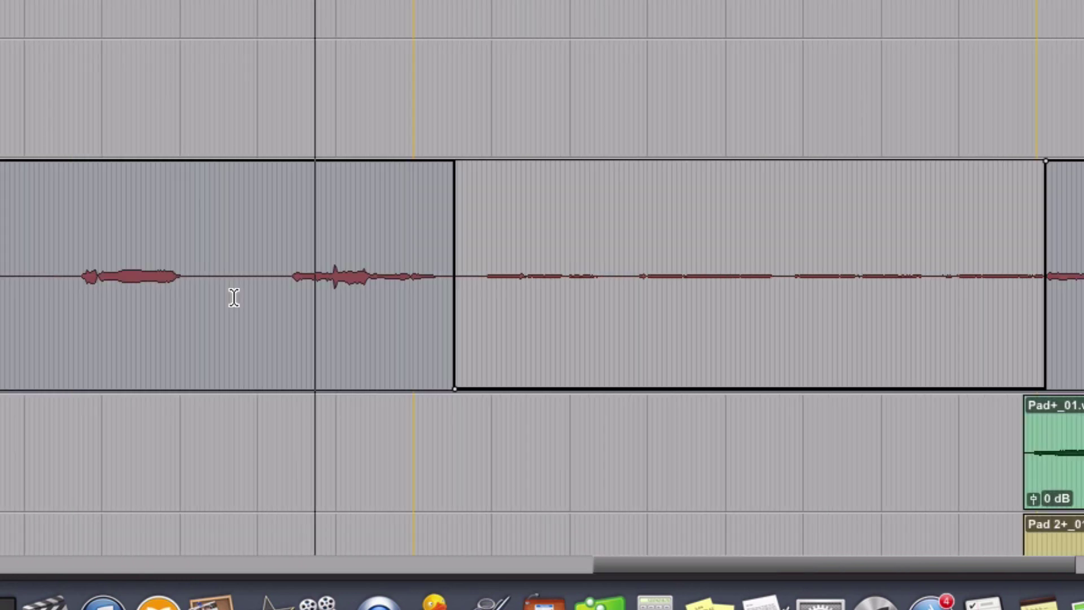
Step: Show the VERB.1 send mute automation on Vox COMP, mute that send throughout the quiet chorus, and play the section
scroll(449, 265, "right", 5)
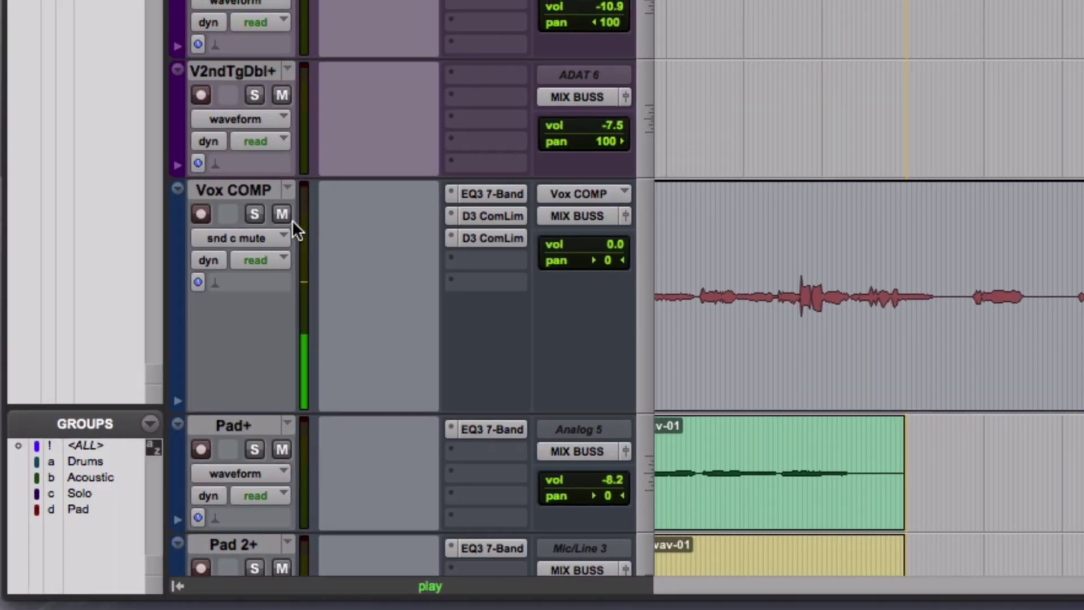
left_click(249, 232)
mouse_move(422, 218)
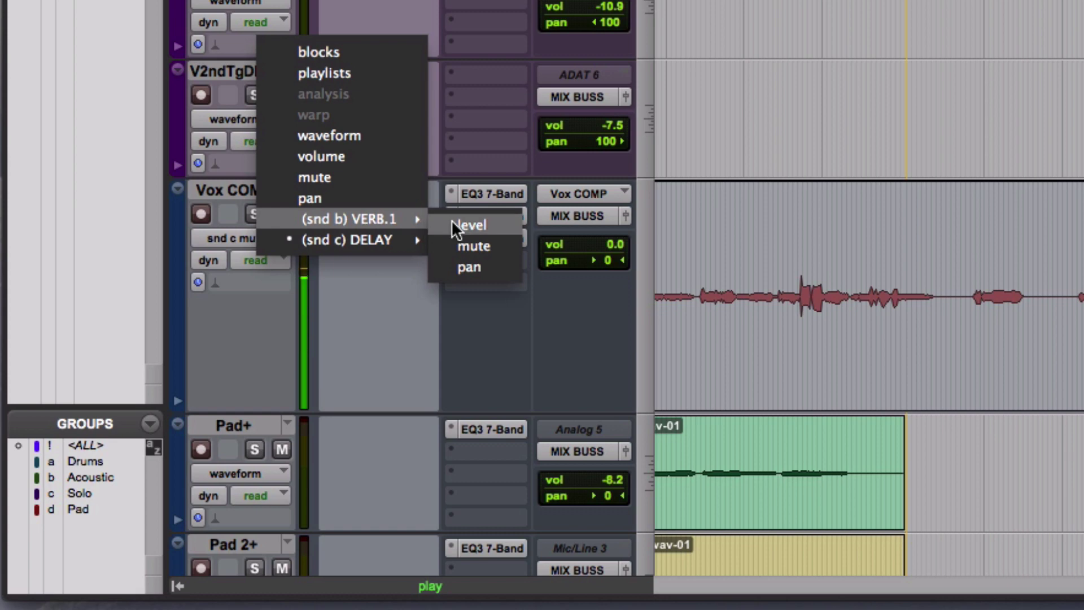
left_click(464, 244)
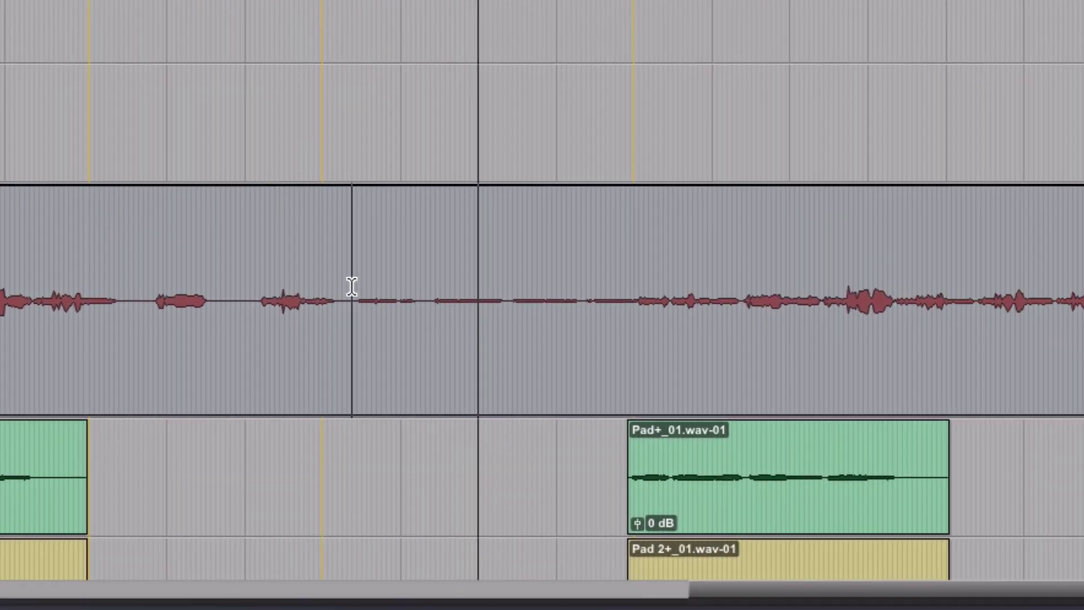
left_click_drag(352, 286, 637, 284)
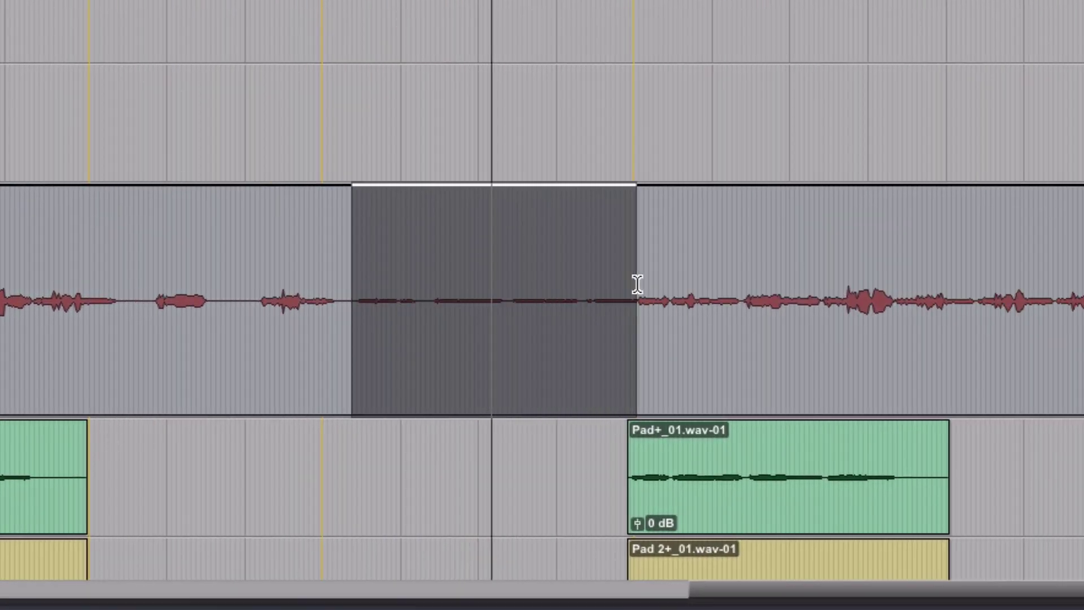
left_click_drag(581, 206, 581, 379)
key("space")
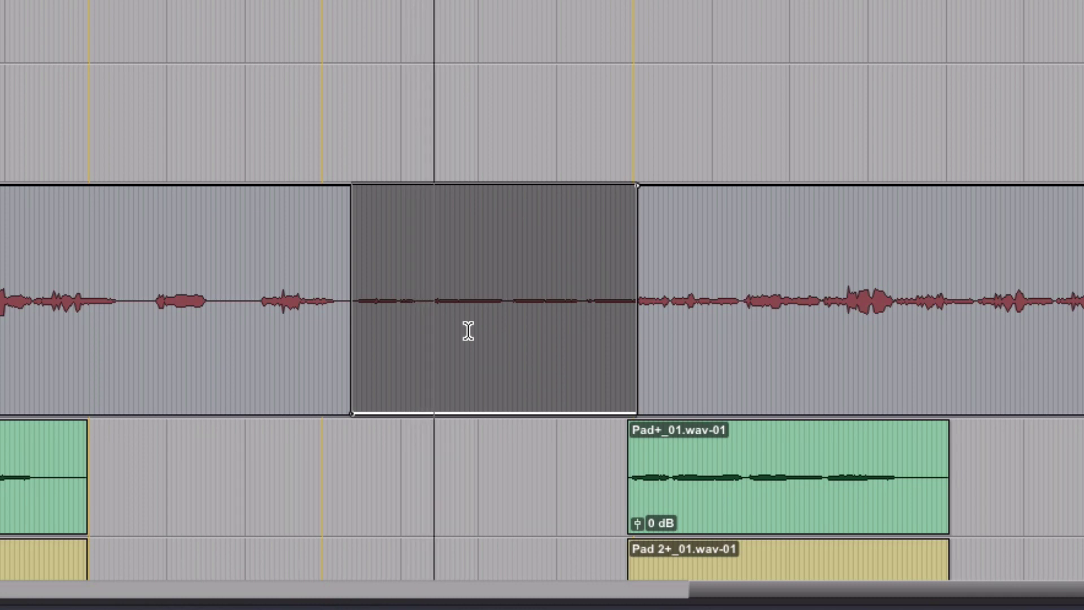
scroll(468, 330, "up", 5)
scroll(468, 331, "up", 3)
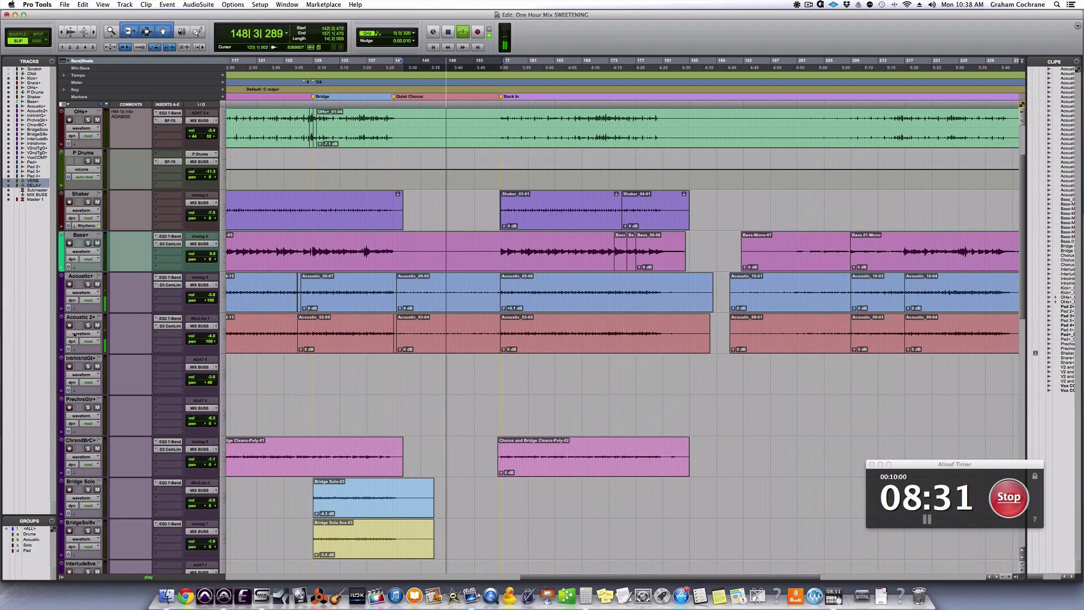
left_click(82, 334)
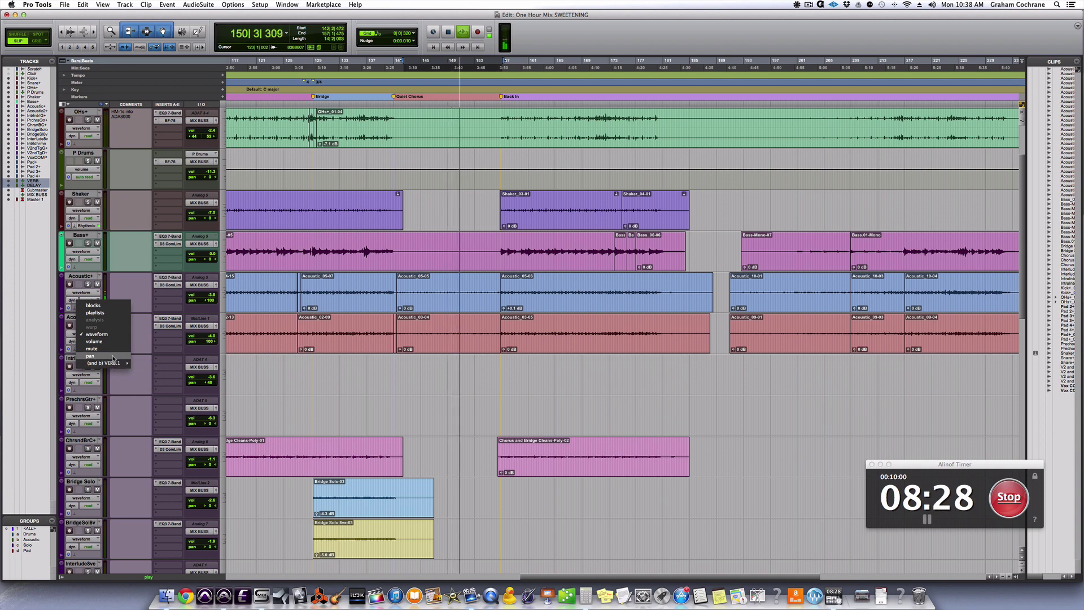
left_click(119, 356)
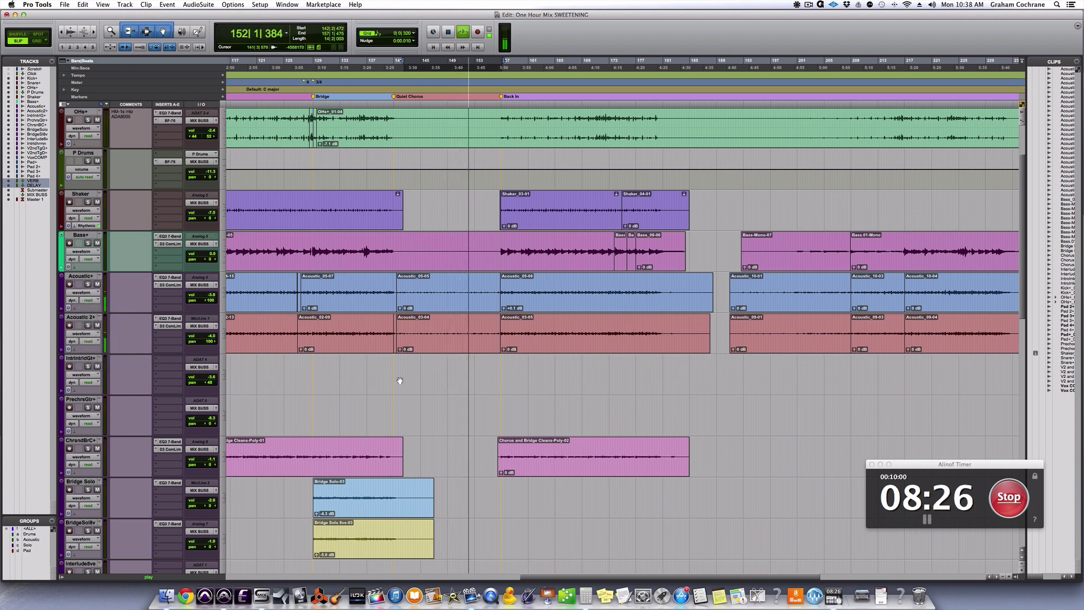
scroll(398, 377, "down", 5)
scroll(399, 380, "right", 5)
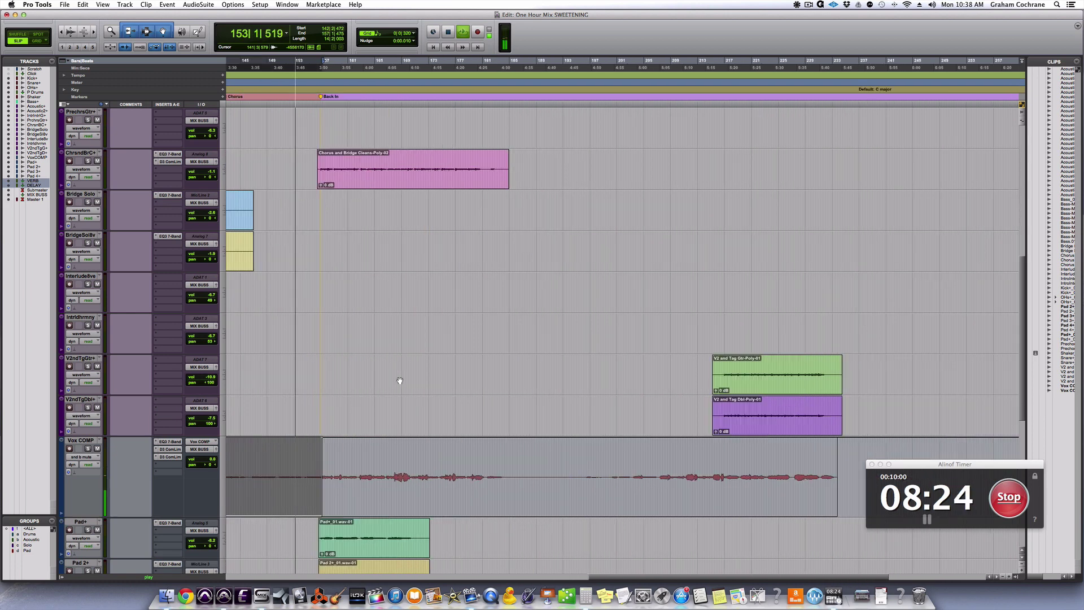
Step: Trim the lead-in from the four pad clips up to the start of the Back In section
left_click(316, 468)
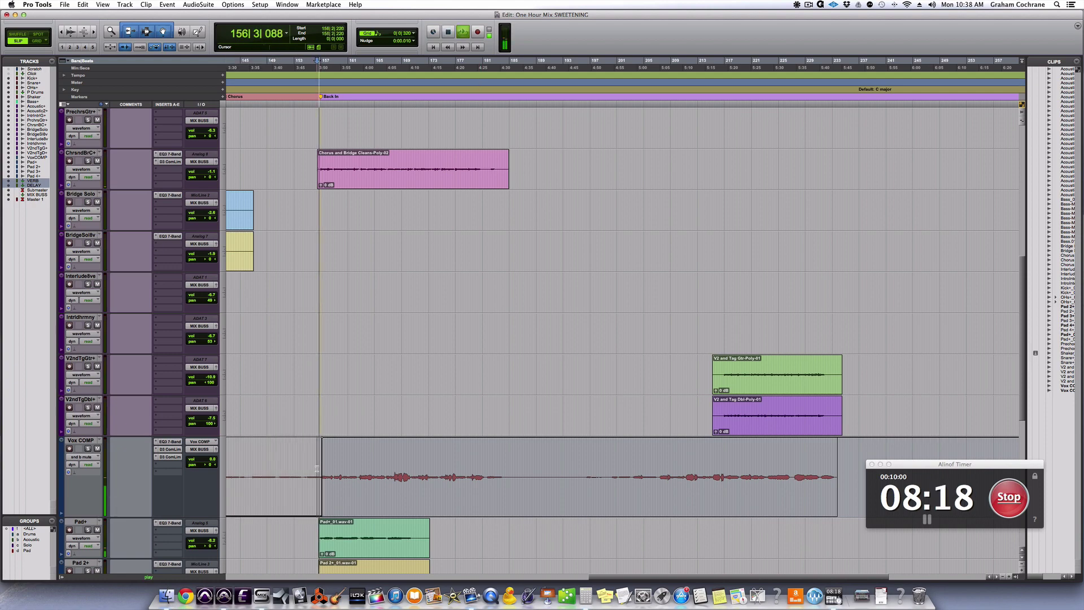
scroll(317, 468, "down", 5)
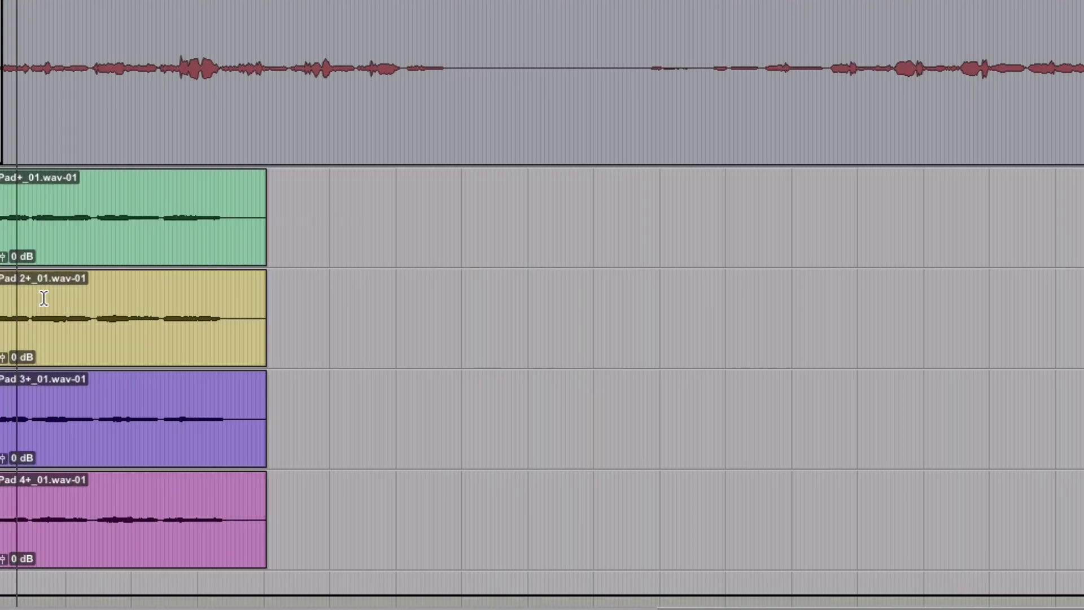
key("t")
key("t")
key("t")
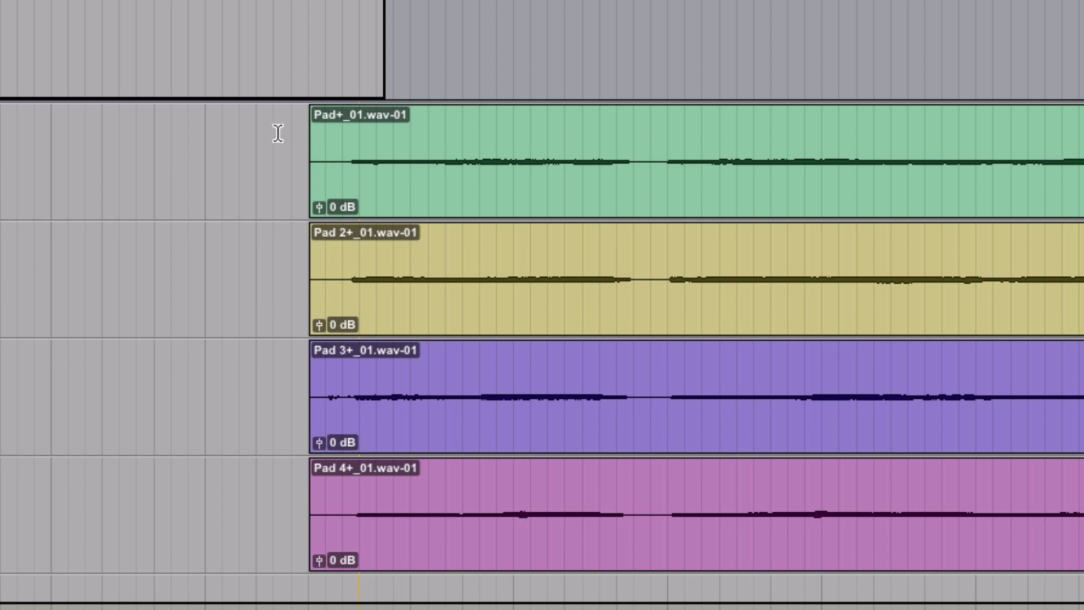
left_click_drag(278, 133, 354, 497)
key("Delete")
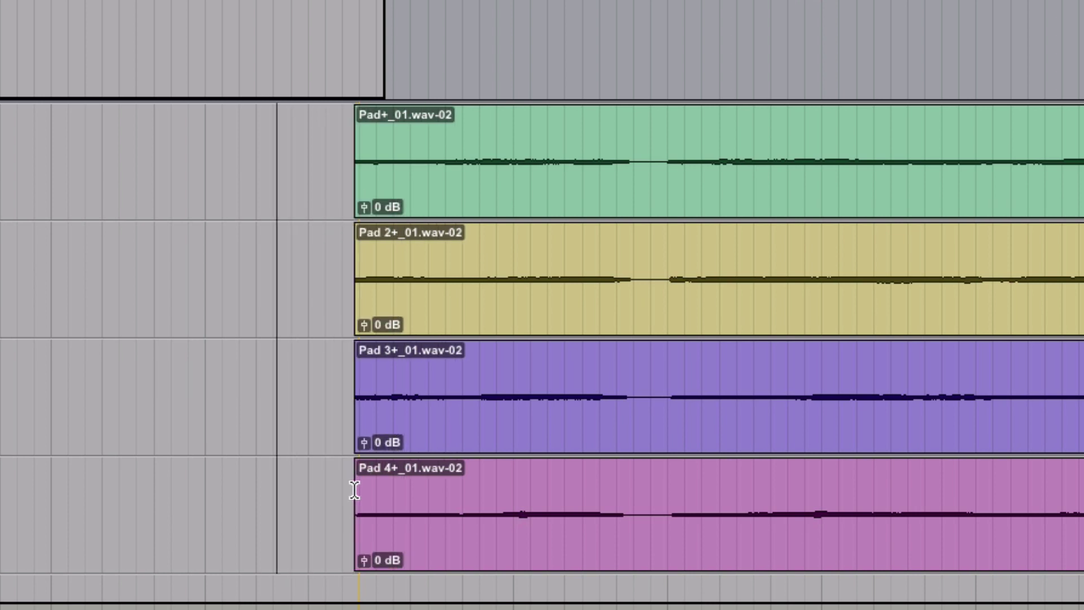
Step: Add short fade-ins to the four trimmed pad clips and play the transition into the Back In section
left_click_drag(360, 123, 359, 149)
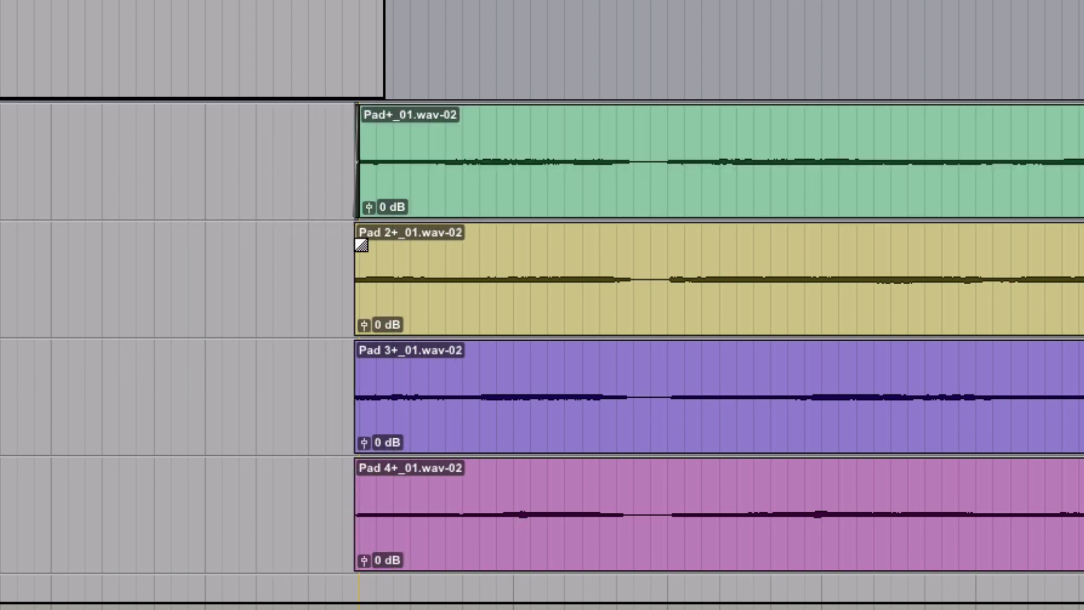
left_click_drag(361, 245, 358, 564)
key("space")
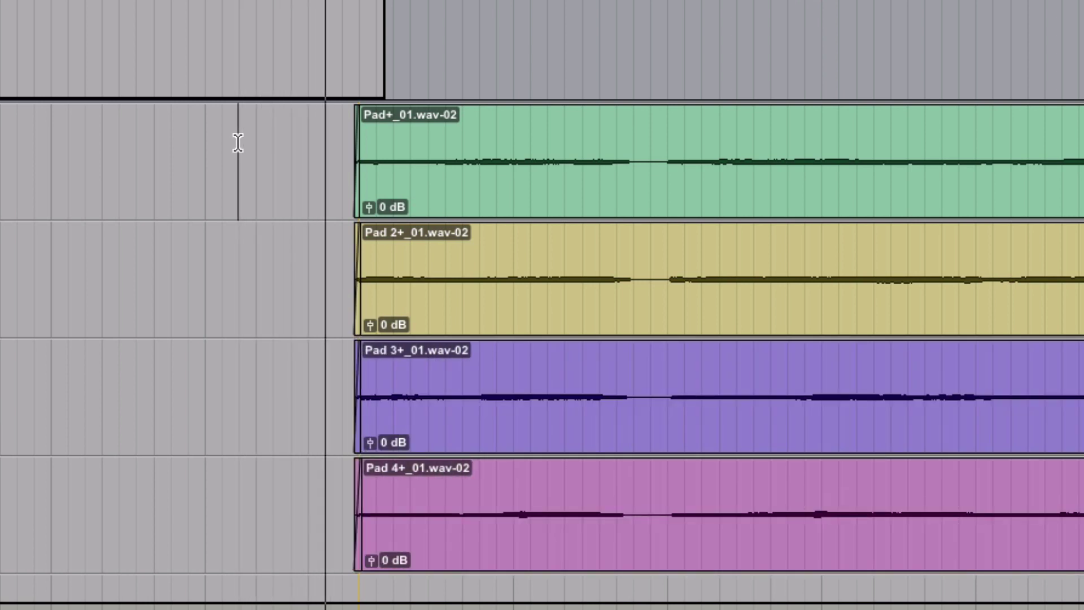
key("r")
key("r")
key("r")
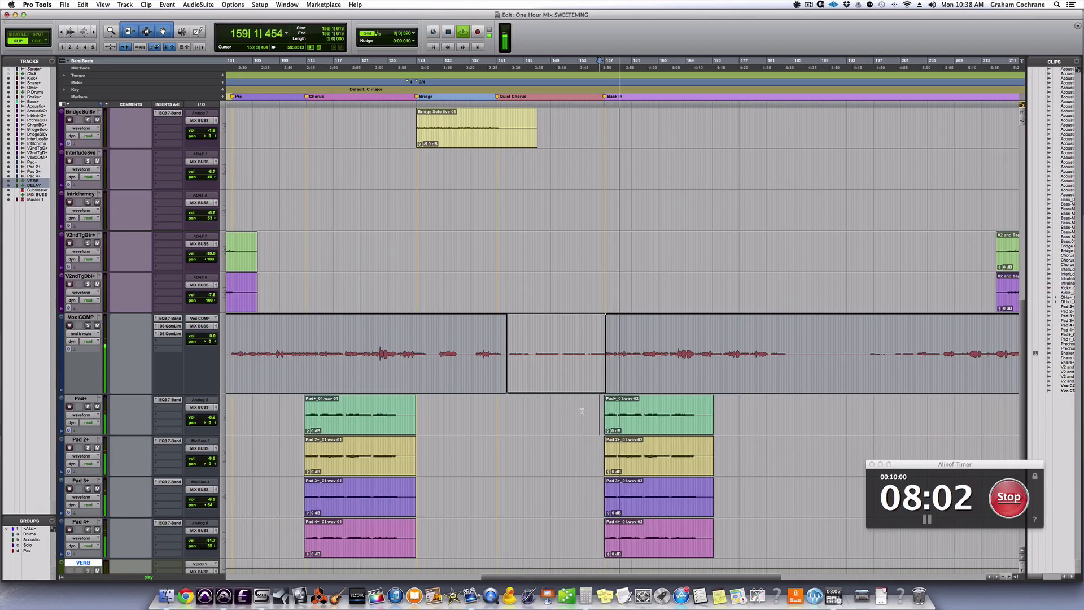
scroll(581, 410, "up", 5)
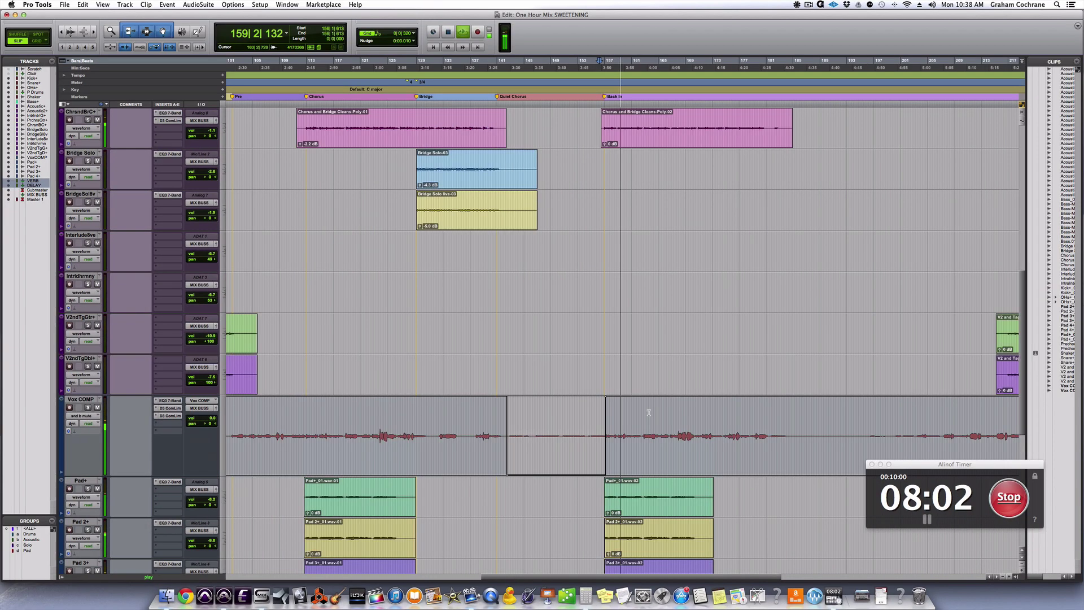
scroll(452, 440, "right", 10)
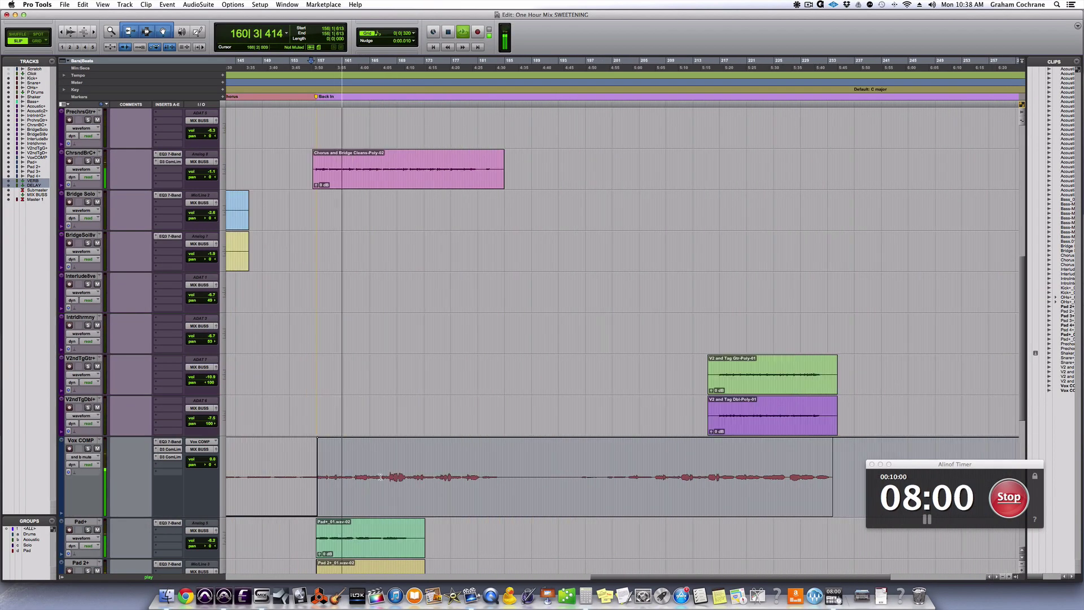
scroll(380, 477, "down", 3)
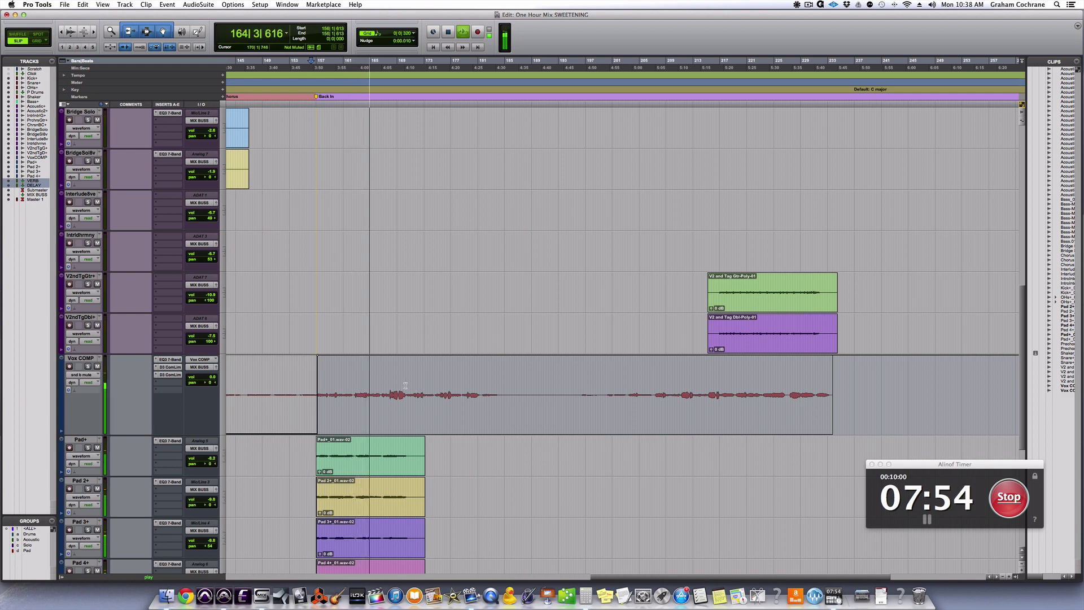
Step: Play from the start of the V2 section and switch the Vox COMP track display to waveform
key("r")
key("space")
scroll(405, 385, "up", 5)
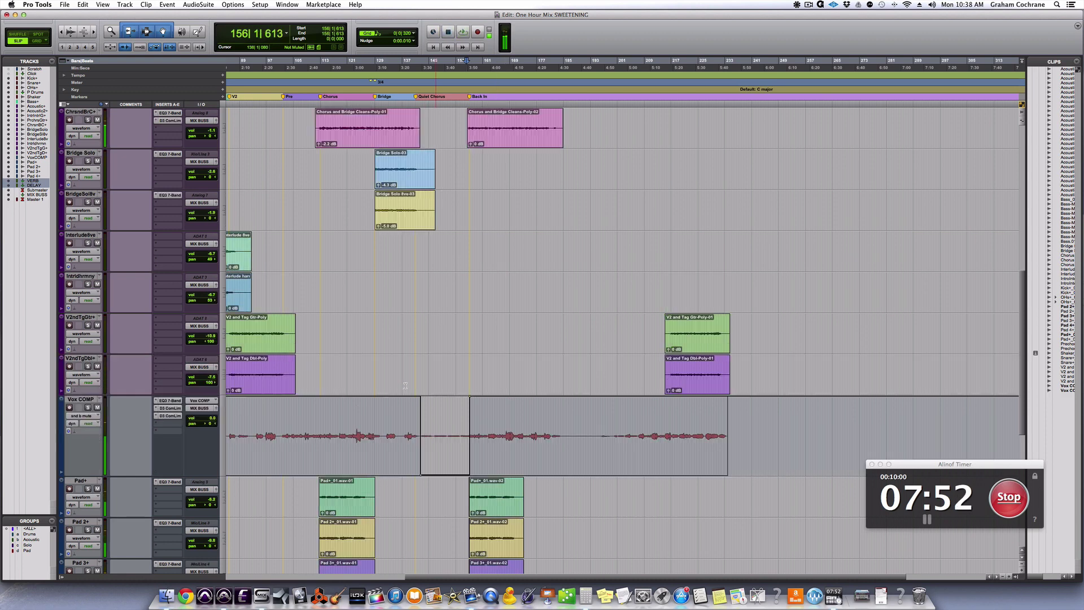
scroll(405, 386, "left", 5)
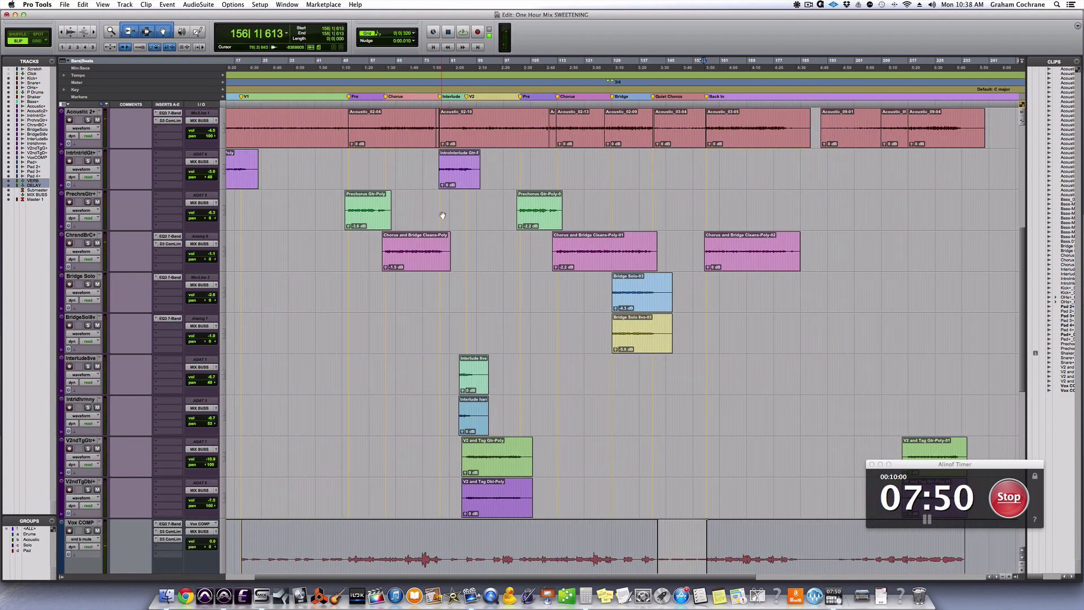
scroll(441, 200, "down", 10)
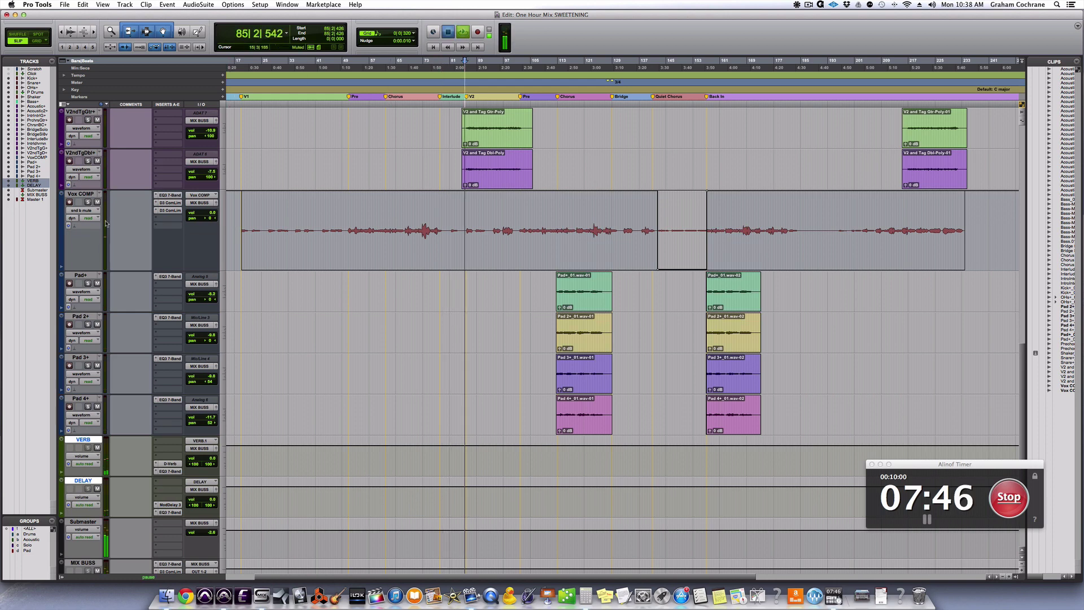
left_click(84, 211)
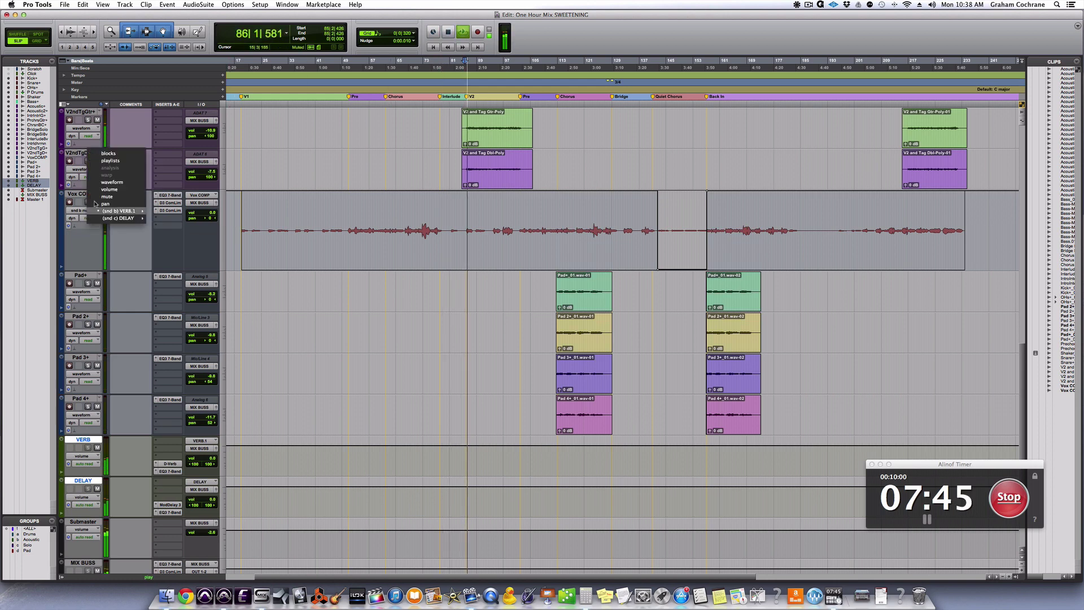
left_click(108, 183)
Step: Place the edit cursor just before the second V2 vocal phrase on Vox COMP and switch to Grid mode
key("t")
scroll(590, 320, "right", 3)
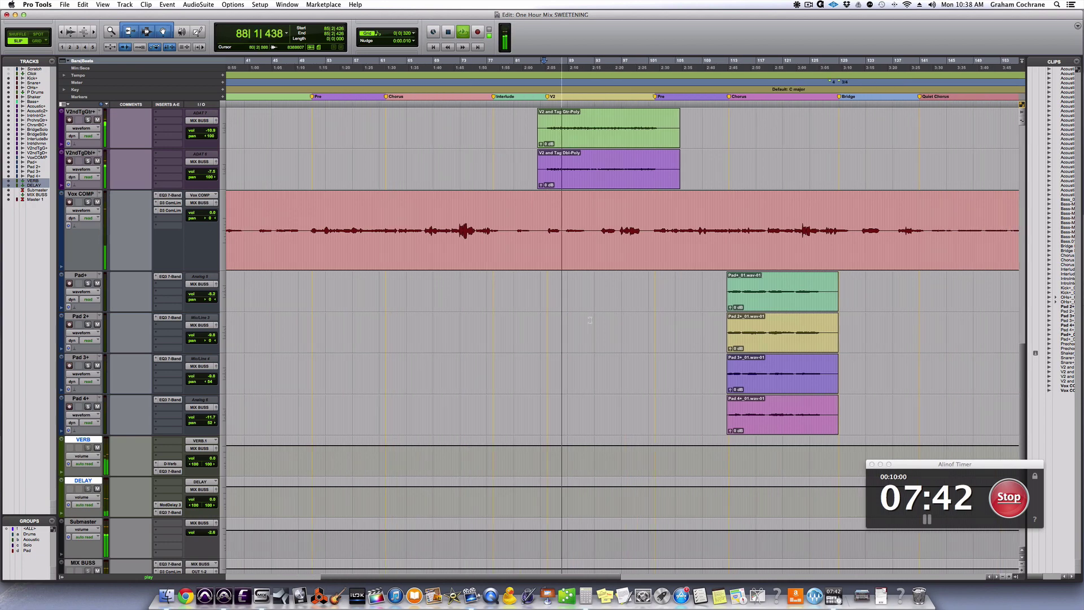
scroll(587, 316, "right", 2)
key("t")
scroll(649, 230, "right", 3)
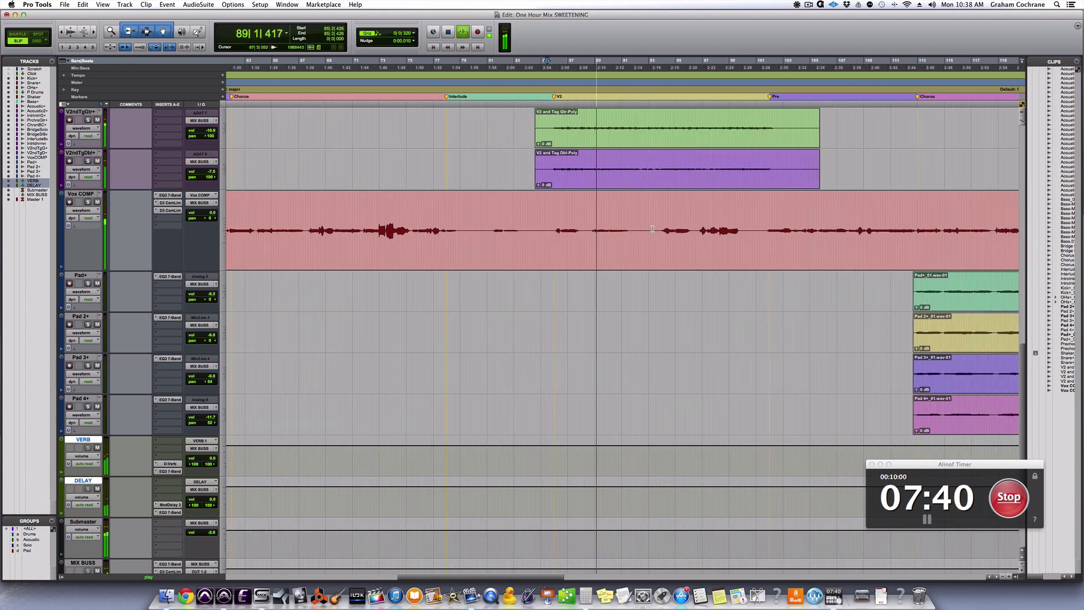
left_click(589, 224)
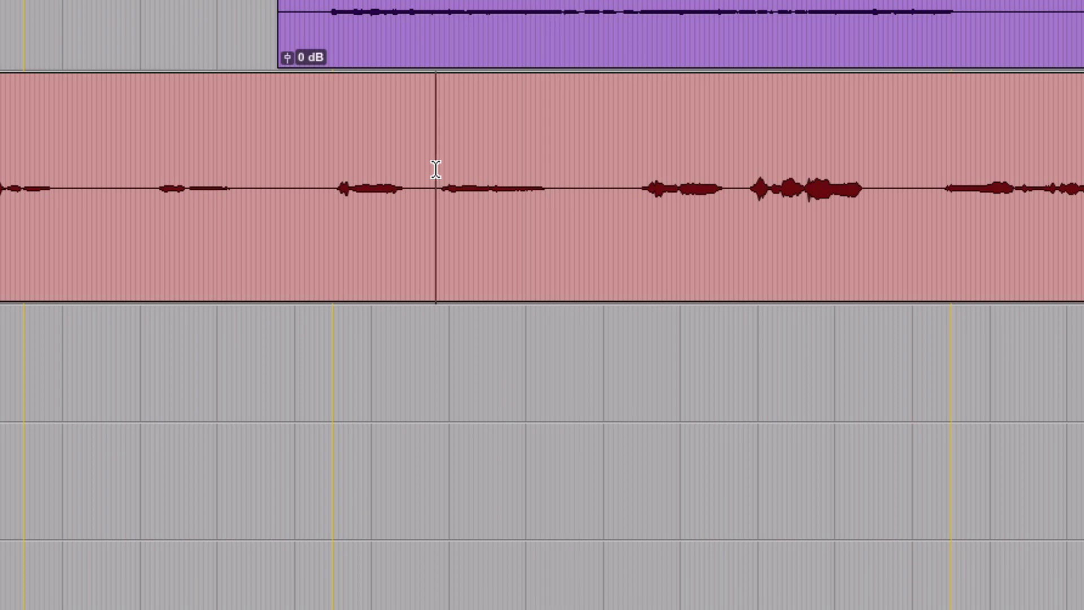
key("t")
key("F4")
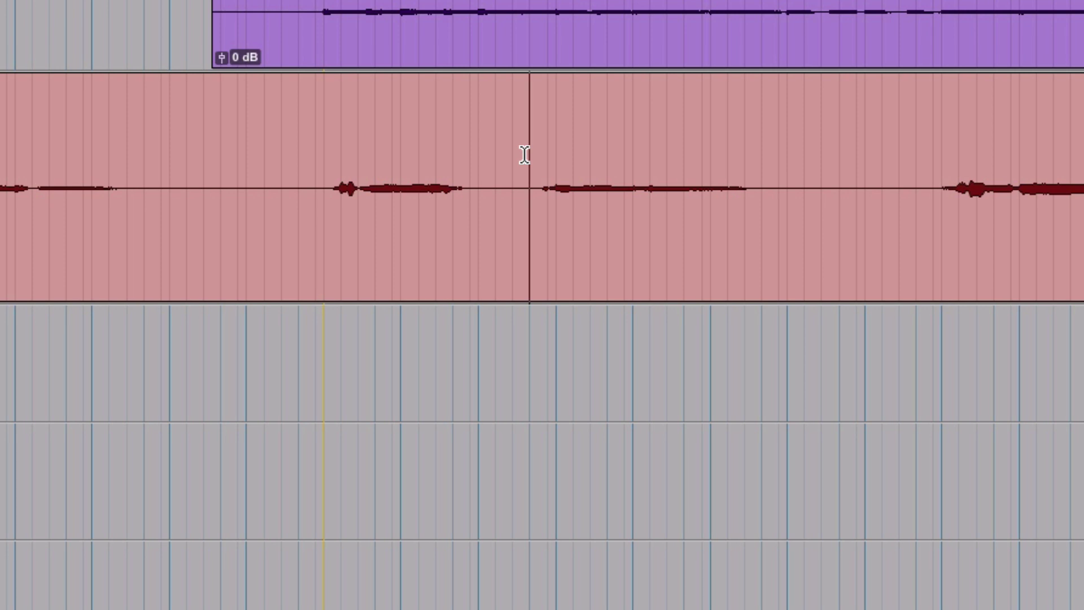
Step: Copy the second V2 vocal phrase from Vox COMP and paste it onto the Pad+ track at 90|3|000
left_click(767, 170, "shift")
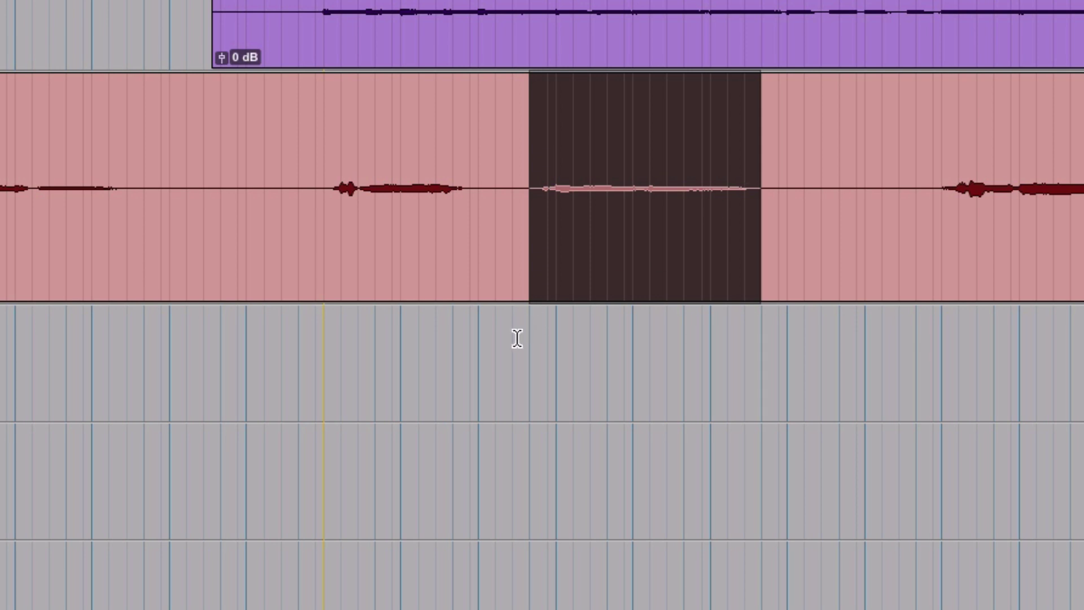
key("space")
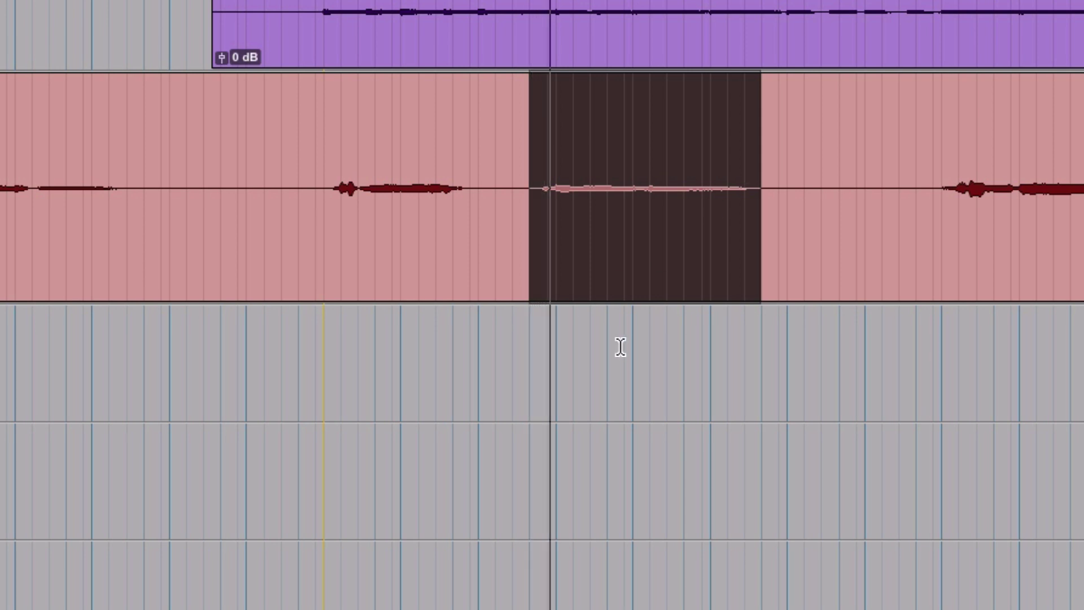
left_click(678, 343)
key("super+v")
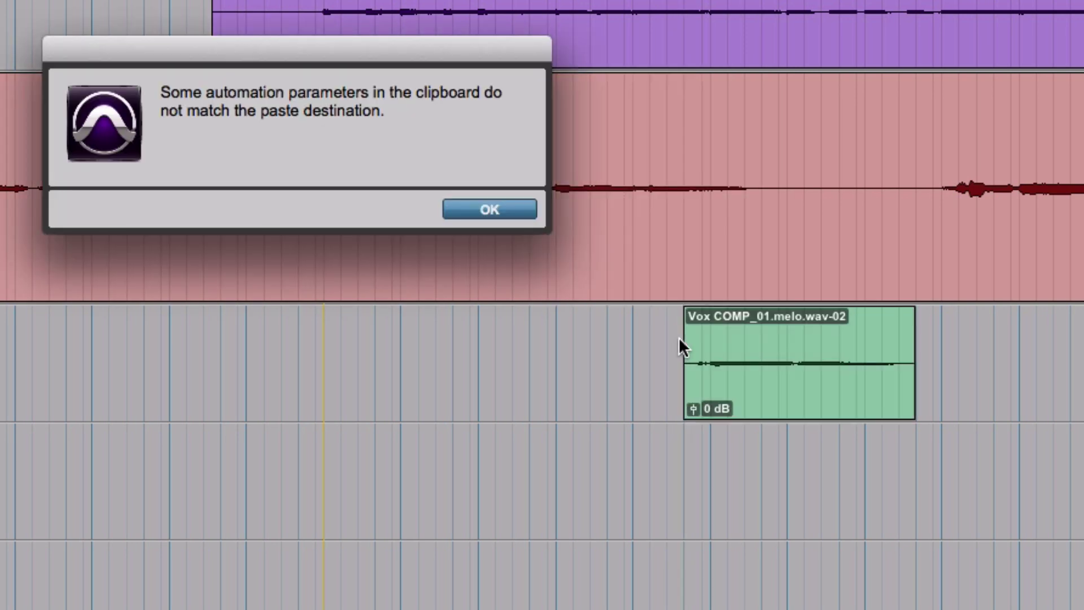
left_click(473, 215)
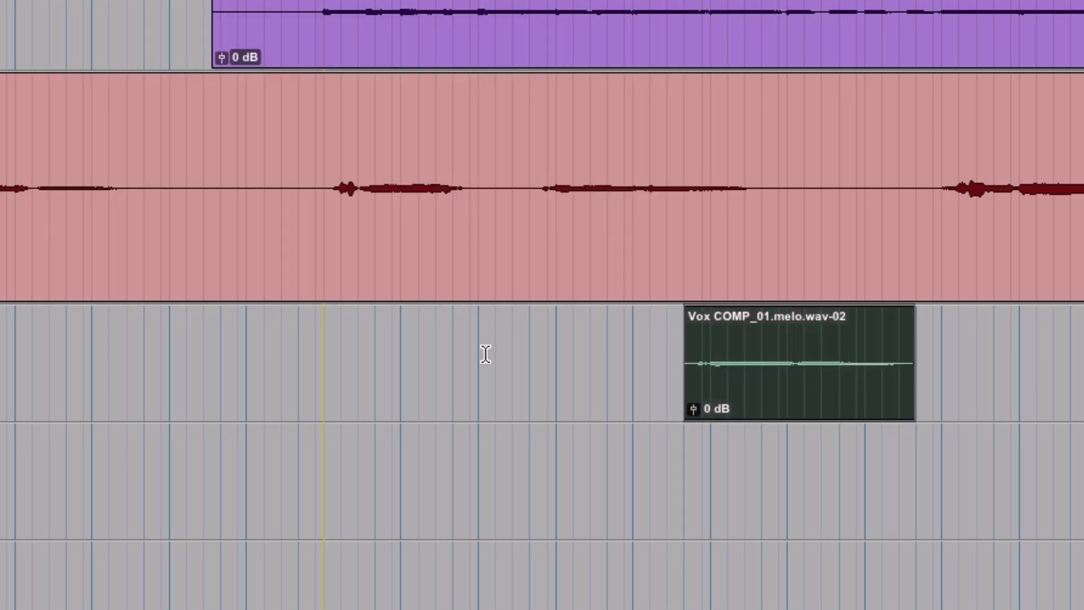
Step: Play the pasted vocal phrase against the lead vocal and raise its clip gain to +9.0 dB
left_click(545, 343)
scroll(545, 343, "right", 5)
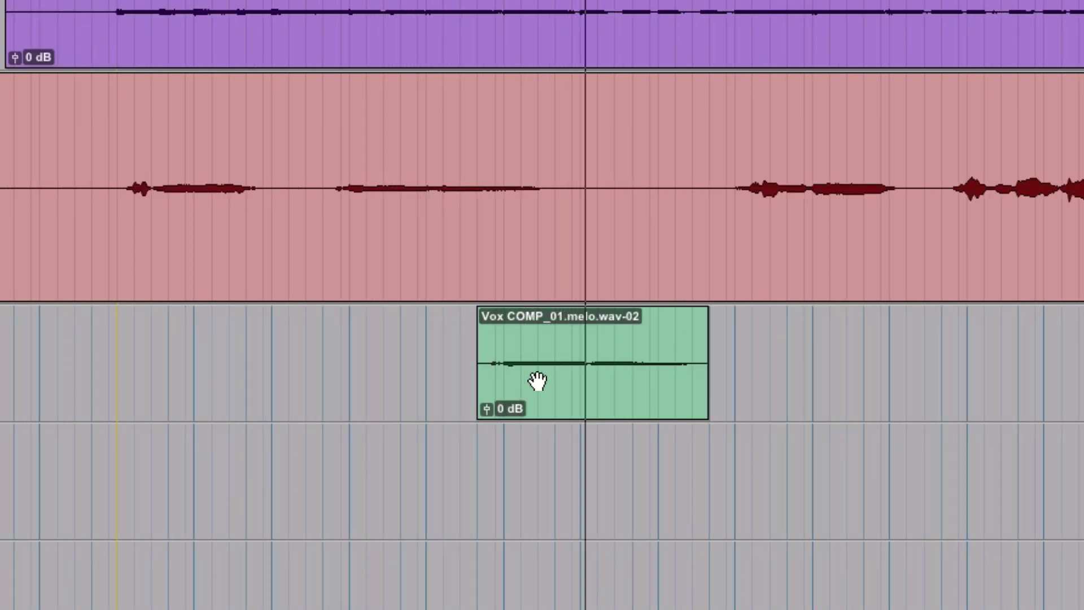
key("space")
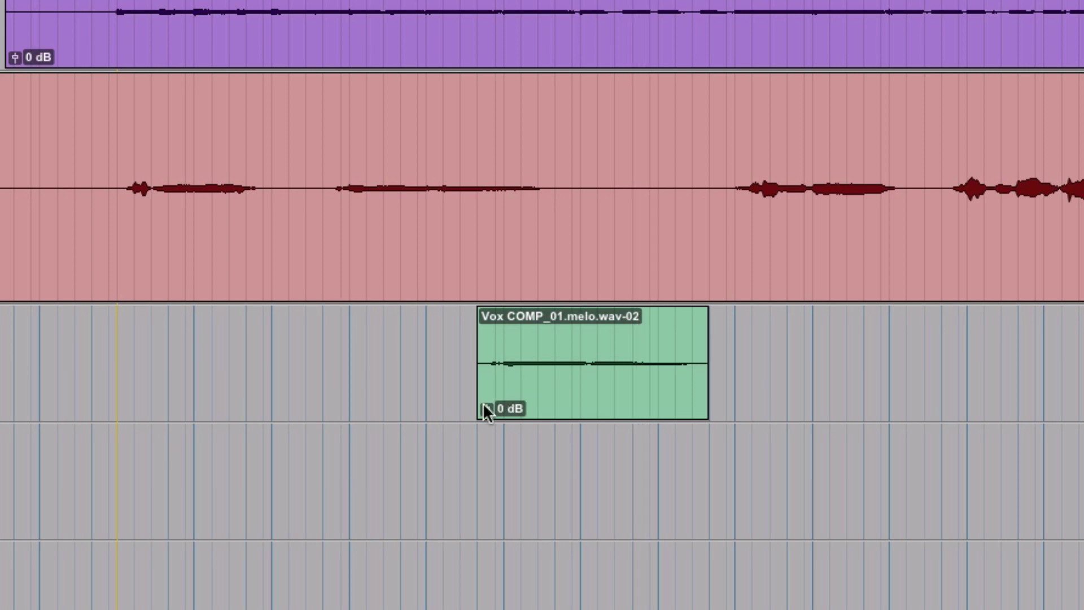
left_click(483, 404)
left_click_drag(482, 401, 484, 388)
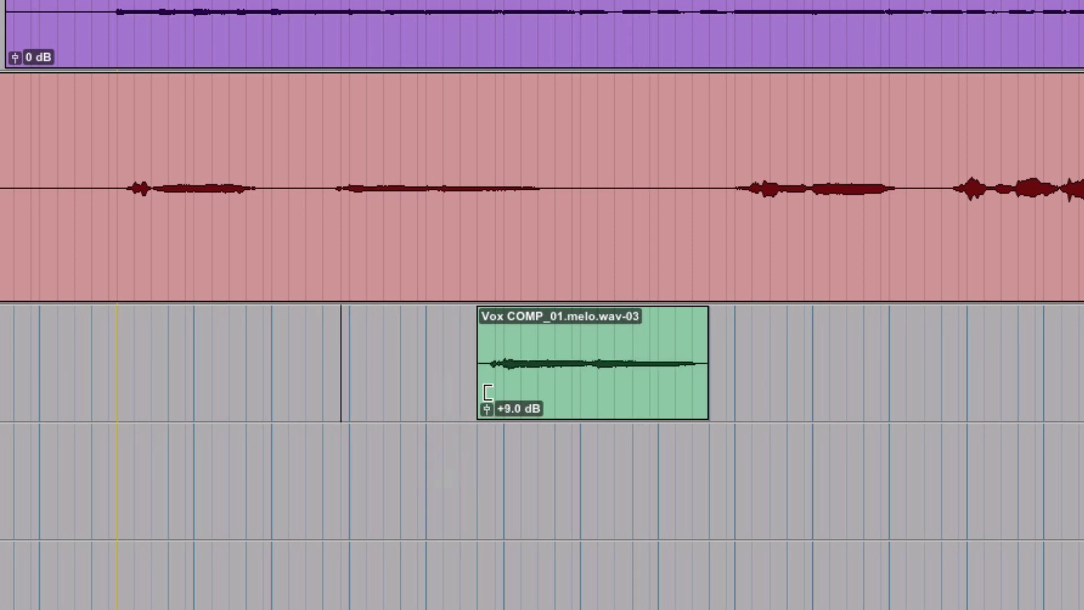
Step: Open the EQ3 7-Band AudioSuite effect for the pasted vocal clip and load the Telephone 2 – 7 Band preset
left_click(583, 401)
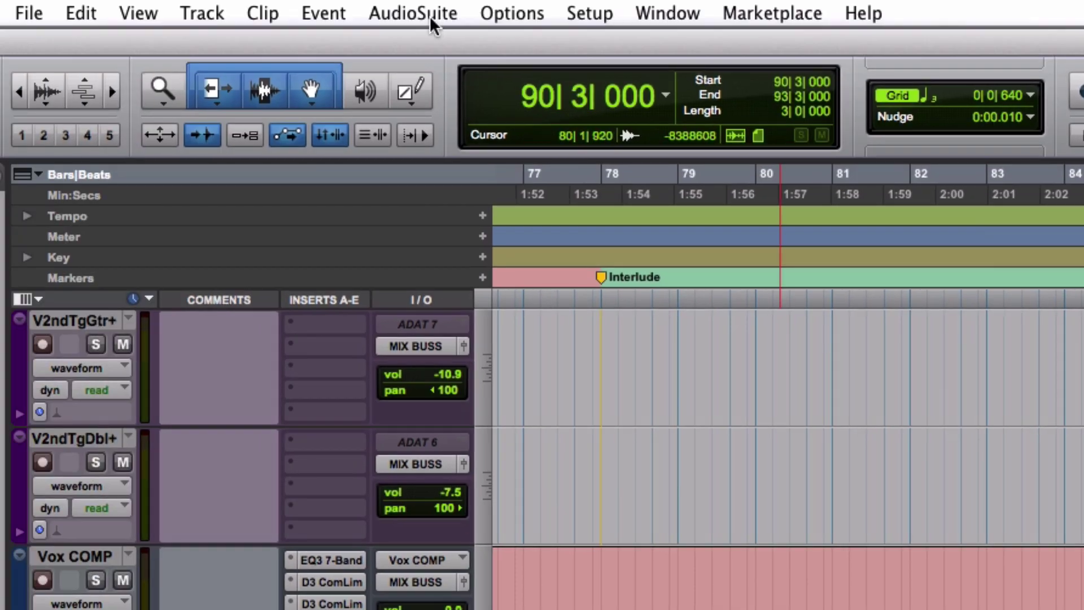
left_click(429, 16)
mouse_move(443, 43)
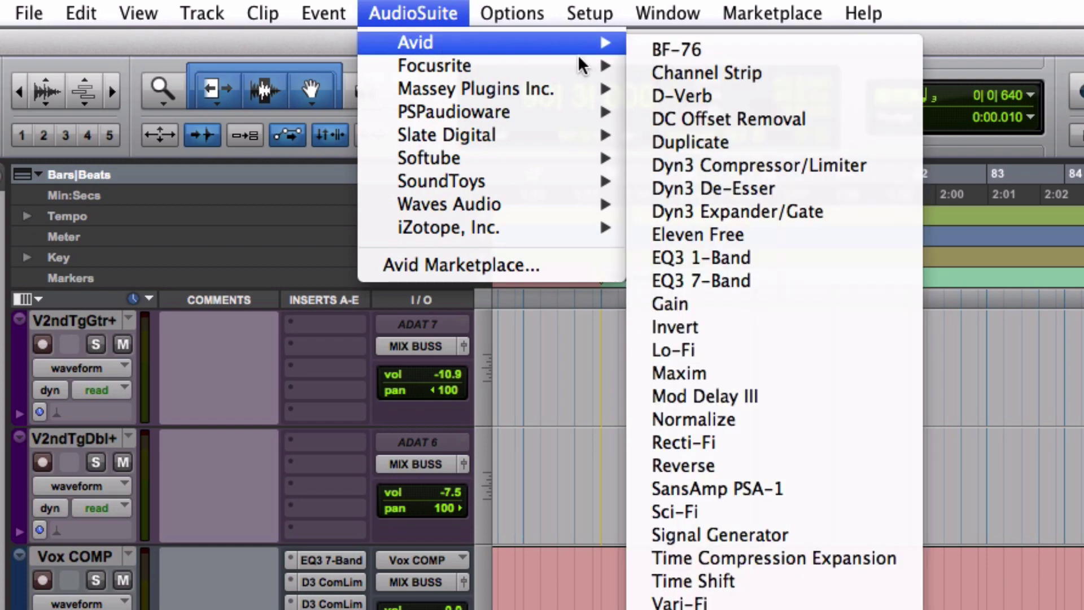
left_click(742, 282)
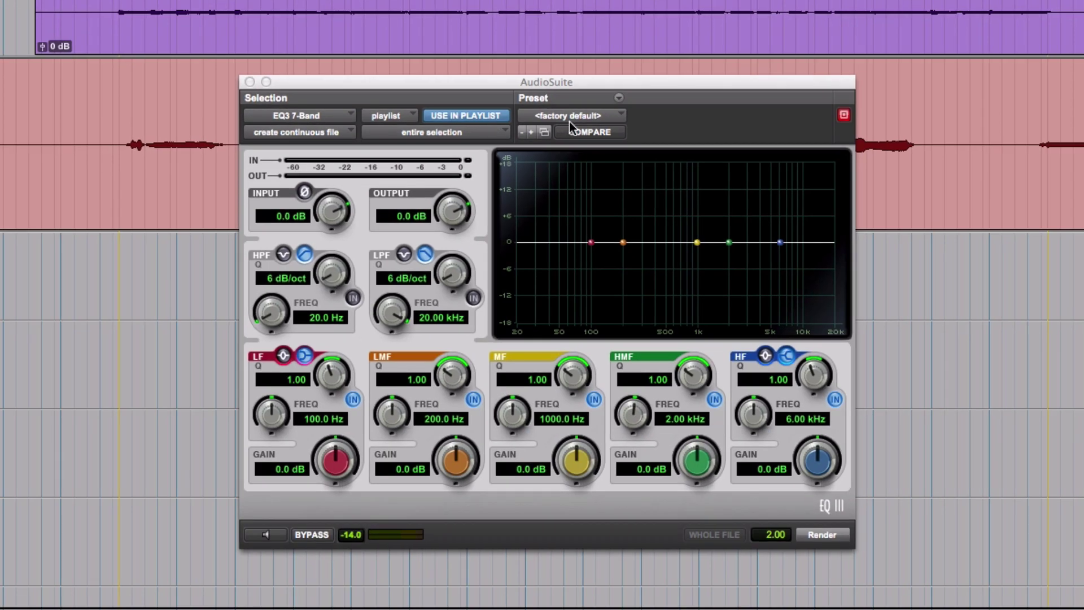
left_click(569, 115)
mouse_move(654, 23)
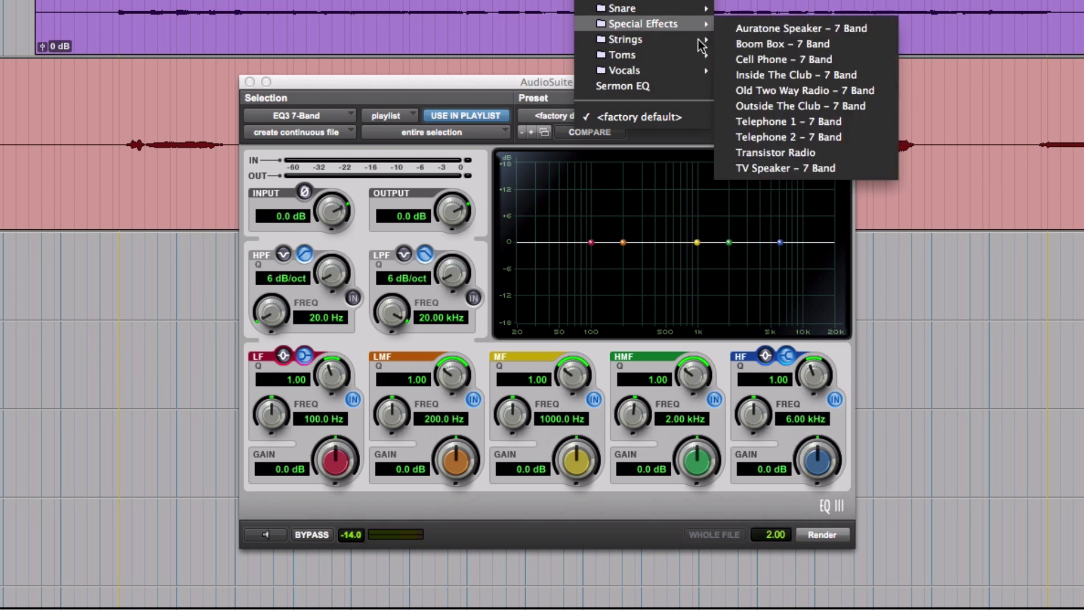
left_click(766, 131)
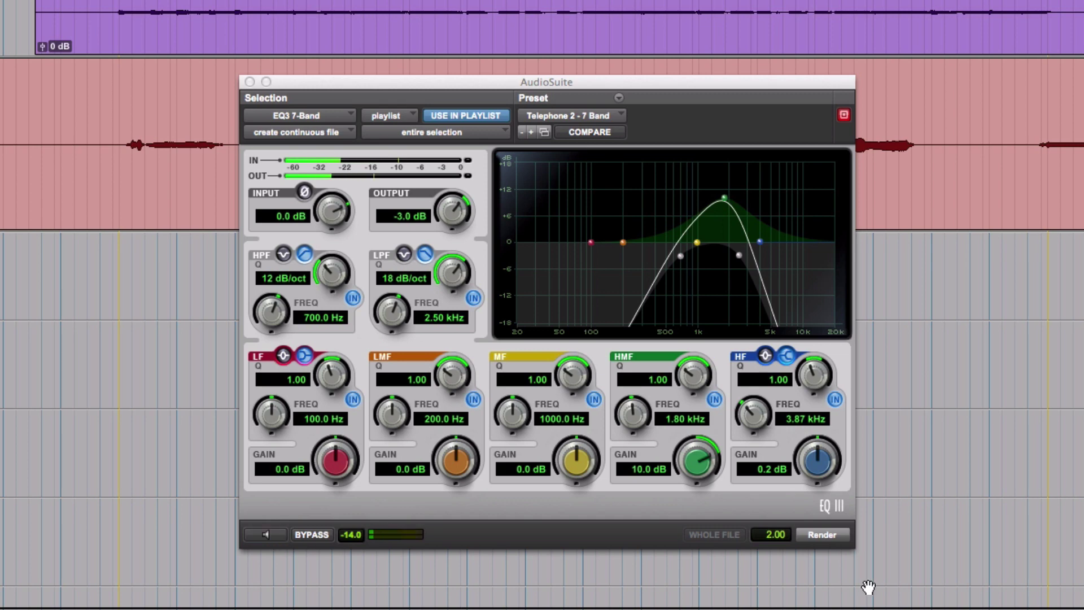
Step: Render the telephone EQ onto the pasted vocal clip, close the effect window, and play from before the phrase
left_click(819, 533)
left_click(249, 81)
left_click(341, 254)
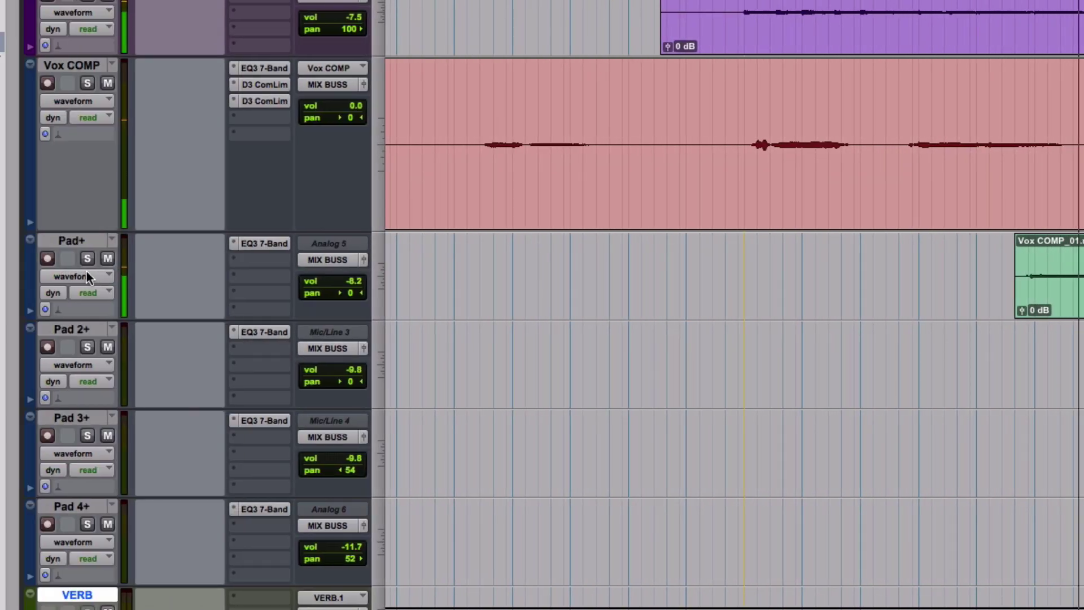
Step: Display pan automation on the Pad+ track and pan the telephone vocal phrase to 51 right
left_click(86, 273)
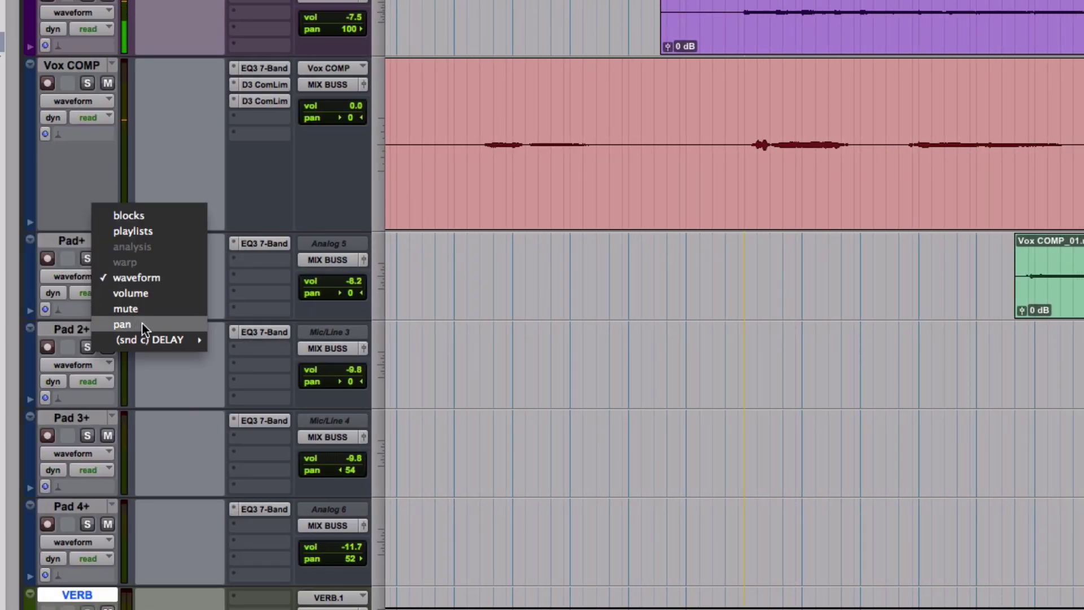
left_click(156, 325)
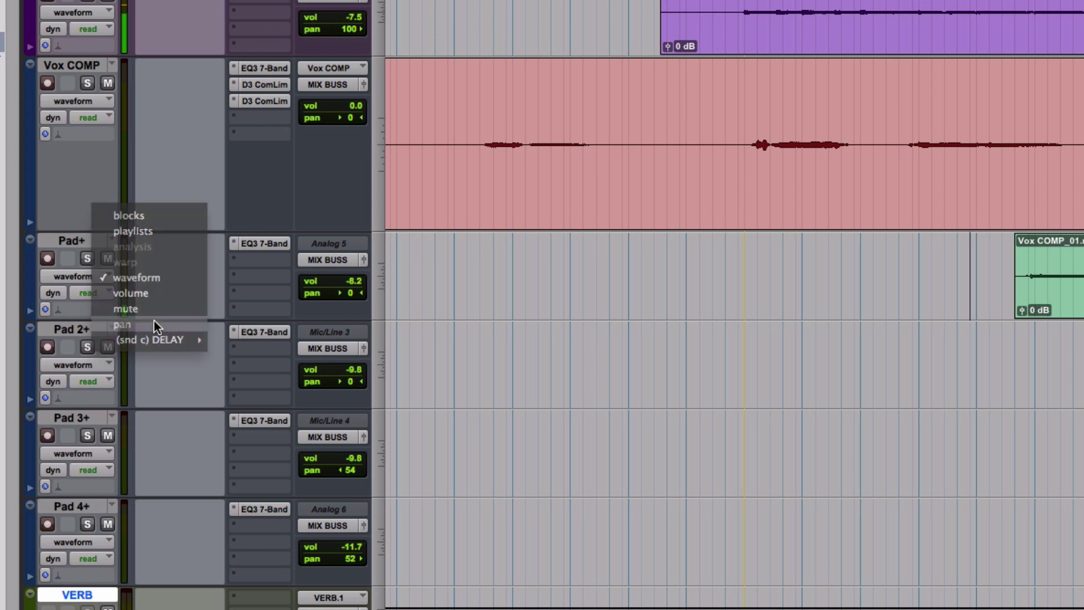
double_click(793, 288)
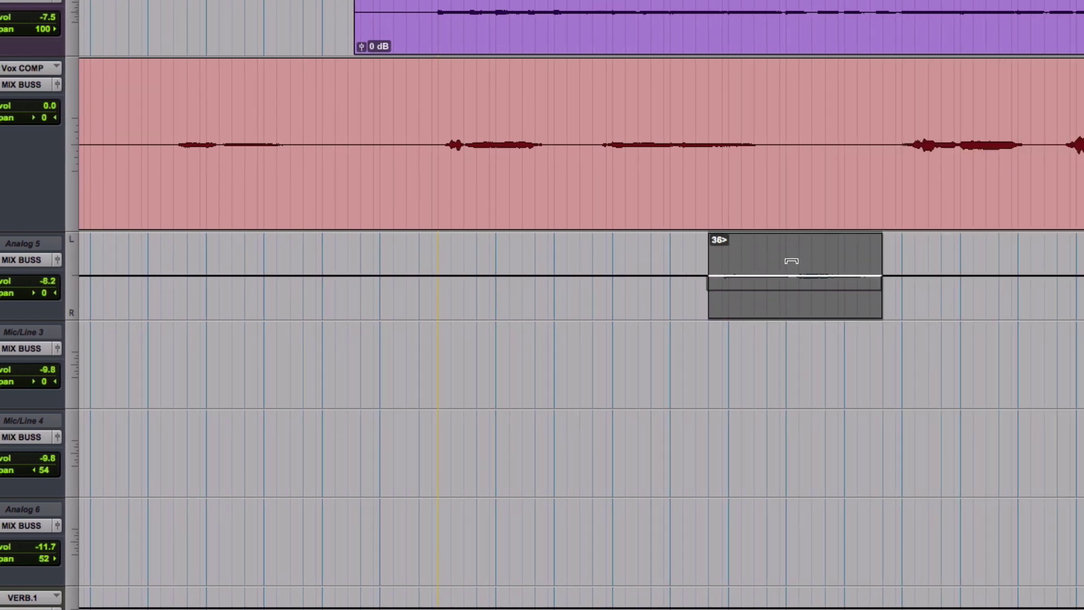
left_click_drag(791, 263, 791, 264)
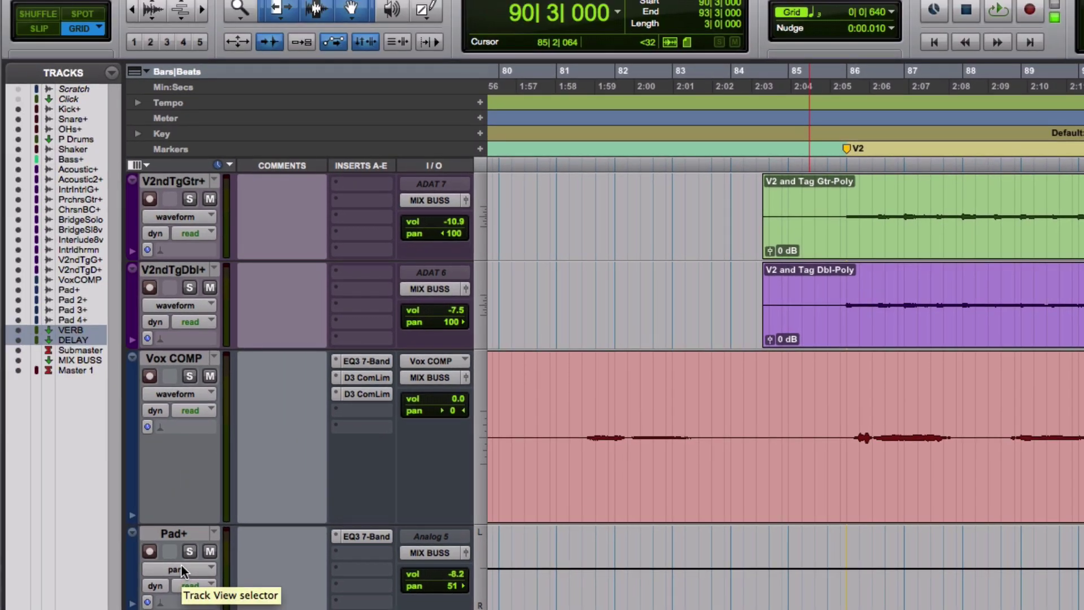
Step: Show the Sends A-E column in the Edit window
left_click(221, 162)
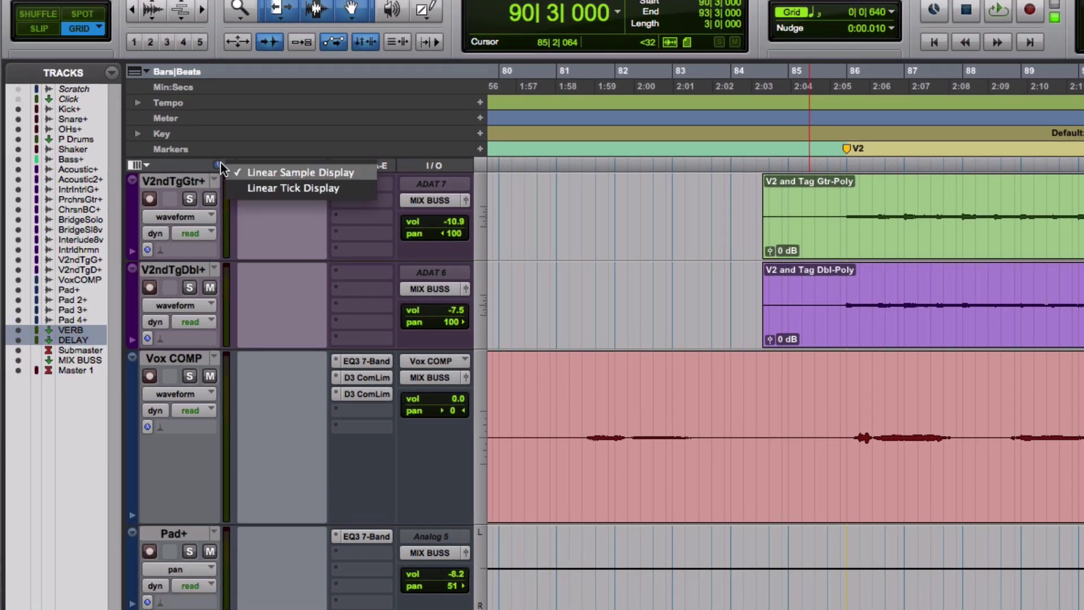
left_click(220, 163)
left_click(142, 164)
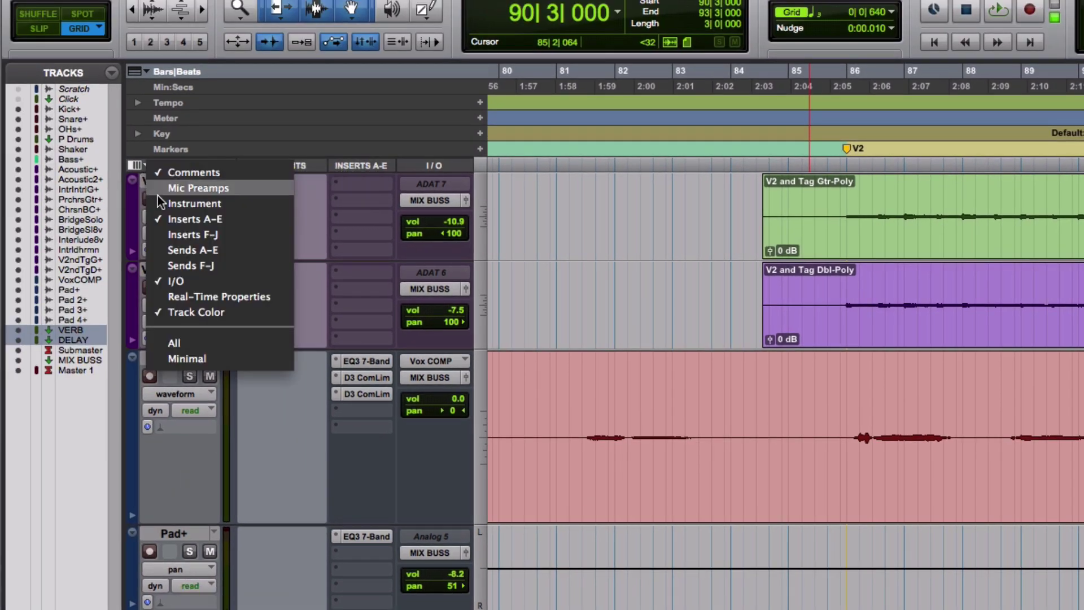
left_click(186, 250)
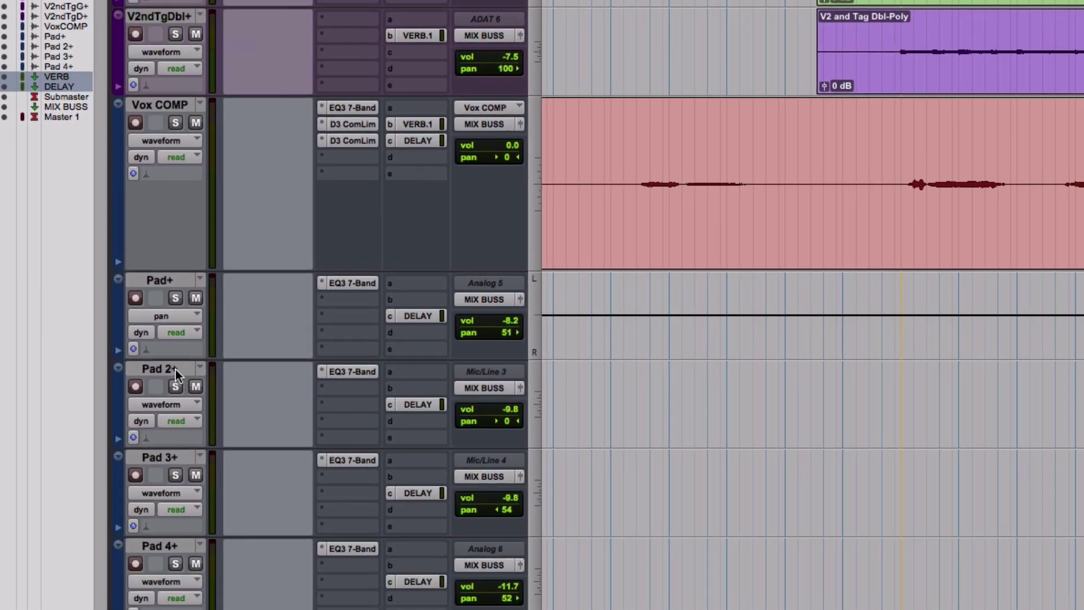
Step: Display the DELAY send level on Pad+, raise it across the telephone vocal phrase, and play from before the phrase
left_click(171, 313)
mouse_move(267, 329)
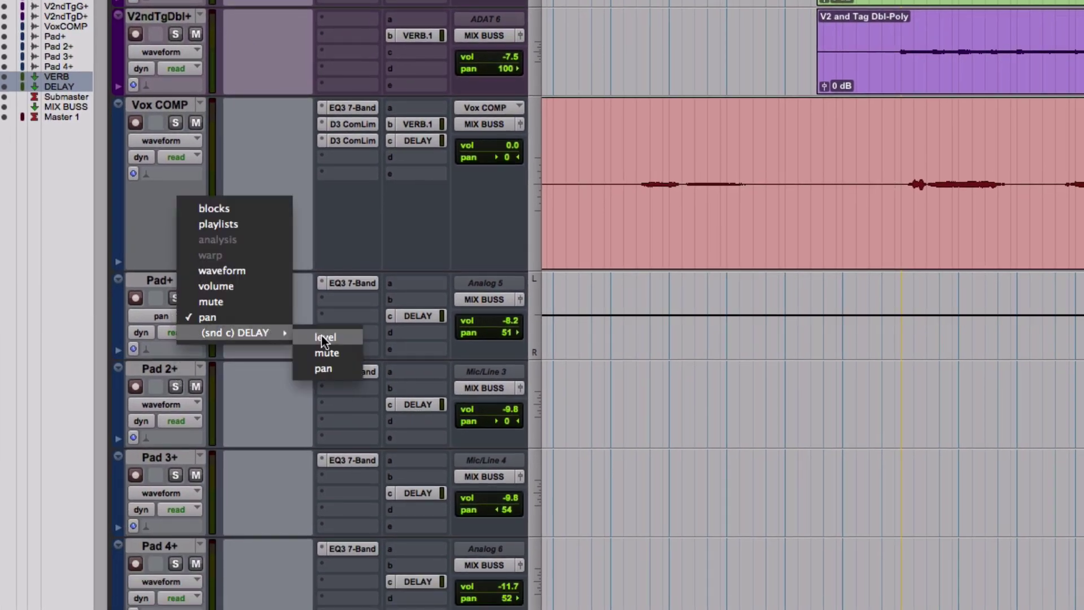
left_click(321, 335)
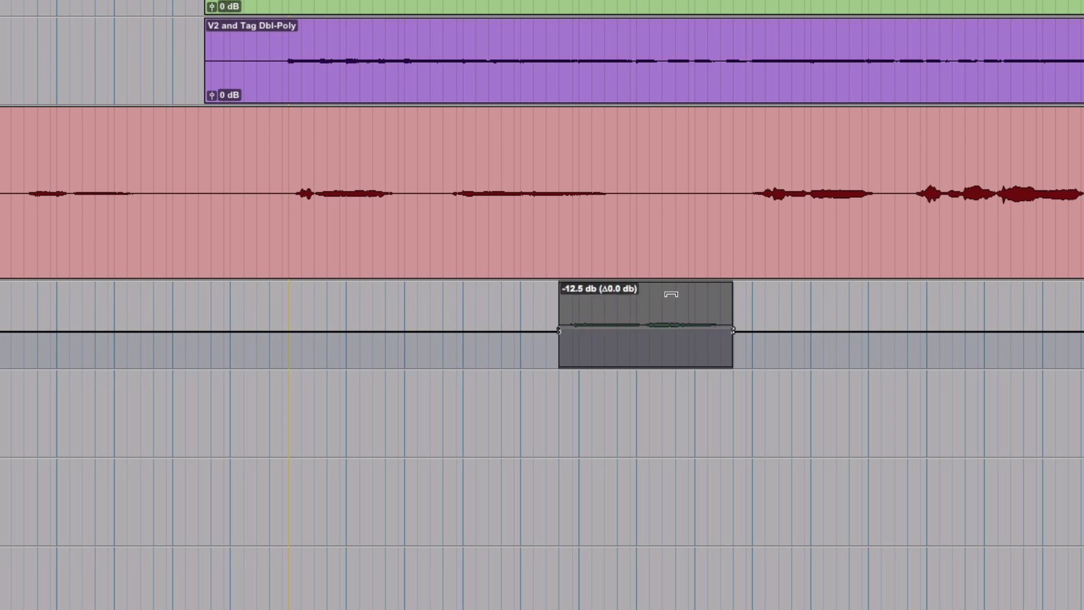
left_click_drag(671, 287, 671, 286)
left_click(489, 316)
key("space")
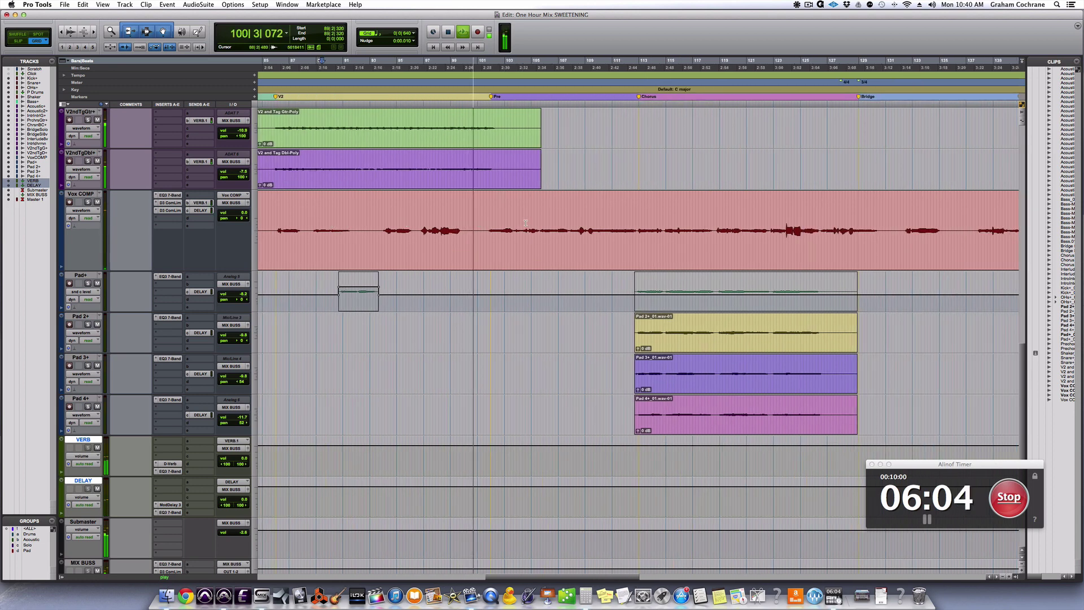
Step: Listen through the second pre-chorus and chorus and the first verse, examining the Vox COMP phrases for further sweetening
scroll(361, 235, "left", 3)
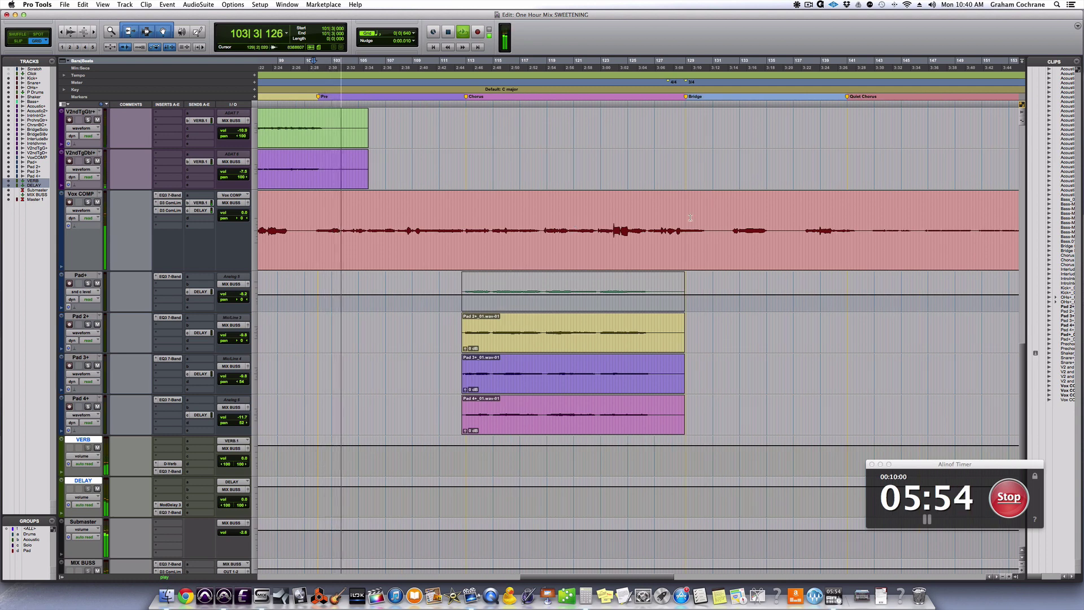
key("r")
key("r")
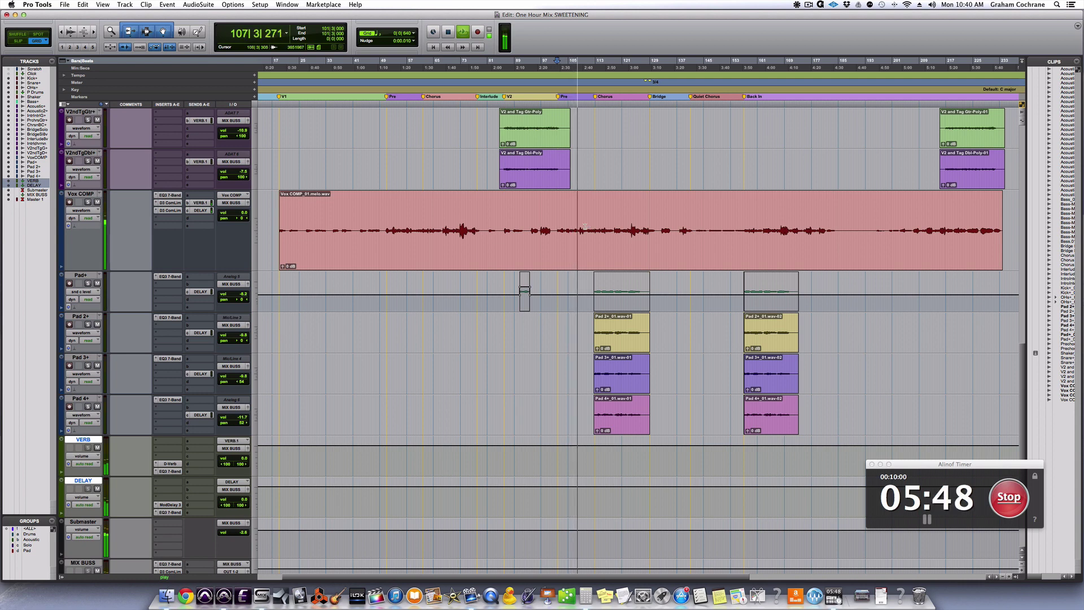
scroll(589, 226, "right", 2)
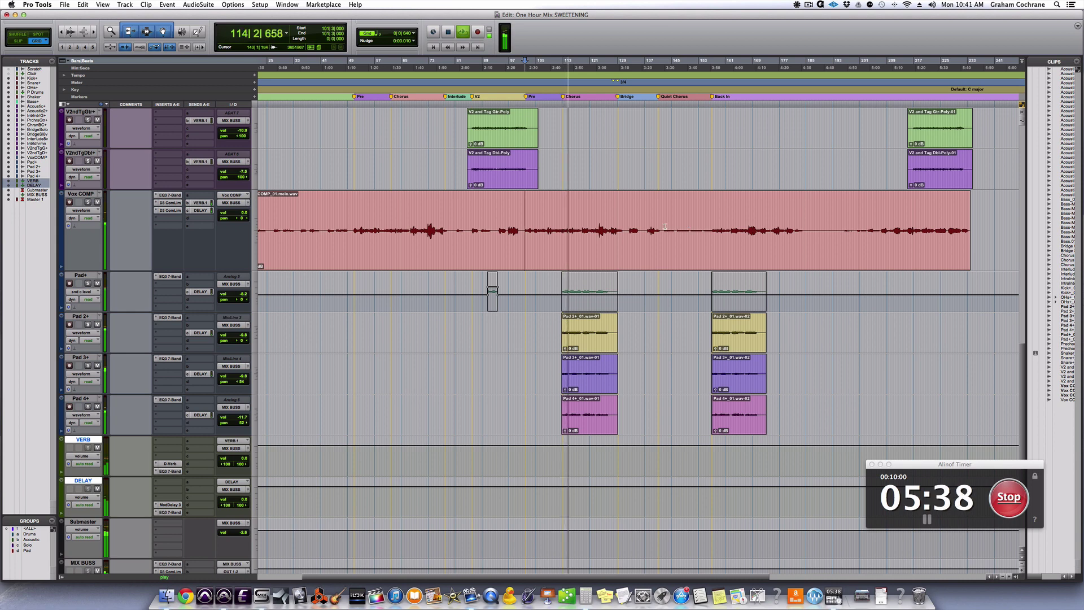
key("space")
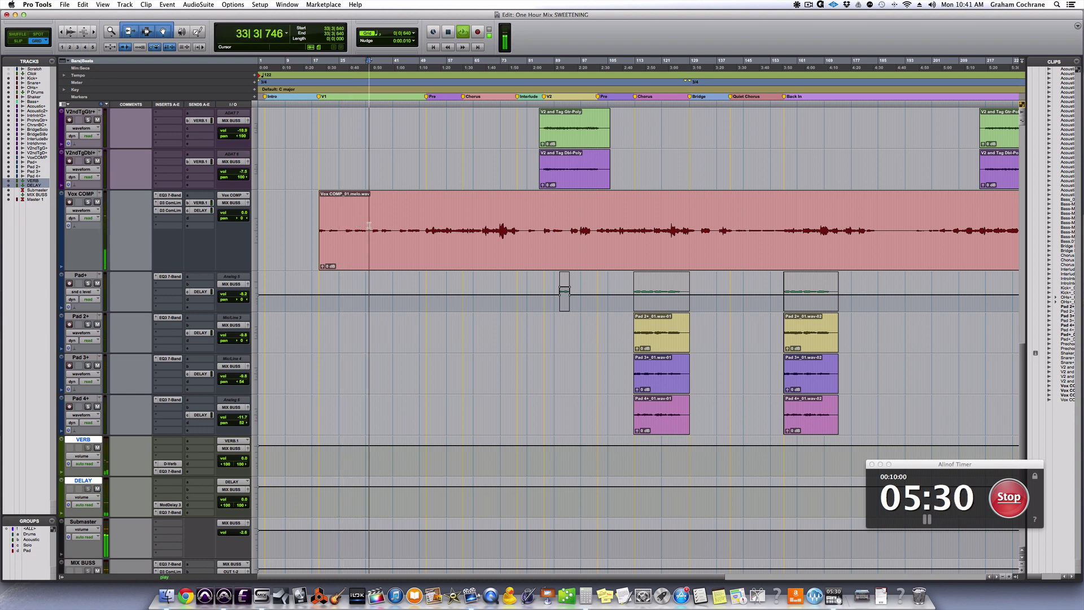
key("t")
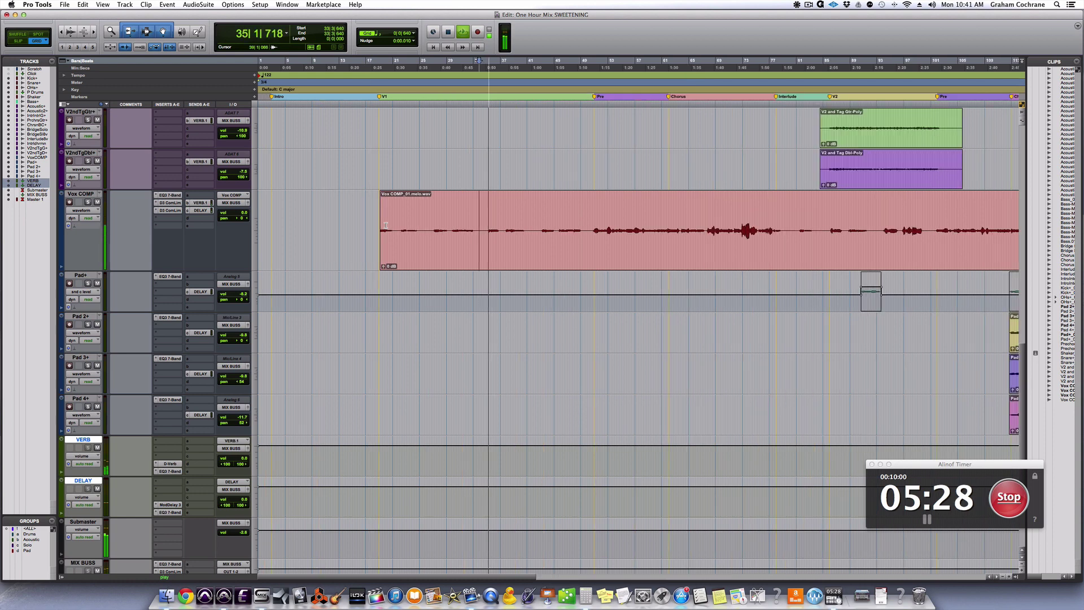
scroll(393, 222, "right", 3)
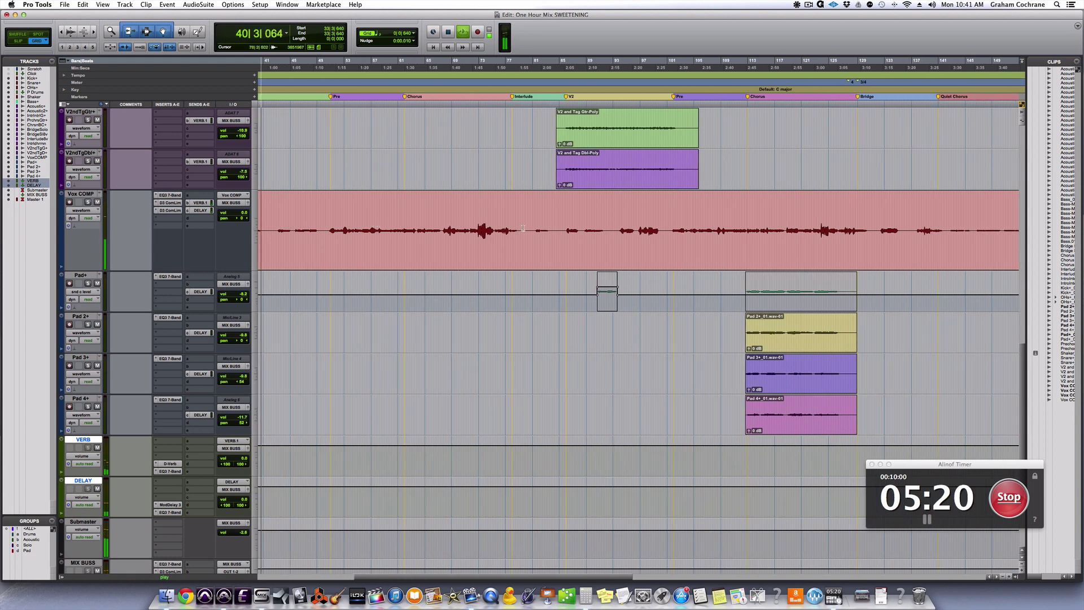
Step: Play from the start of the second chorus and examine the guitar and bridge solo tracks above the vocal
left_click(669, 226)
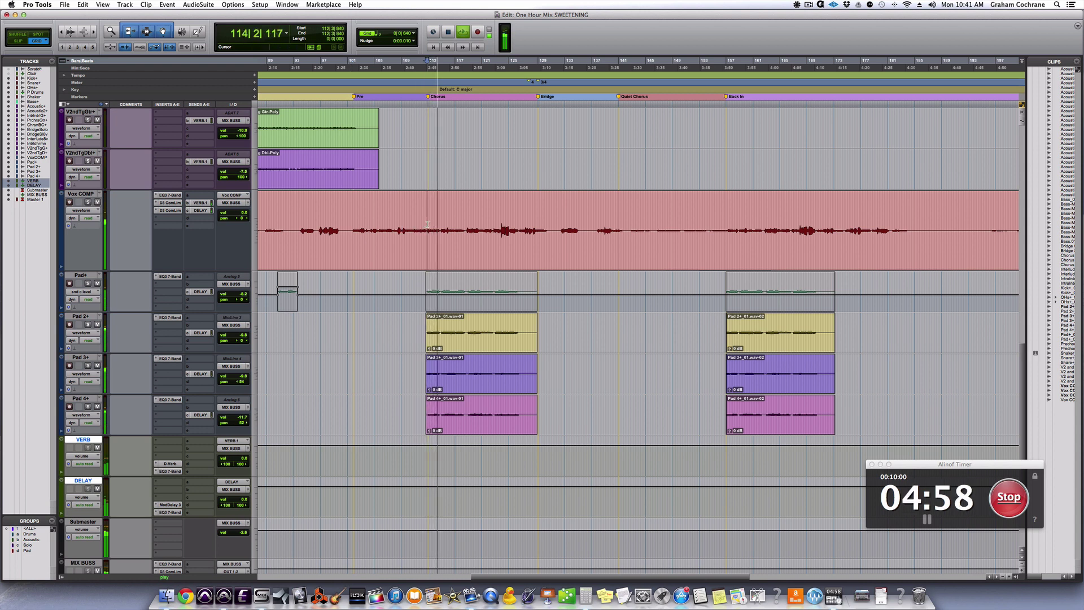
scroll(427, 224, "up", 4)
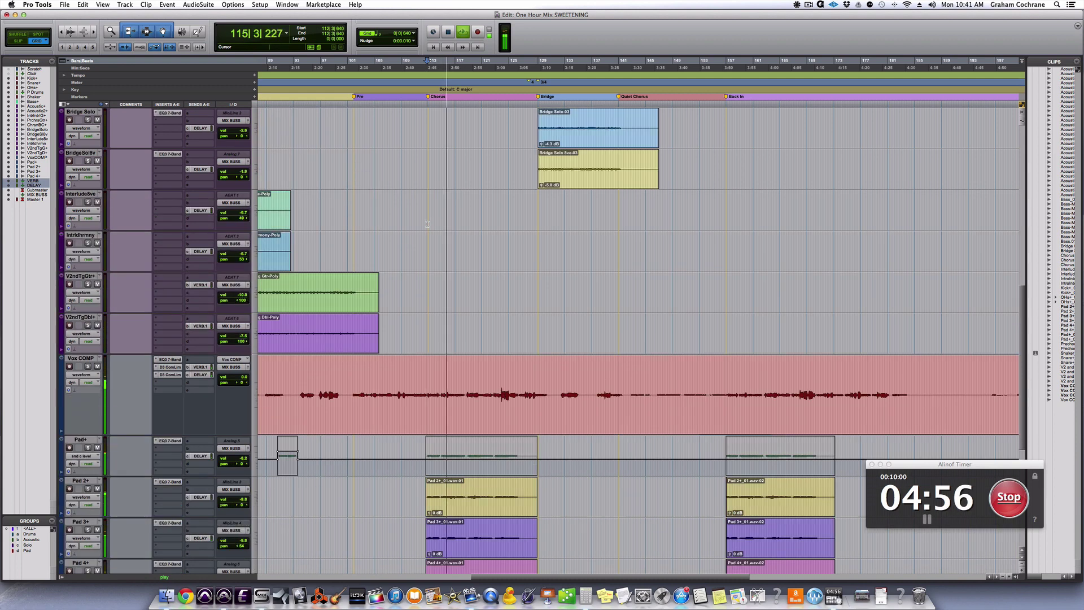
scroll(427, 224, "up", 3)
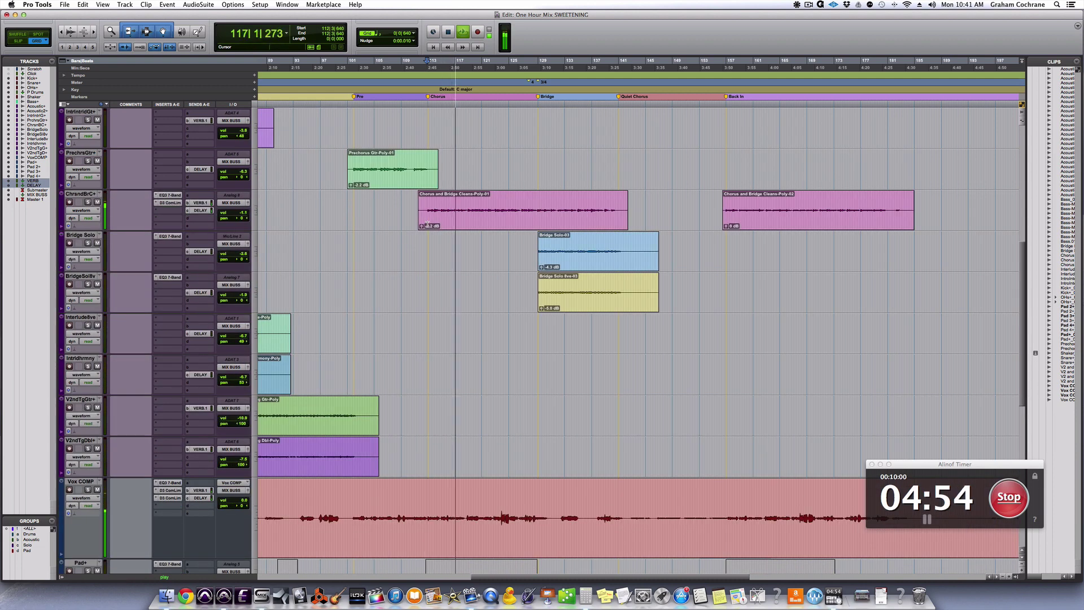
scroll(428, 225, "down", 3)
key("r")
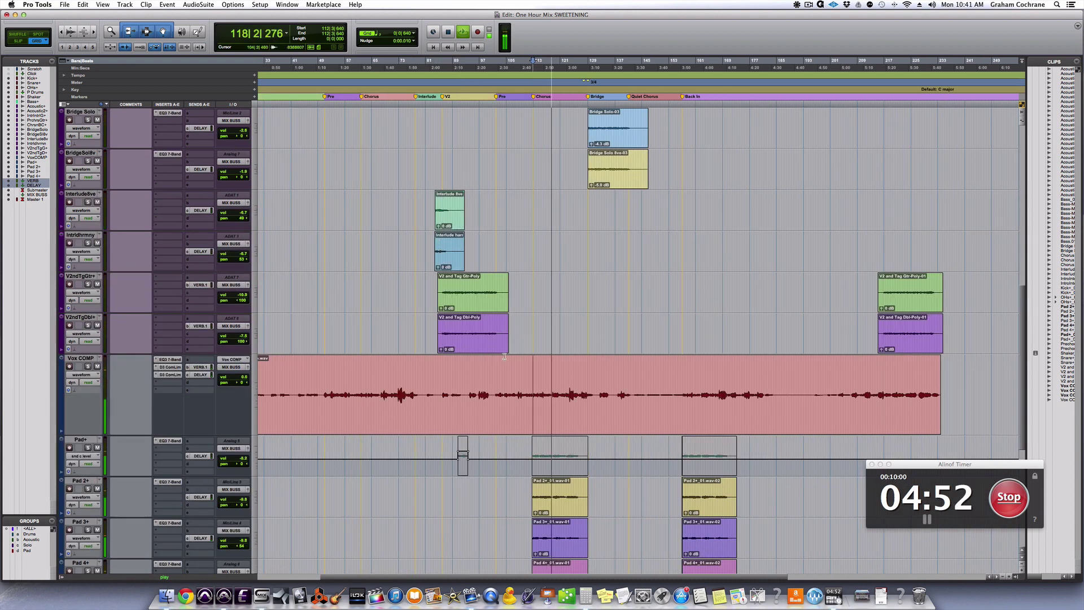
Step: Display volume automation on the intro/interlude guitar track and raise the intro clip's volume to -0.3 dB
scroll(520, 343, "up", 4)
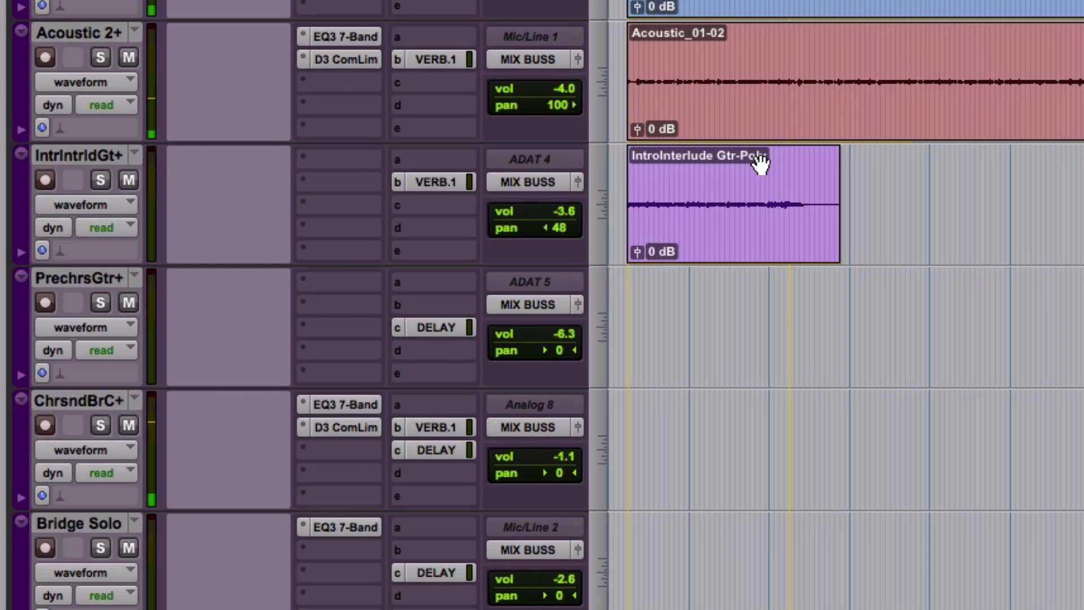
left_click(715, 234)
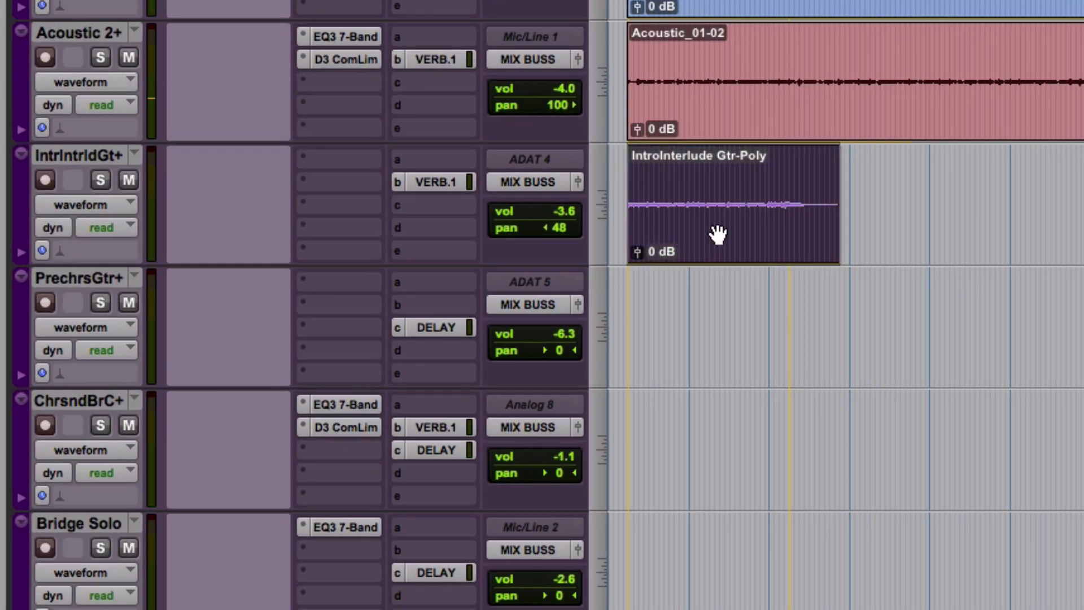
left_click(62, 198)
left_click(115, 228)
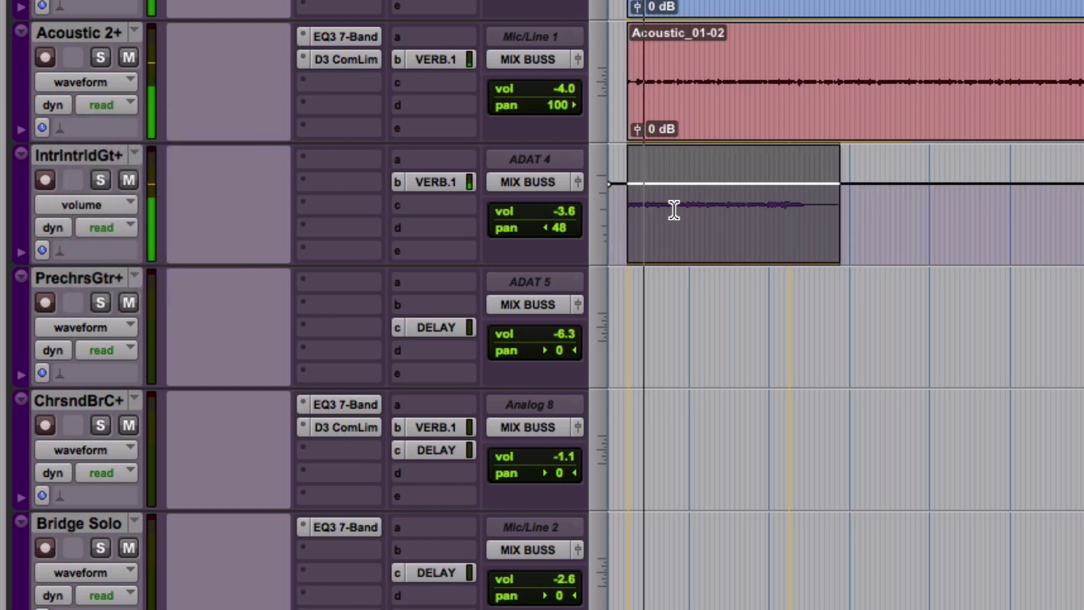
key("t")
key("t")
key("r")
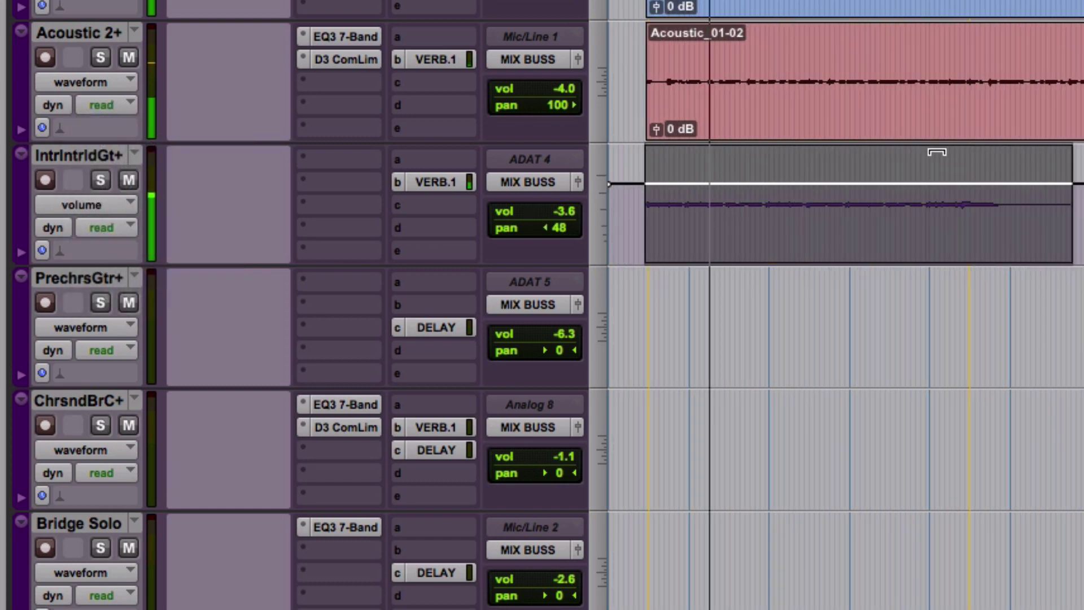
left_click_drag(935, 154, 935, 150)
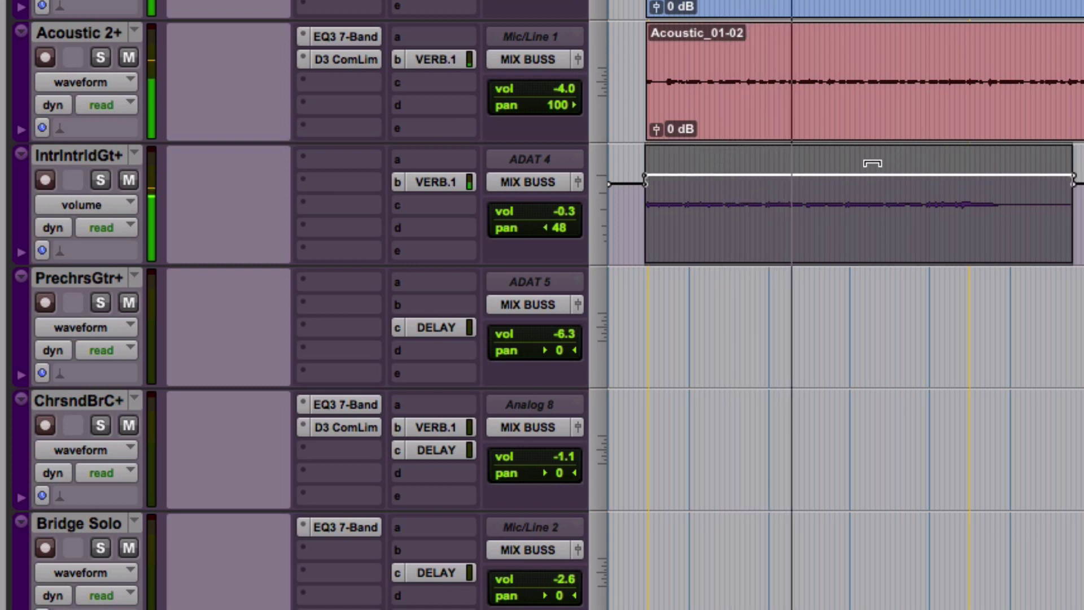
Step: Play the interlude and slightly raise the volume automation across its clip on the intro/interlude guitar track
key("r")
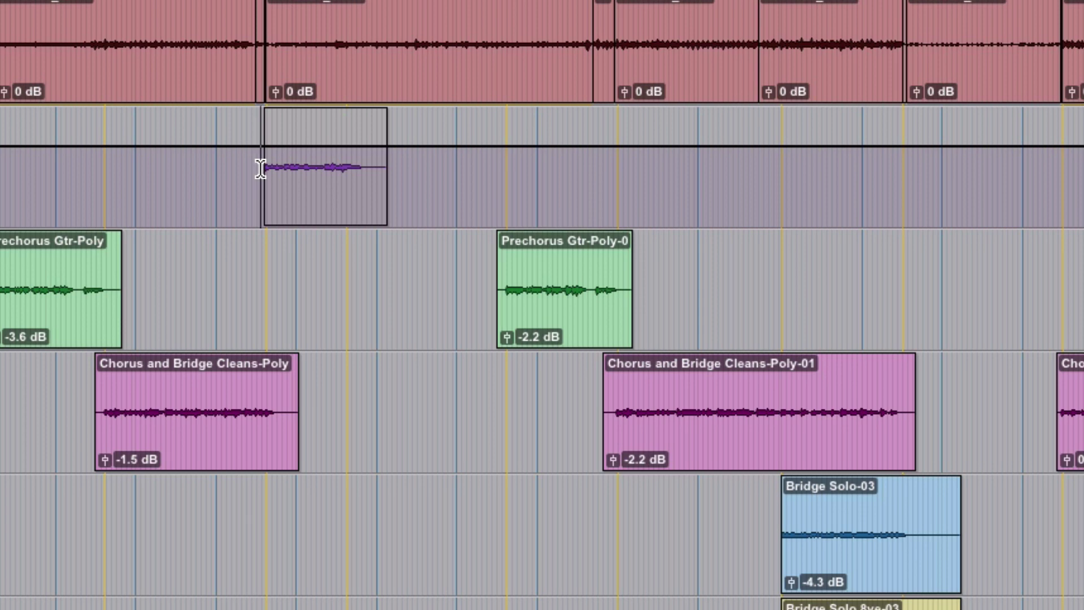
key("space")
key("t")
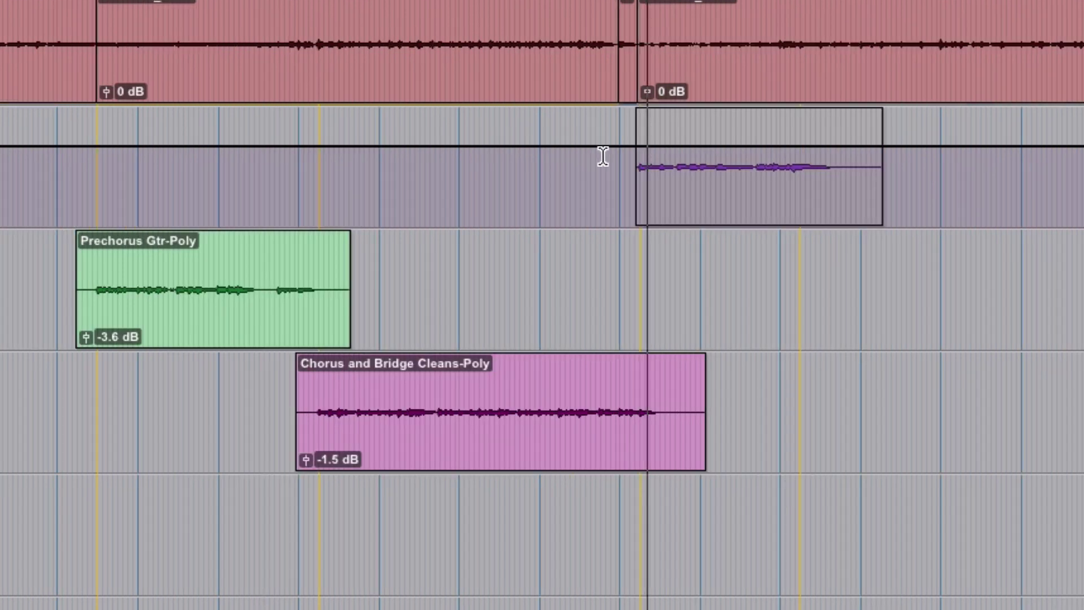
left_click(720, 158)
double_click(720, 158)
left_click_drag(718, 126, 717, 122)
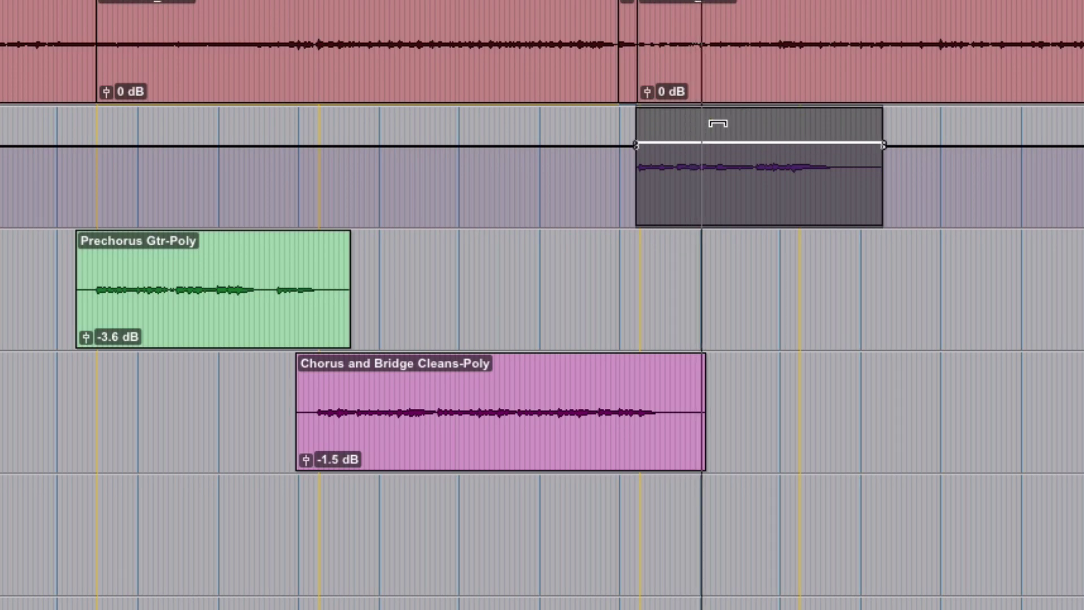
Step: Listen from the interlude through V2 into the pre-chorus, checking the guitar parts against the vocal
key("r")
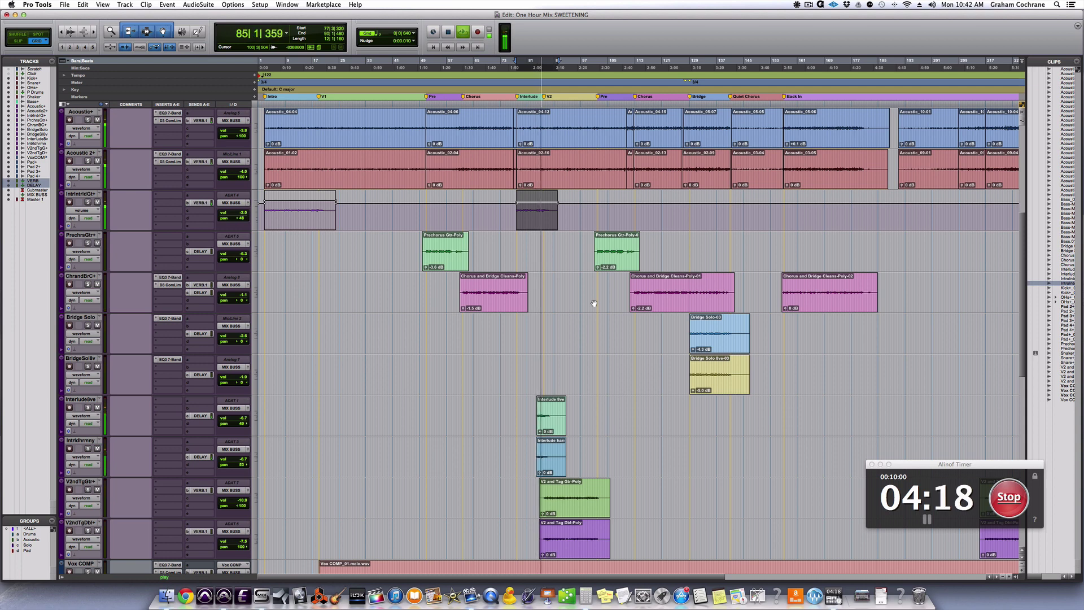
scroll(585, 348, "down", 3)
scroll(585, 348, "right", 3)
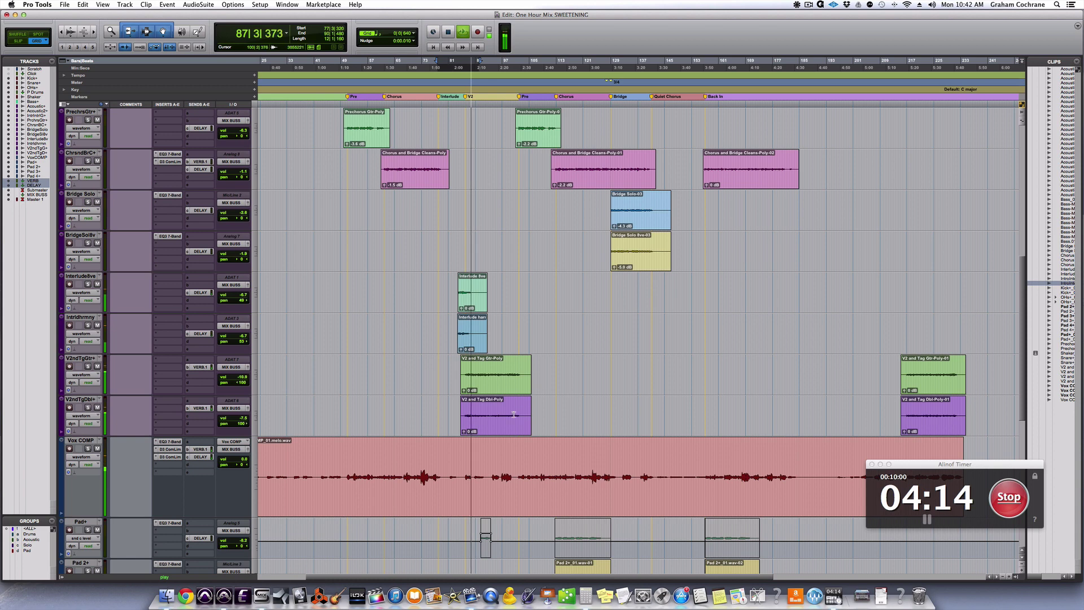
key("t")
scroll(514, 414, "right", 3)
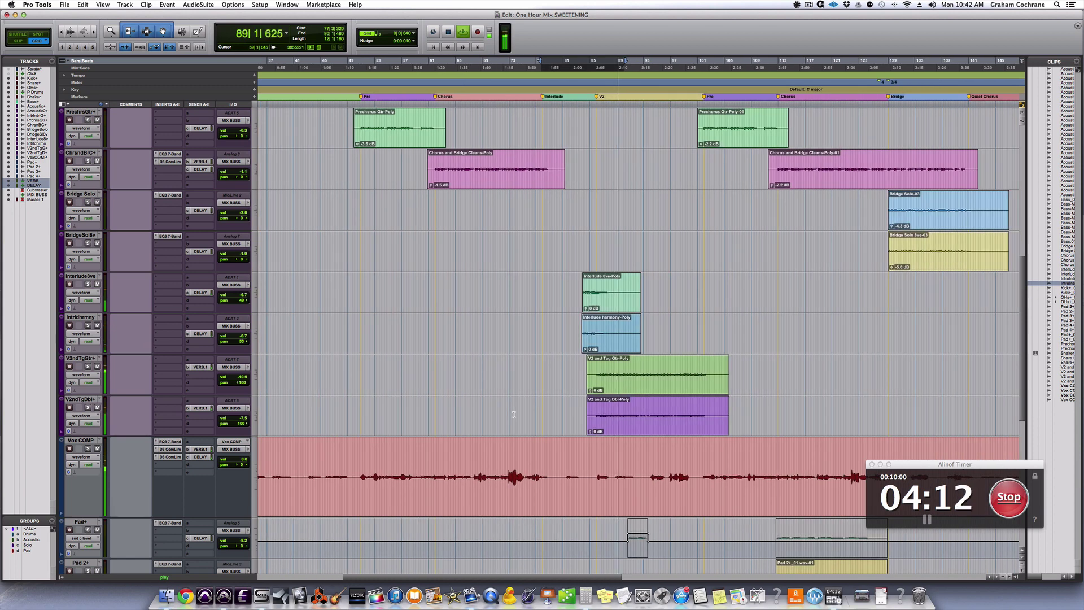
scroll(514, 415, "right", 3)
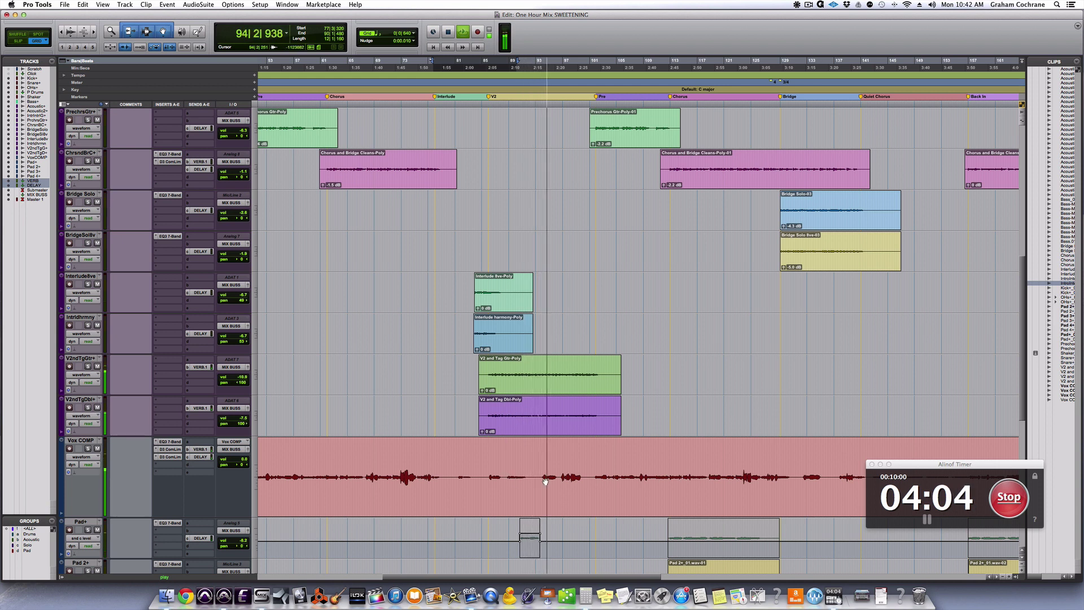
scroll(563, 486, "right", 4)
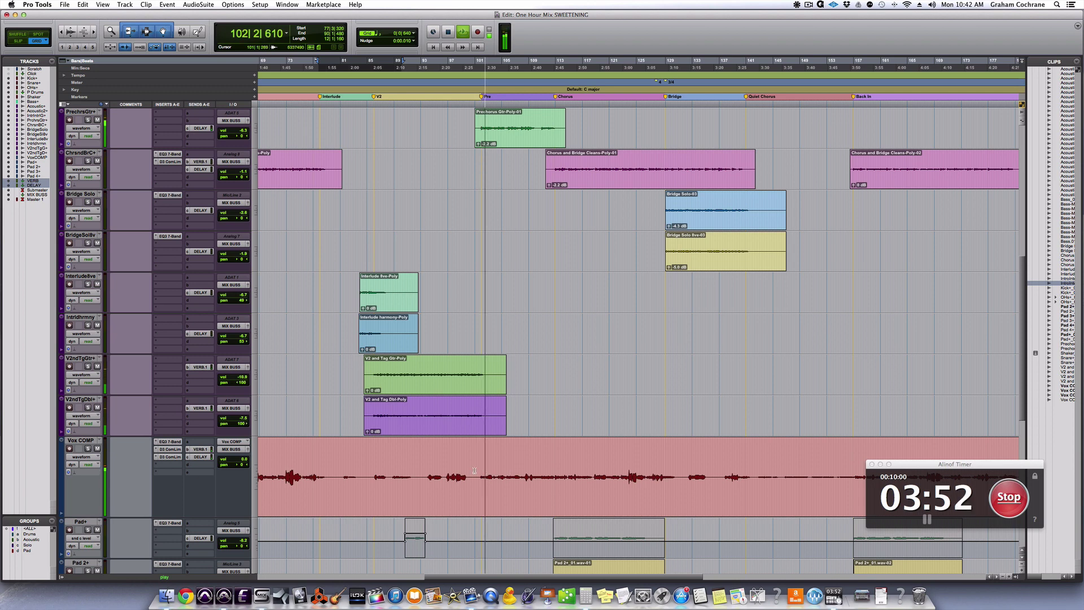
Step: Listen to the transition from the second chorus into the bridge, checking the clean guitars against the two bridge solos
scroll(497, 469, "right", 5)
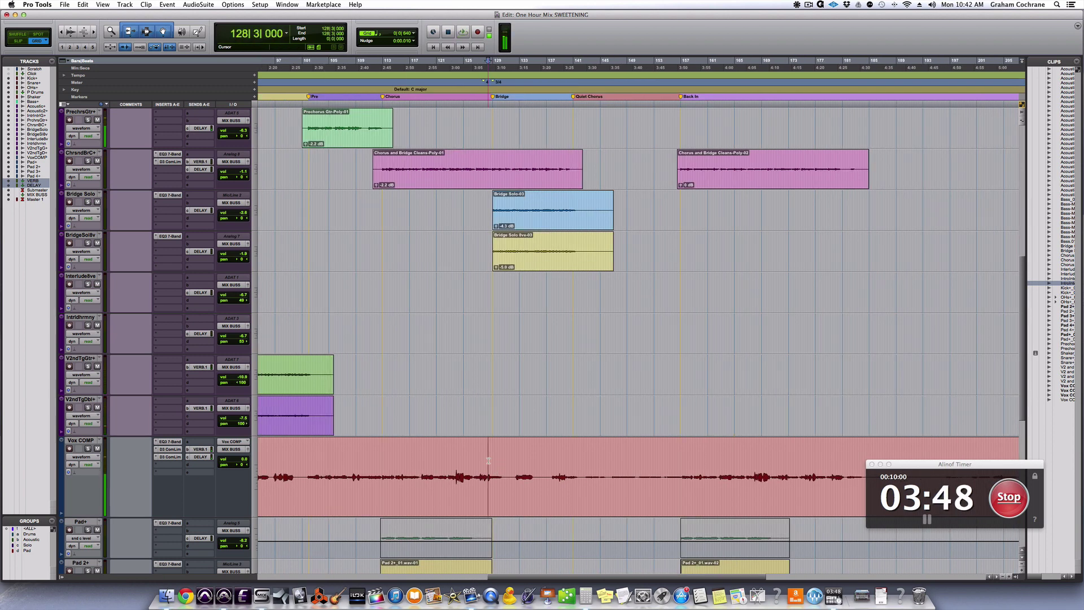
key("t")
key("t")
scroll(529, 464, "right", 4)
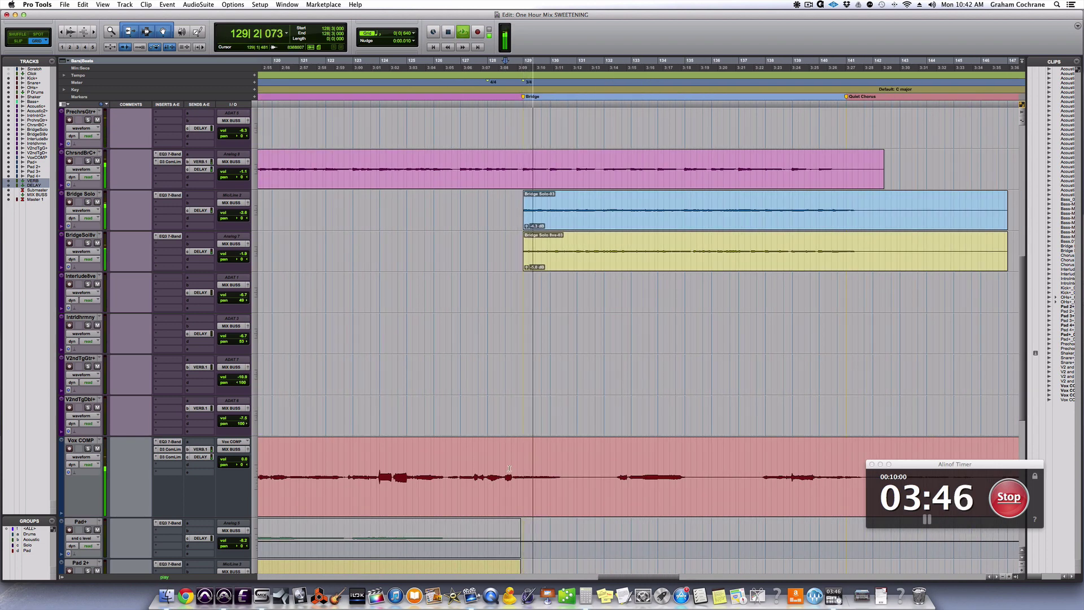
scroll(544, 469, "right", 3)
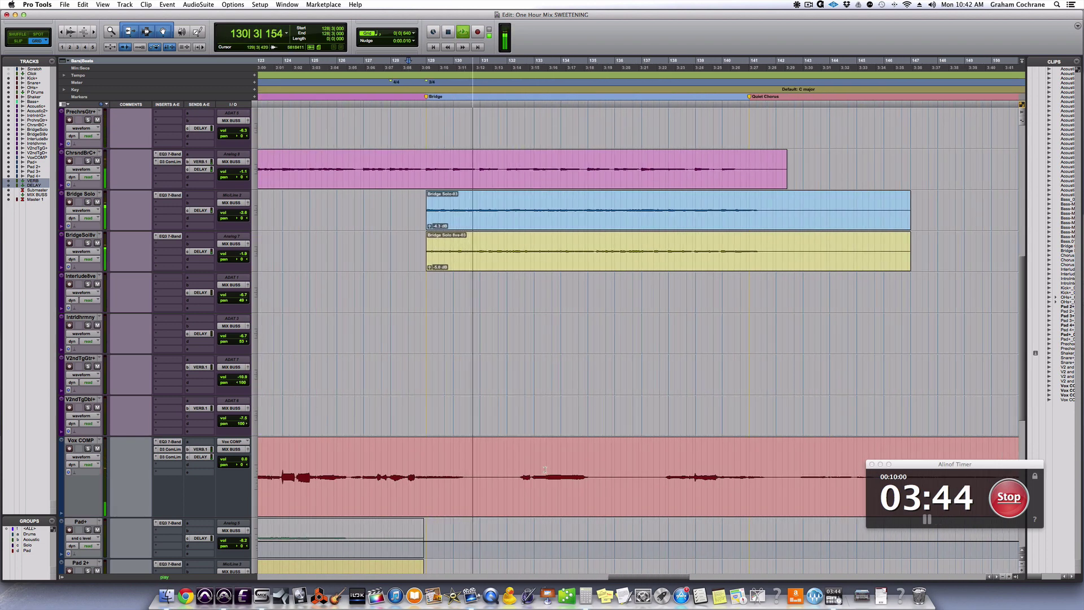
scroll(545, 469, "right", 4)
Step: Display pan automation on the chorus and bridge cleans track and pan its bridge section hard left to 100
scroll(544, 469, "up", 5)
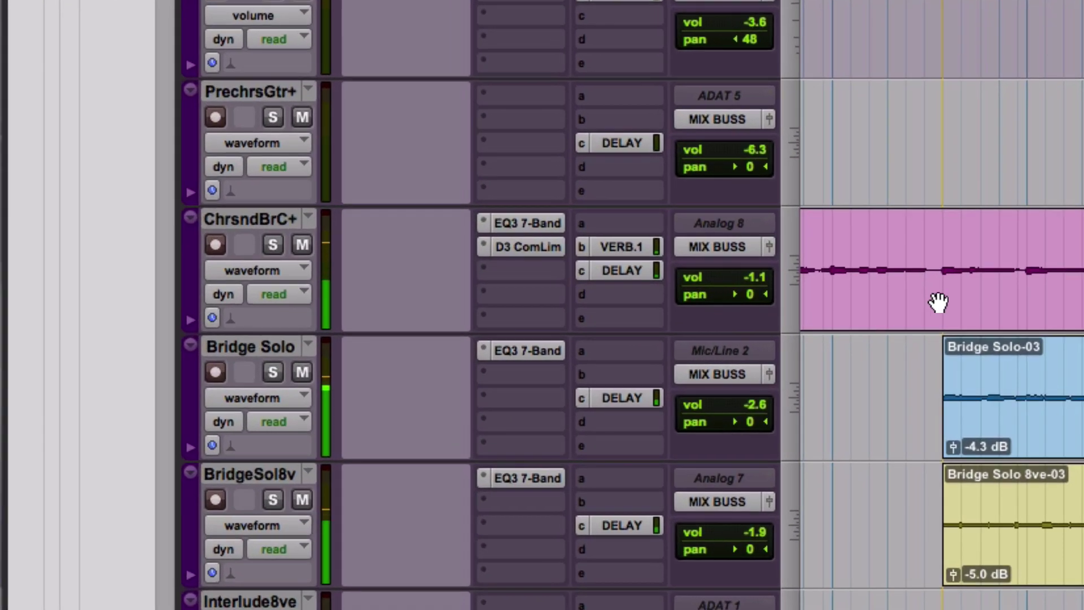
left_click_drag(938, 302, 1078, 302)
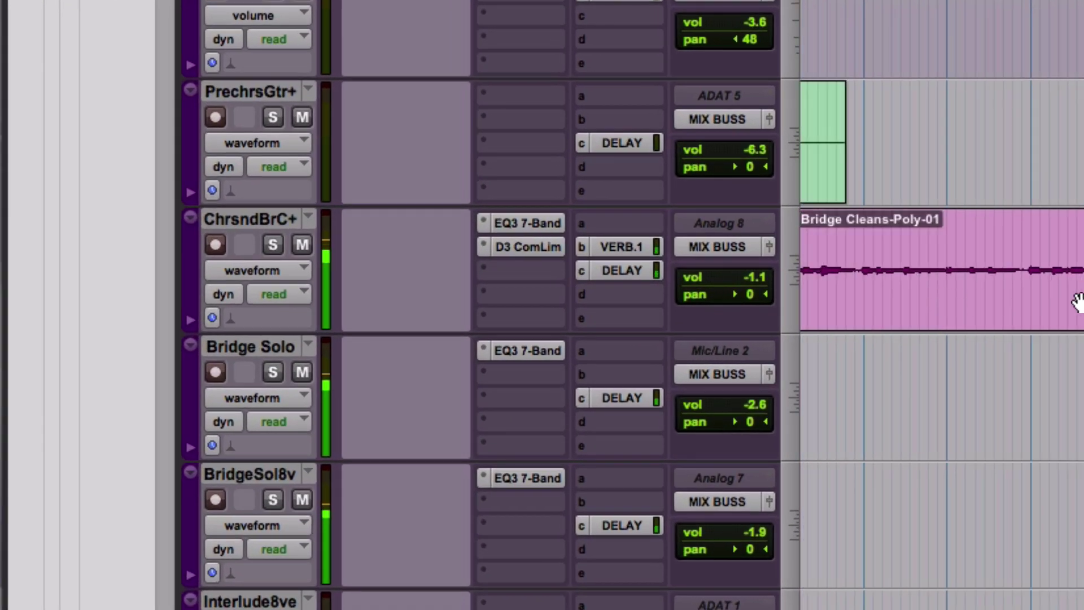
left_click(266, 270)
left_click(321, 332)
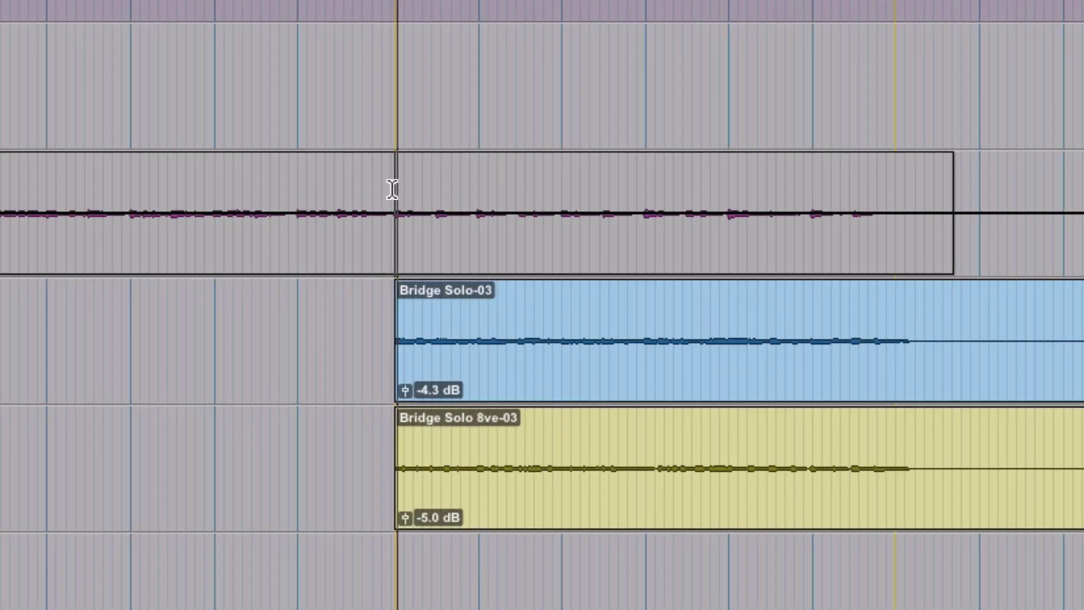
left_click_drag(393, 188, 932, 234)
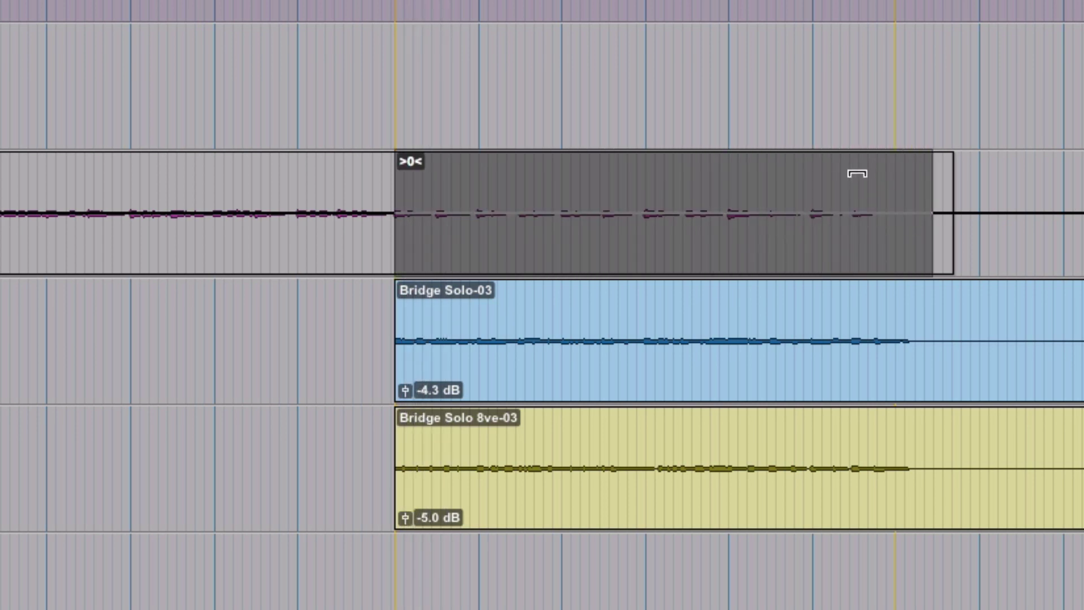
left_click_drag(857, 174, 853, 90)
Step: Play from just before the bridge into the quiet chorus and check the panned clean guitar against the solos and vocal
left_click(325, 195)
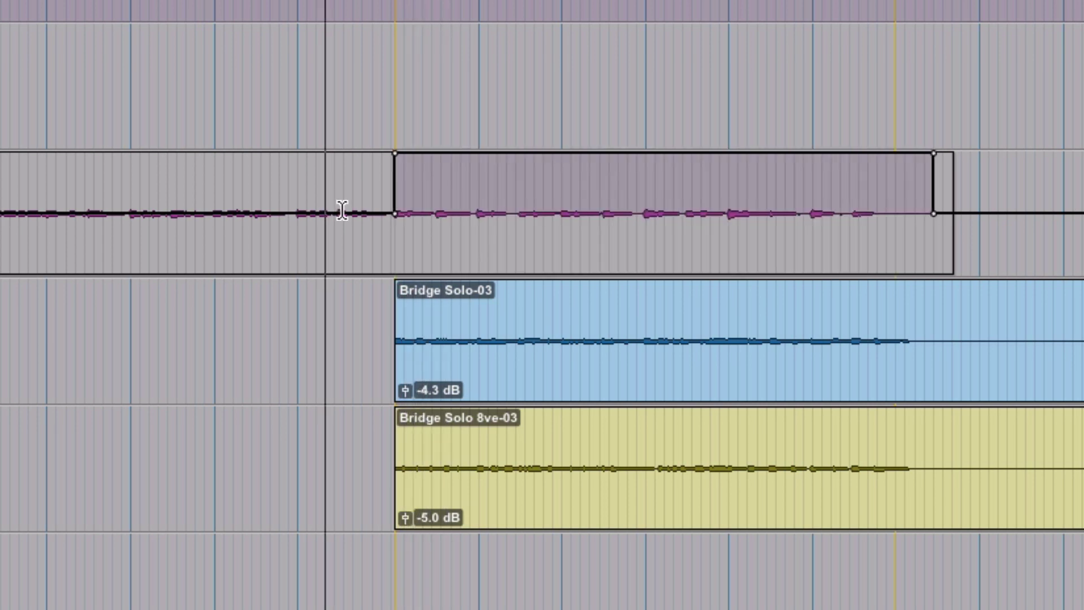
key("t")
key("t")
scroll(744, 303, "right", 5)
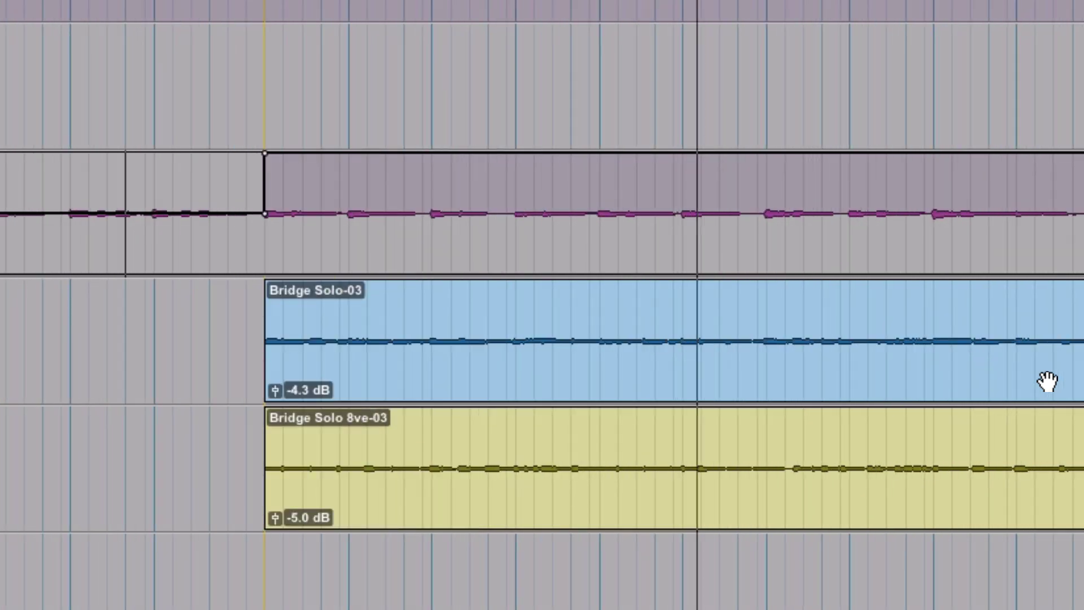
scroll(1047, 381, "down", 5)
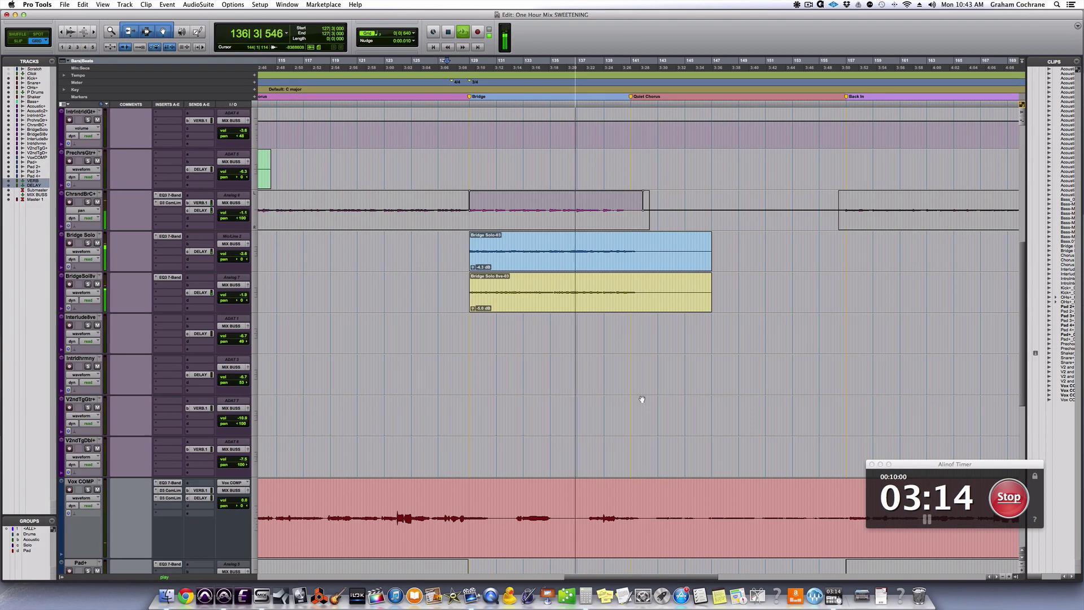
scroll(641, 399, "down", 3)
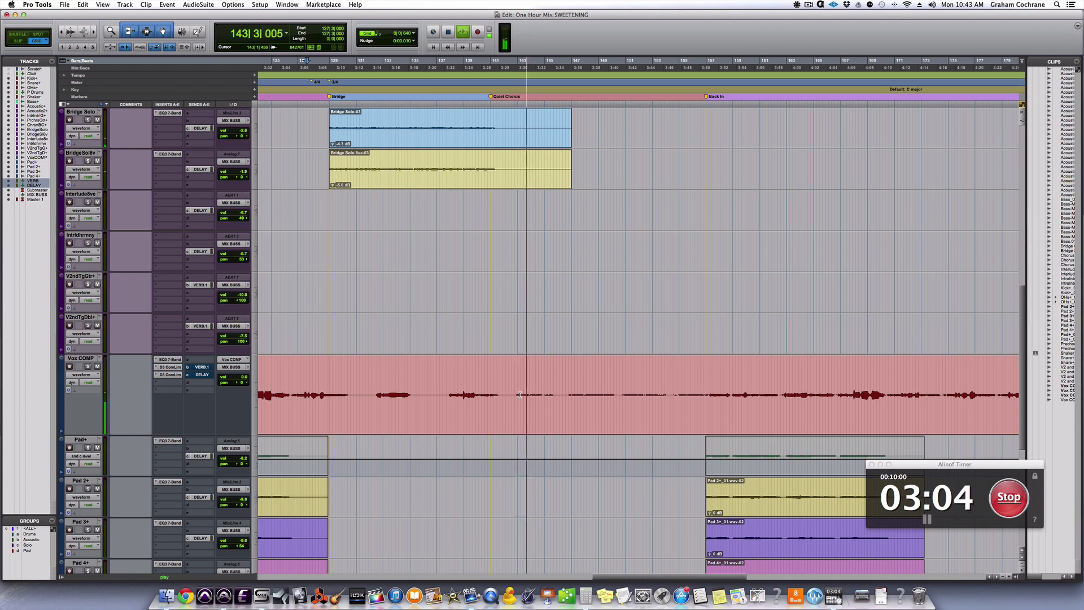
scroll(519, 395, "right", 5)
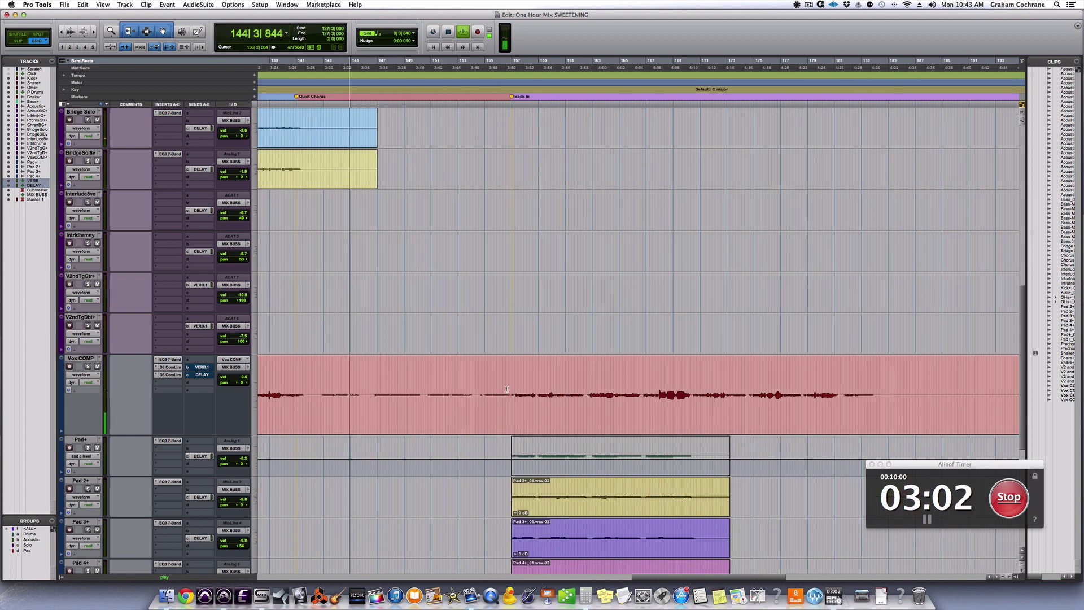
Step: Play from the Back In marker and examine the drums, bass, acoustics, clean guitar and vocal in that section
key("space")
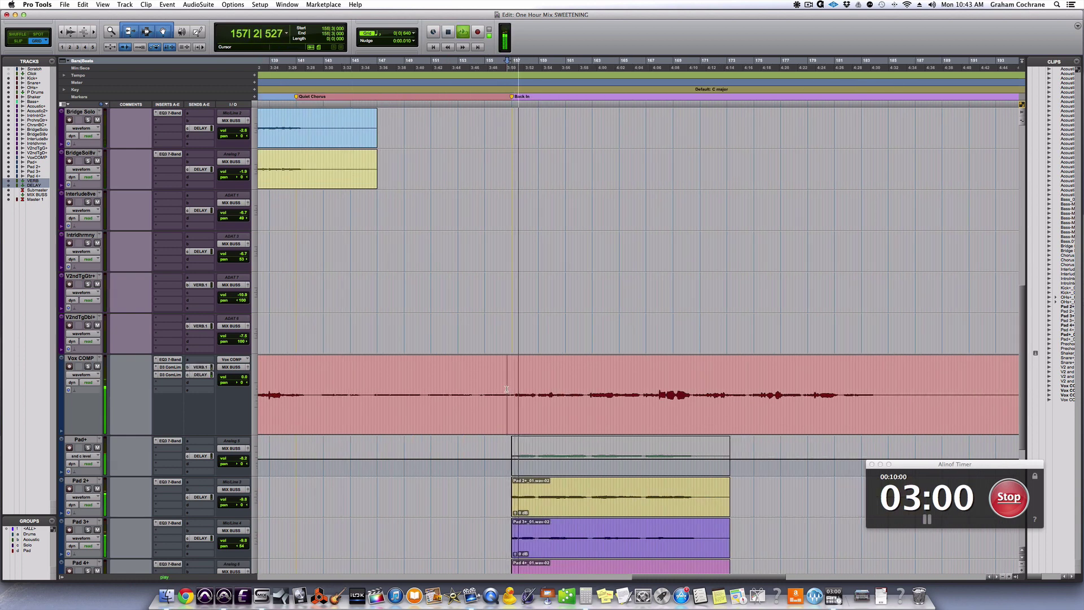
scroll(590, 400, "right", 5)
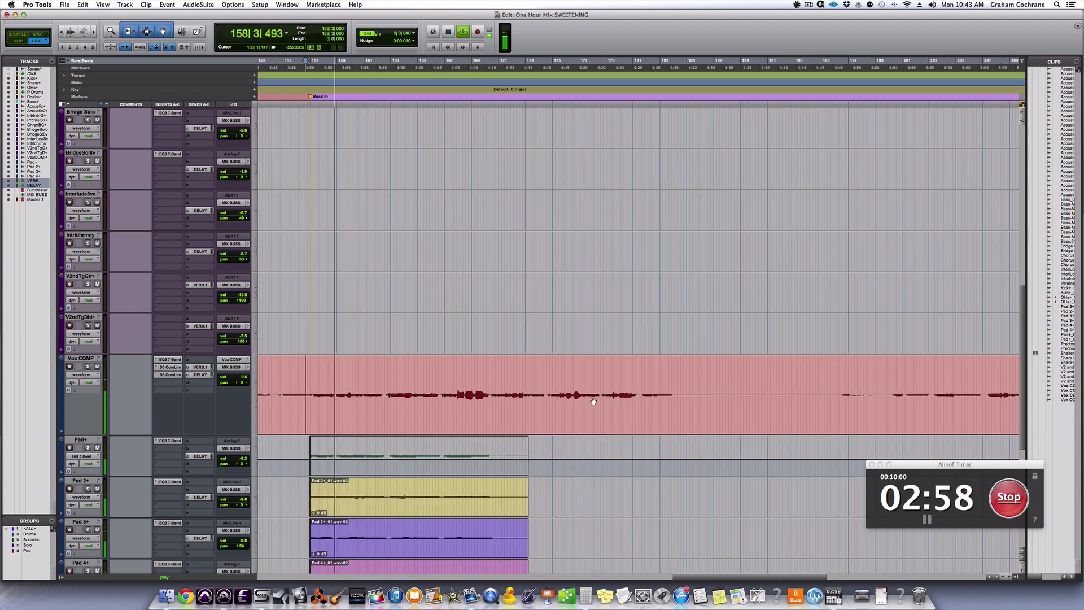
scroll(465, 388, "up", 7)
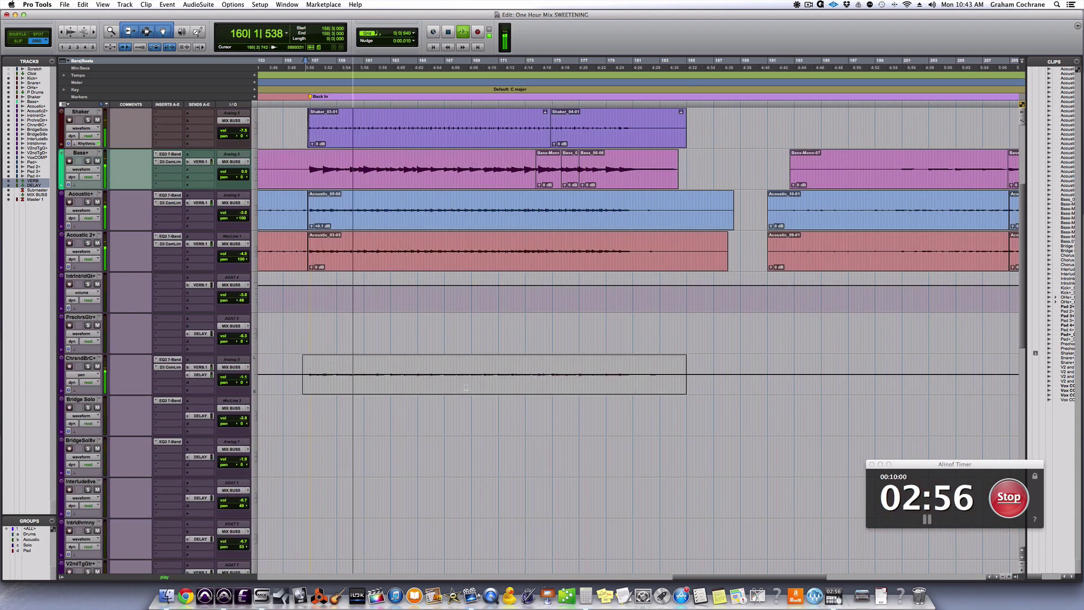
scroll(409, 384, "up", 4)
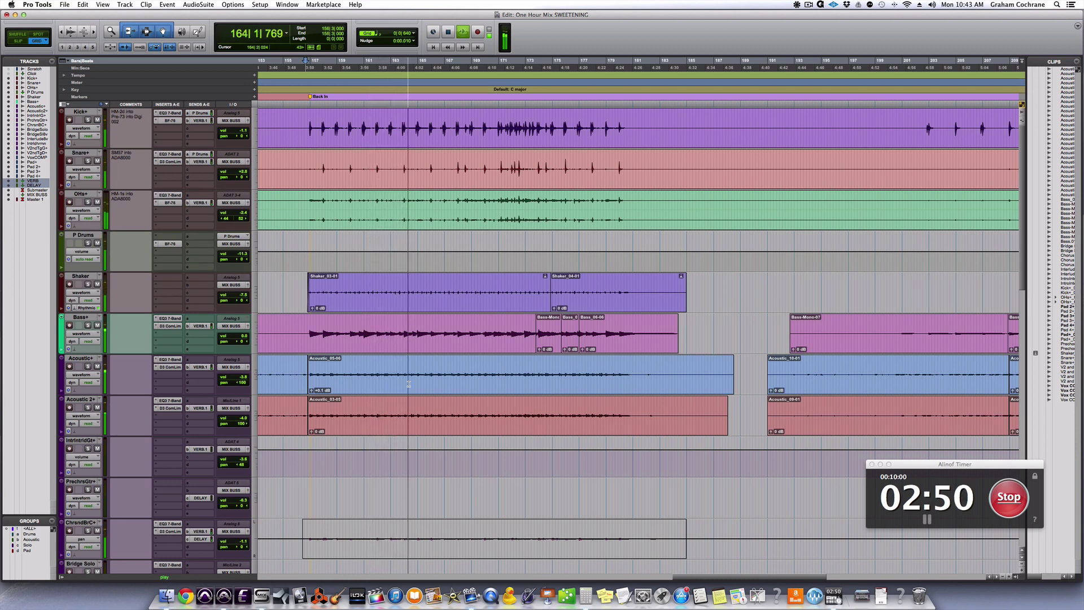
scroll(408, 384, "down", 4)
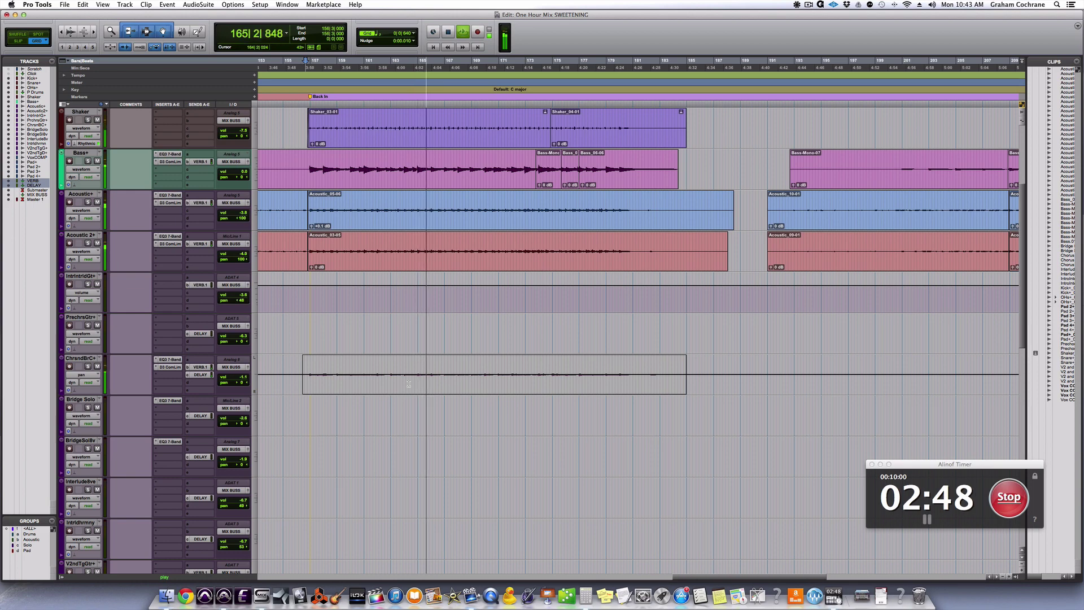
scroll(409, 384, "down", 5)
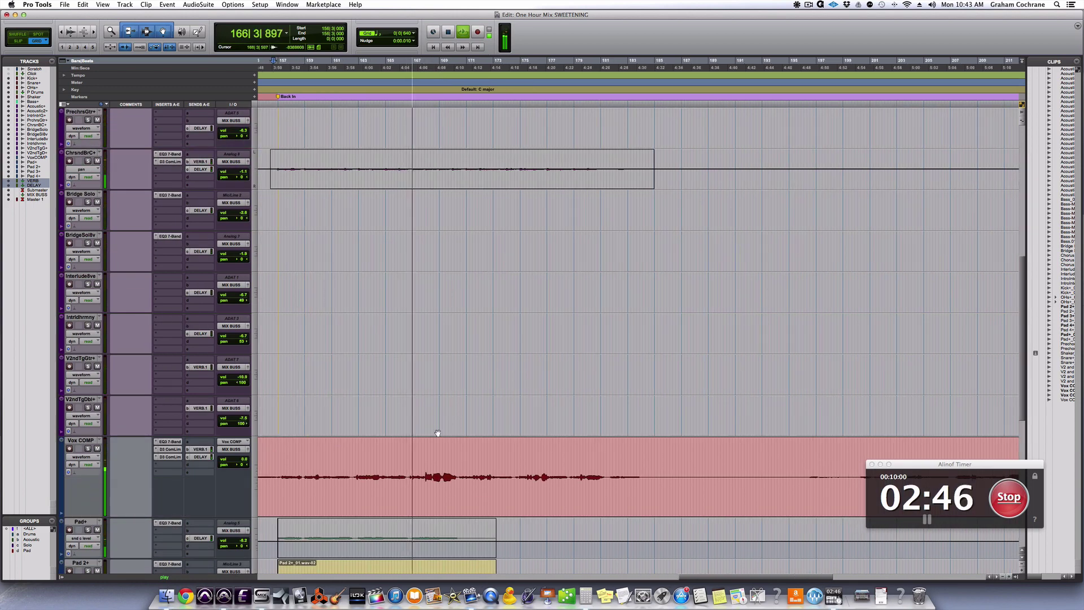
scroll(418, 395, "down", 3)
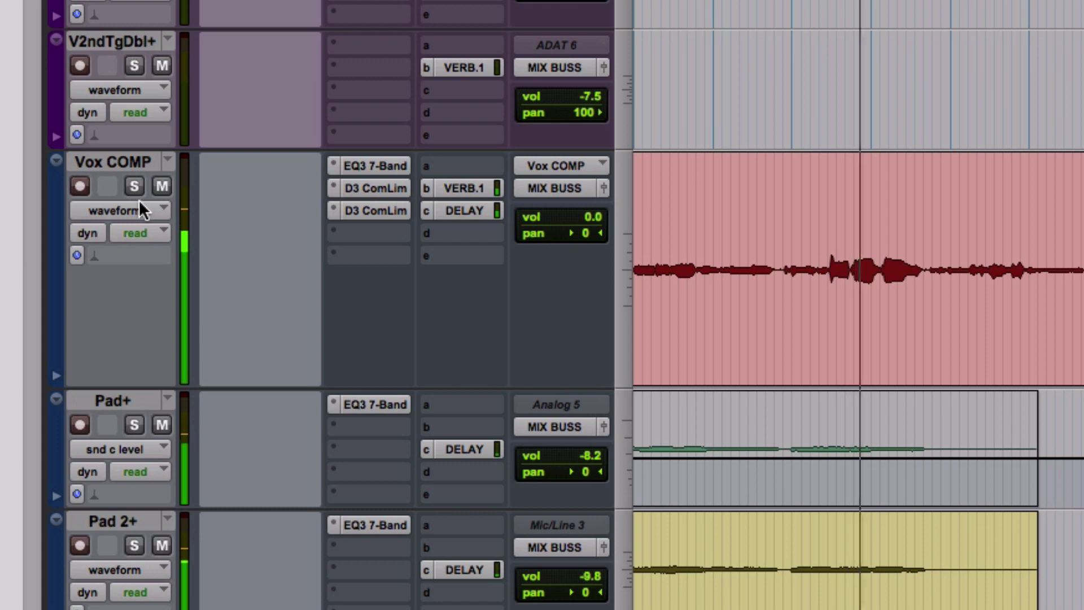
Step: Display the DELAY send level automation on the Vox COMP track
left_click(90, 333)
mouse_move(120, 370)
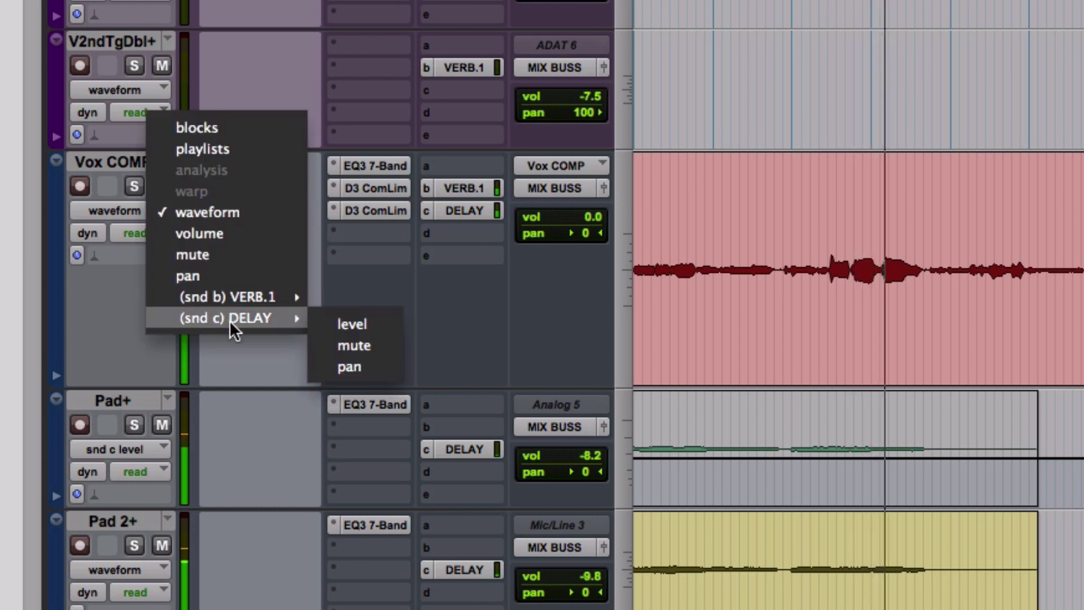
left_click(342, 324)
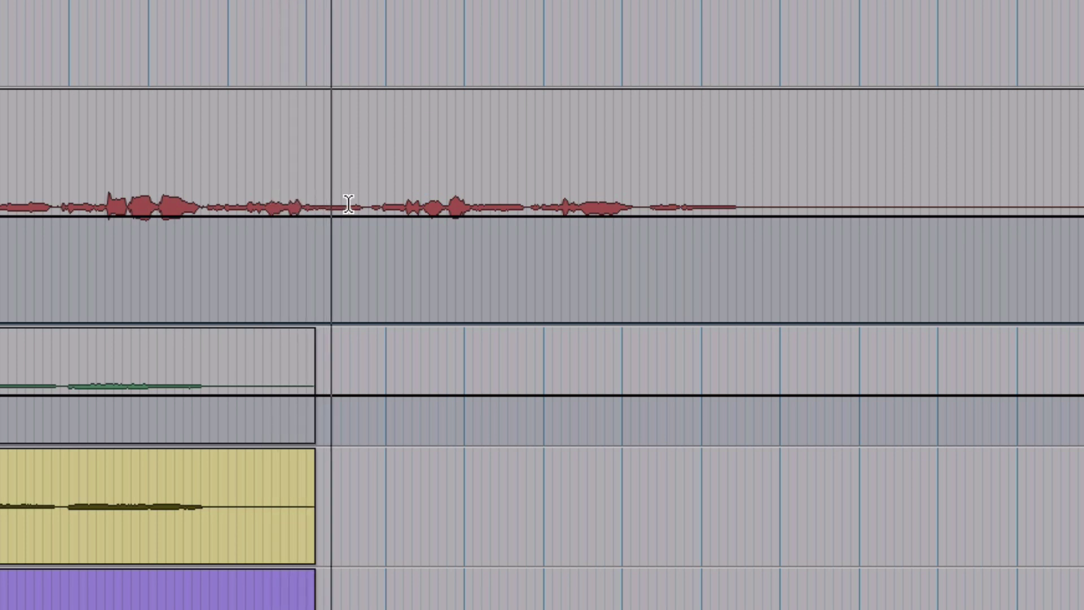
left_click_drag(371, 204, 520, 214)
left_click_drag(721, 222, 787, 218)
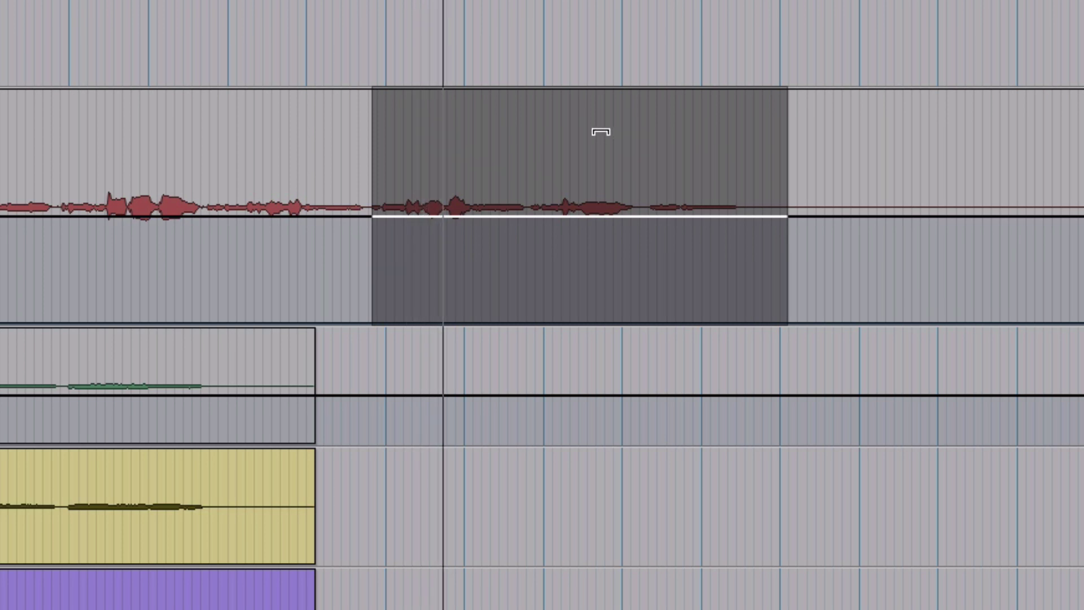
left_click(598, 207)
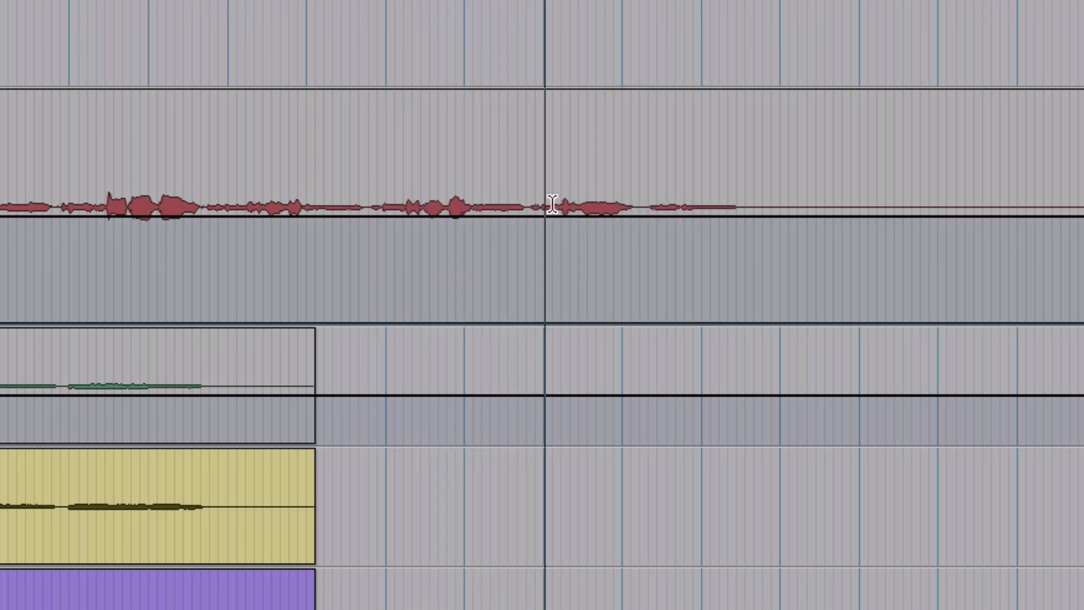
Step: Raise the vocal's DELAY send level slightly over the closing phrases, from near the start of the tag guitars to the clip's end
key("space")
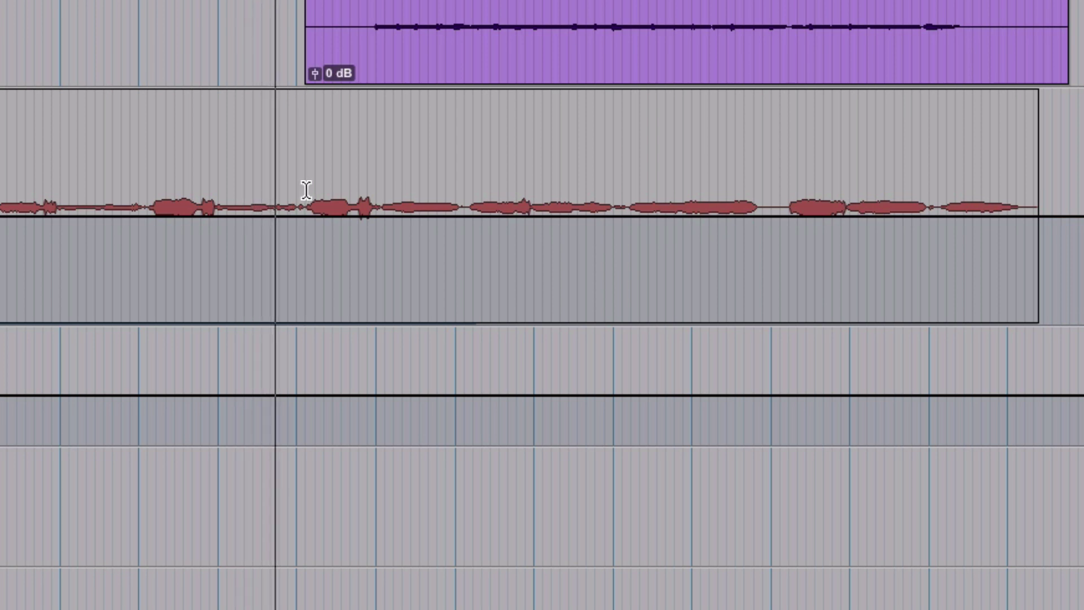
left_click_drag(306, 190, 1045, 189)
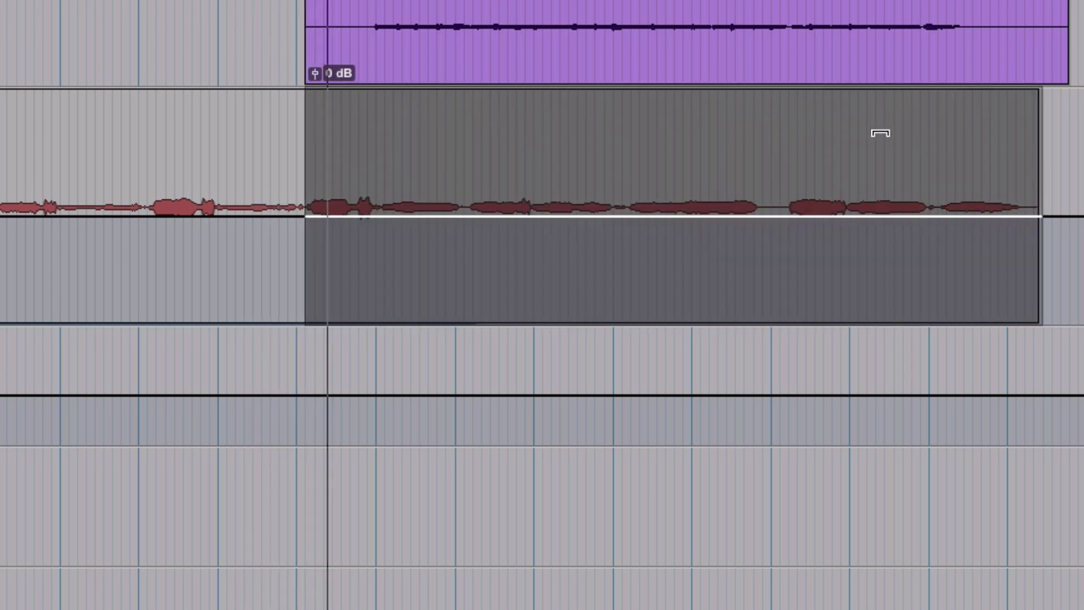
left_click(380, 198, "shift")
left_click_drag(472, 142, 470, 124)
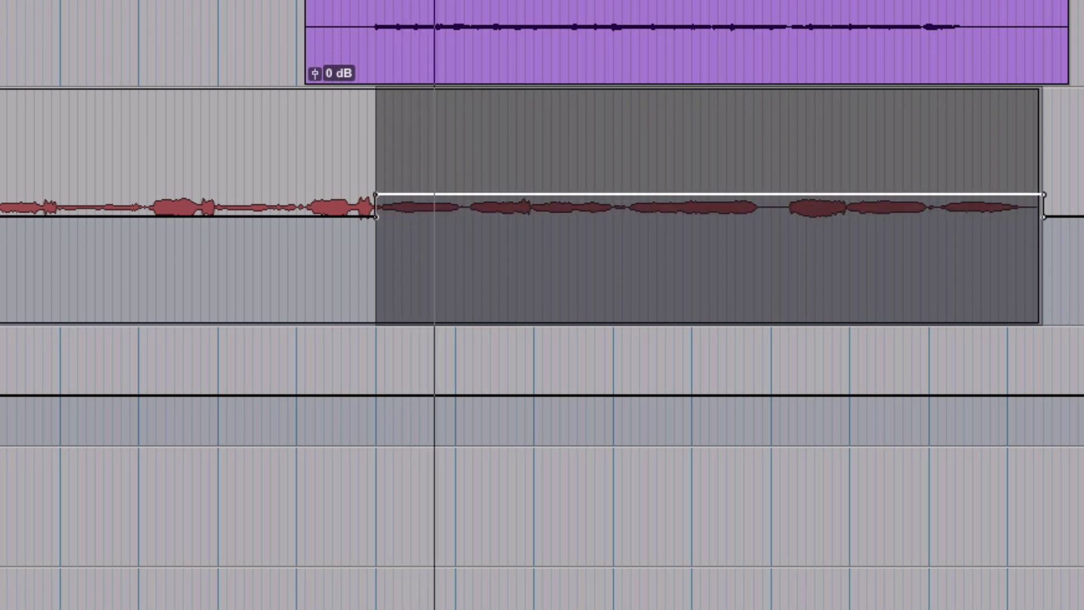
left_click(507, 237)
Step: Play the vocal from the Back In section to locate the phrase following the loud words near the end of the pad clips
scroll(63, 218, "left", 10)
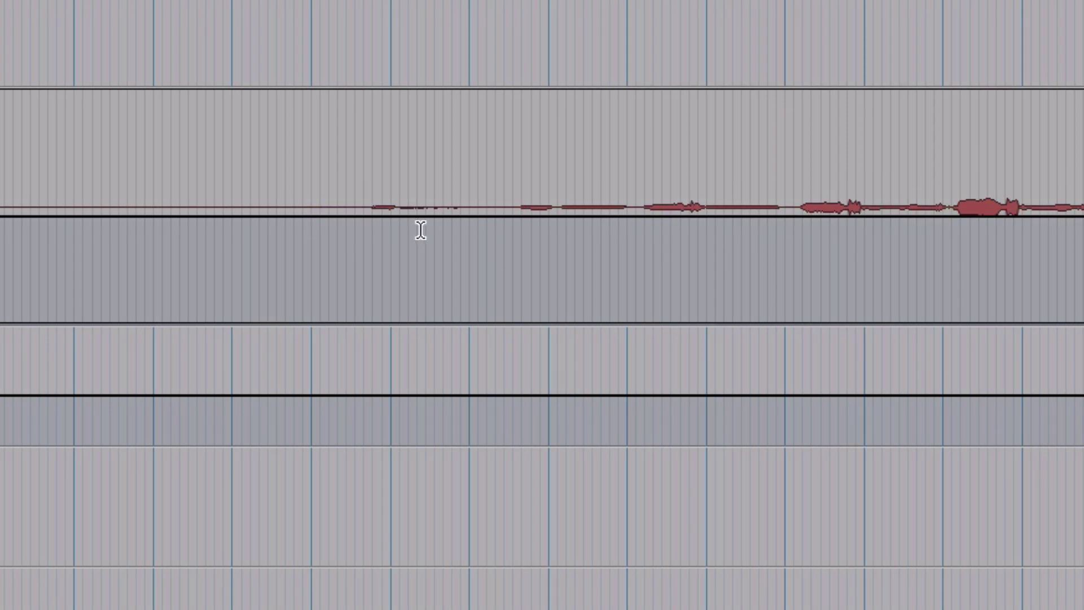
scroll(421, 231, "left", 8)
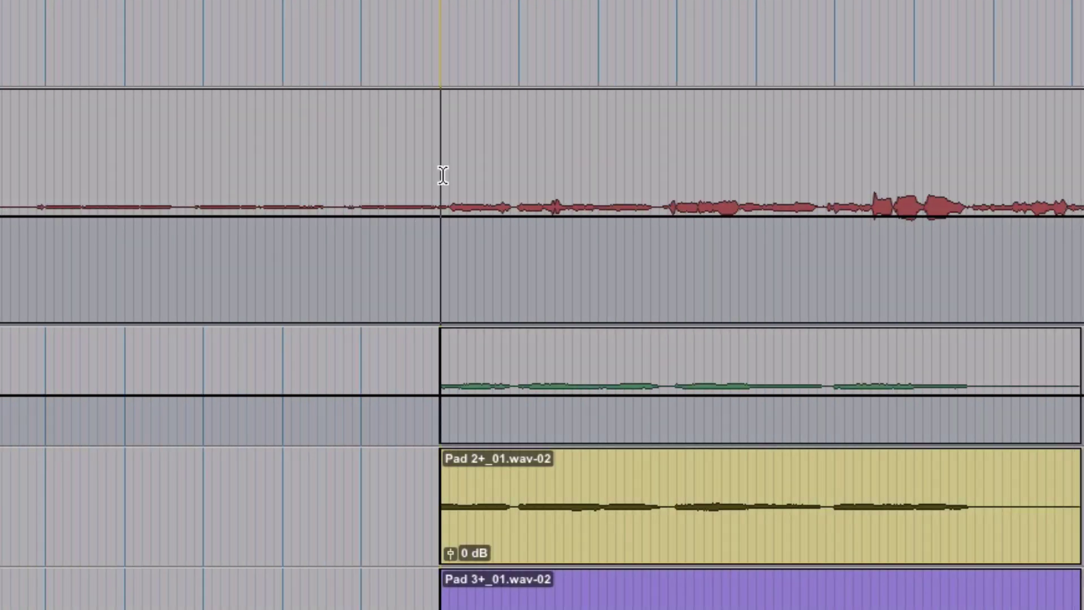
key("space")
key("space")
key("space")
key("t")
scroll(571, 162, "right", 4)
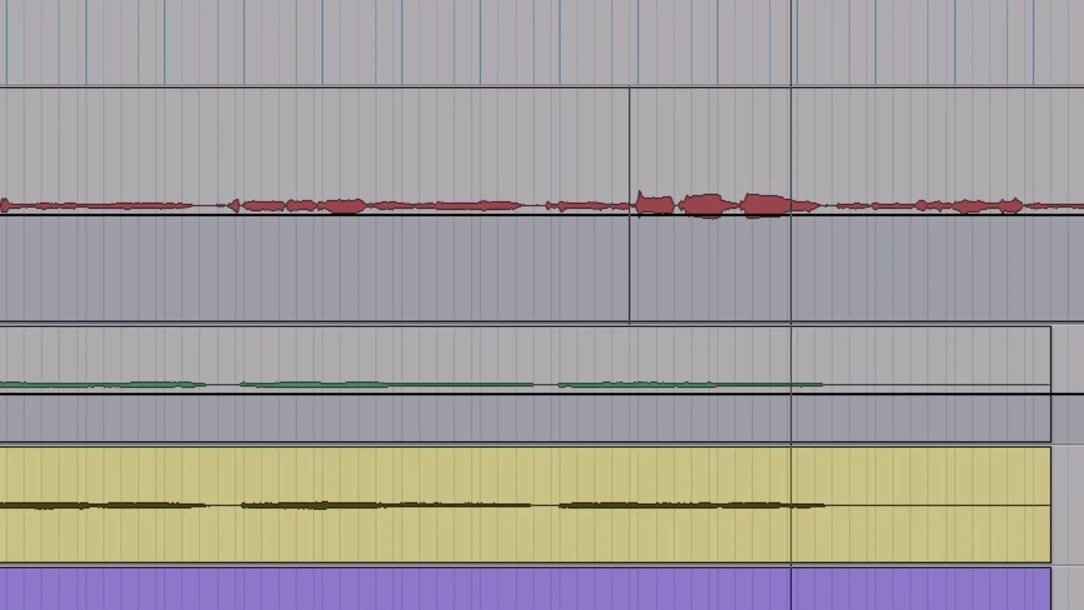
Step: Show Vox COMP as waveform, copy the phrase after the loud words near the pads' end, and paste it onto Pad+ under the closing vocals
key("minus")
left_click_drag(440, 187, 767, 186)
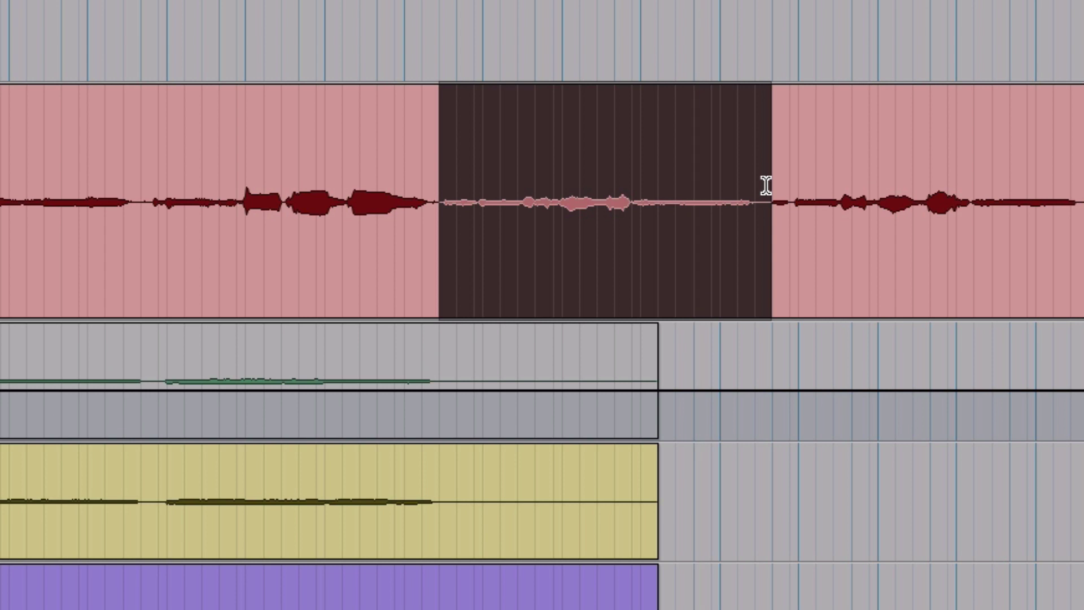
scroll(766, 185, "right", 10)
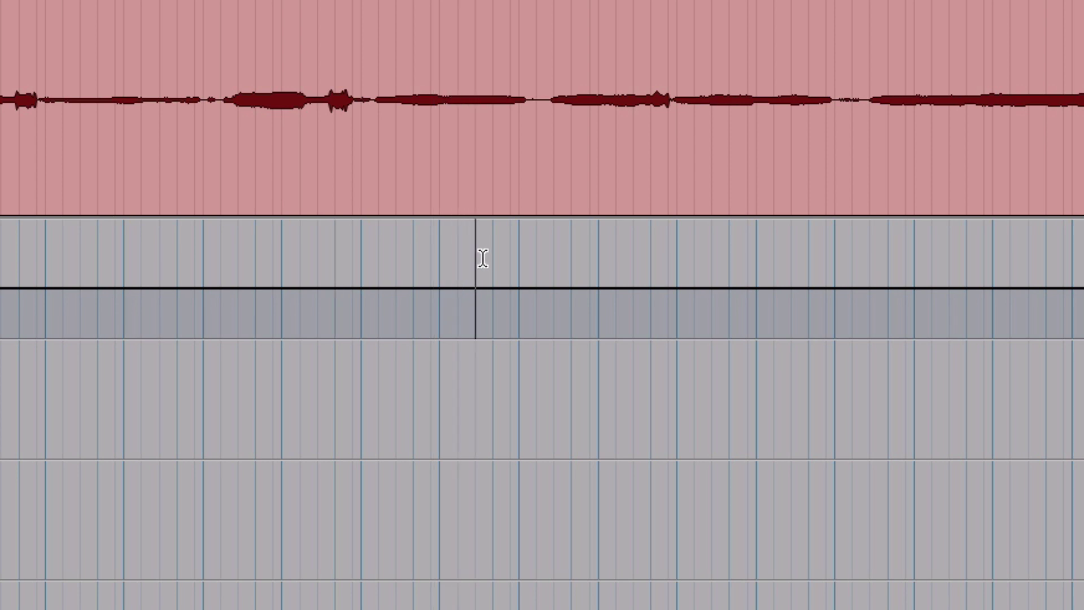
key("ctrl+v")
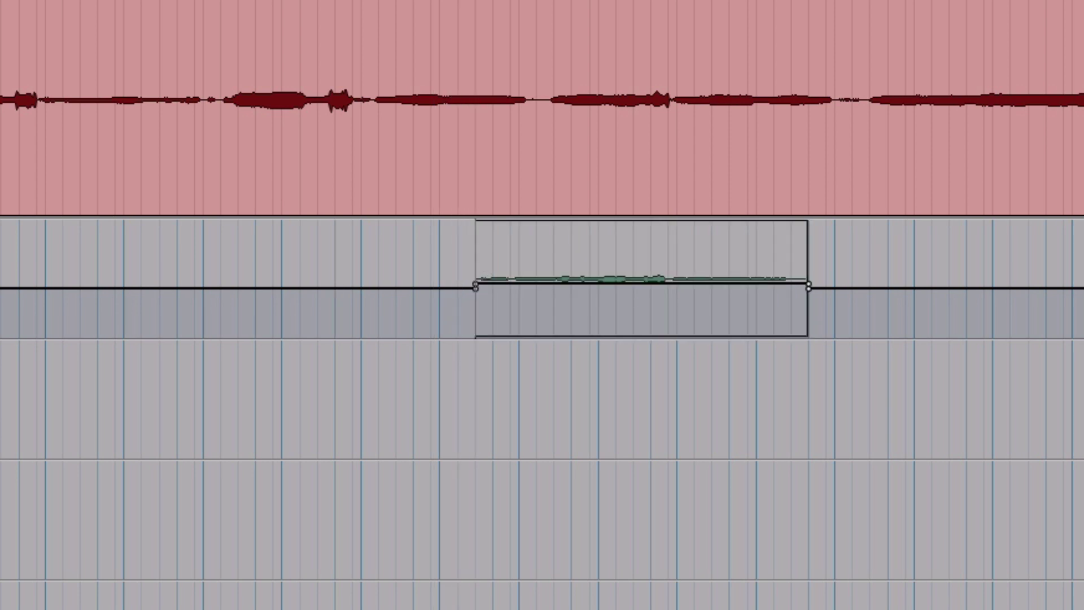
Step: Select the pasted vocal phrase on Pad+, show the track as waveform, and raise the clip gain to +10.7 dB
double_click(545, 242)
key("space")
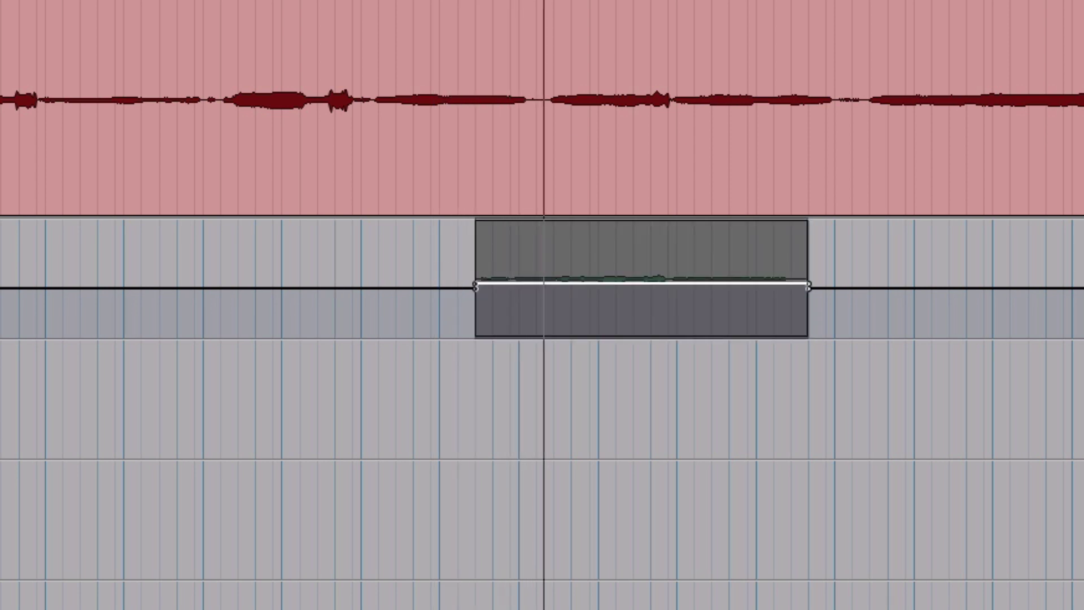
key("minus")
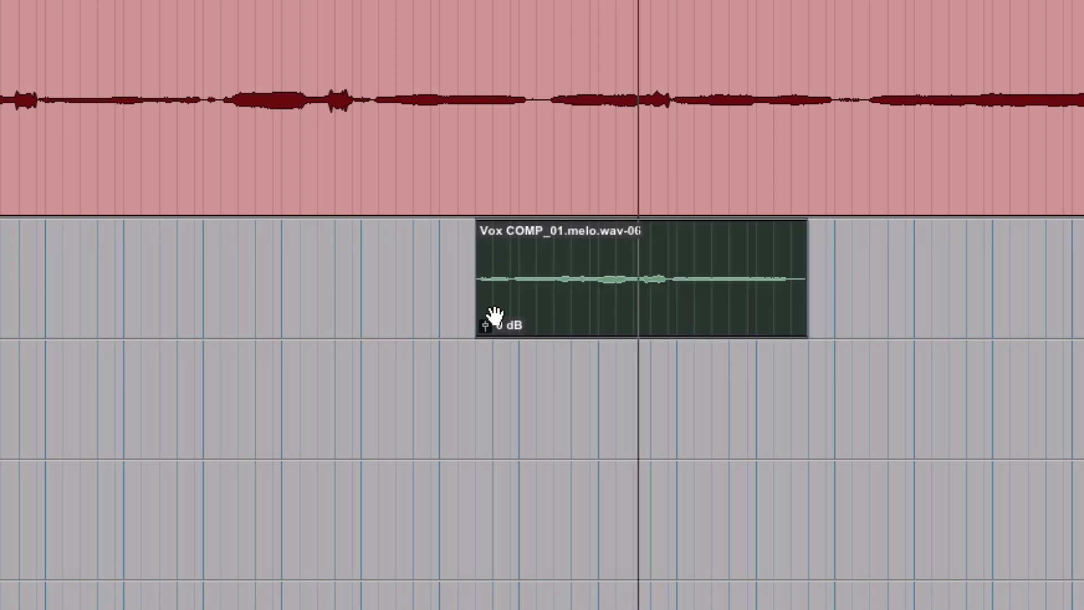
left_click_drag(485, 323, 488, 310)
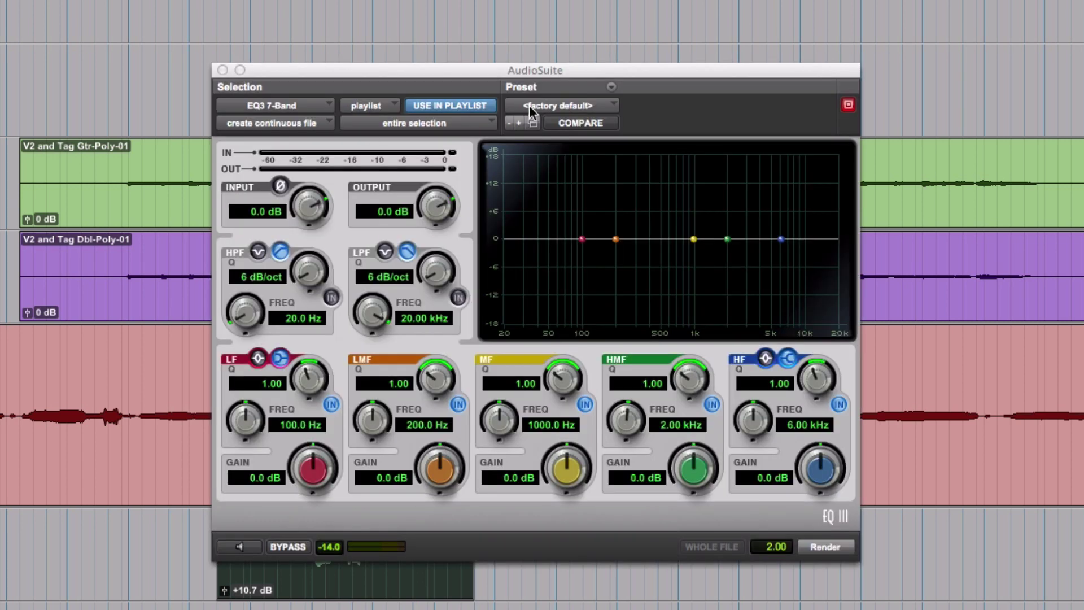
Step: Render the pasted vocal phrase through EQ3 7-Band with the Telephone 2 - 7 Band preset and close the AudioSuite window
left_click(530, 106)
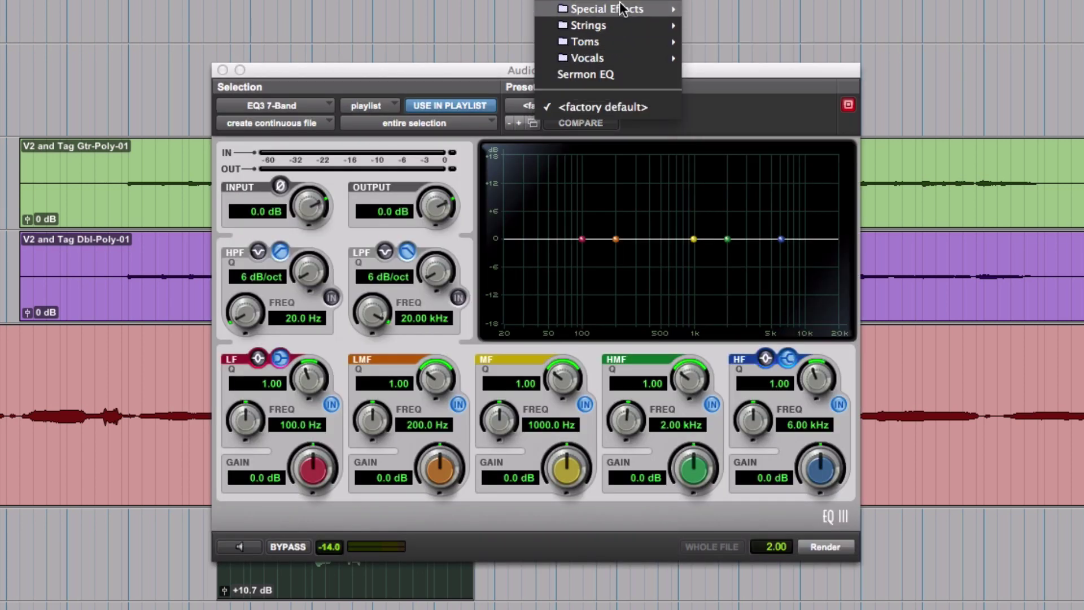
mouse_move(621, 8)
left_click(818, 120)
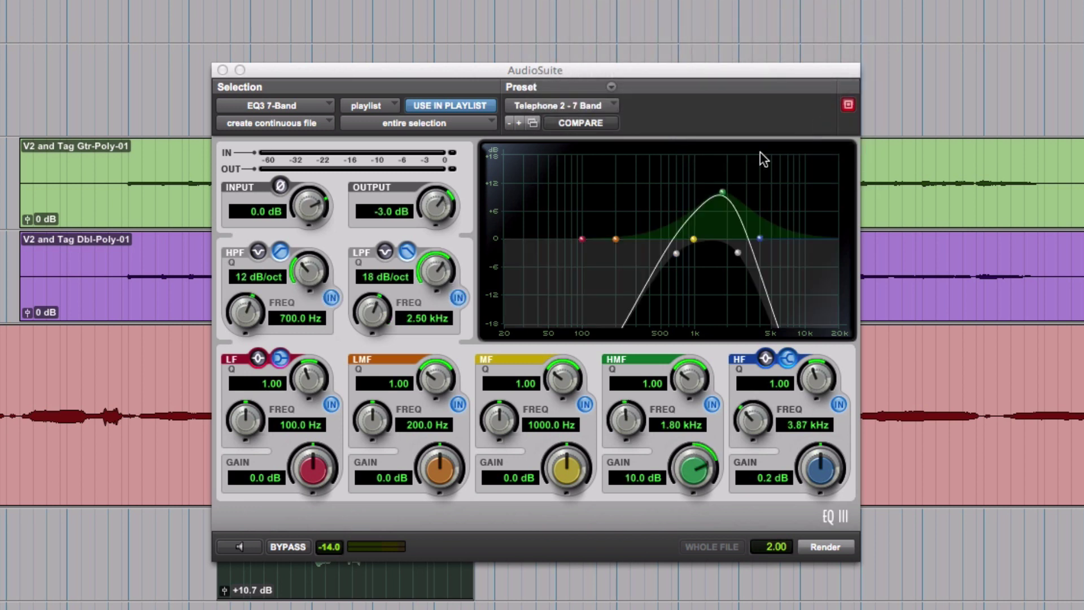
left_click(814, 545)
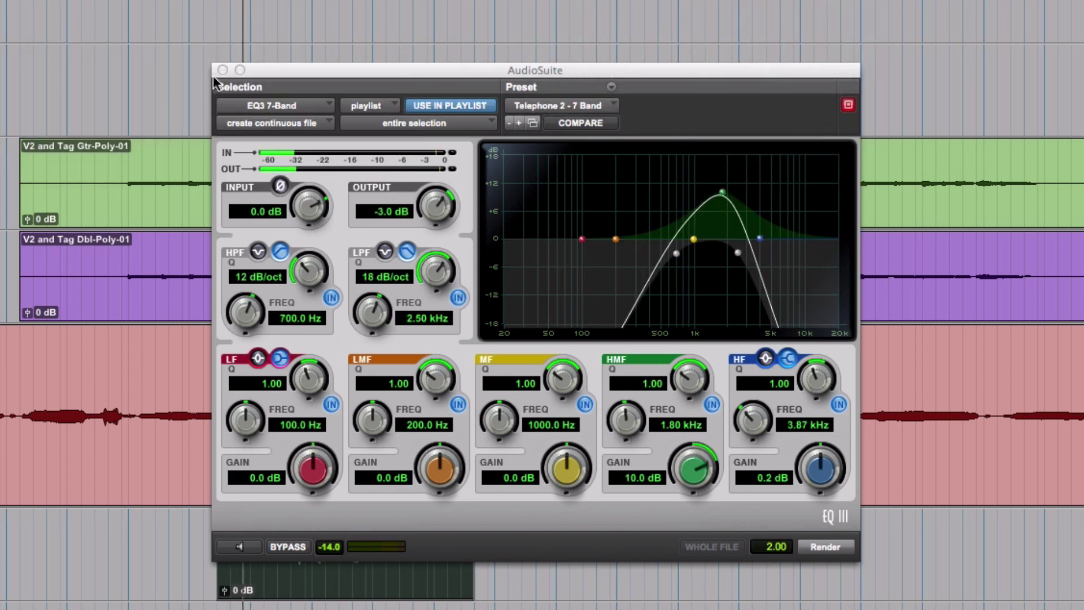
left_click(222, 70)
Step: Trim the tail of the processed vocal phrase slightly and paste a second copy directly after it
key("space")
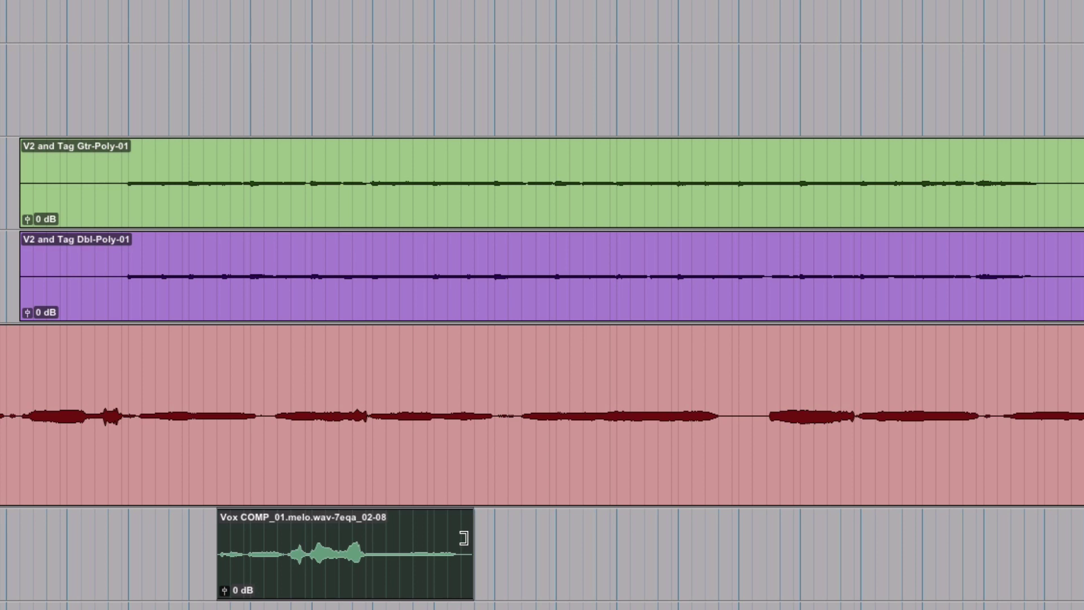
left_click_drag(461, 543, 464, 546)
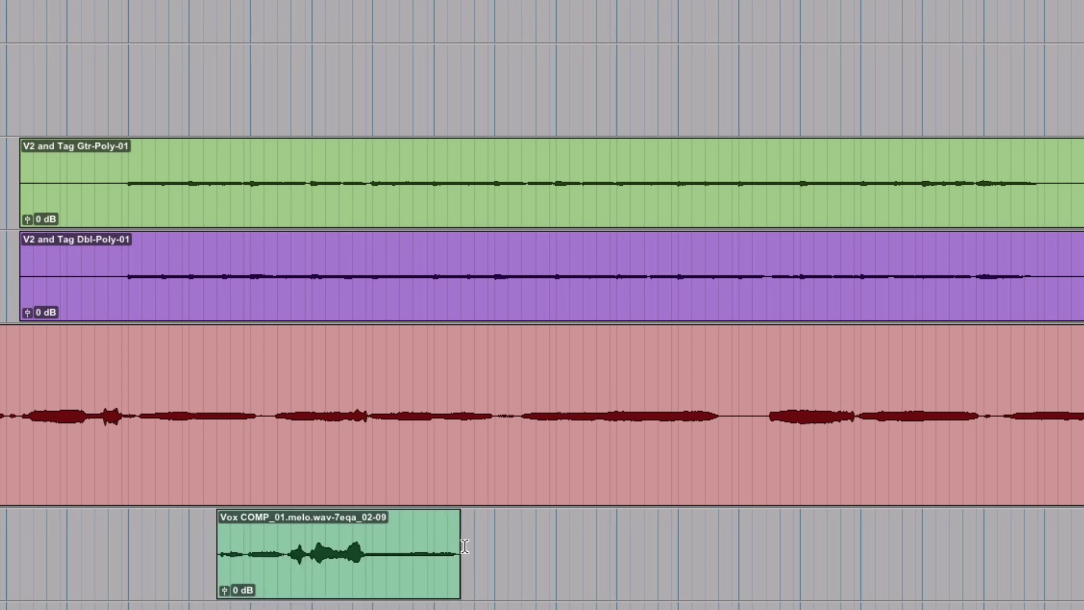
key("super+v")
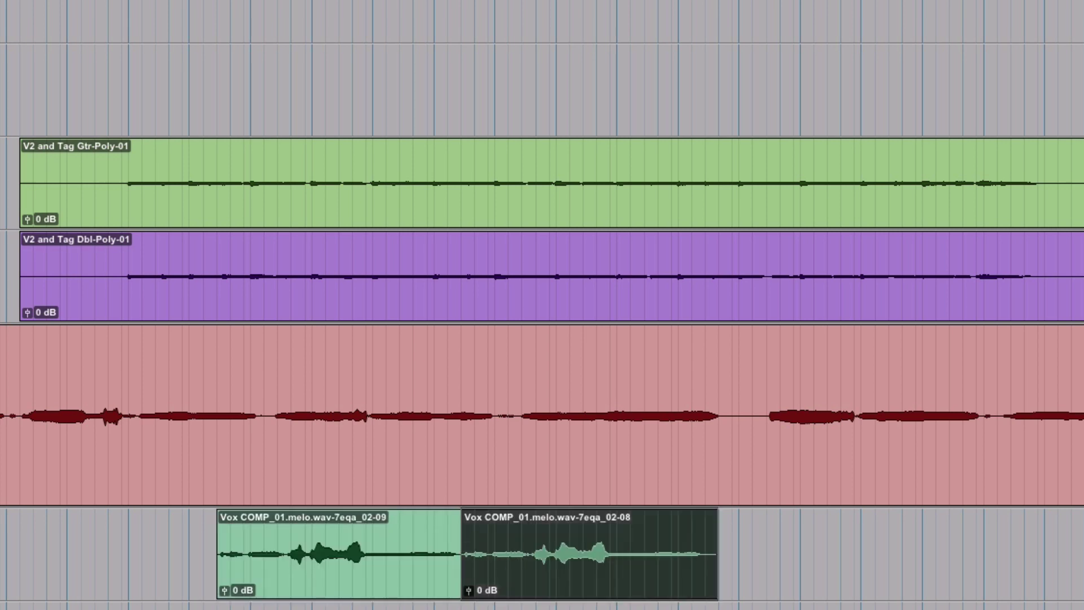
Step: Show Pad+ pan automation, raise the line over the second phrase and lower it over the first for opposite panning, and play it
key("ctrl+minus")
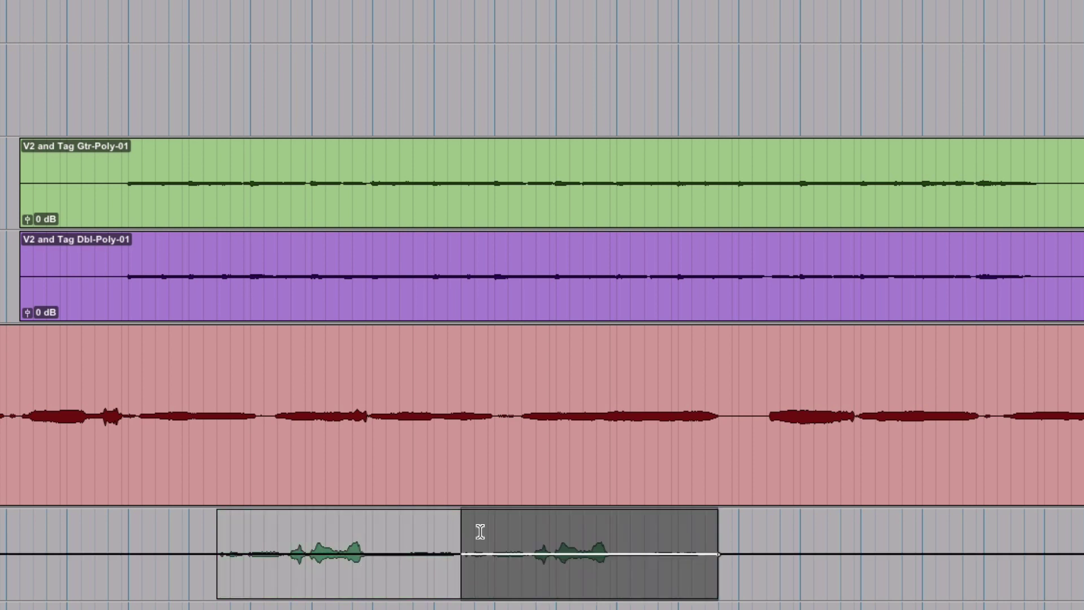
left_click_drag(503, 516, 504, 502)
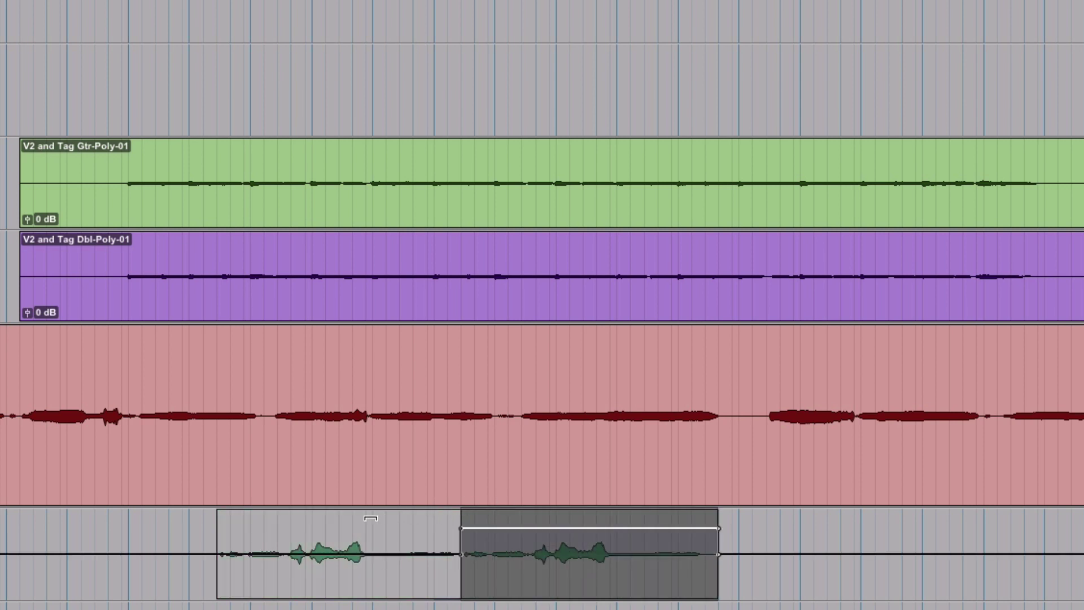
left_click_drag(366, 535, 355, 549)
left_click(358, 553)
key("space")
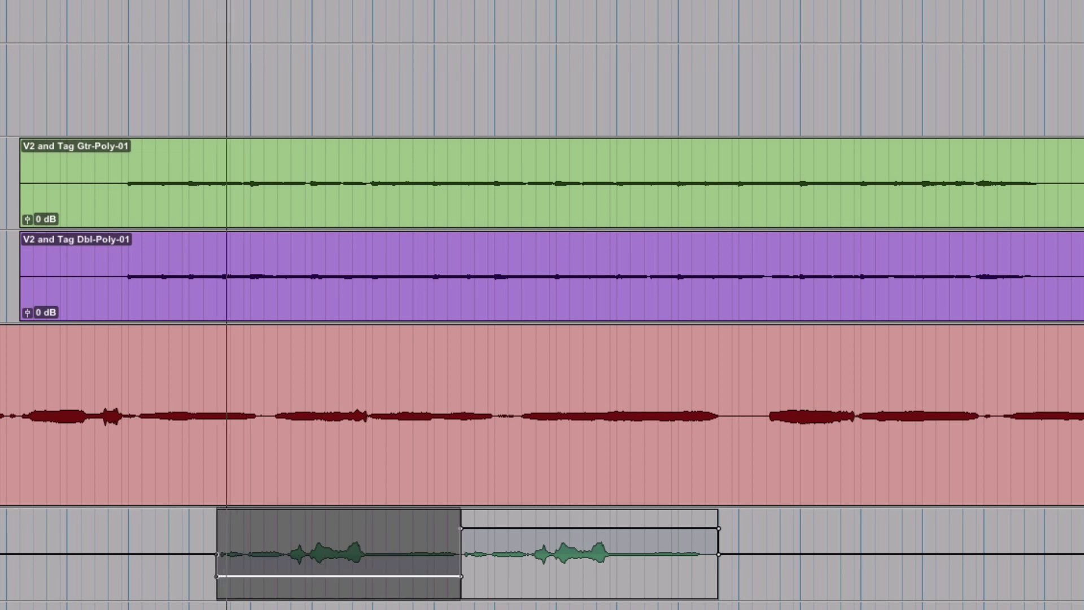
Step: Show Vox COMP volume automation and lower it slightly over the closing phrases, from near the tag guitars' entry to just past the clip's end
key("r")
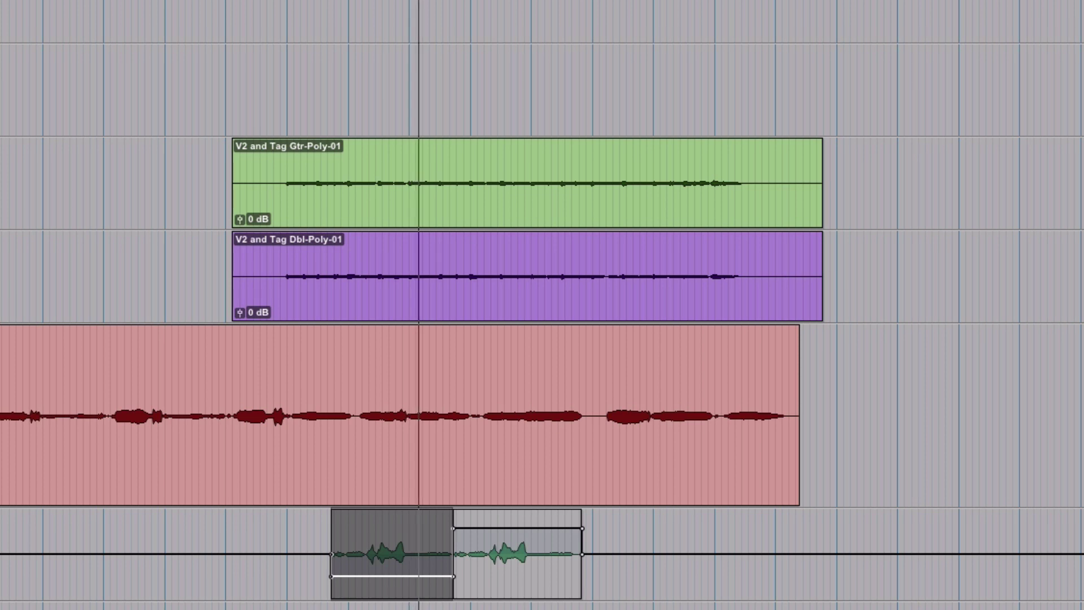
left_click_drag(293, 415, 800, 394)
left_click(810, 394)
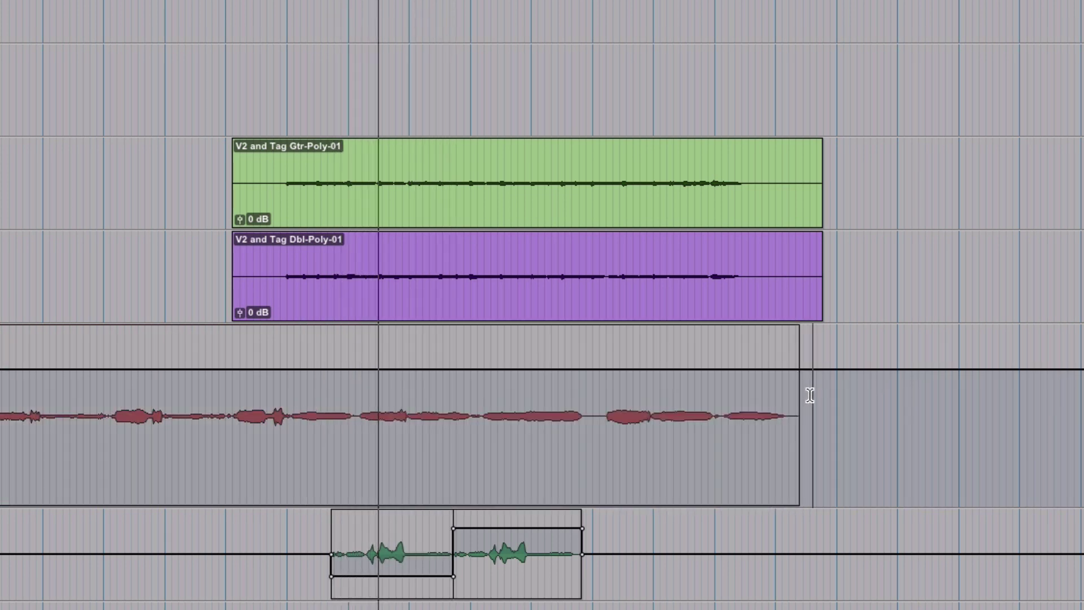
left_click_drag(715, 394, 295, 407)
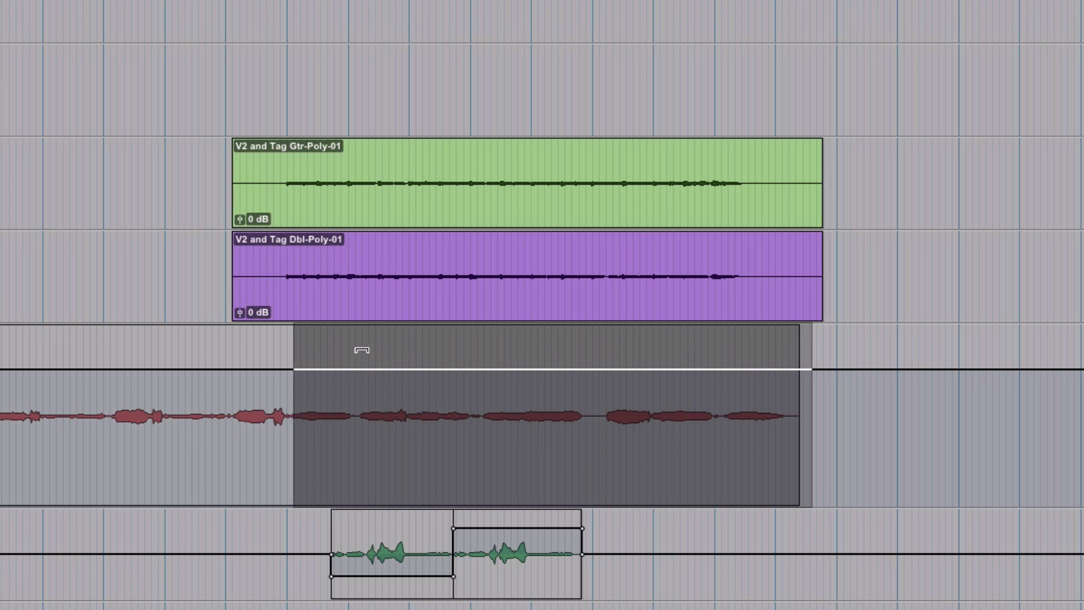
left_click_drag(362, 350, 362, 362)
left_click(430, 410)
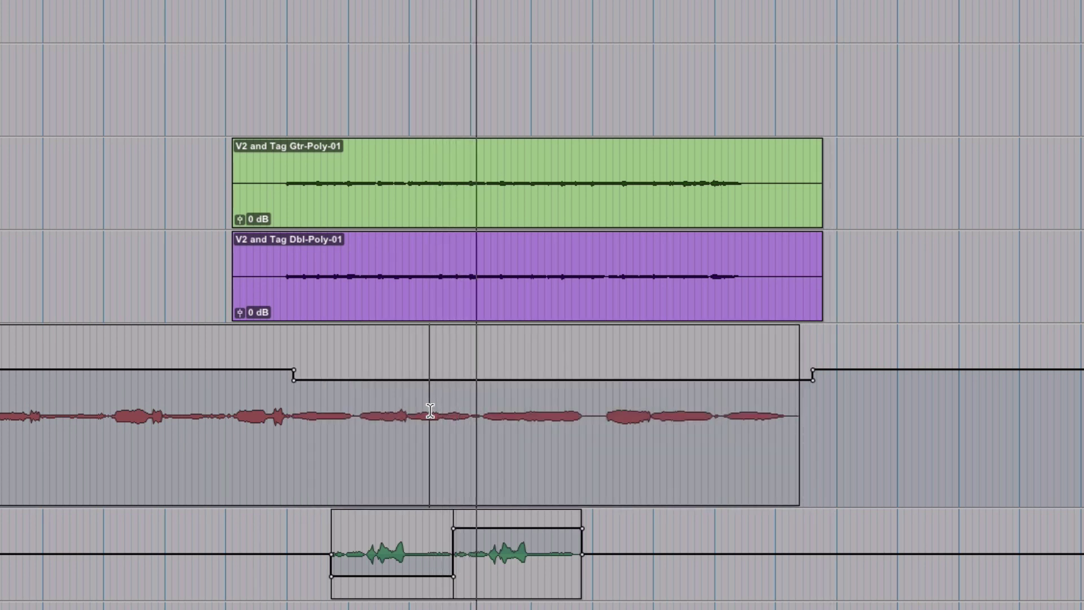
Step: Open the EQ3 7-Band on OHs+, invert the input polarity, and compare the overheads' sound during playback
key("r")
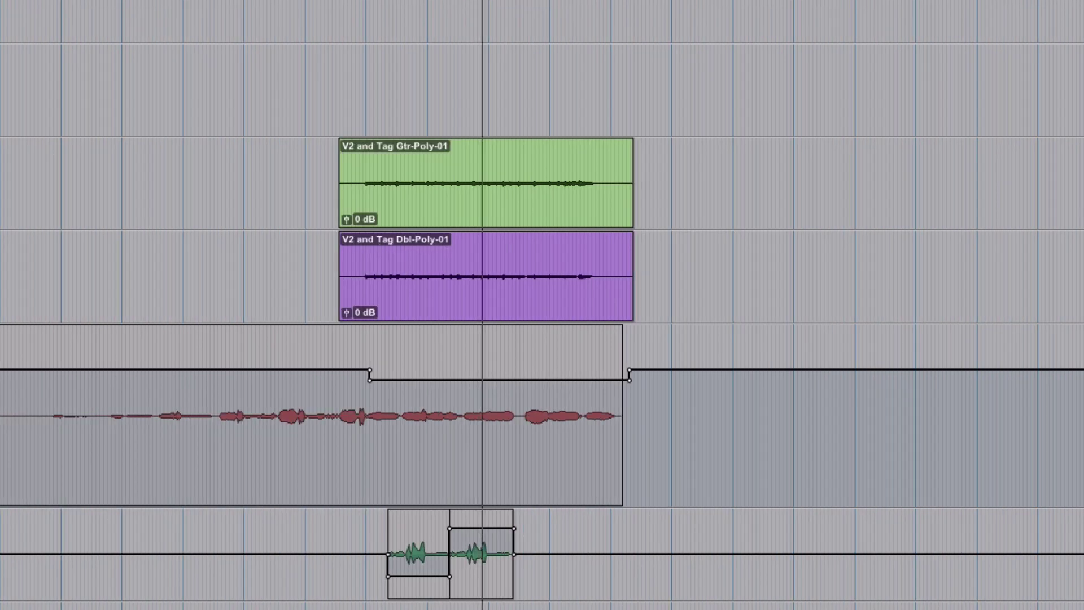
key("space")
scroll(239, 600, "up", 10)
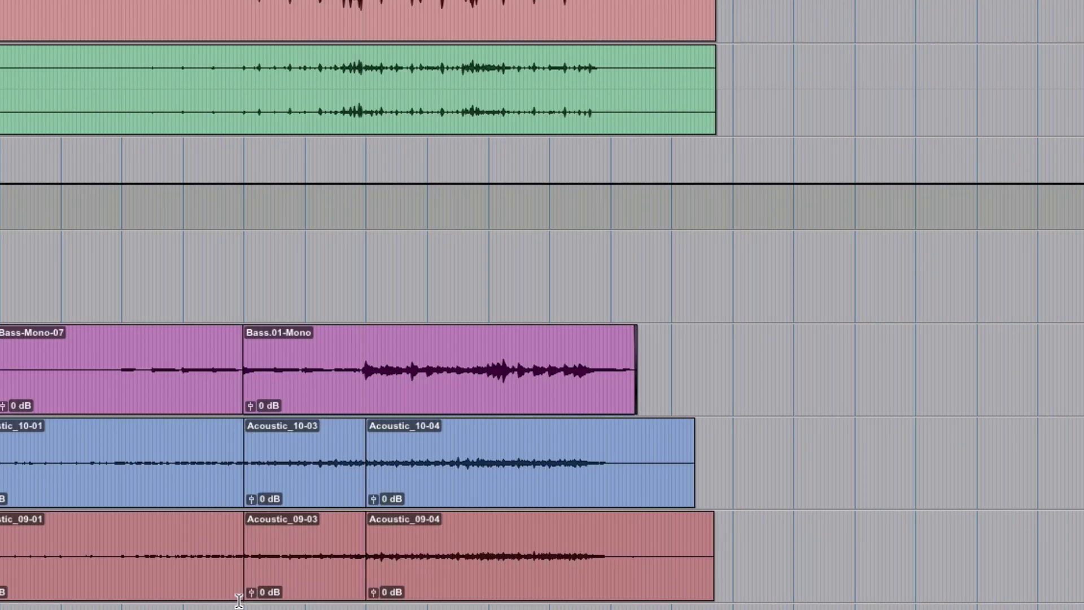
scroll(239, 600, "left", 10)
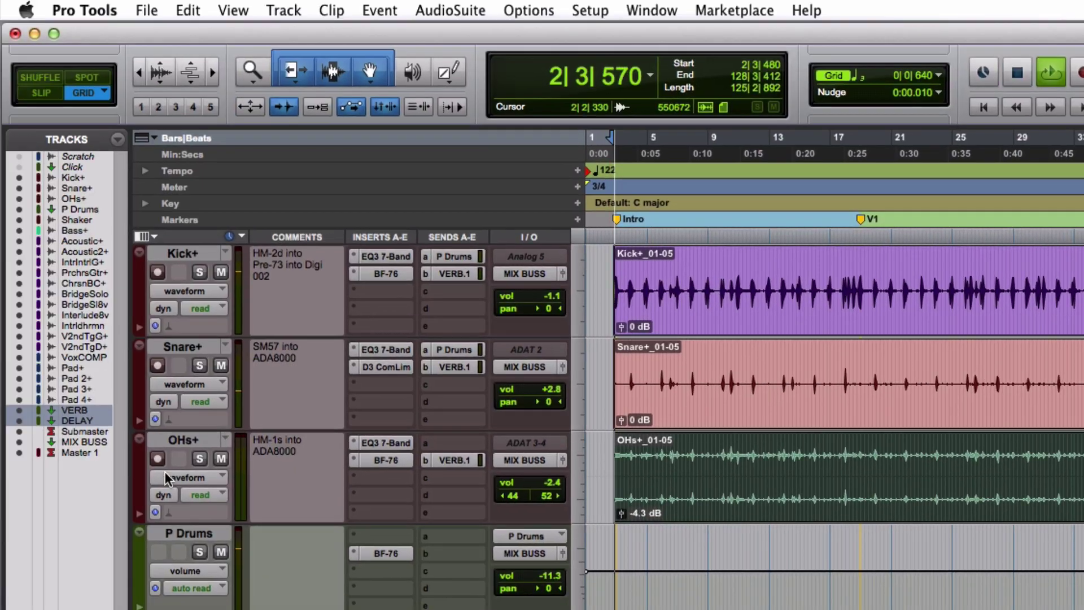
left_click(389, 441)
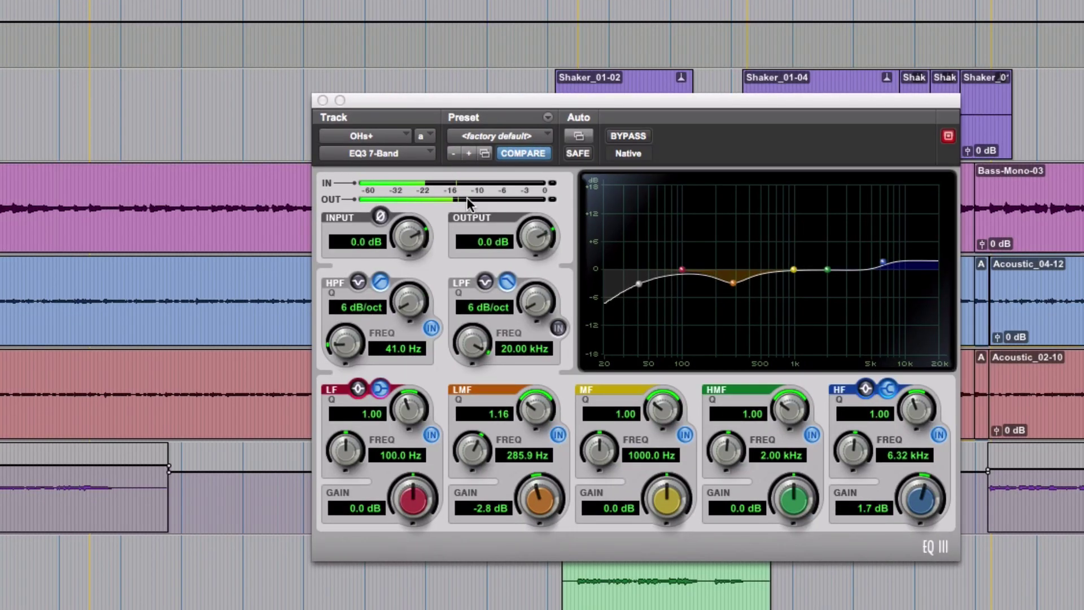
left_click(382, 219)
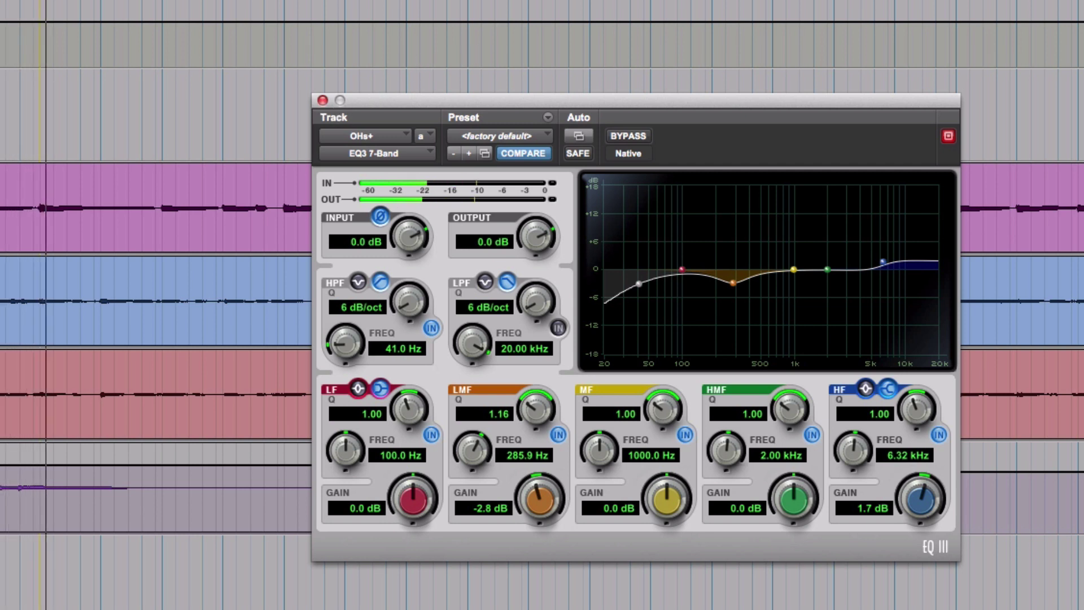
key("space")
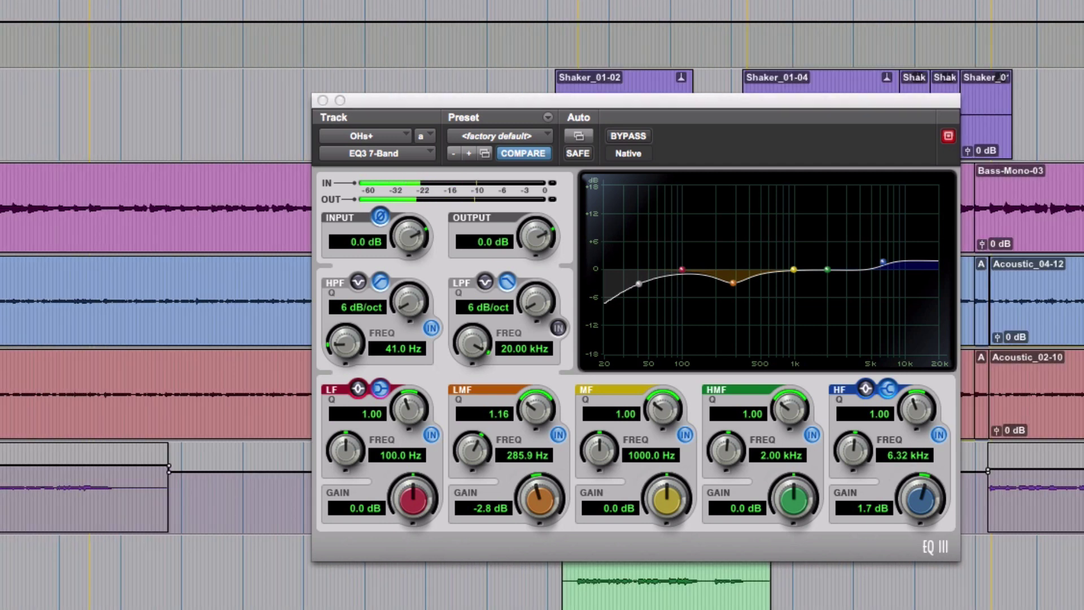
left_click(378, 218)
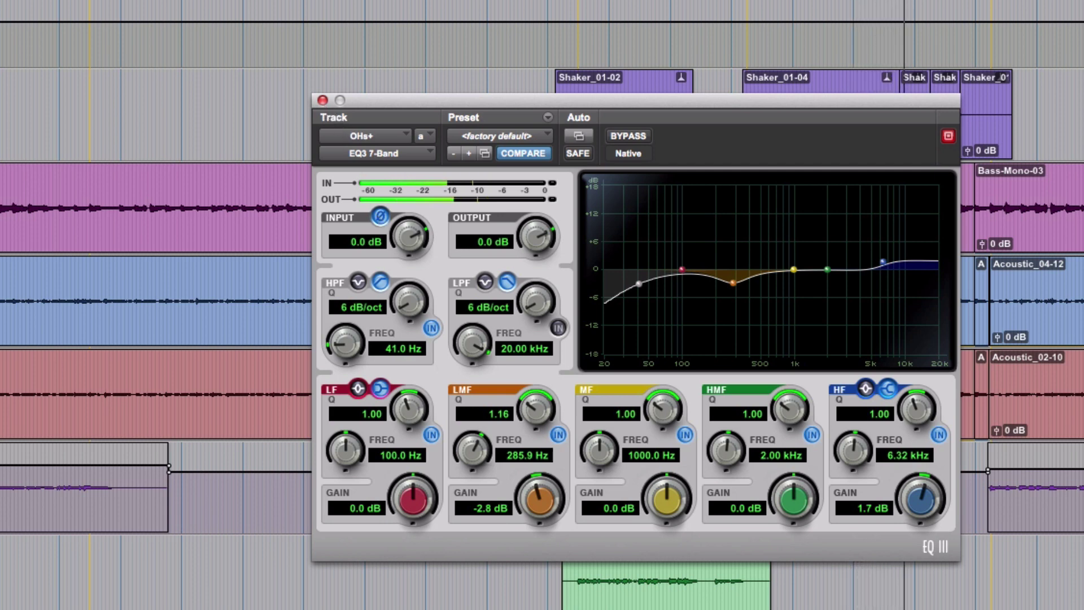
Step: Magnify the drum waveforms around bar 76 to examine how the kick and overhead signals line up
key("alt+super+bracketright")
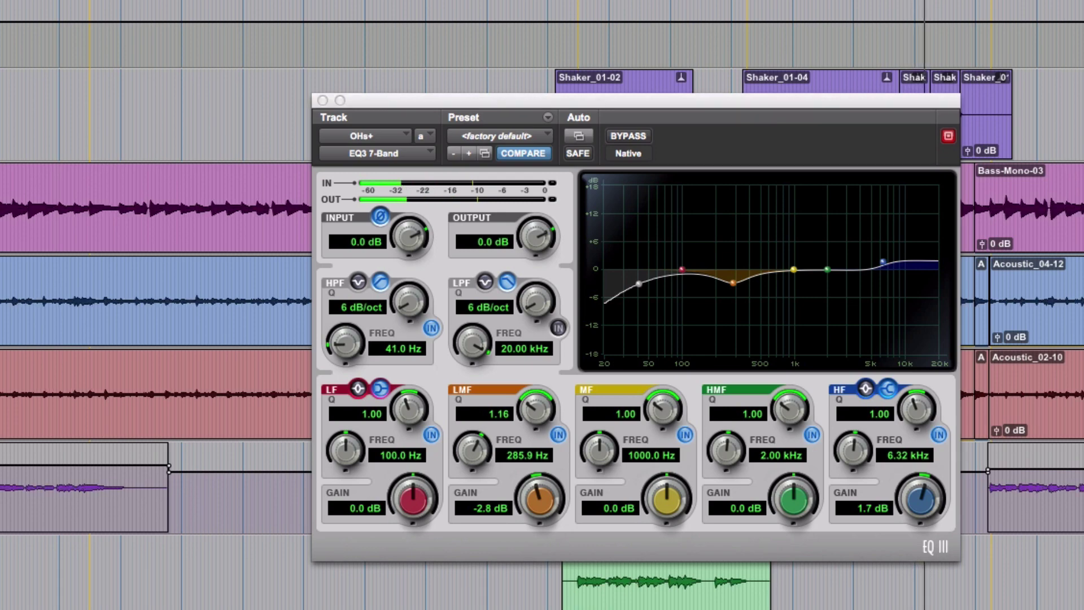
key("super+bracketright")
key("super+bracketright")
key("super+bracketright")
key("super+bracketright")
key("super+bracketright")
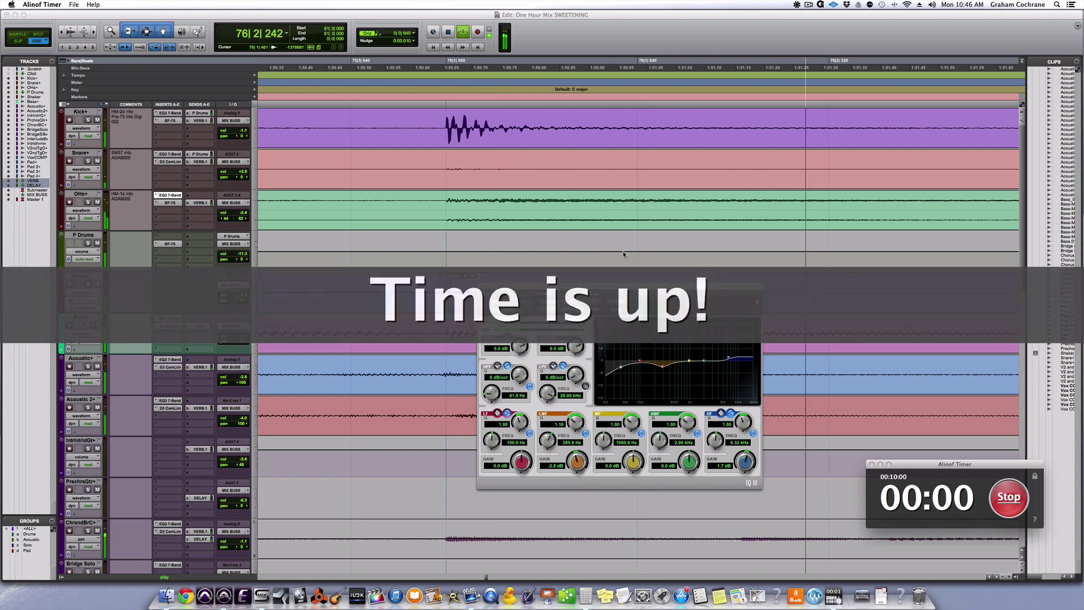
Step: Stop playback and close the OHs+ EQ window
left_click(784, 392)
key("space")
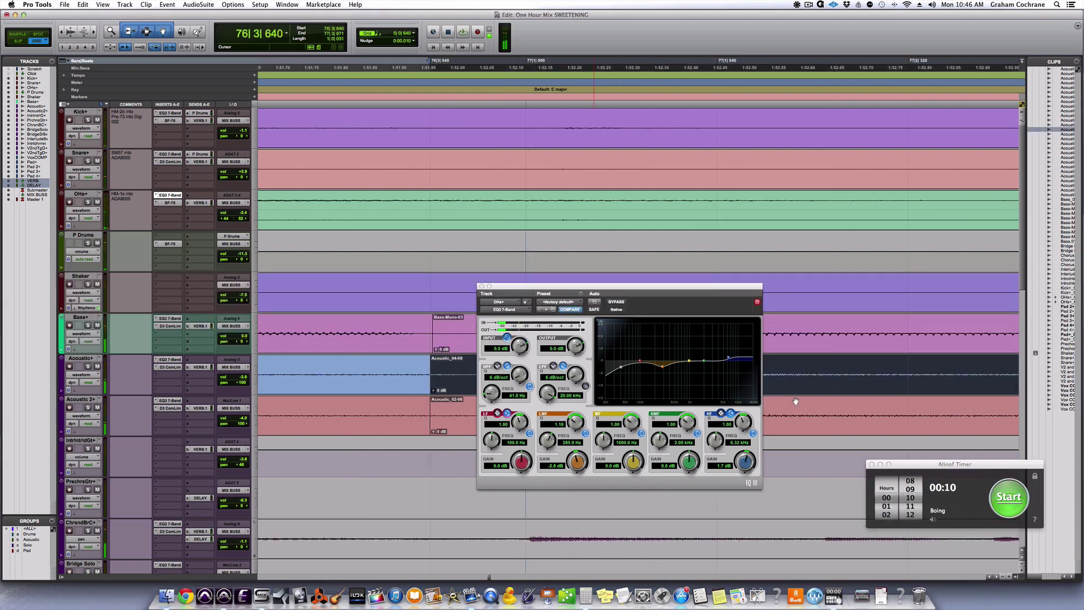
left_click(481, 287)
Step: Review the full song arrangement, from the drums through the guitars and vocal to the pads and effect returns
key("r")
key("r")
key("r")
key("r")
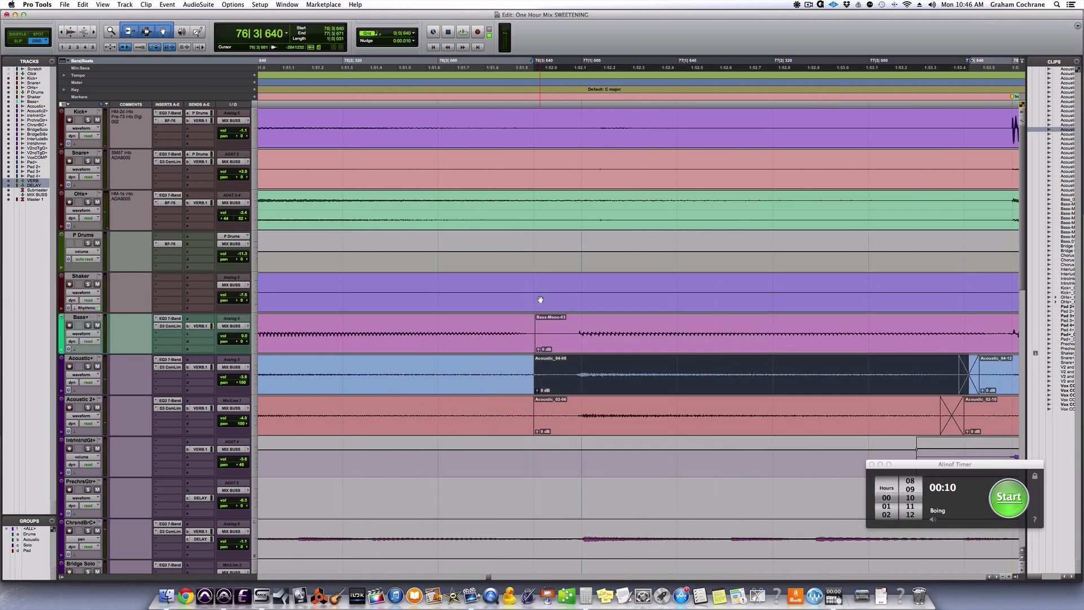
key("r")
key("r")
key("r")
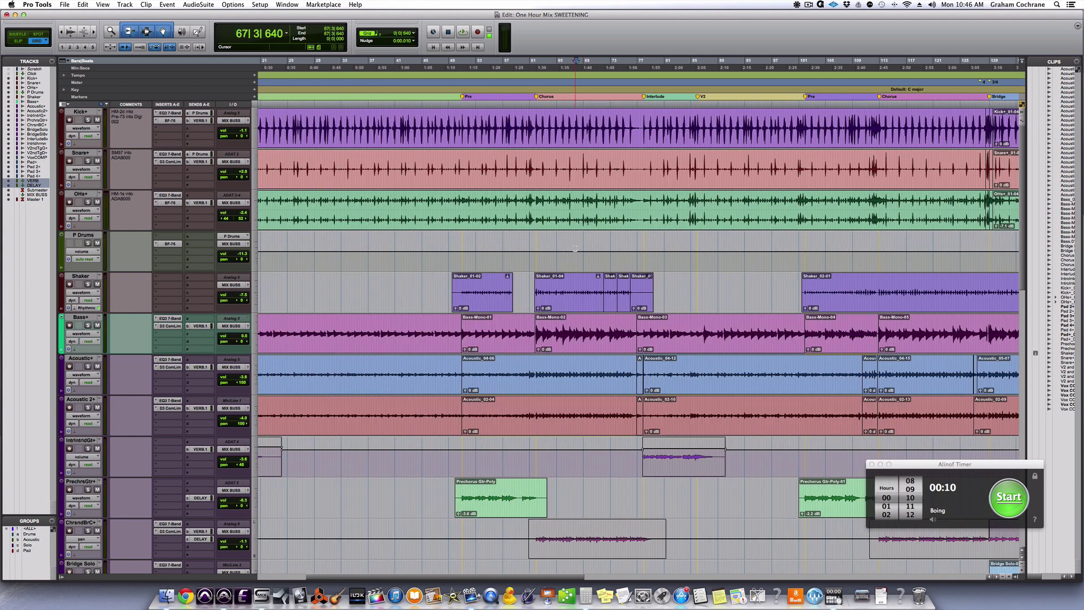
scroll(574, 249, "down", 5)
key("r")
key("r")
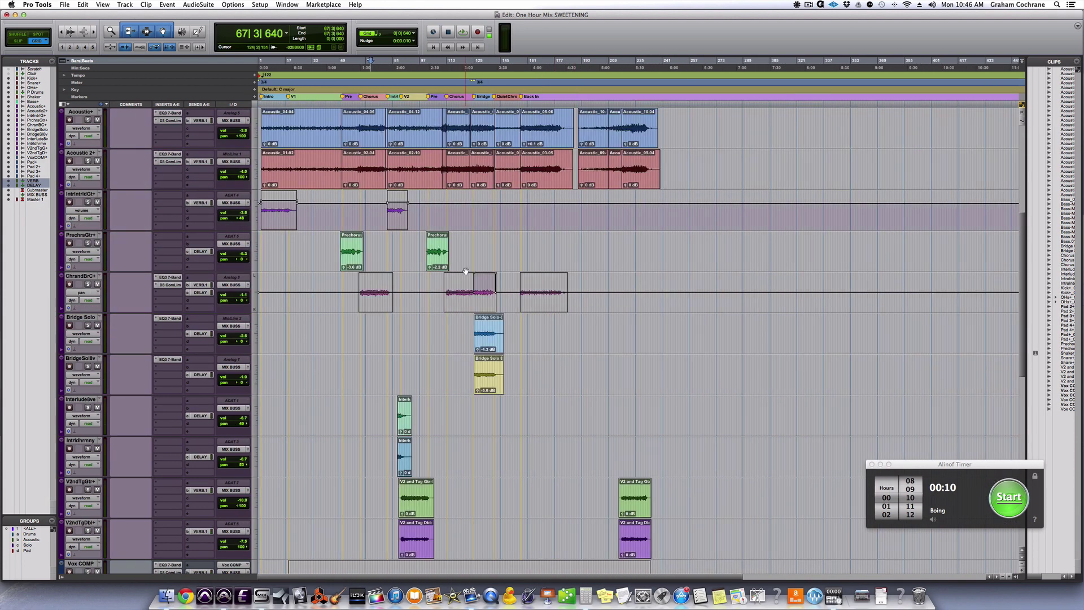
scroll(465, 271, "down", 8)
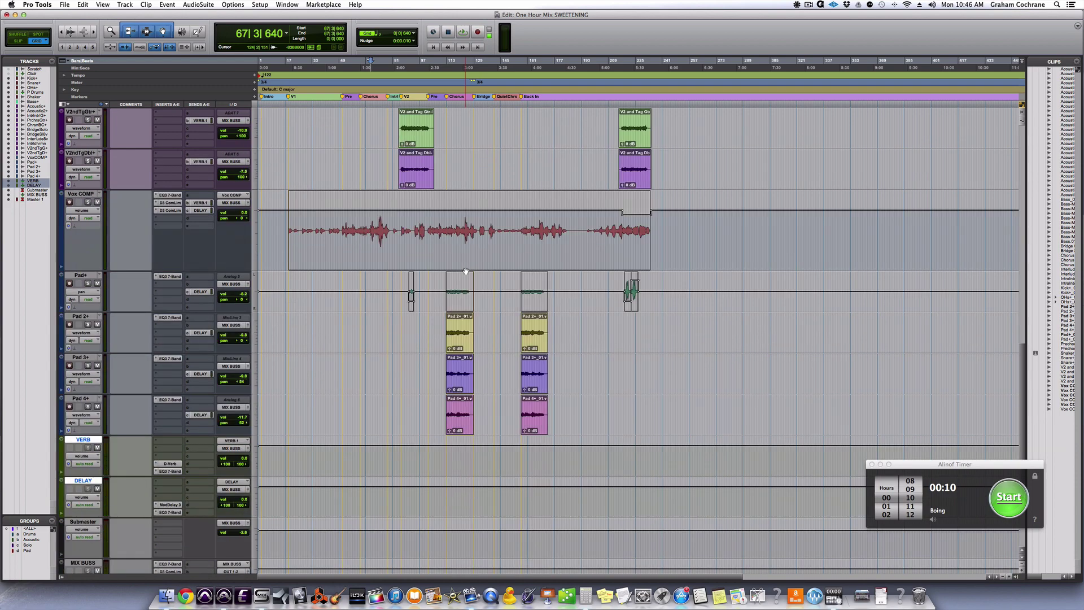
scroll(466, 272, "up", 7)
scroll(466, 272, "down", 3)
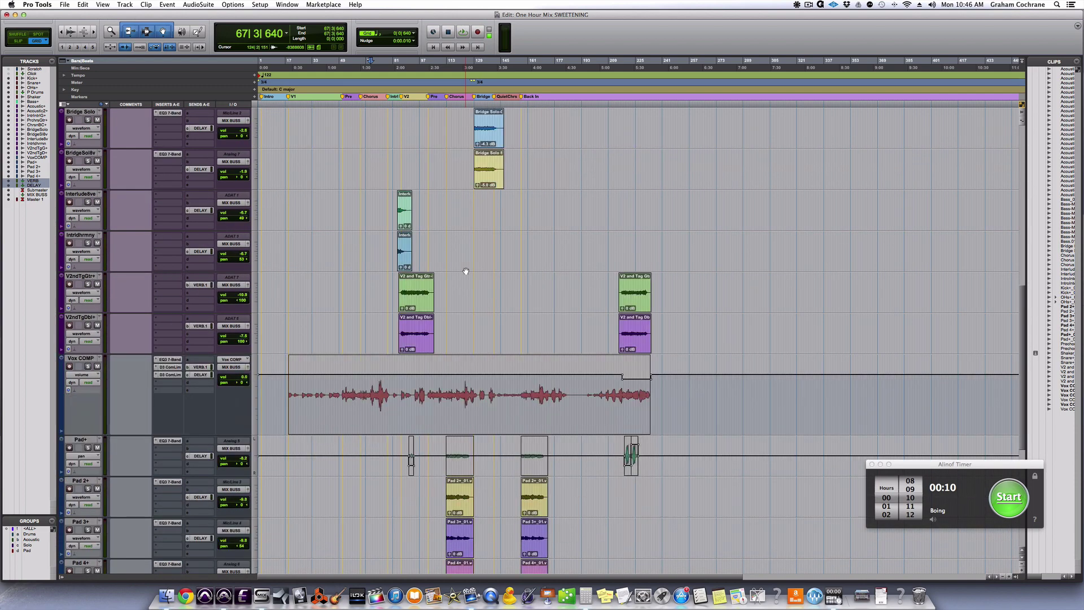
scroll(466, 271, "down", 4)
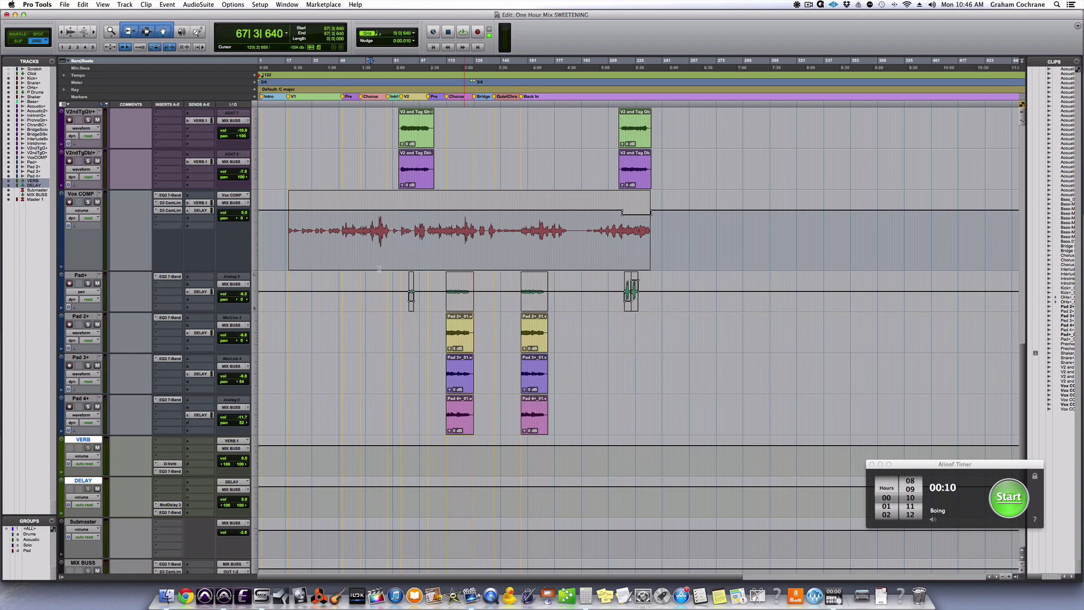
Step: Switch Vox COMP and all other audio tracks to waveform view
left_click(84, 211)
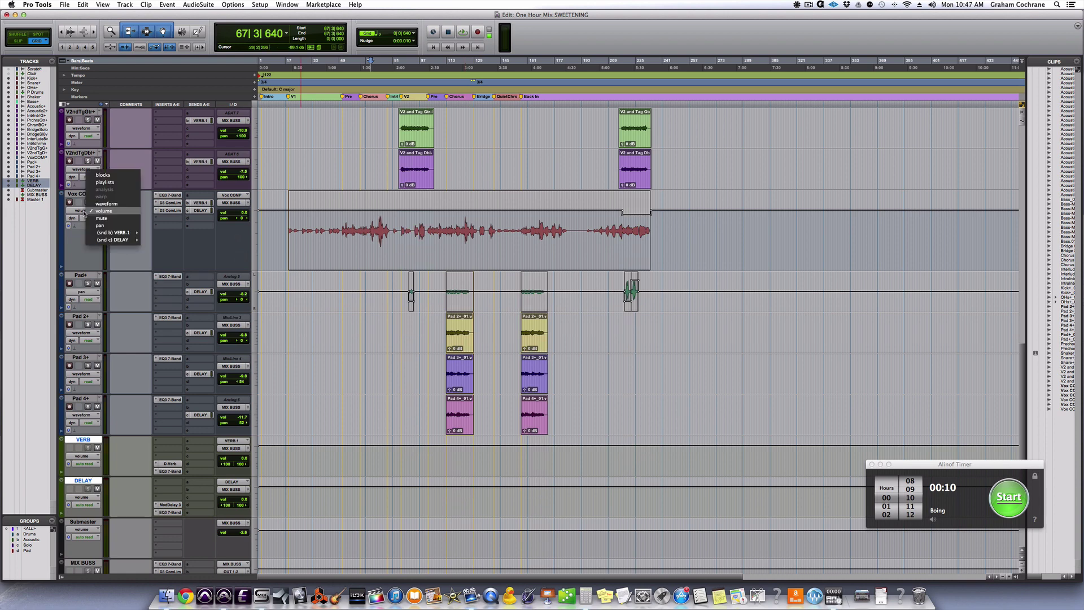
left_click(93, 204, "alt")
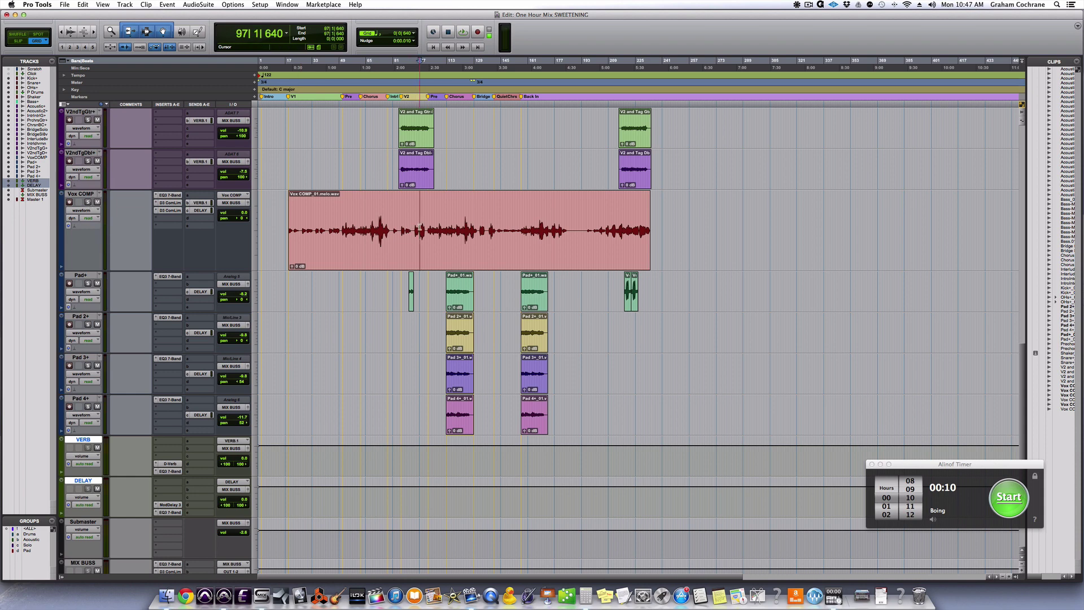
Step: Play the Vox COMP vocal from just after the start of the Quiet Chorus to check its effects
scroll(420, 227, "up", 4)
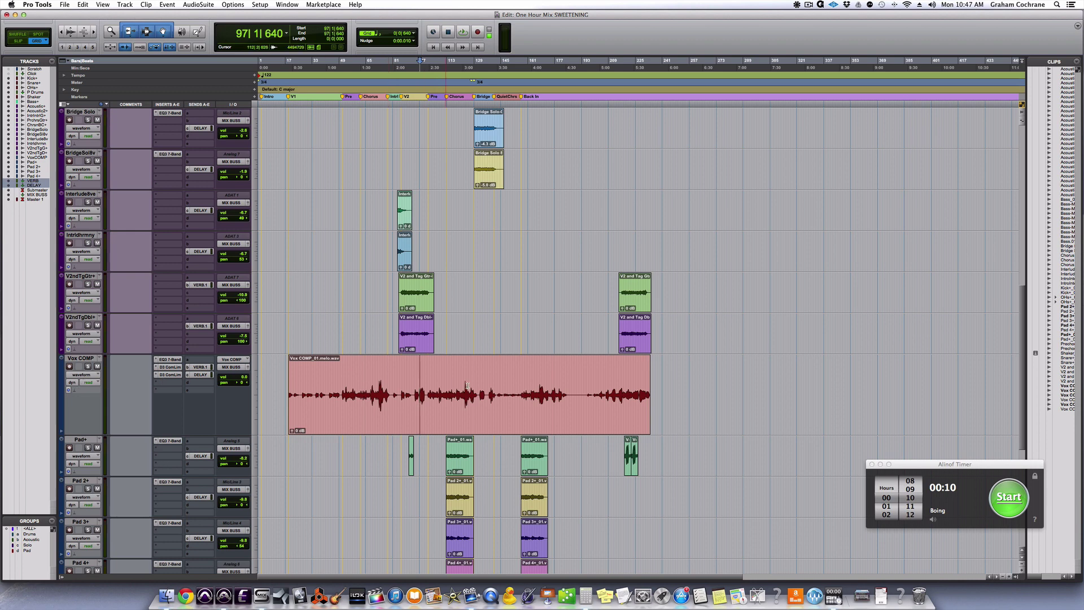
key("t")
key("t")
scroll(656, 393, "right", 7)
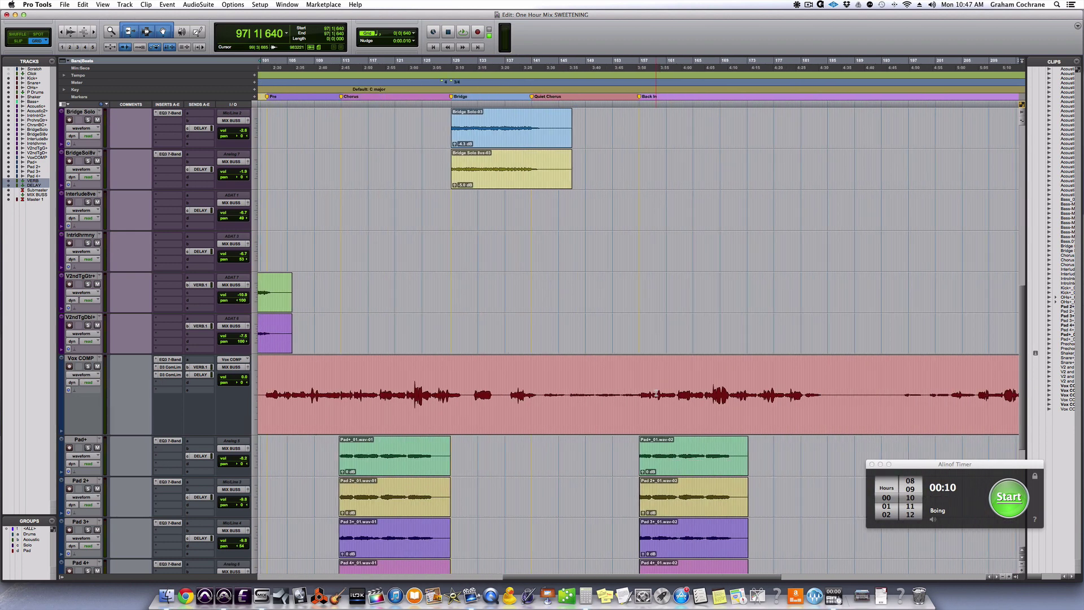
scroll(655, 394, "right", 2)
left_click(490, 383)
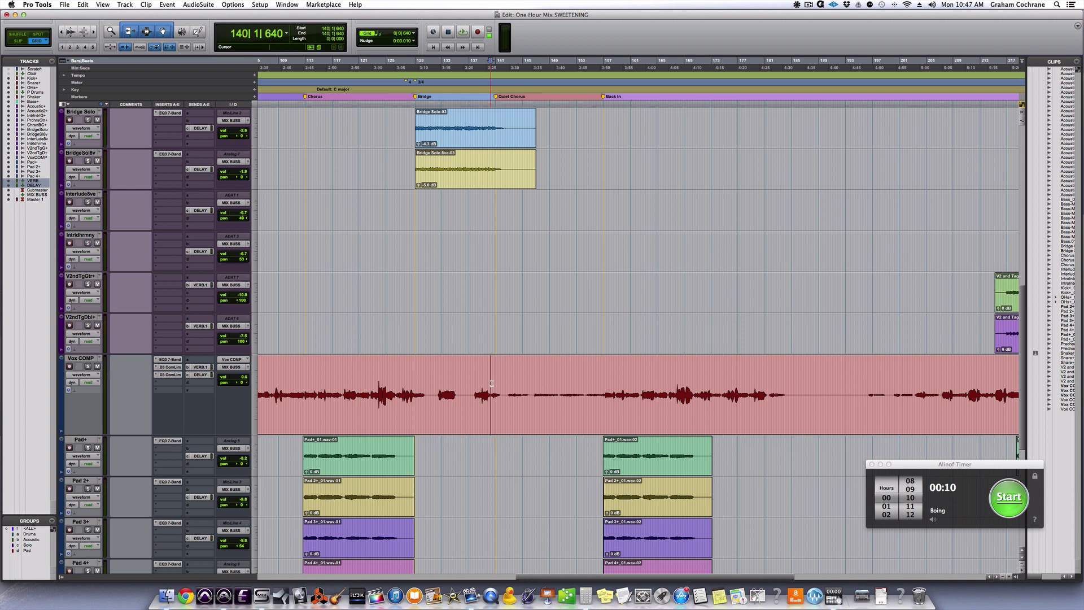
left_click(499, 385)
key("space")
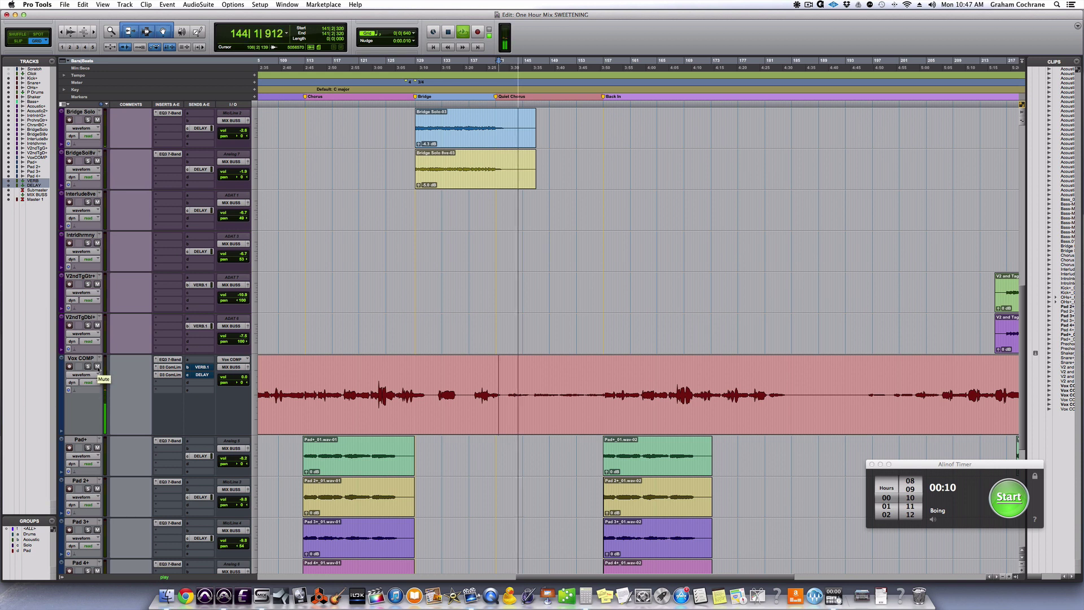
Step: Play the Vox COMP vocal from partway through the Quiet Chorus up to the Back In marker
key("space")
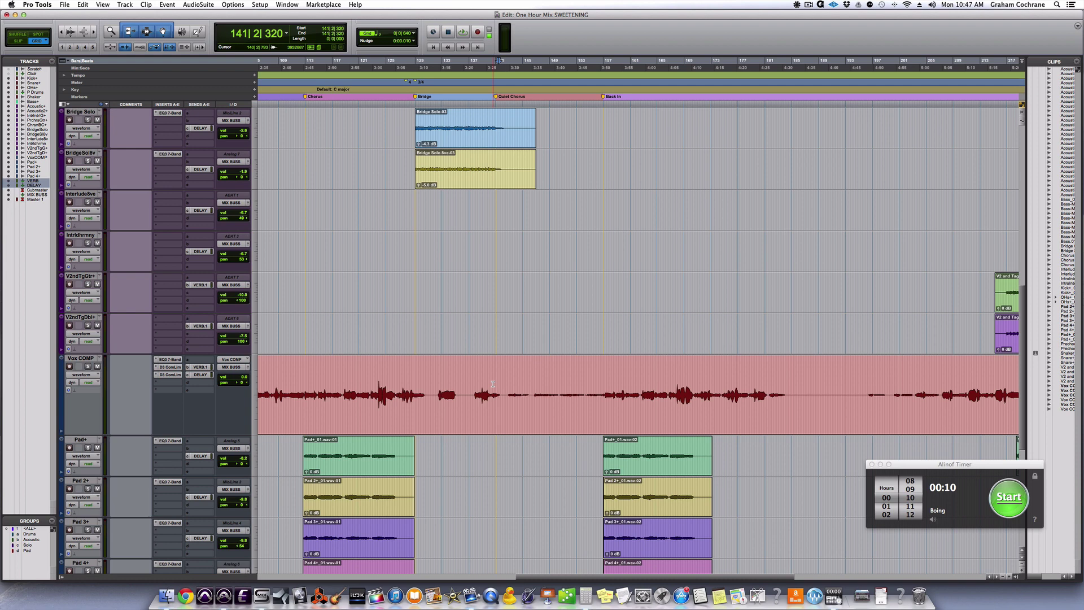
scroll(492, 384, "up", 5)
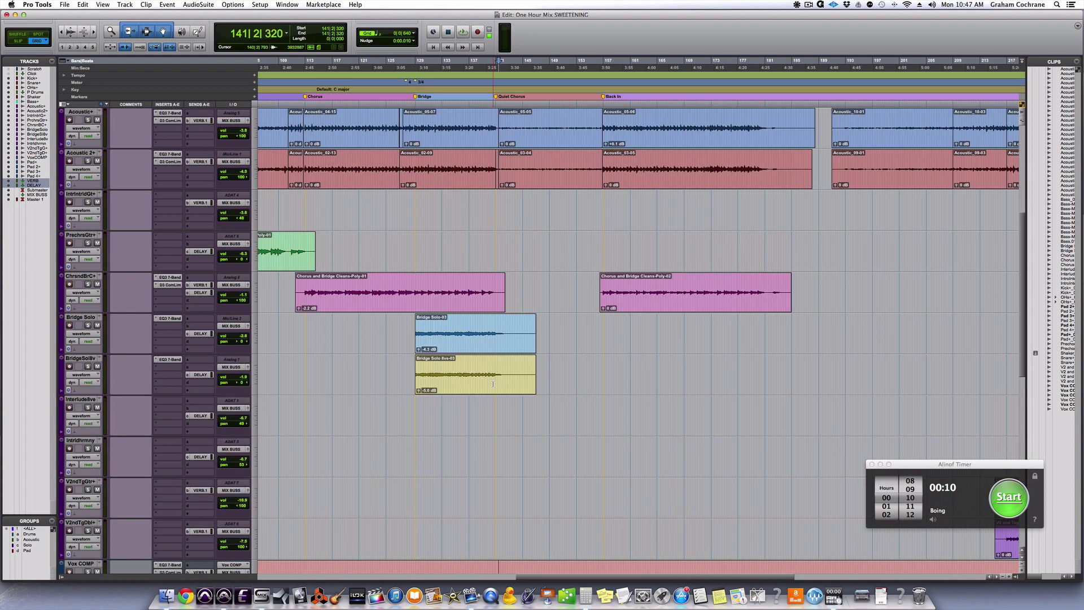
scroll(493, 384, "down", 3)
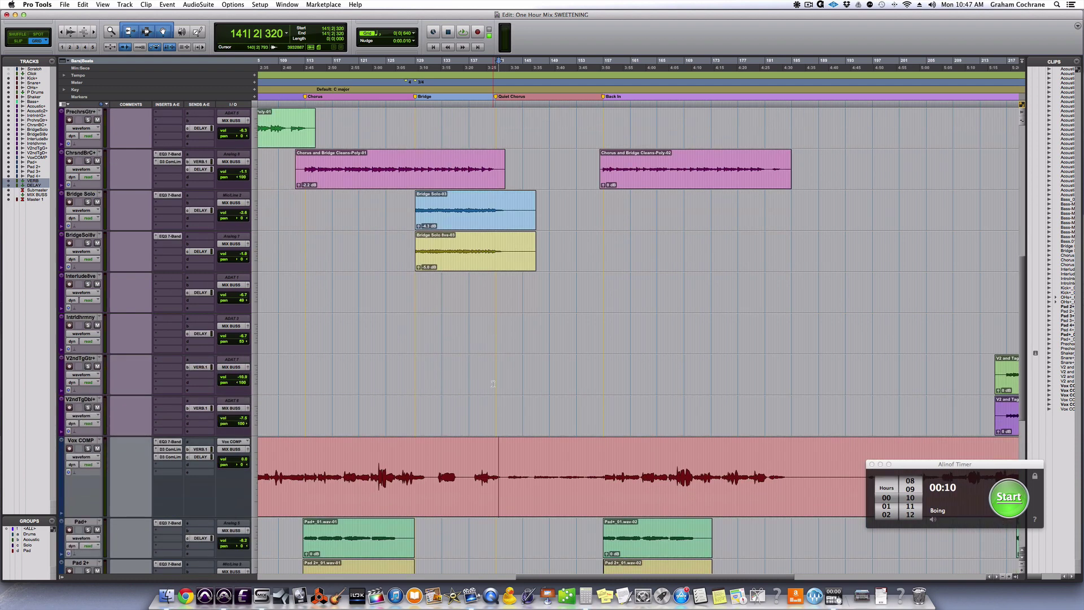
left_click(533, 468)
key("space")
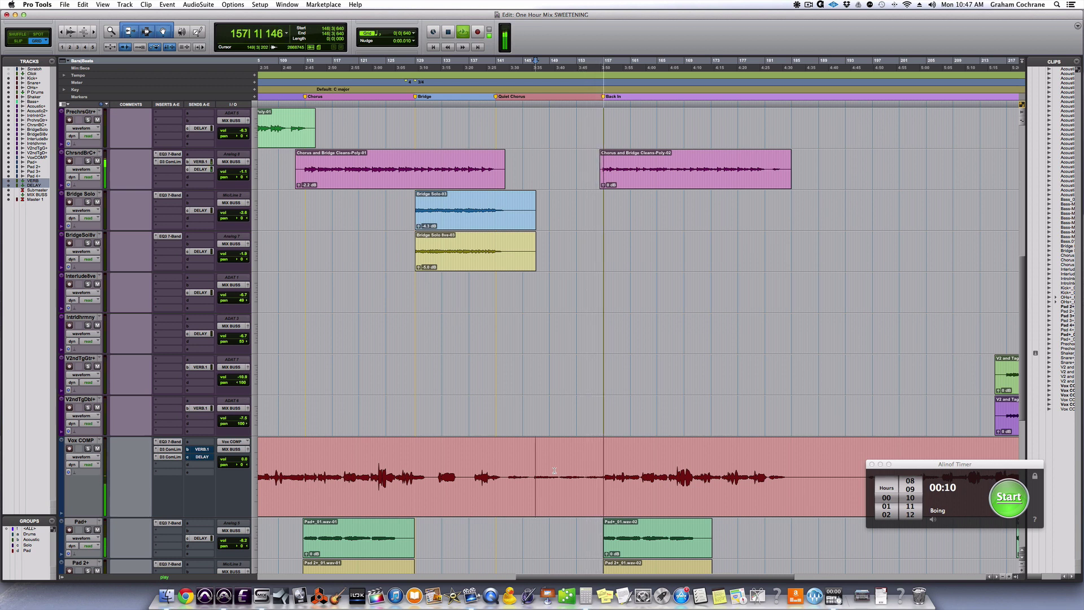
key("space")
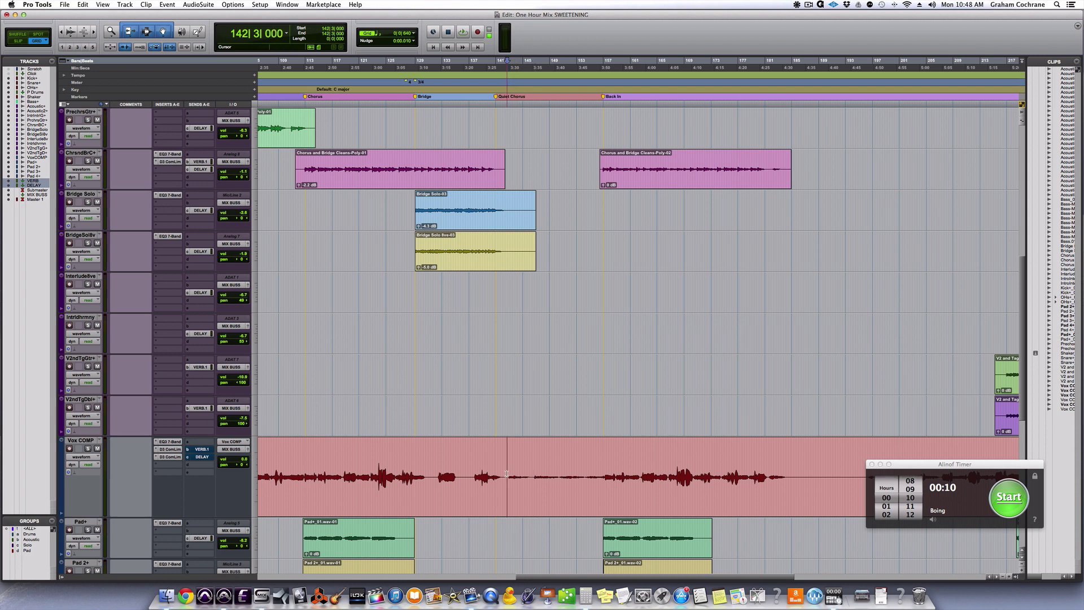
Step: Mark out the Quiet Chorus passage on Vox COMP from bar 142|3|000 to the Back In marker, ending with the cursor at 146|2|320
left_click_drag(507, 476, 603, 474)
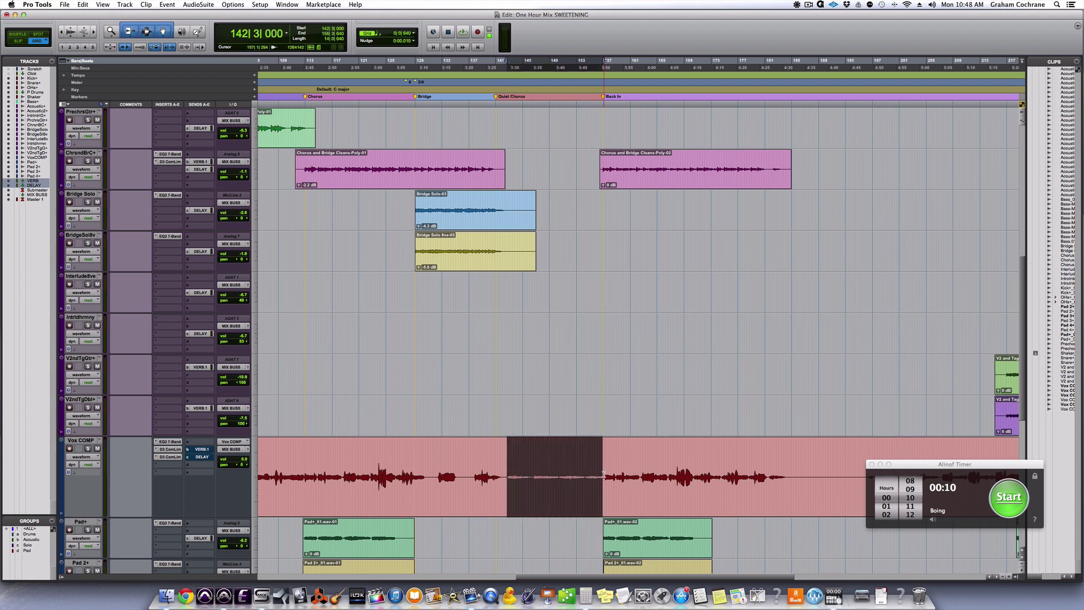
left_click(507, 474)
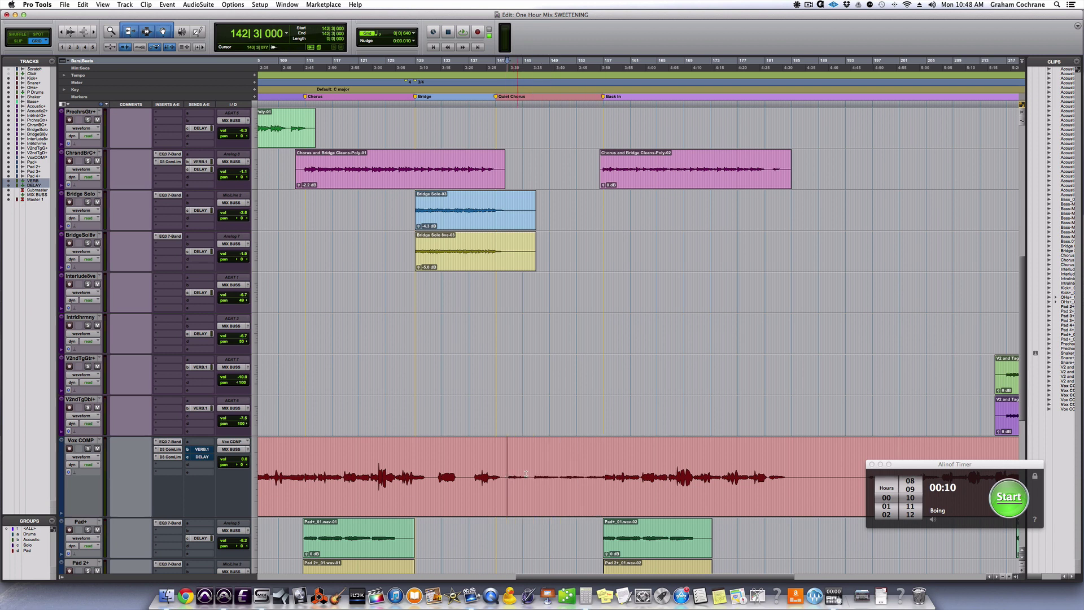
left_click(532, 474)
Step: Locate the short vocal clip on Pad+ in the V2 section and zoom in on it
scroll(603, 475, "up", 5)
scroll(603, 474, "down", 11)
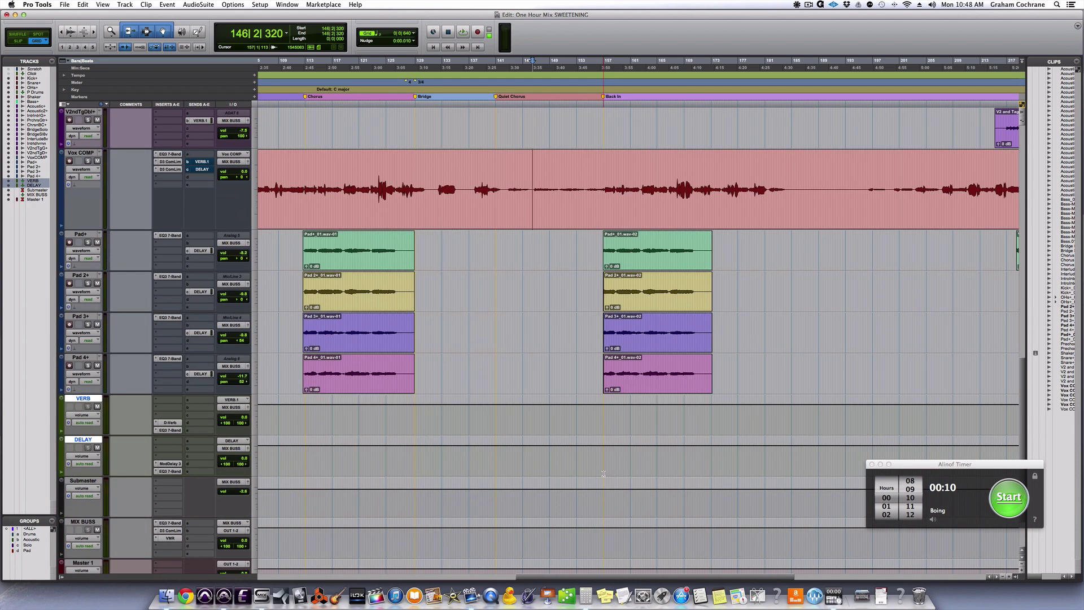
scroll(612, 429, "left", 6)
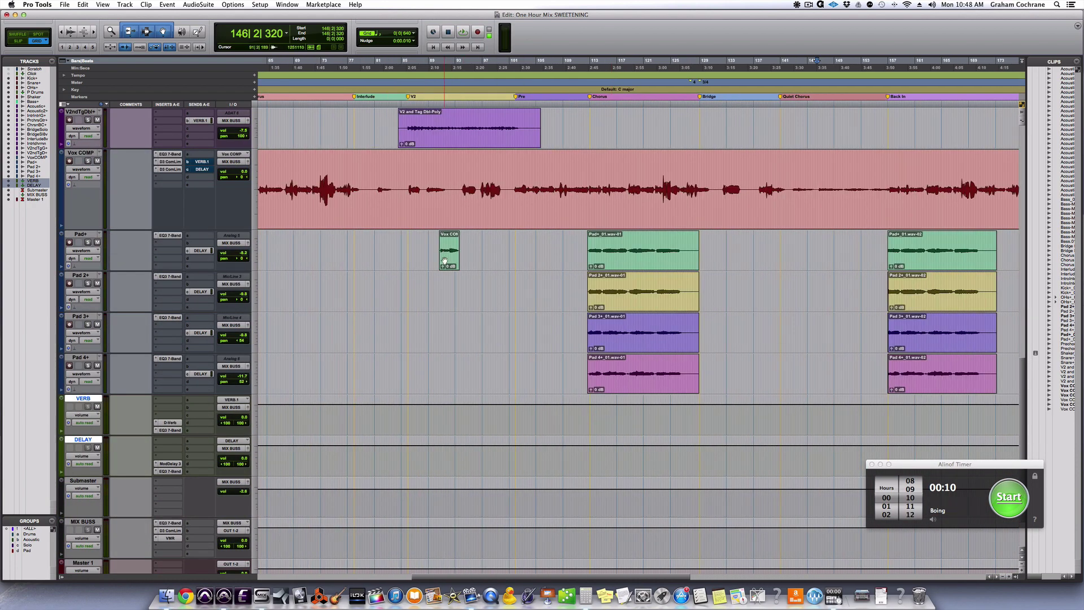
left_click(445, 263)
key("t")
key("t")
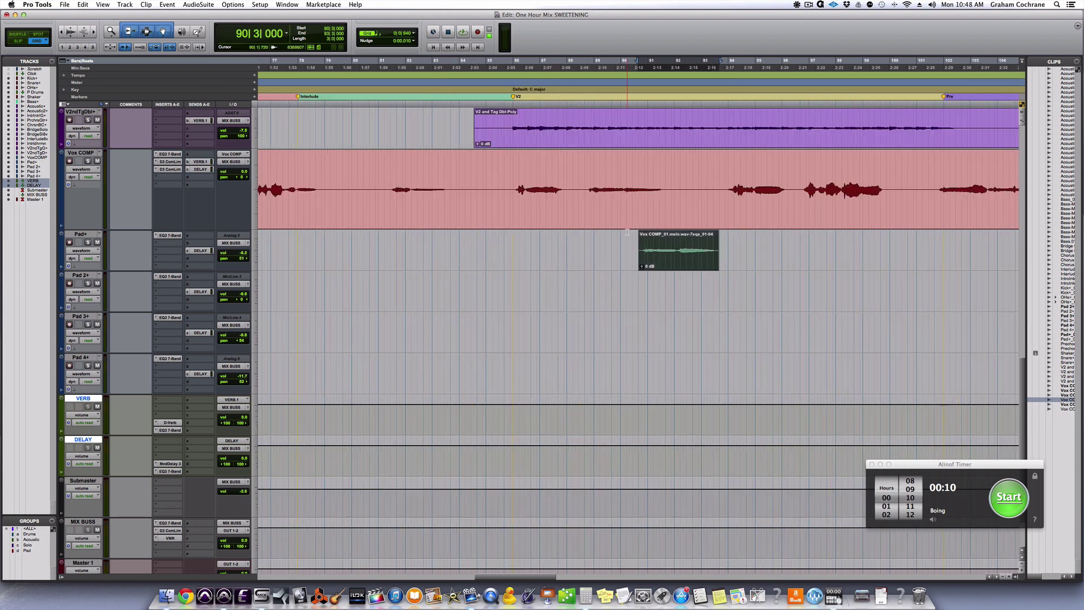
Step: Play the V2 section, restarting just before the vocal clip on Pad+ to hear the echo against the lead vocal
left_click(531, 239)
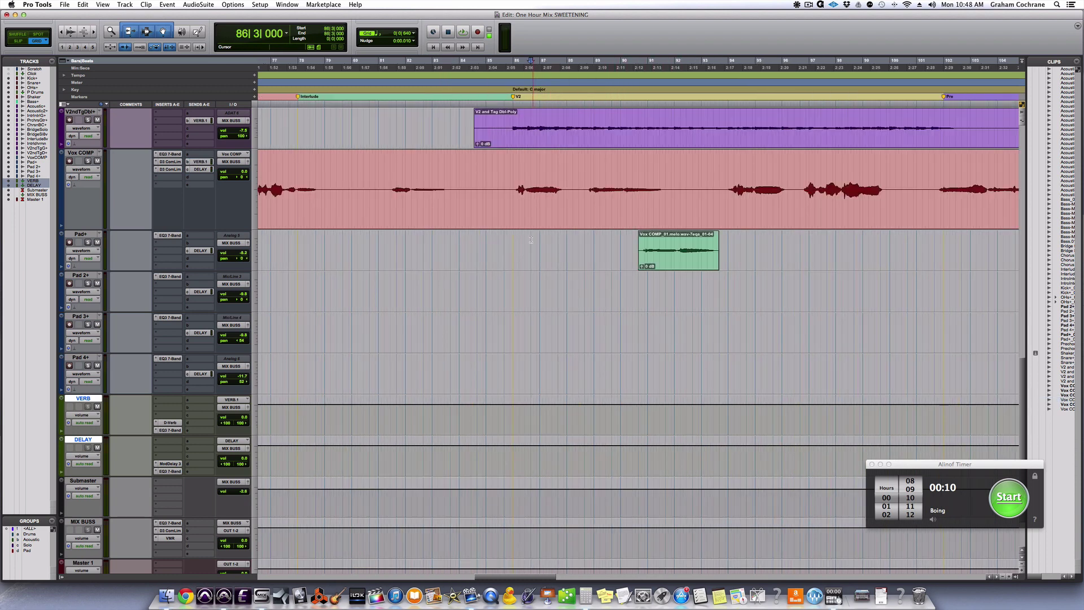
key("space")
left_click(591, 239)
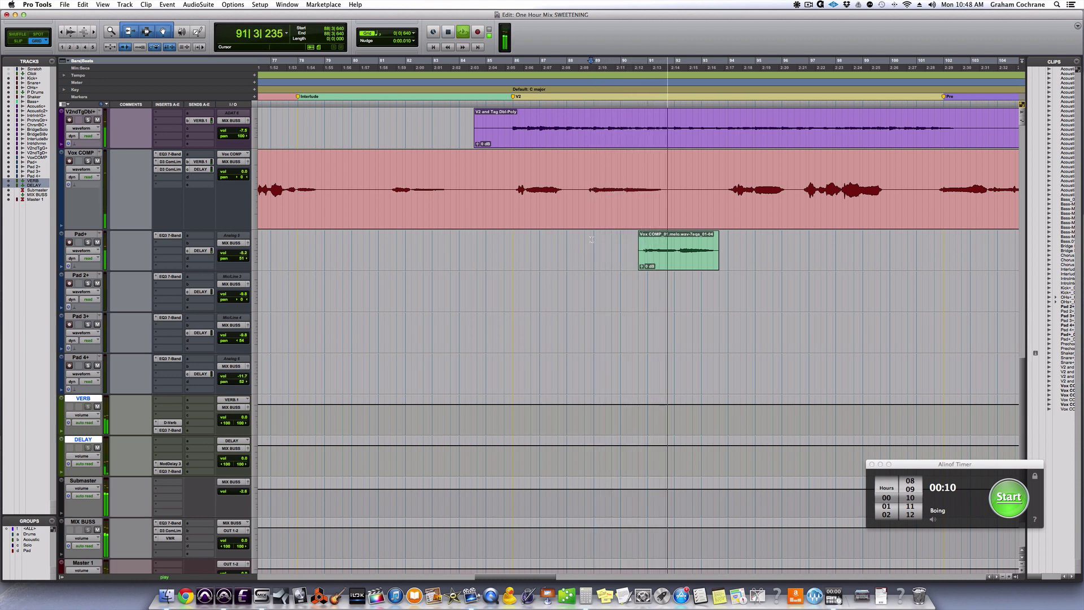
key("space")
Step: Compare the echo clip on Pad+ with its source phrase on Vox COMP by selecting each in turn
left_click(640, 242)
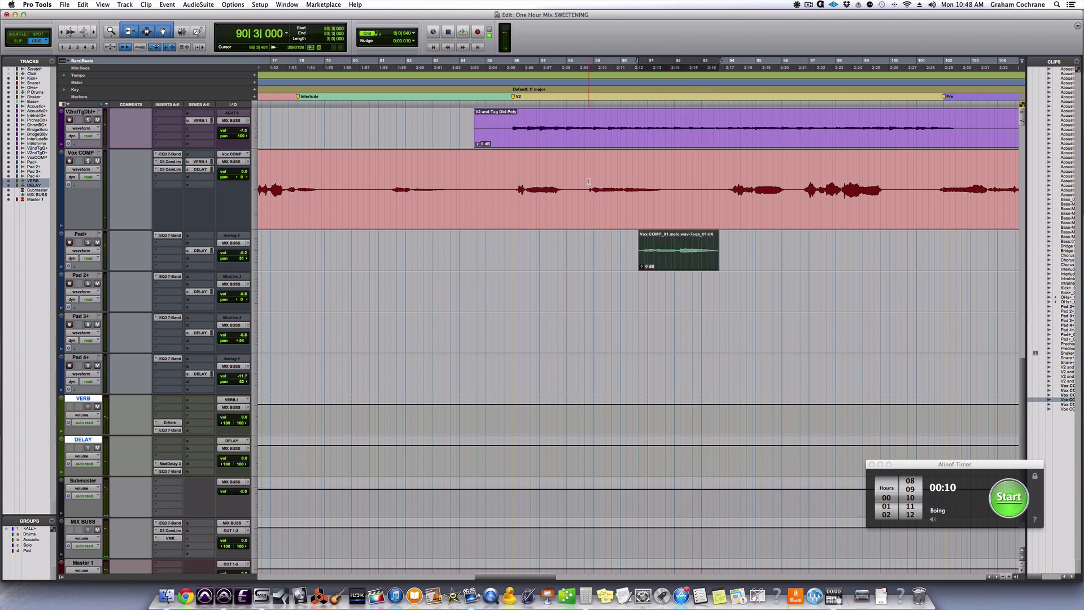
left_click(588, 181)
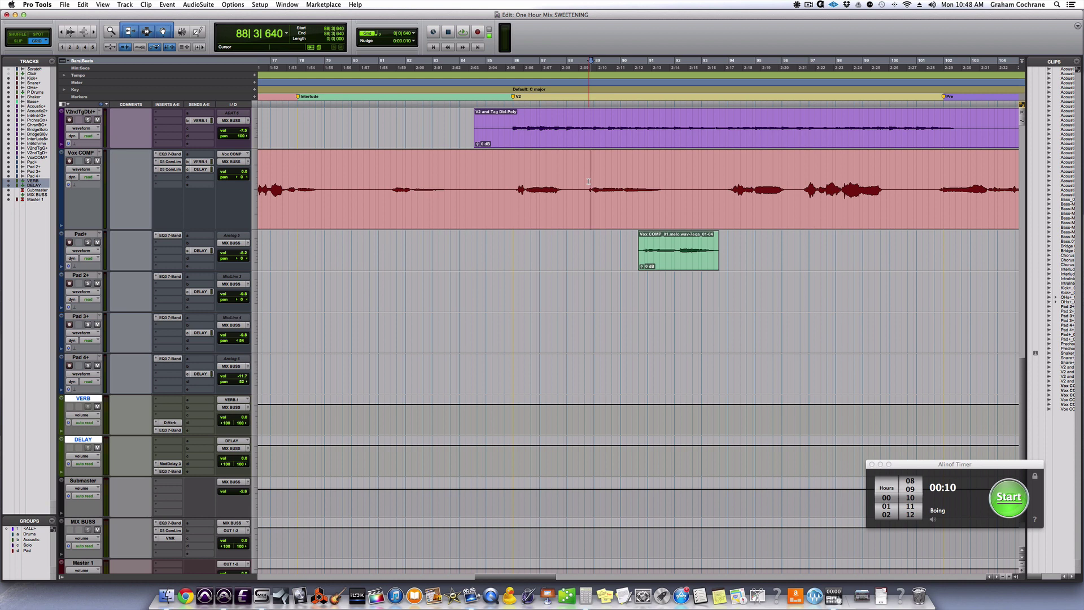
left_click(587, 182)
left_click_drag(587, 182, 660, 193)
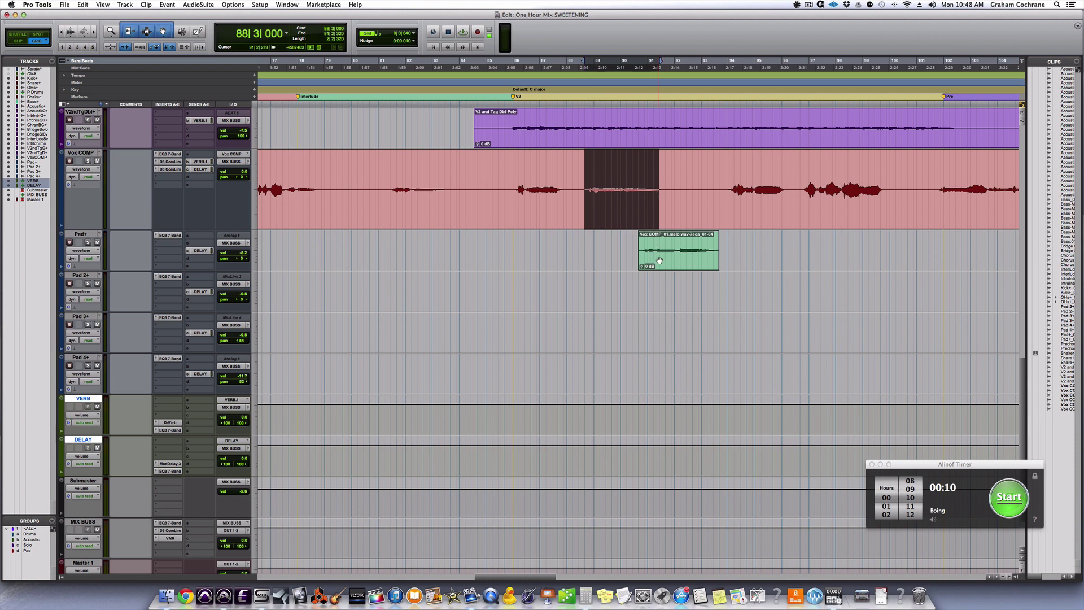
left_click(692, 250)
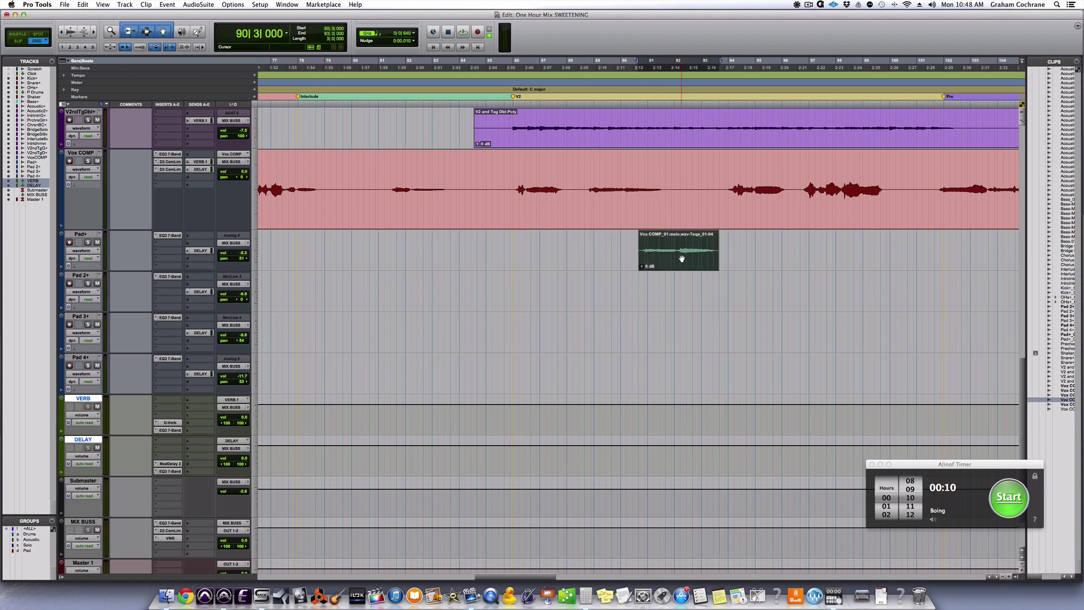
Step: Open the AudioSuite EQ3 7-Band for the Pad+ vocal clip and load the Telephone 2 - 7 Band preset
left_click(198, 4)
mouse_move(195, 14)
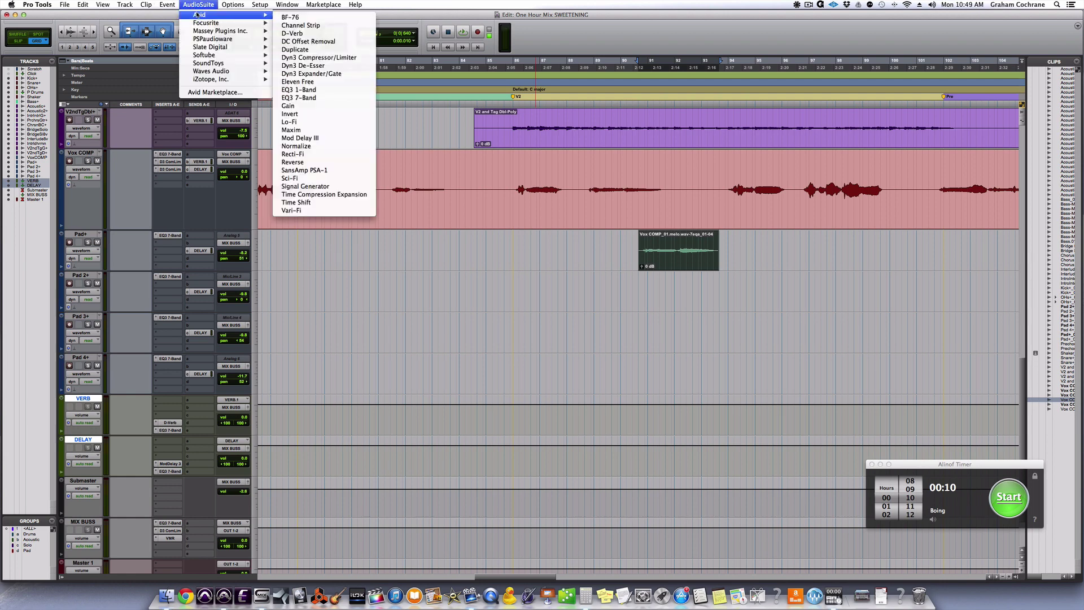
left_click(321, 97)
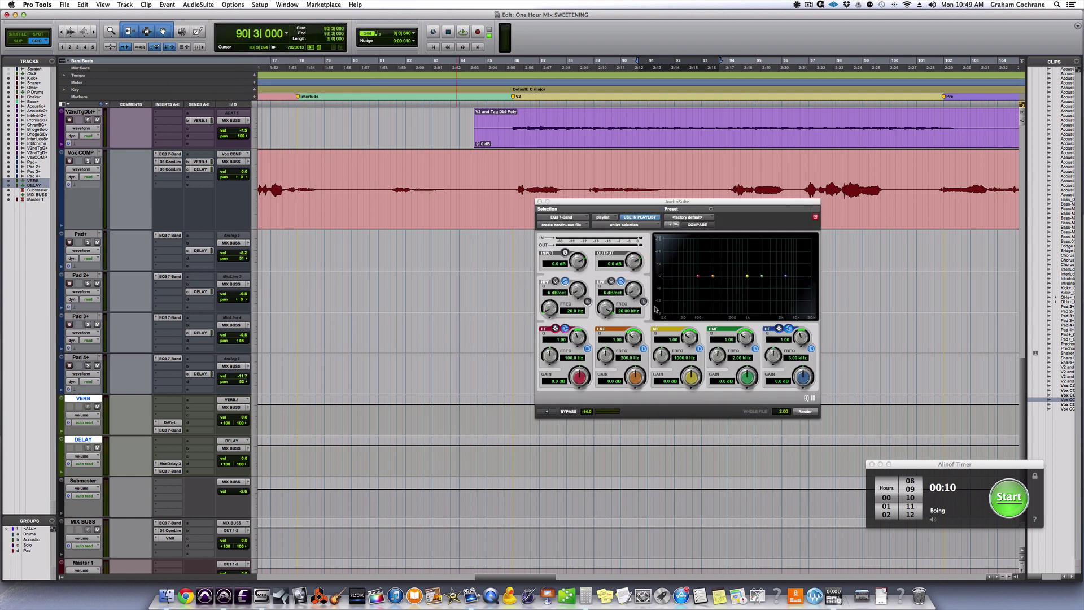
left_click(700, 217)
mouse_move(734, 175)
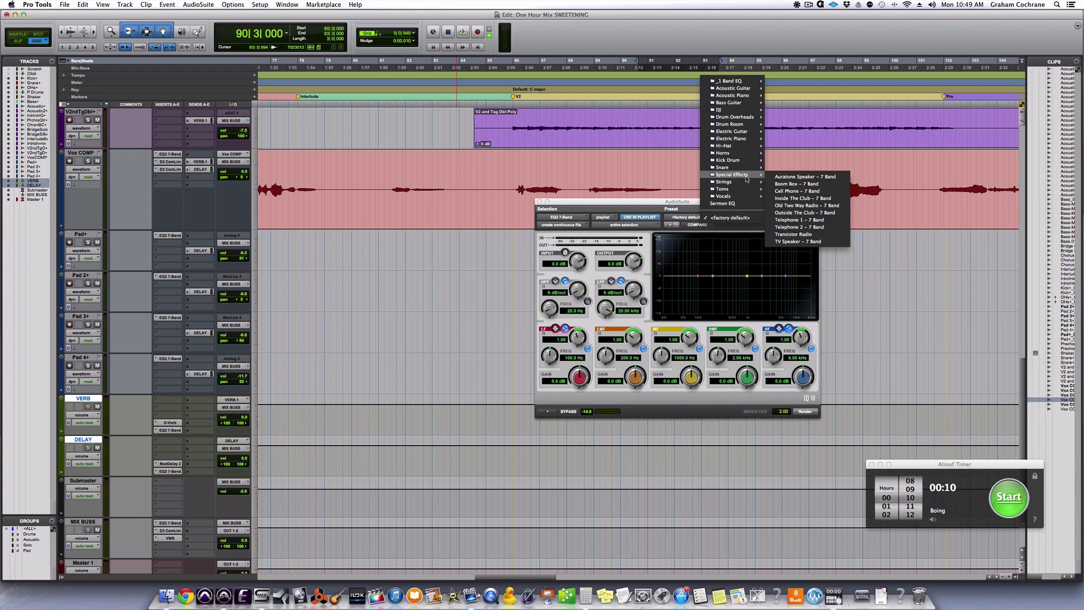
left_click(803, 226)
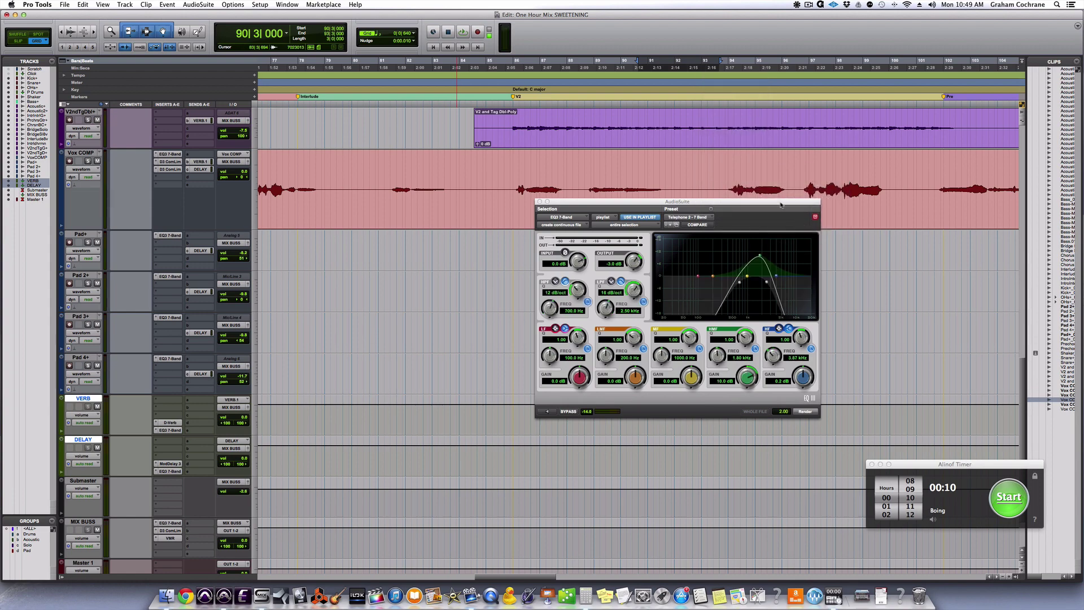
left_click_drag(780, 204, 603, 212)
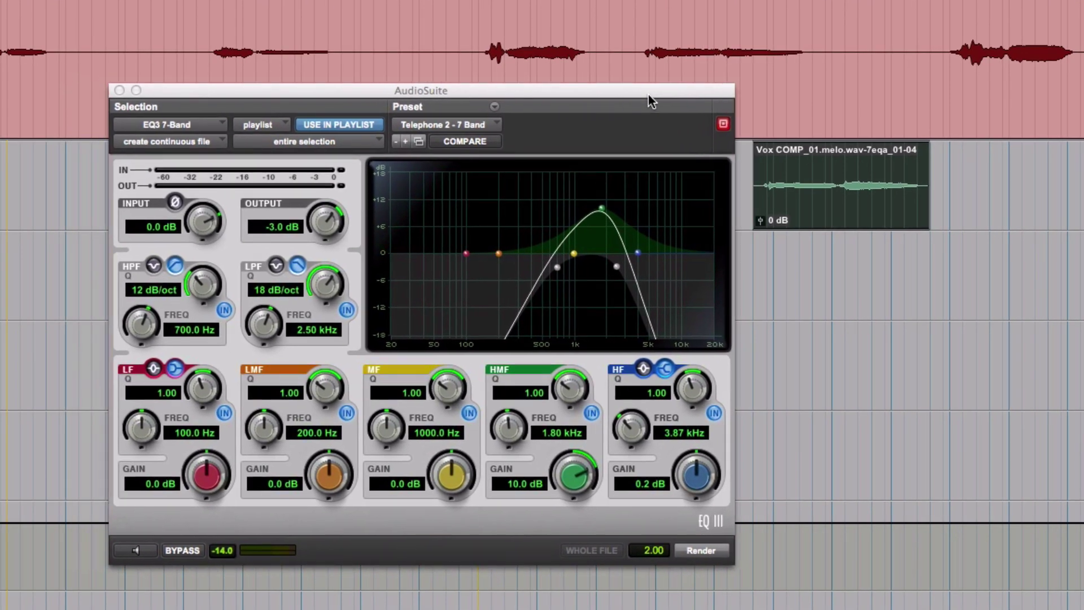
left_click_drag(649, 97, 650, 98)
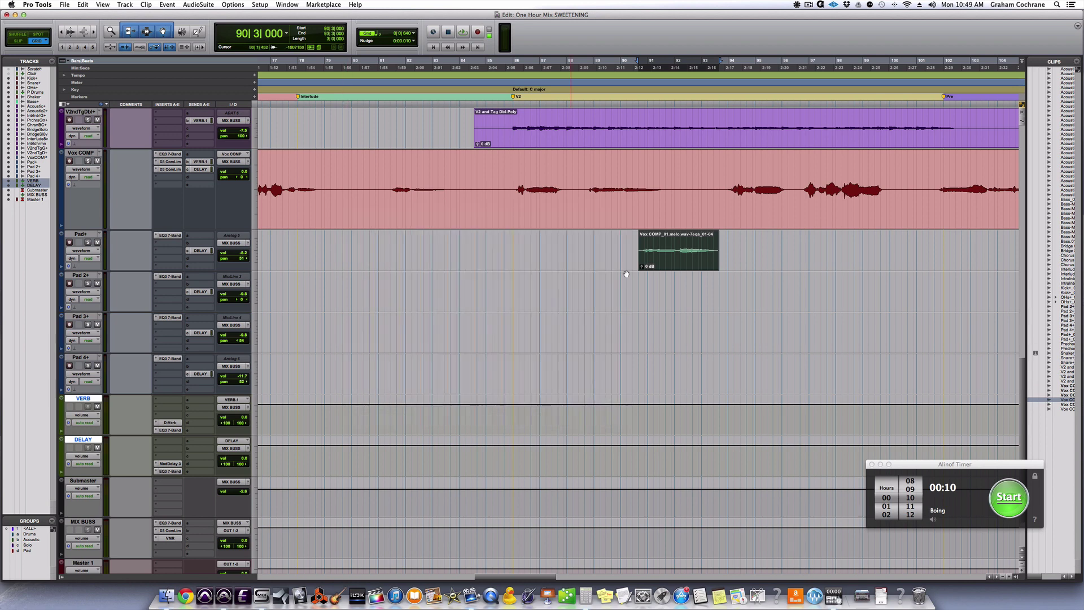
Step: Solo Pad+ and play its telephone-style vocal clip in V2
left_click(87, 242)
key("space")
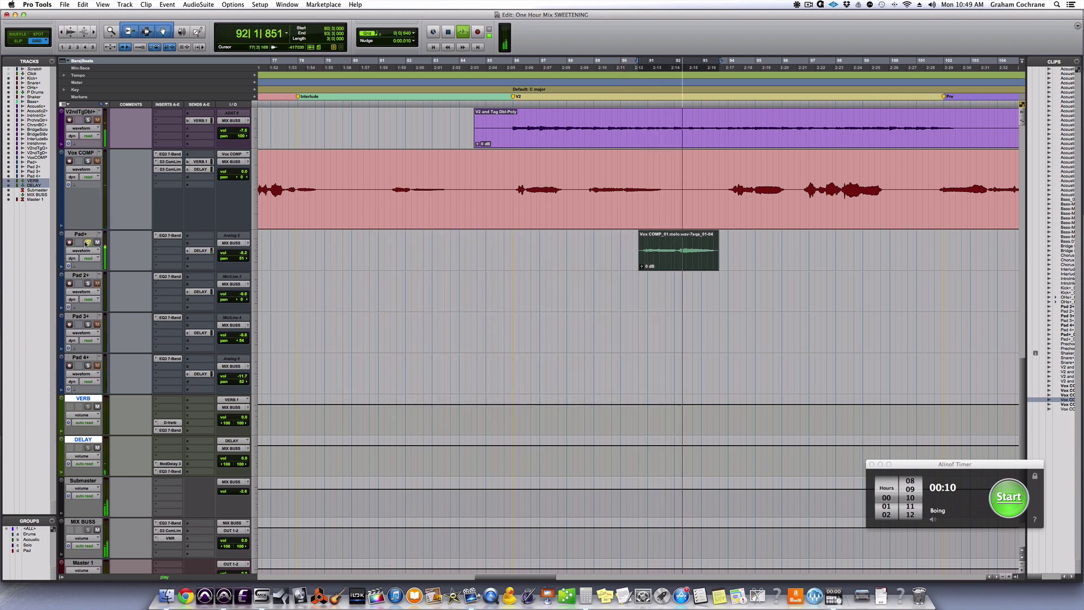
key("space")
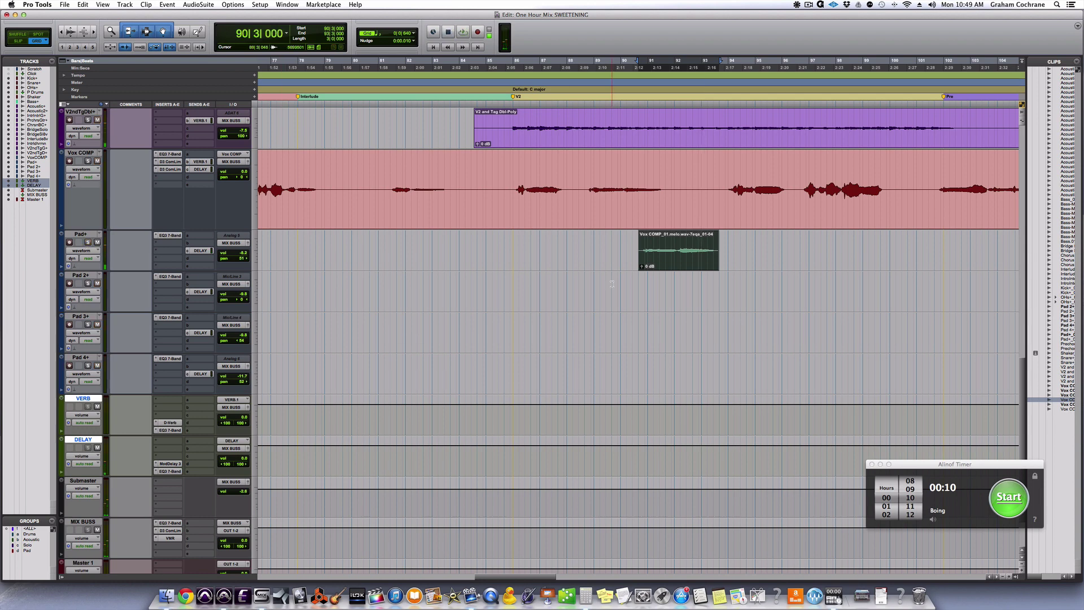
Step: Play from bar 217 through the two vocal echo clips near the end of Pad+, soloing the track during playback
key("r")
key("r")
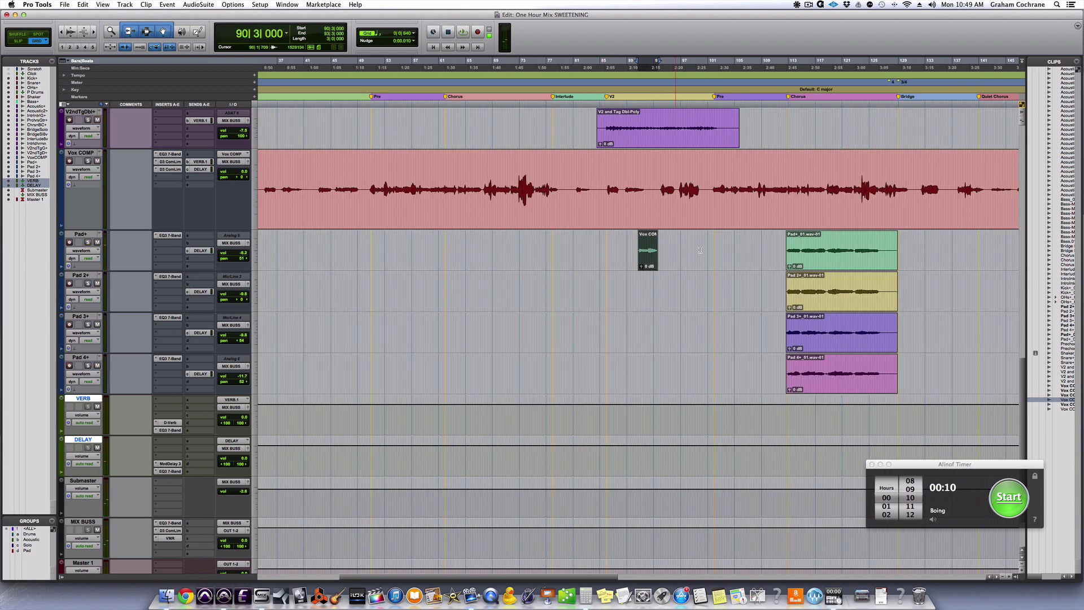
scroll(700, 250, "right", 5)
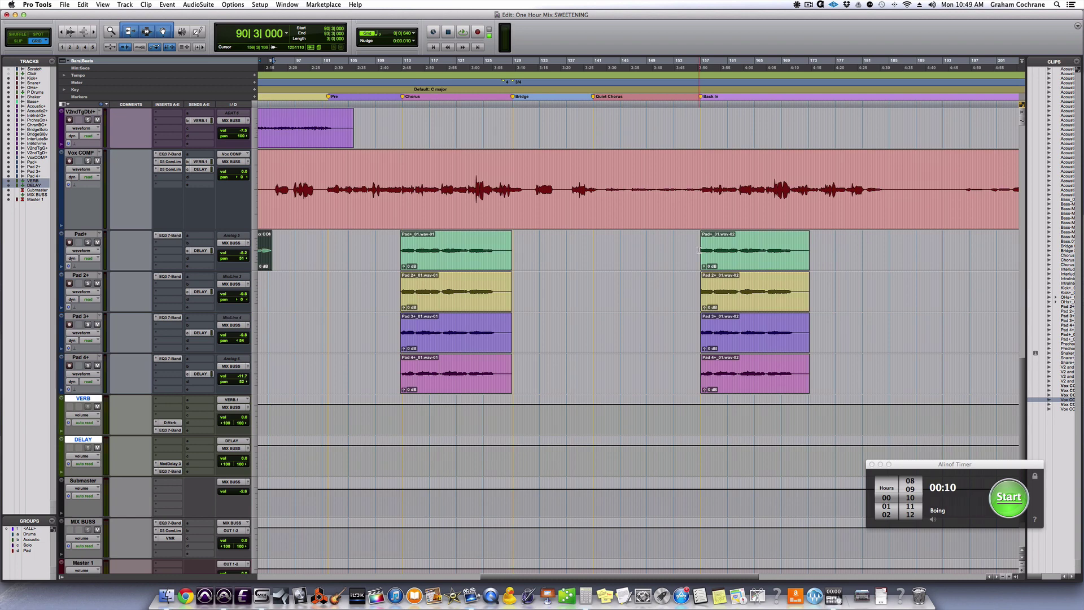
key("r")
left_click_drag(438, 239, 465, 241)
left_click(465, 241)
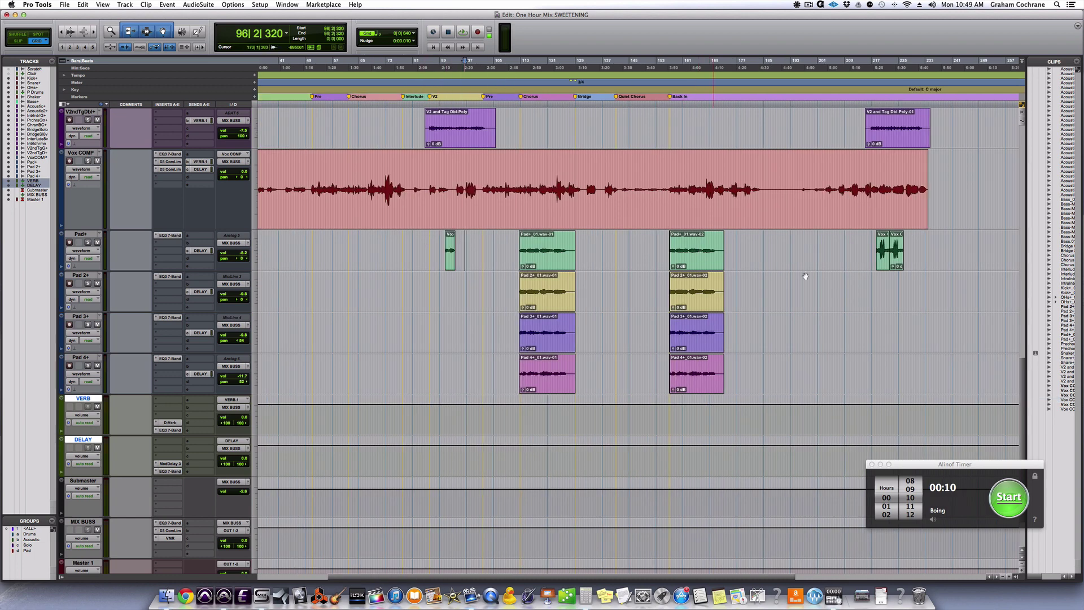
left_click(872, 238)
key("space")
key("t")
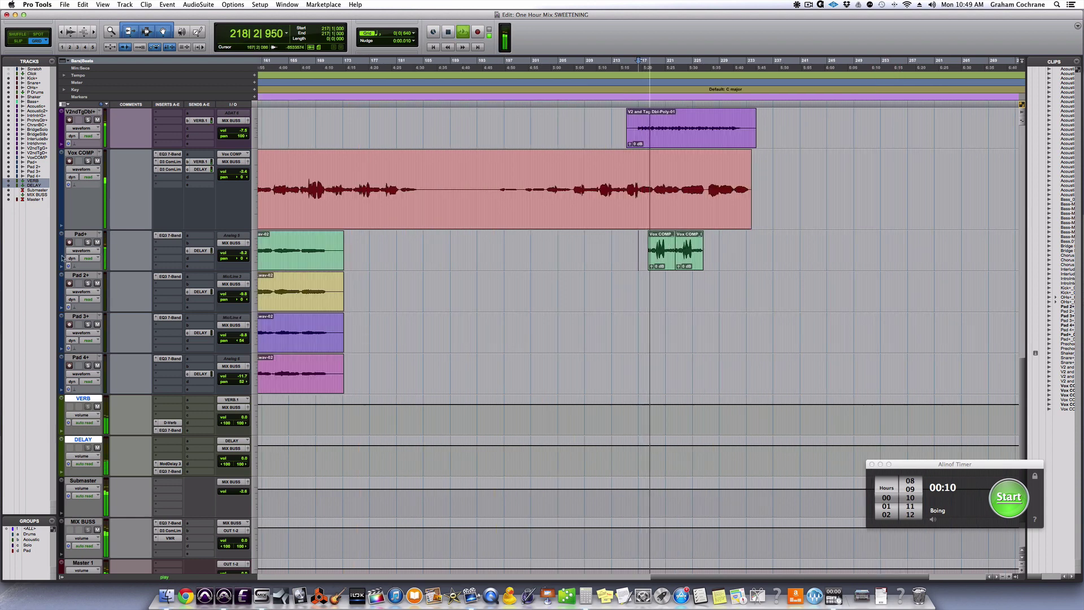
left_click(87, 242)
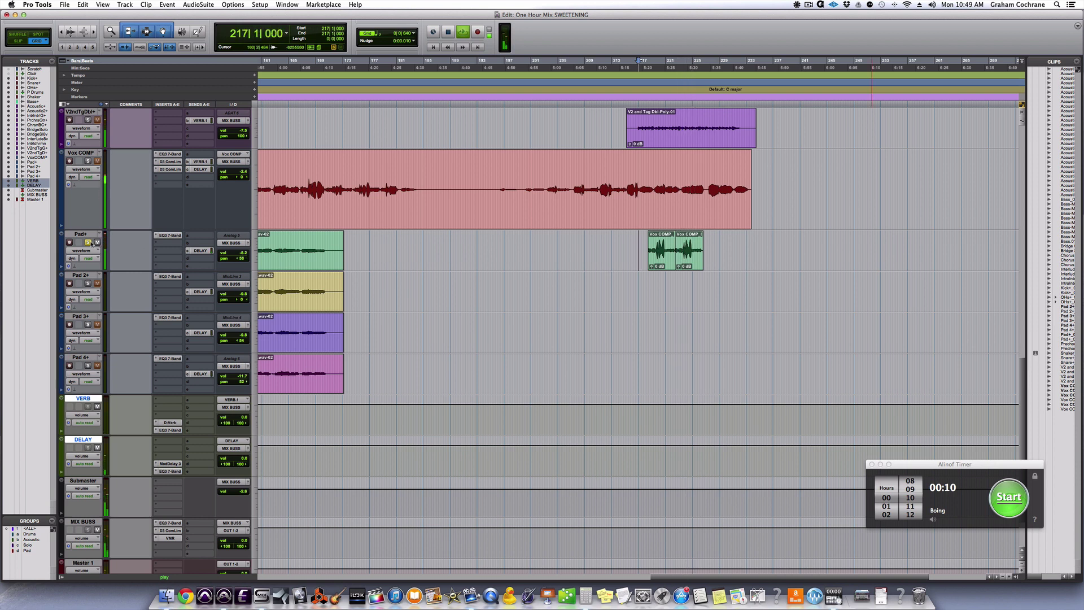
key("space")
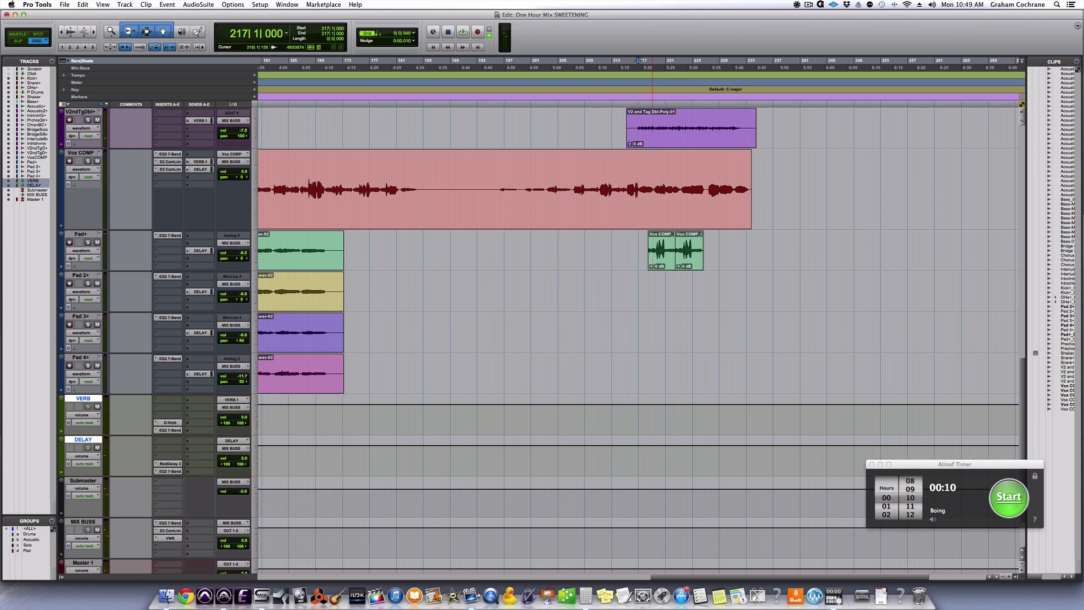
Step: Replay the ending from bar 217 in the full mix to hear the two Pad+ vocal echoes behind the lead
key("r")
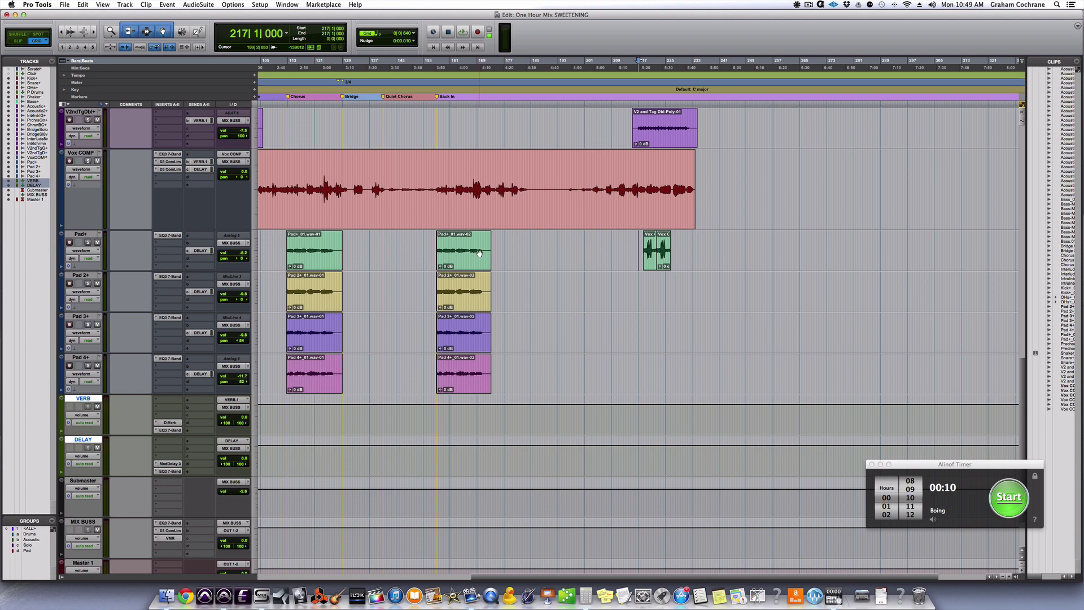
key("t")
key("t")
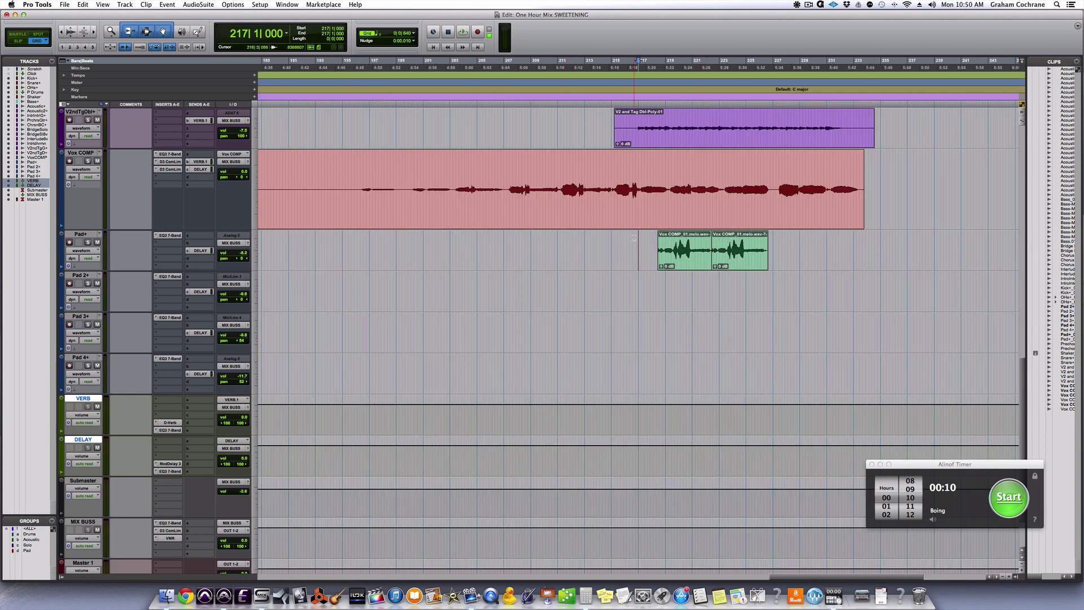
key("space")
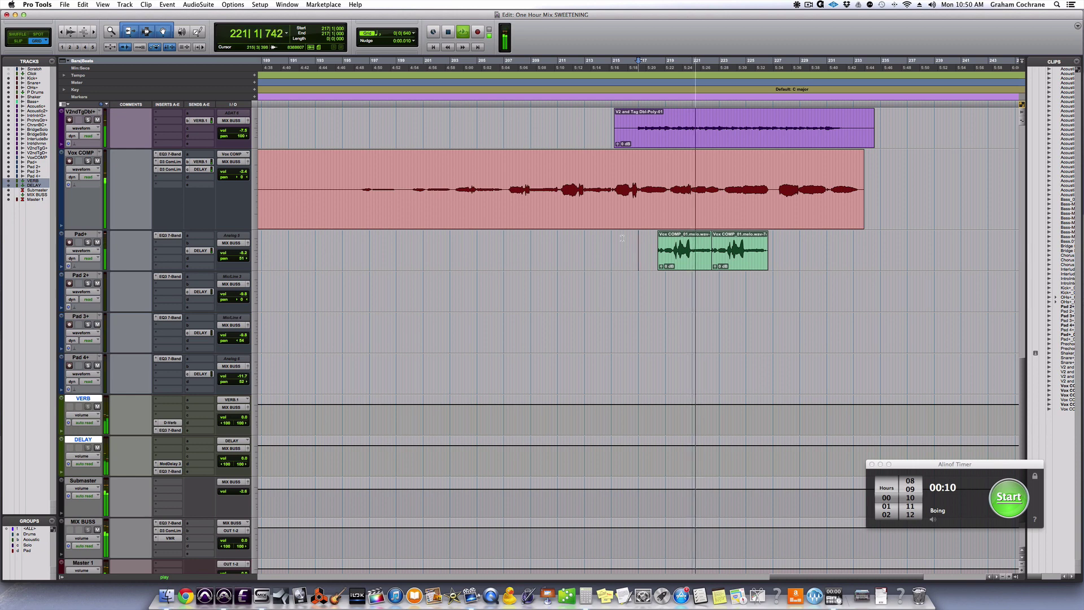
key("space")
Step: Bring the whole song timeline into view, showing the guitar, vocal and pad tracks together
key("r")
key("r")
key("r")
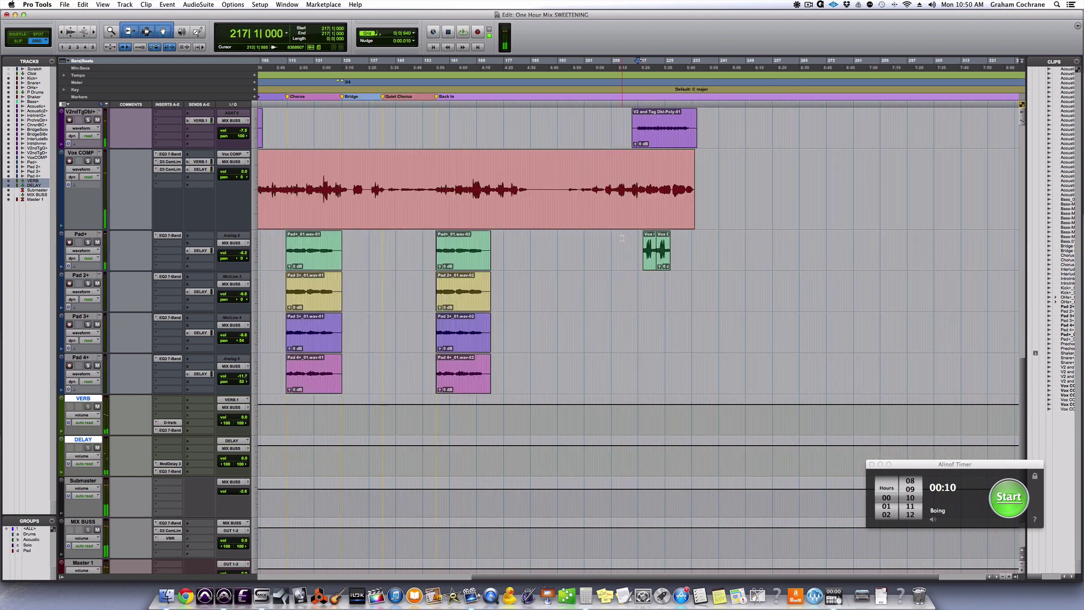
scroll(558, 245, "up", 5)
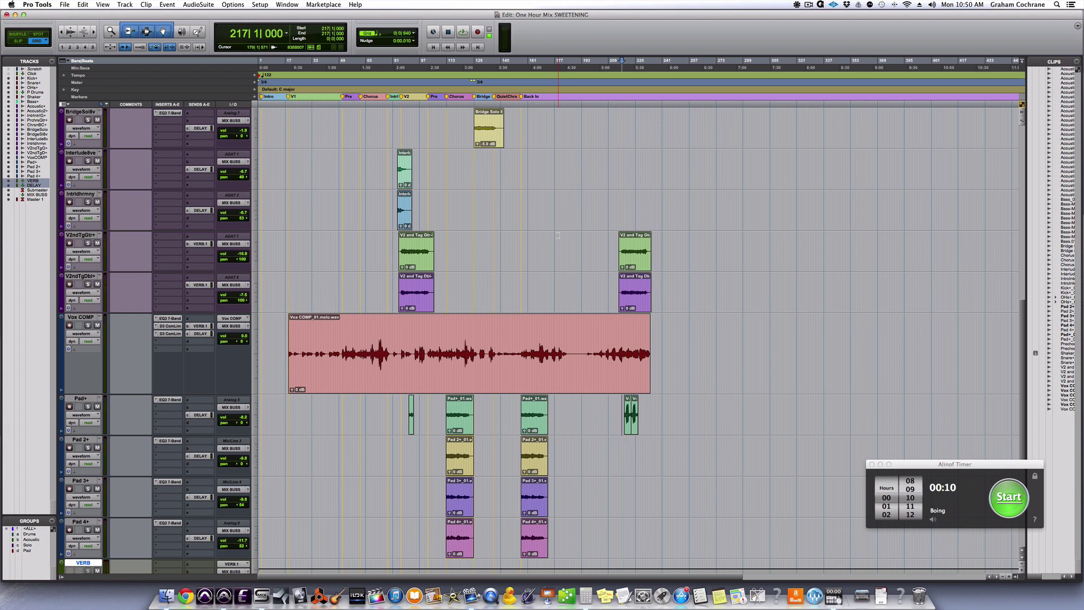
Step: Look over the tracks and display the volume automation on the IntrIntrldGt+ guitar track around its intro and interlude clips
scroll(558, 235, "up", 5)
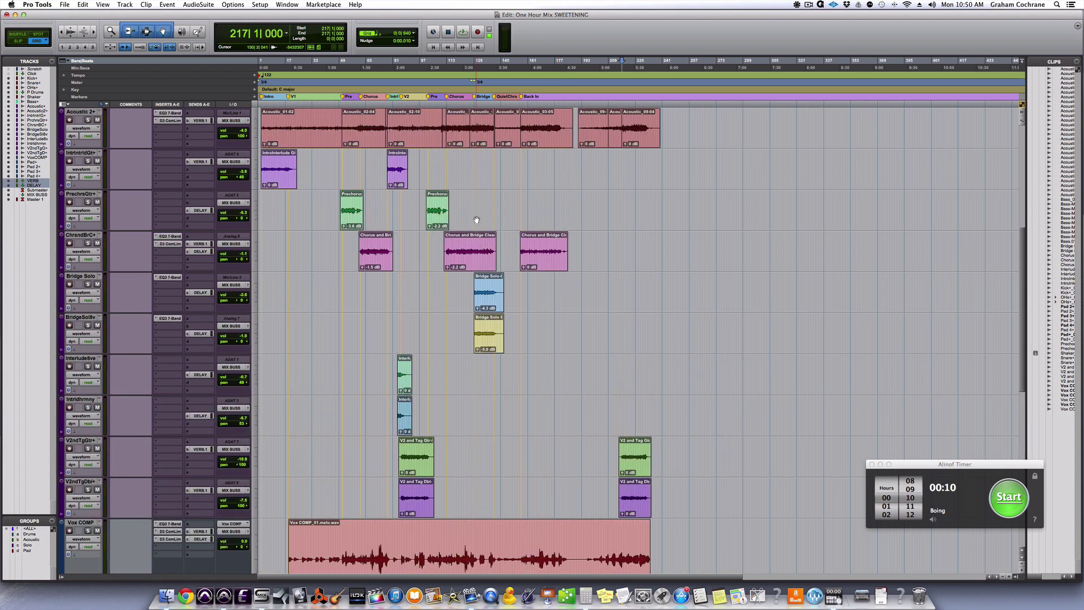
scroll(476, 219, "up", 4)
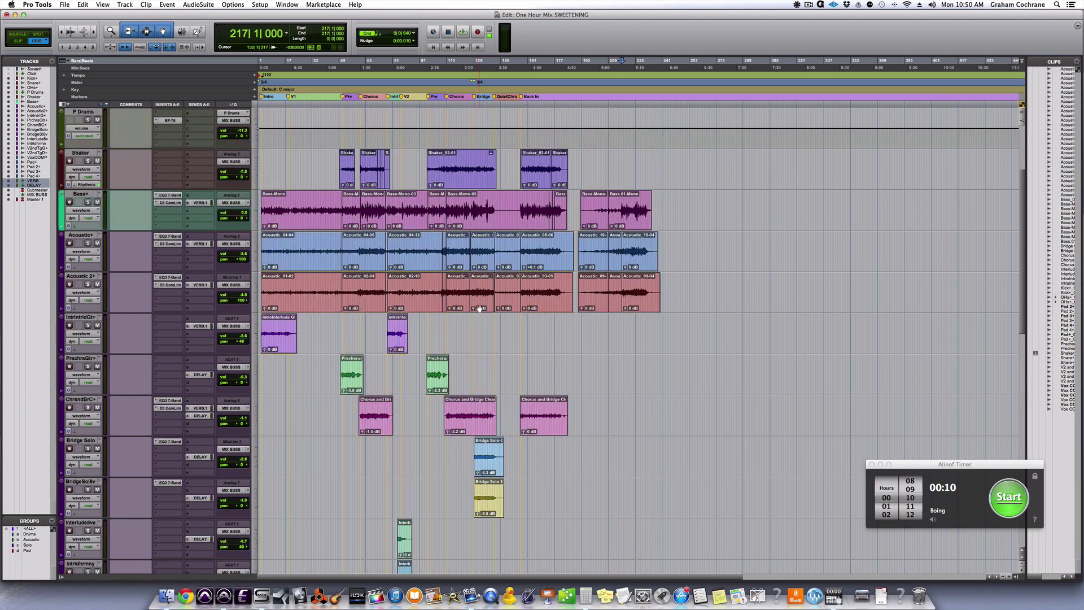
scroll(479, 309, "down", 5)
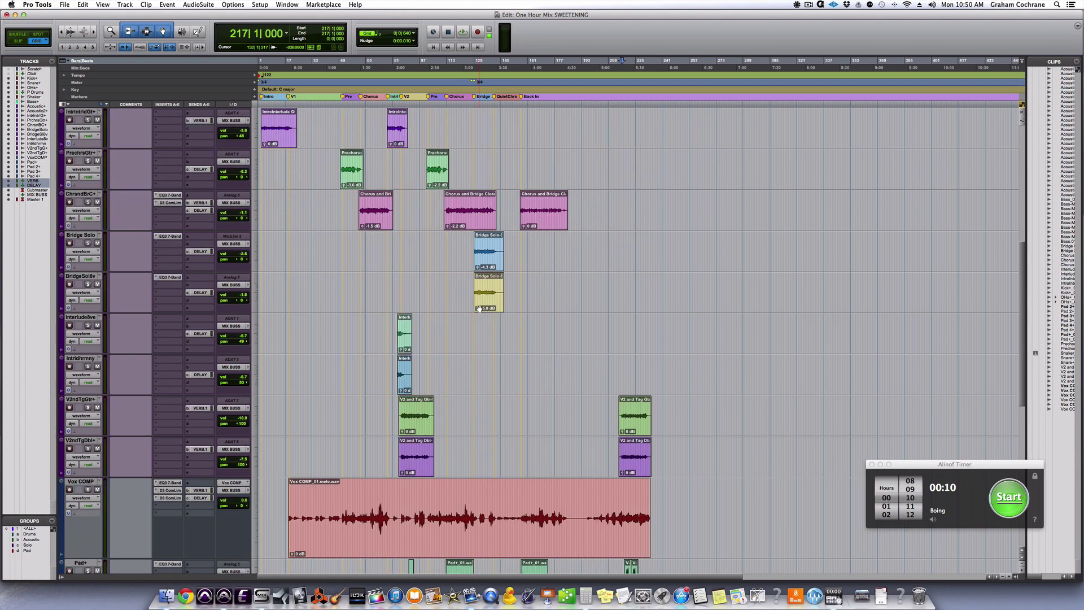
scroll(478, 309, "up", 4)
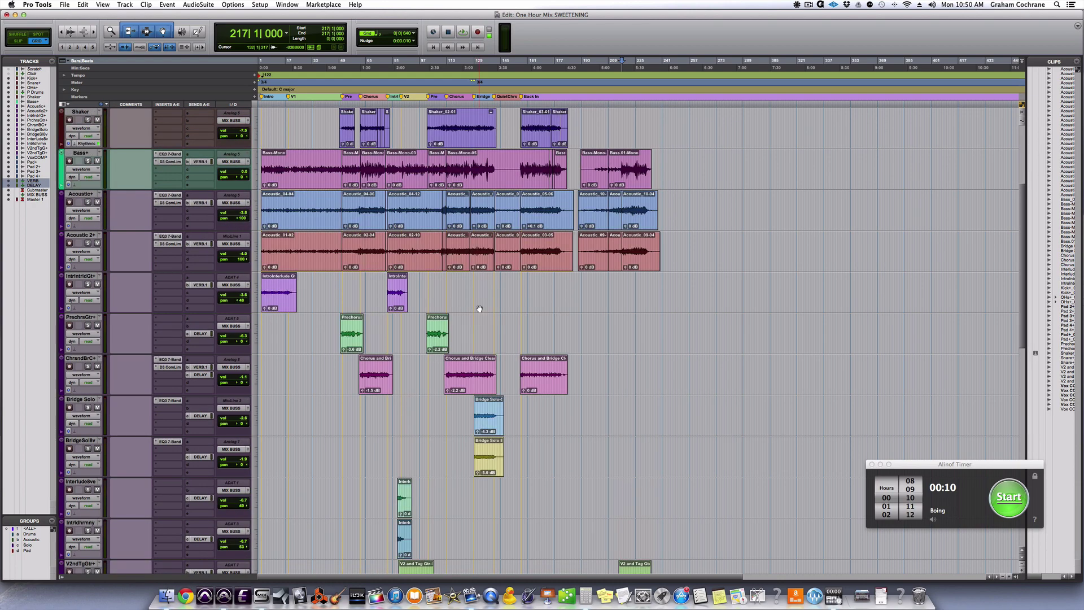
left_click(275, 306)
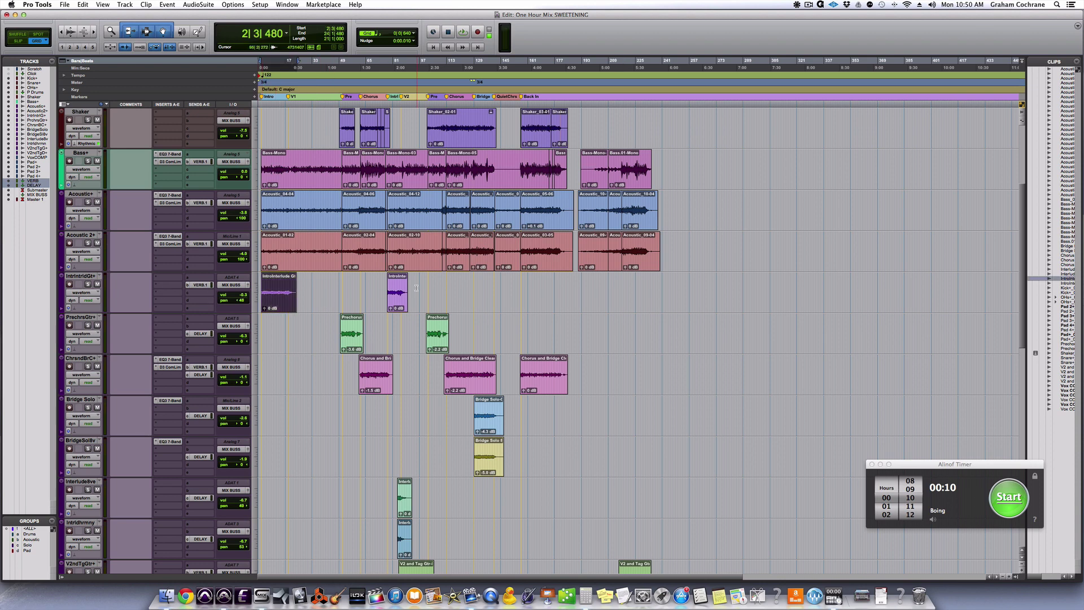
left_click(93, 293)
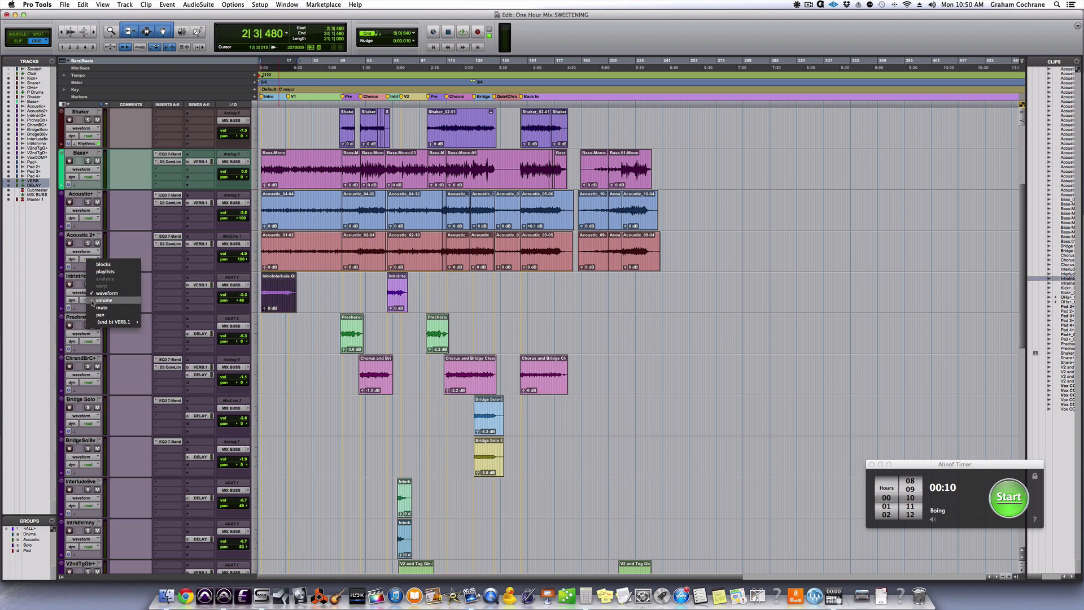
left_click(99, 301)
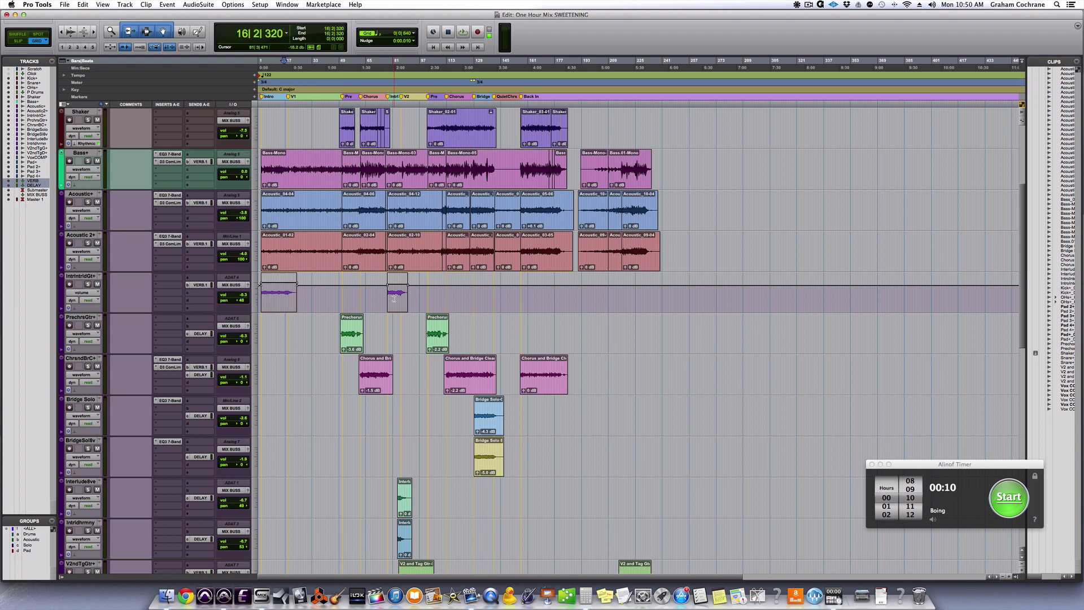
left_click(394, 298)
Step: Display the pan automation on the ChrsndBrC+ guitar track around its chorus and bridge clip
scroll(414, 307, "down", 4)
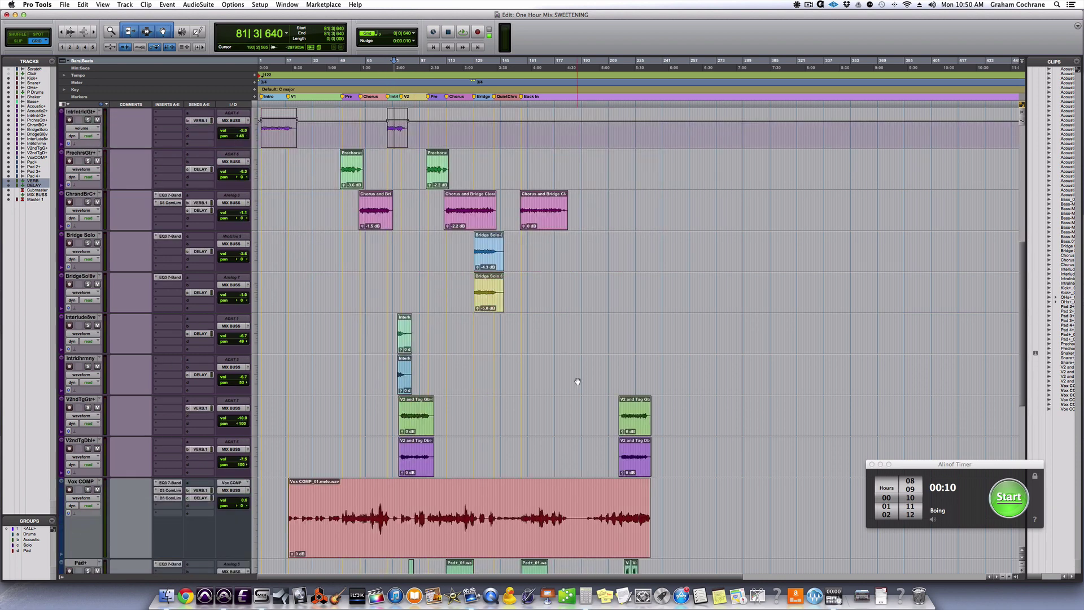
left_click(475, 224)
left_click(76, 206)
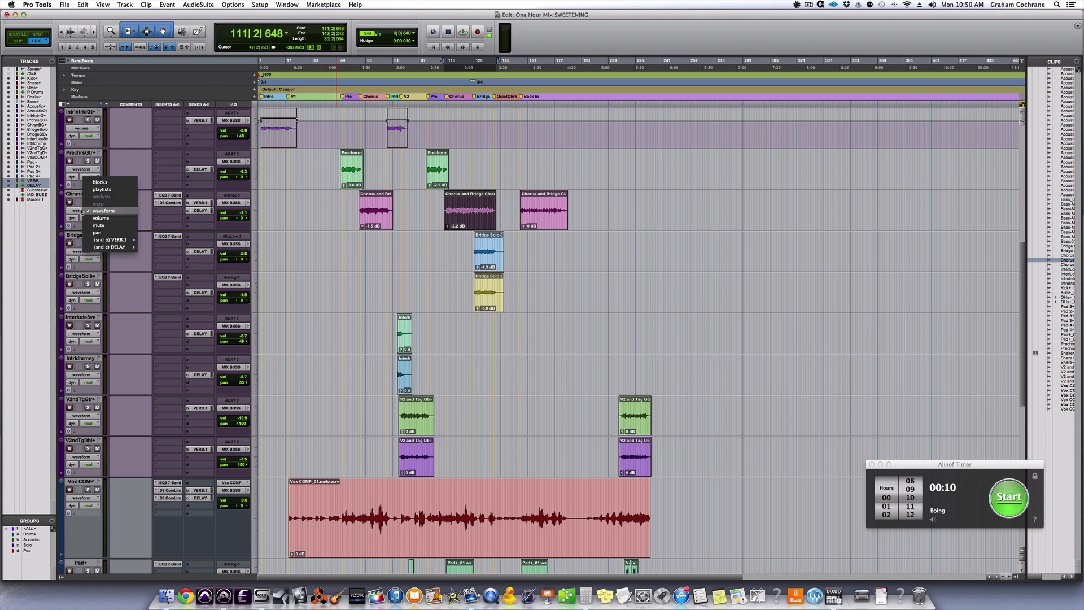
left_click(105, 230)
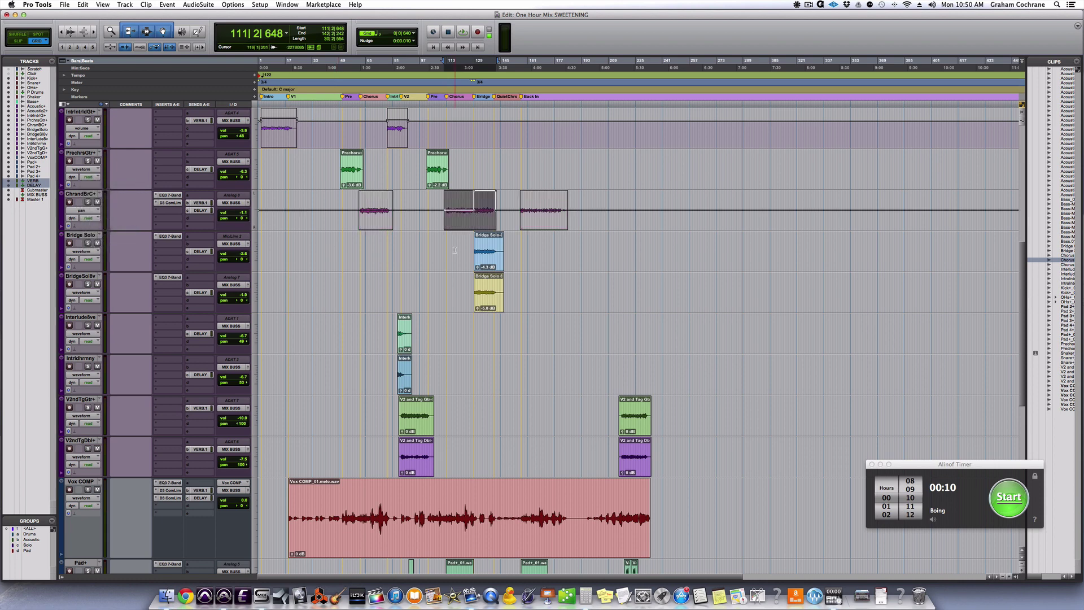
Step: Play from bar 115 to hear the chorus guitar leading towards its panned bridge section
key("t")
key("t")
left_click(665, 210)
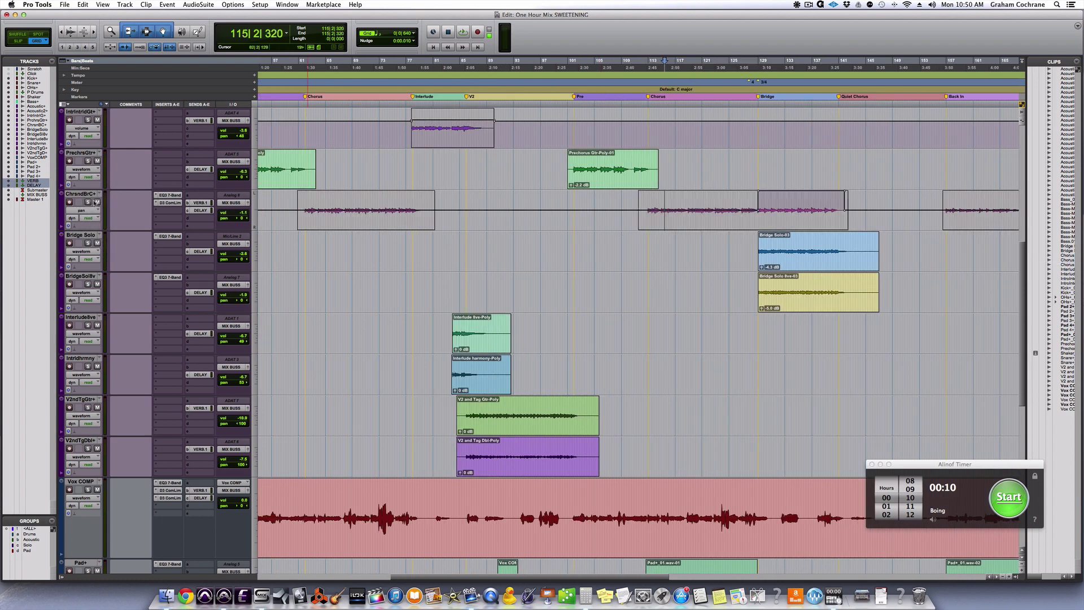
key("space")
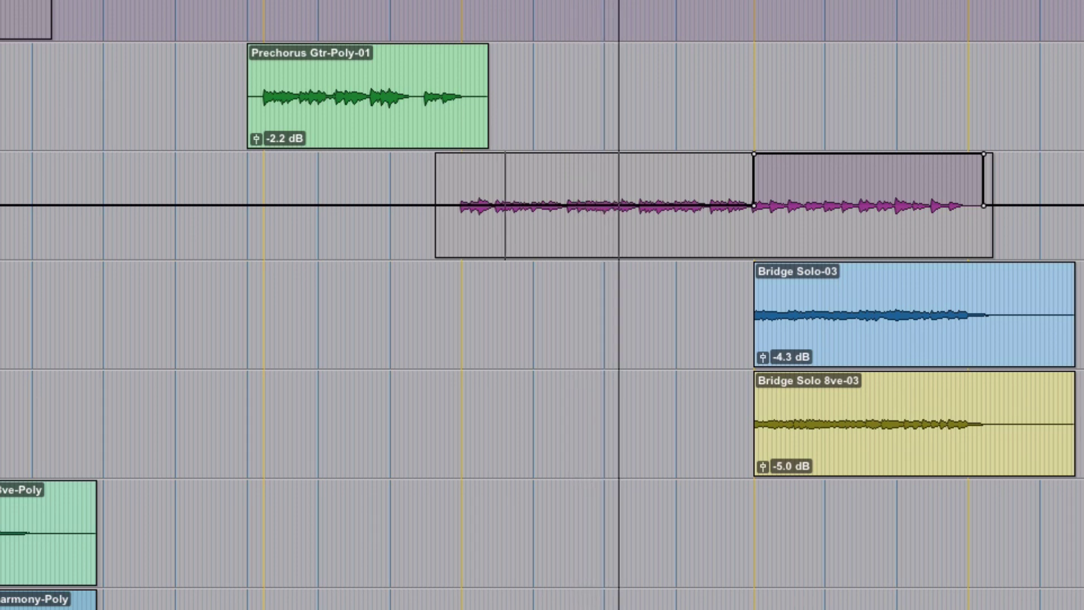
key("space")
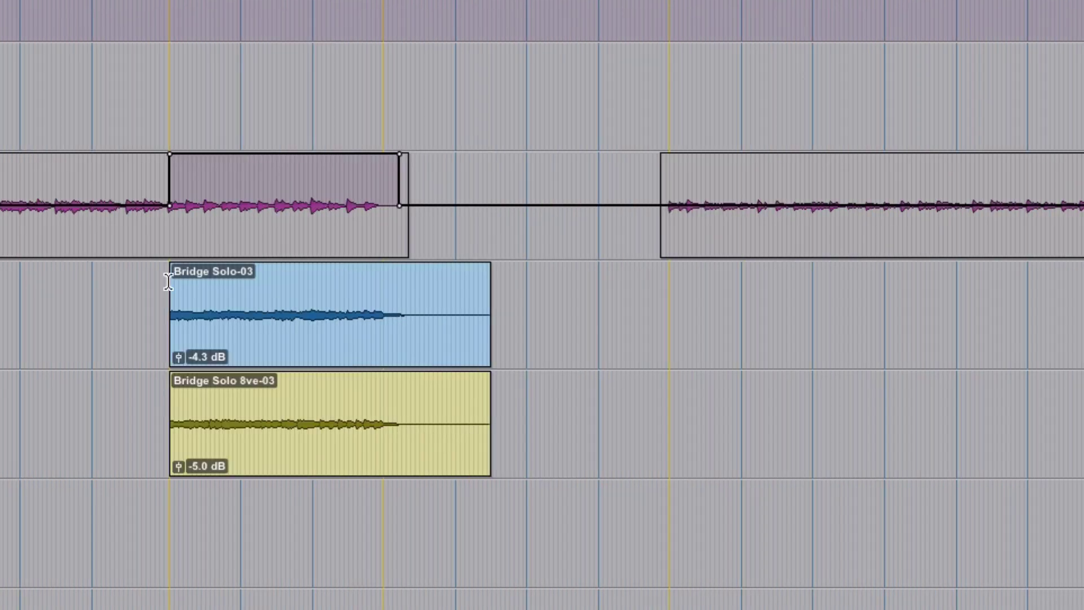
Step: Select the Bridge Solo and Bridge Solo 8ve clips together and play the bridge section
left_click(161, 282)
left_click(246, 332)
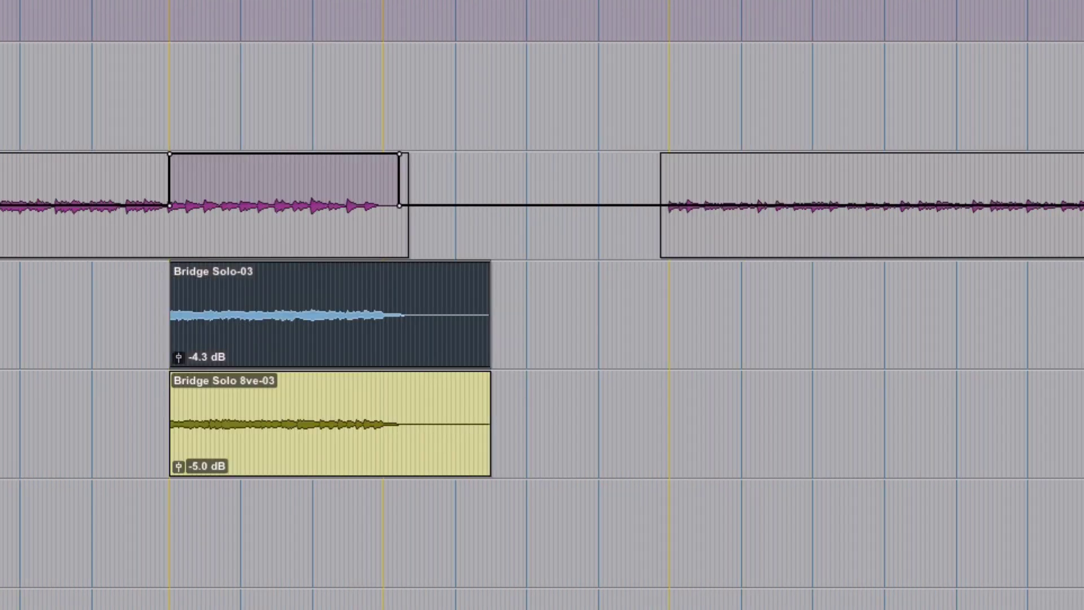
left_click(266, 460, "shift")
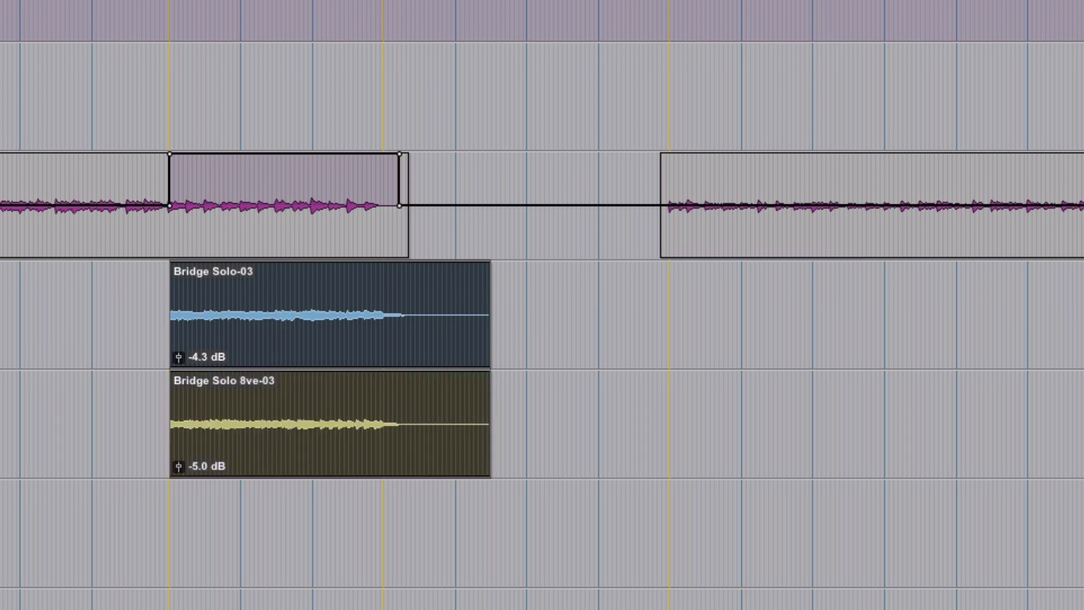
key("space")
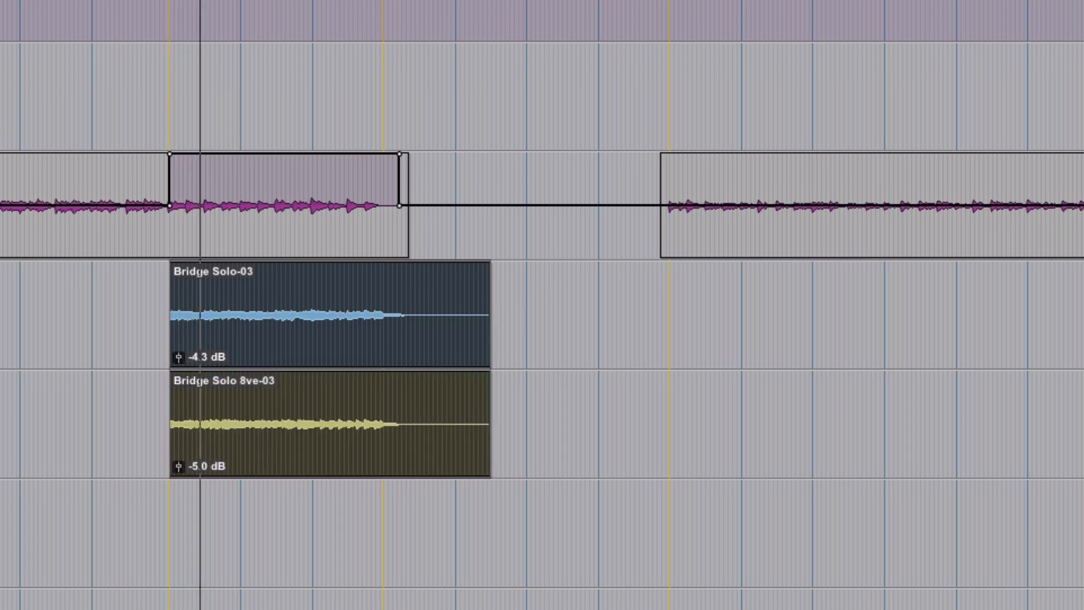
key("space")
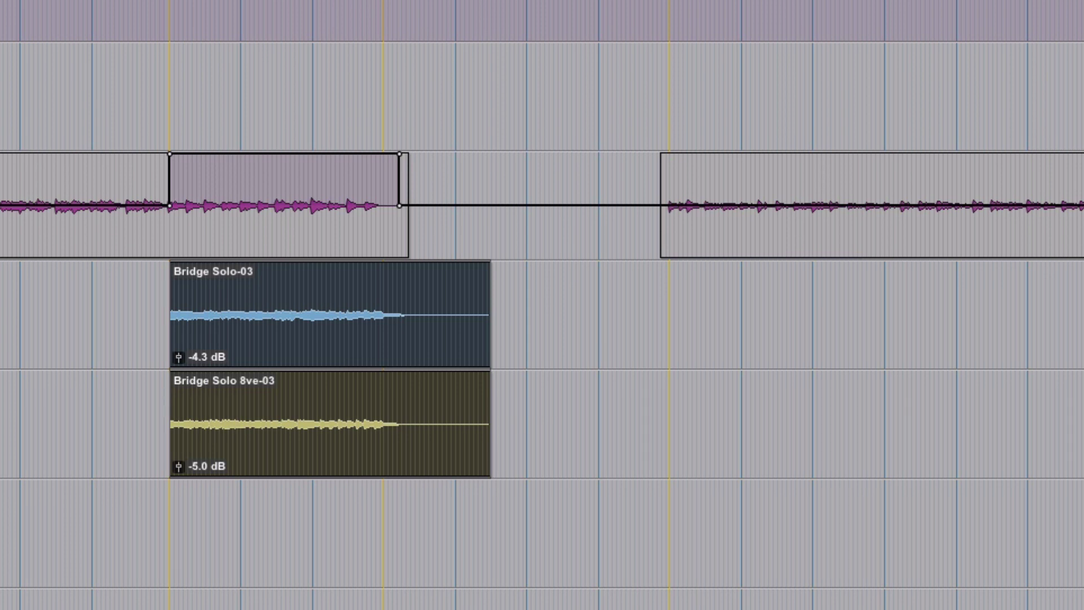
Step: Play from bar 127 through the bridge to hear the panned guitar against the two solo clips
left_click(132, 199)
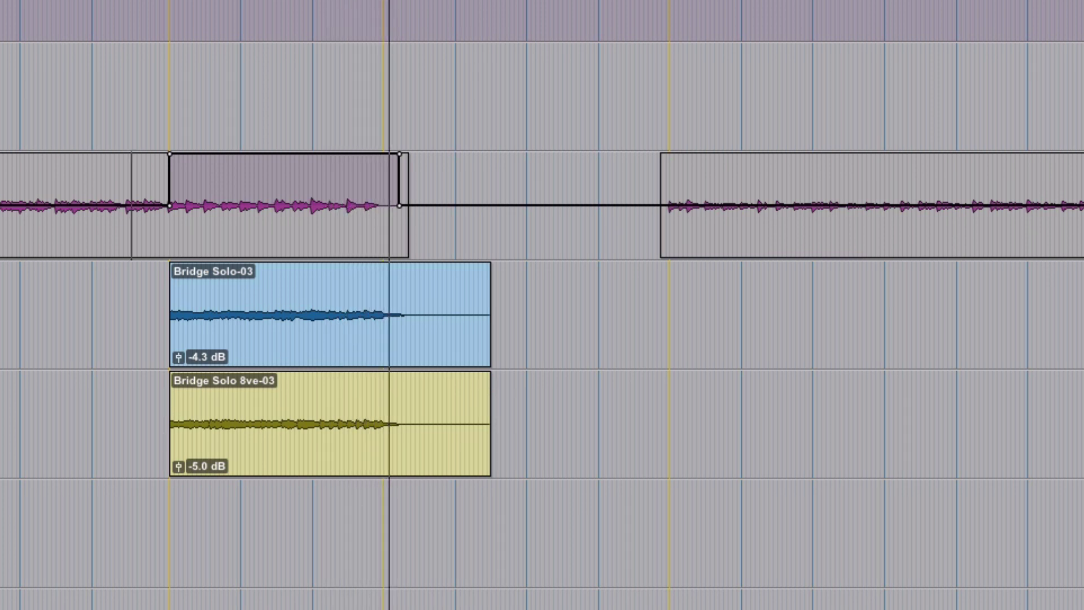
key("space")
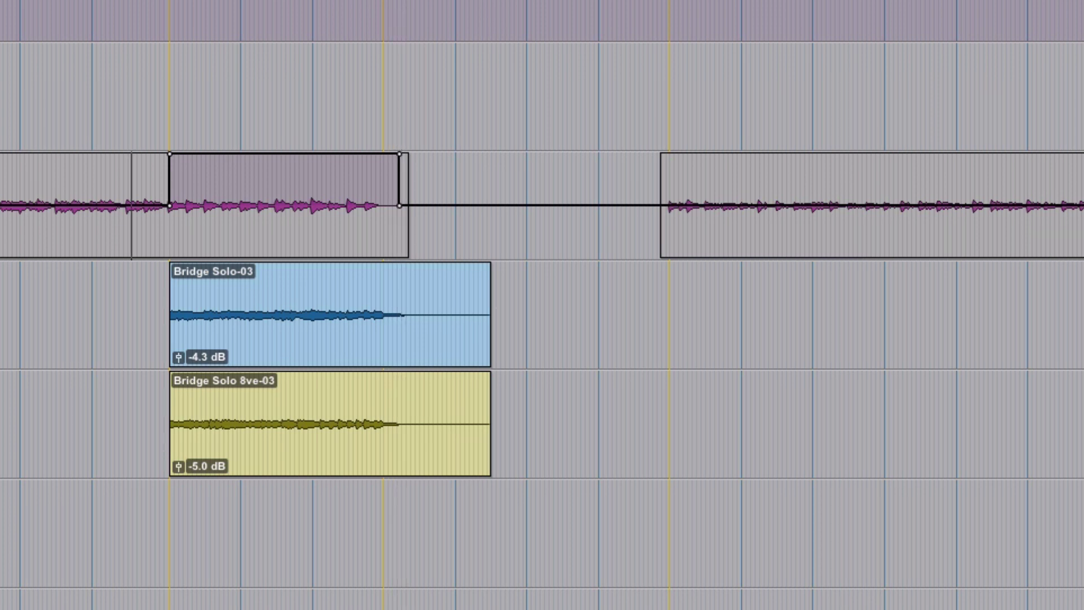
key("r")
key("r")
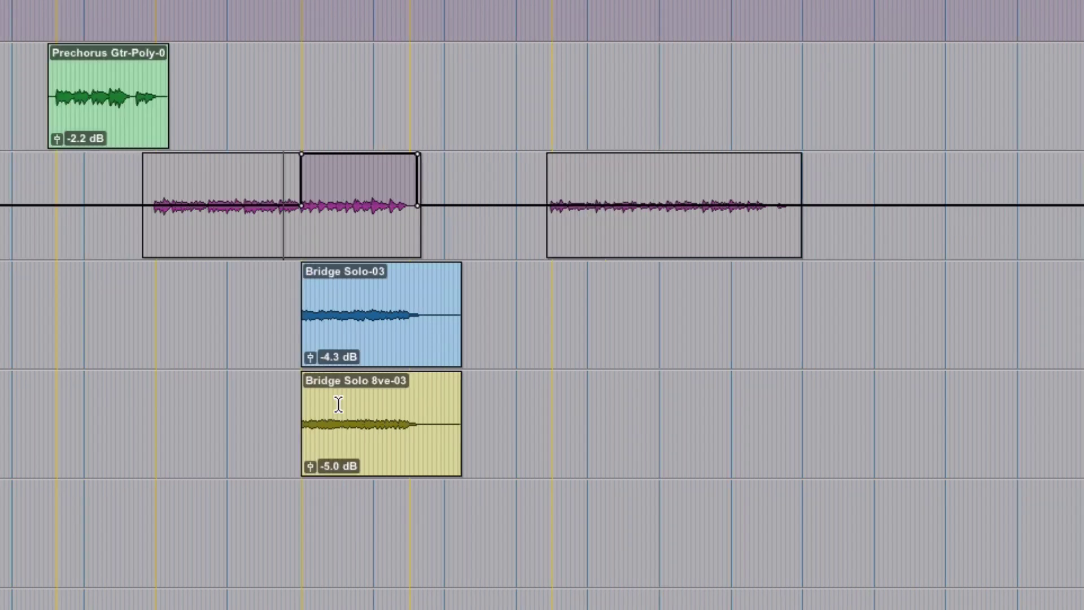
scroll(382, 376, "right", 5)
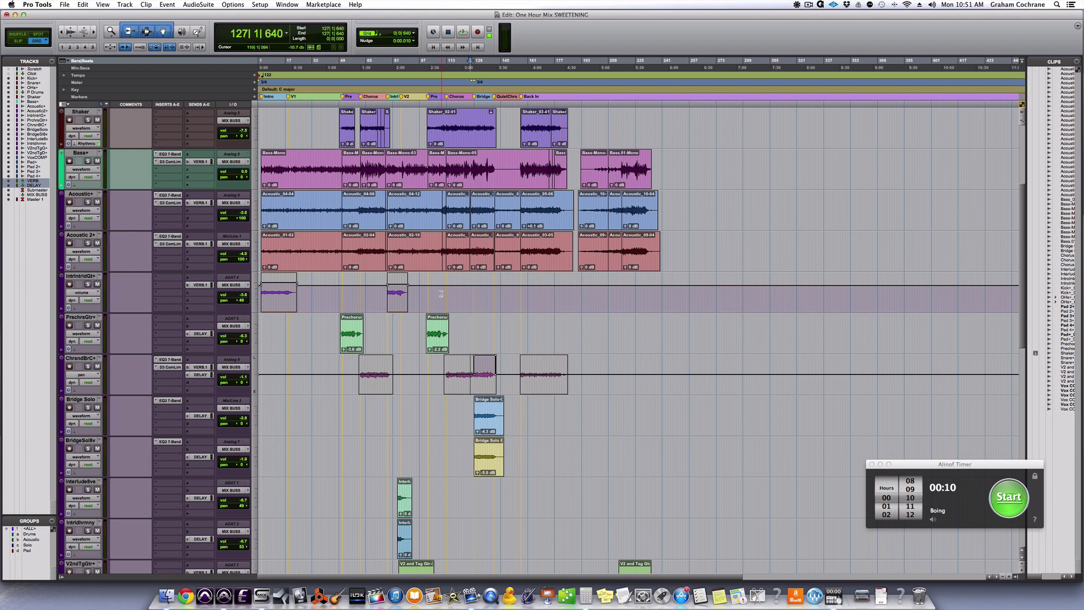
Step: Inspect the second compressor on the Vox COMP track, close it and select the whole vocal clip
scroll(441, 292, "up", 5)
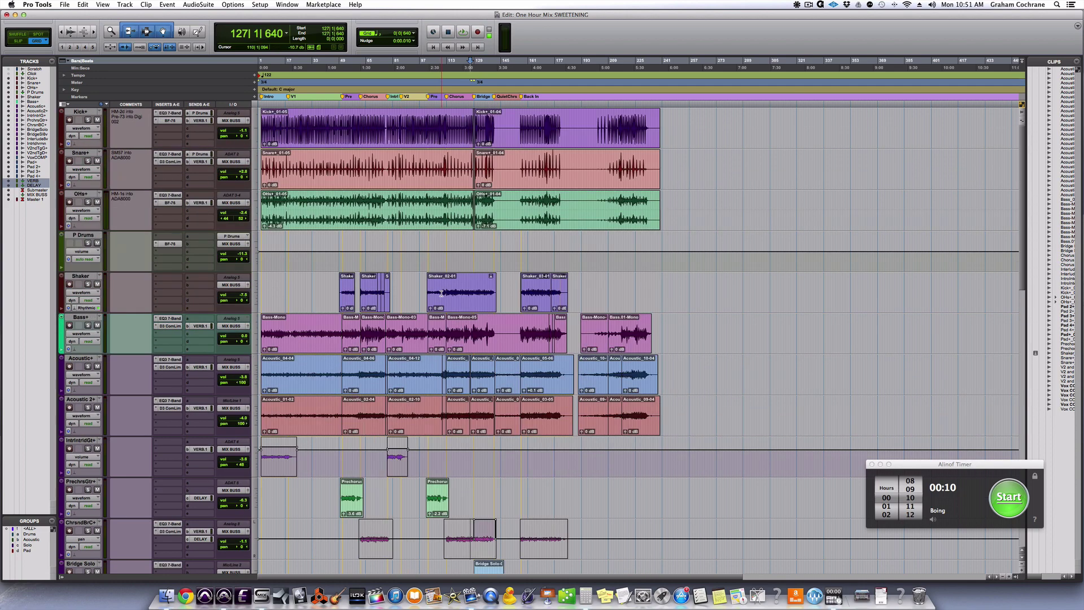
scroll(440, 292, "down", 18)
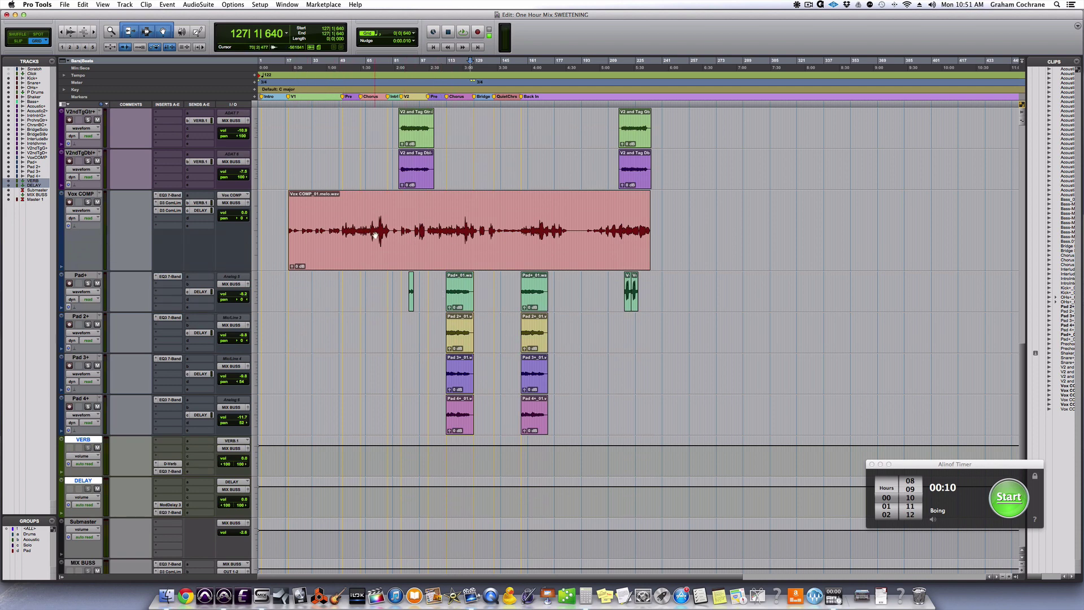
left_click(169, 210)
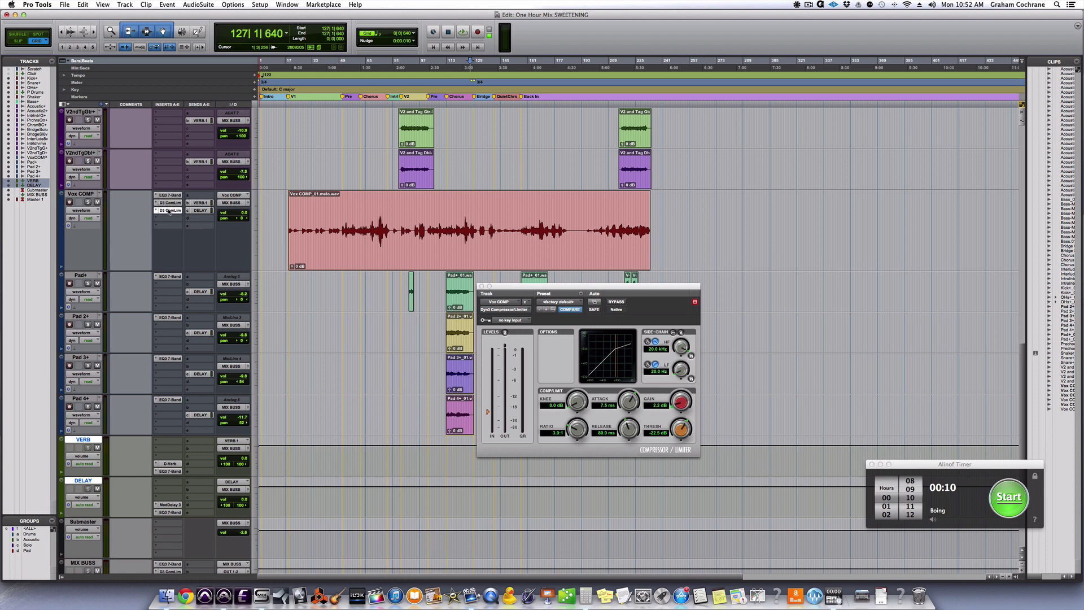
left_click(481, 286)
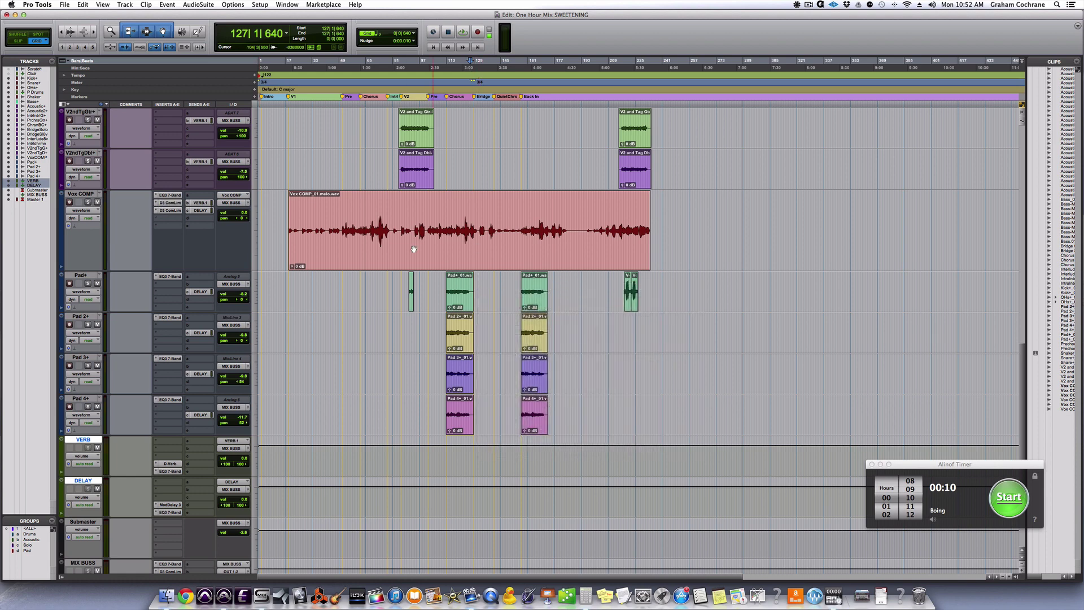
left_click(406, 244)
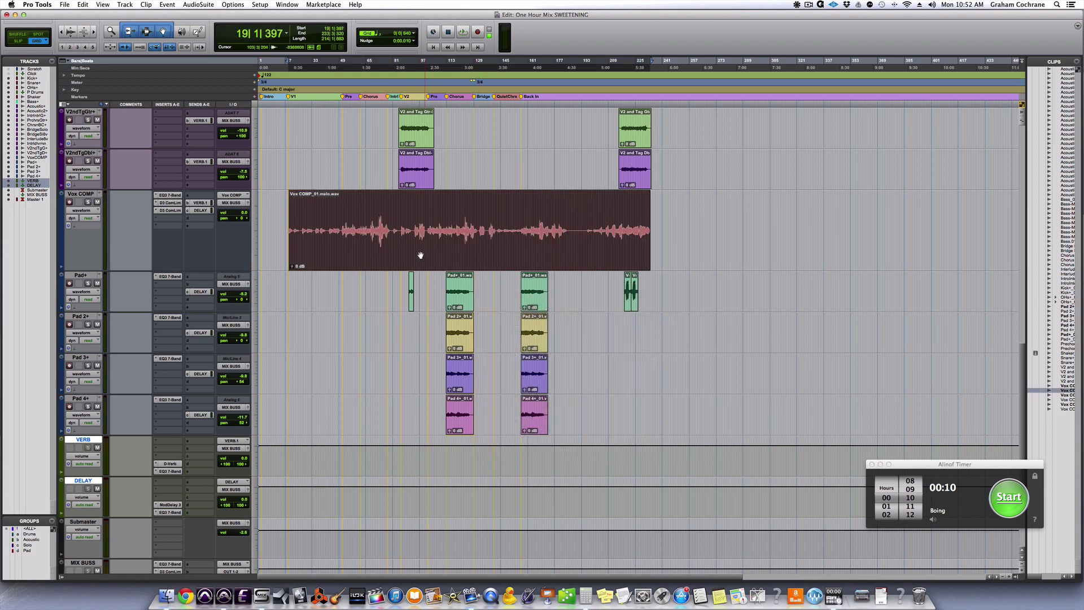
Step: Select the first OHs+ overhead clip, enlarge the song's opening and inspect the overheads' EQ3 7-Band settings
scroll(417, 255, "up", 7)
scroll(418, 255, "up", 8)
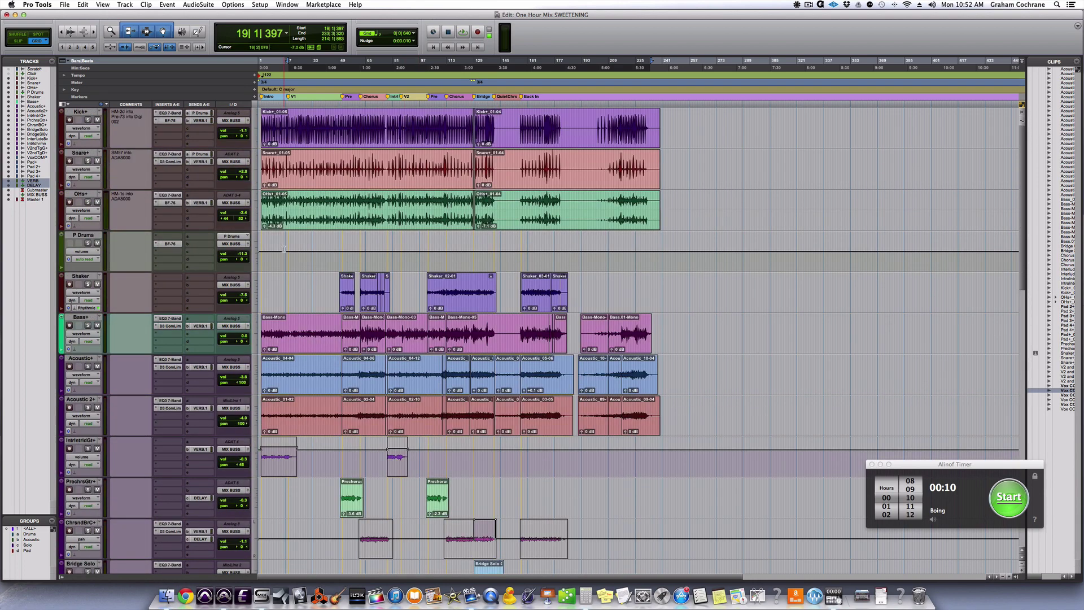
left_click(290, 220)
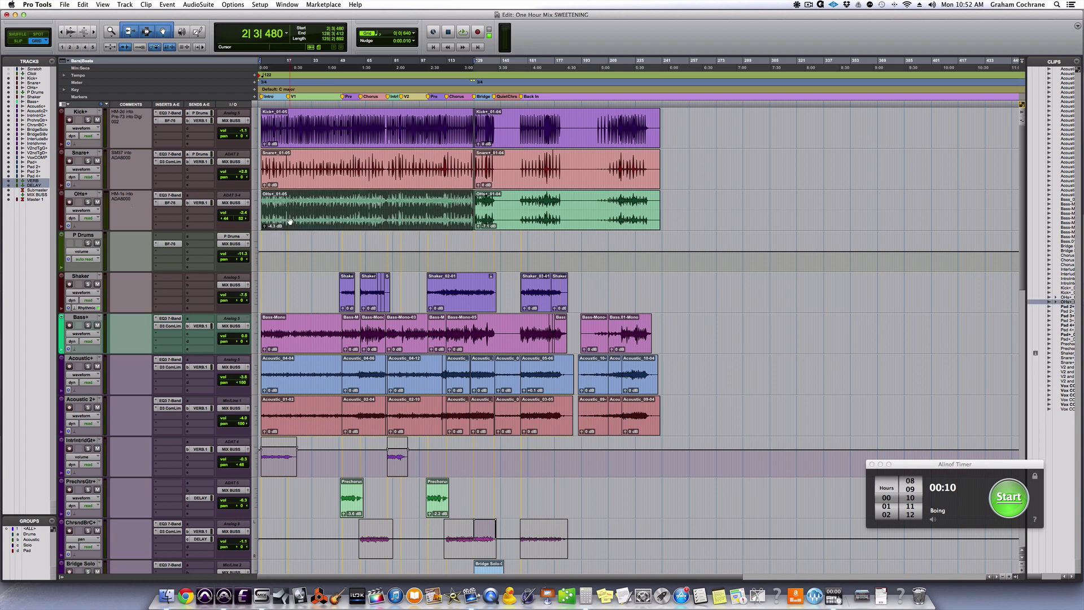
key("t")
key("t")
key("t")
key("t")
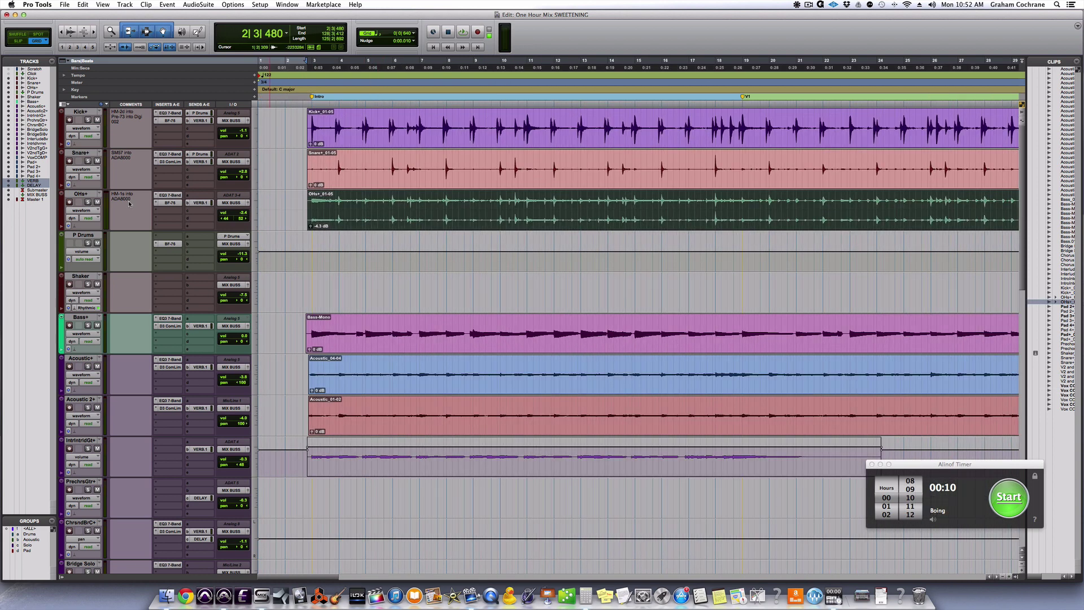
left_click(165, 195)
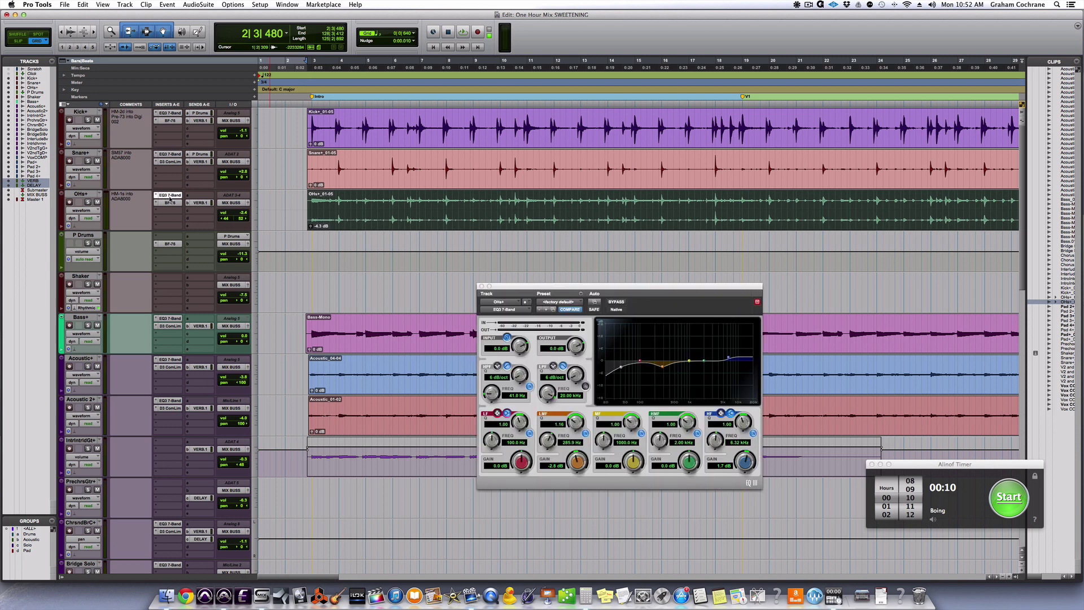
left_click(481, 286)
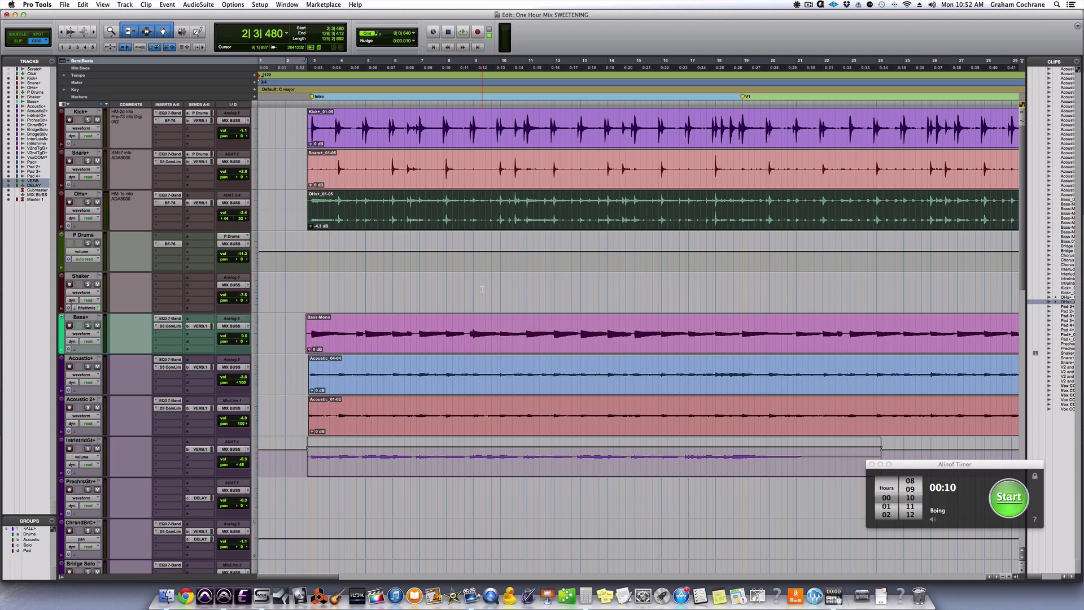
Step: Enlarge the first drum hits of the intro and inspect the EQ3 7-Band settings on the Snare+ track
key("super+bracketright")
key("super+bracketright")
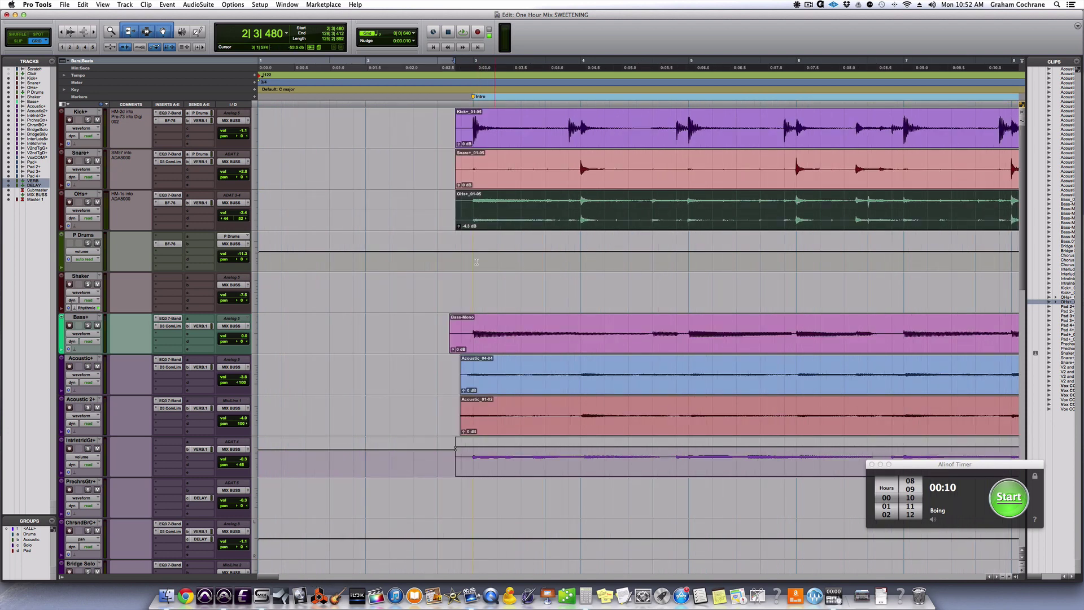
left_click(175, 154)
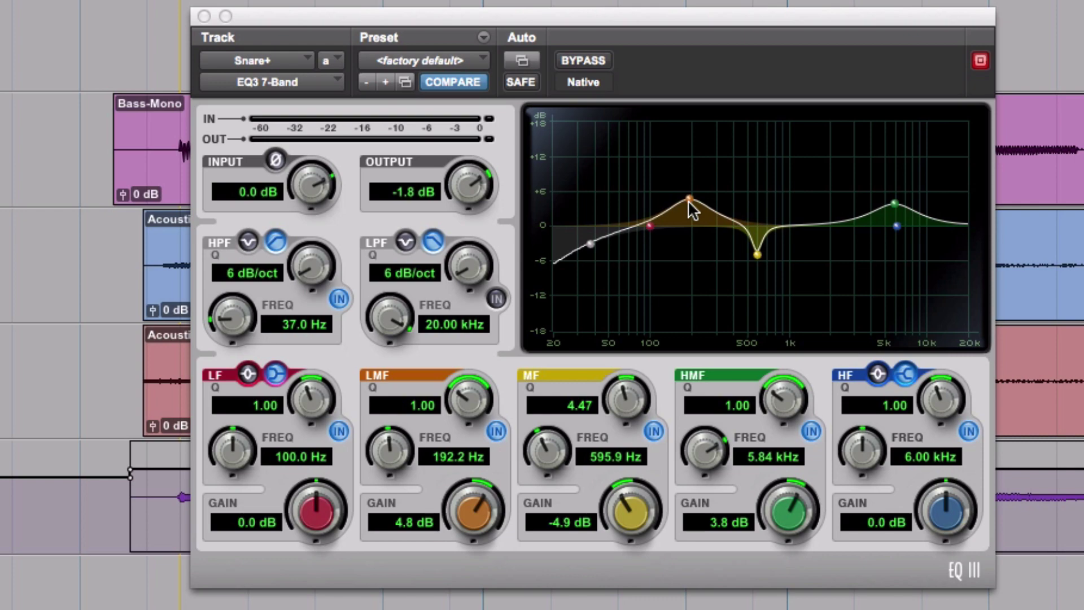
left_click(205, 16)
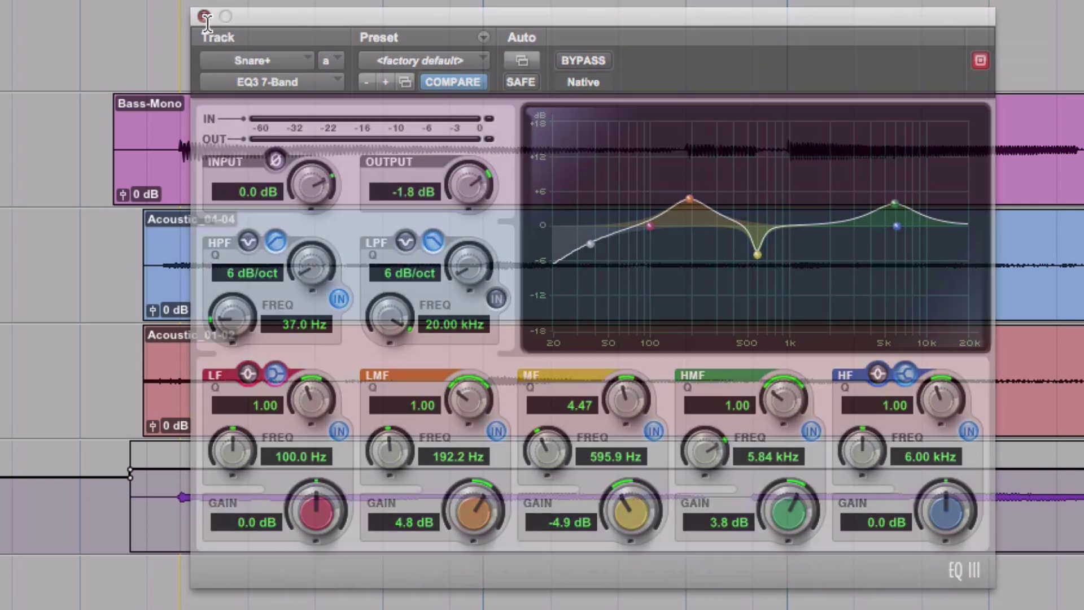
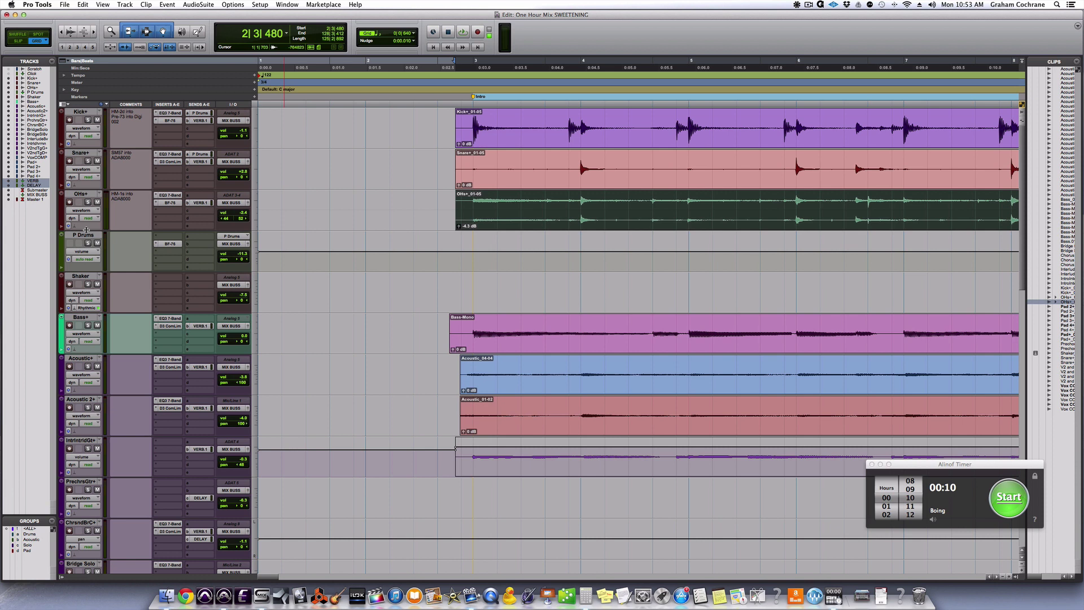
Step: Solo the drums and compare inverted and normal input polarity in the OHs+ EQ3 7-Band during intro playback
left_click(88, 201)
left_click(170, 195)
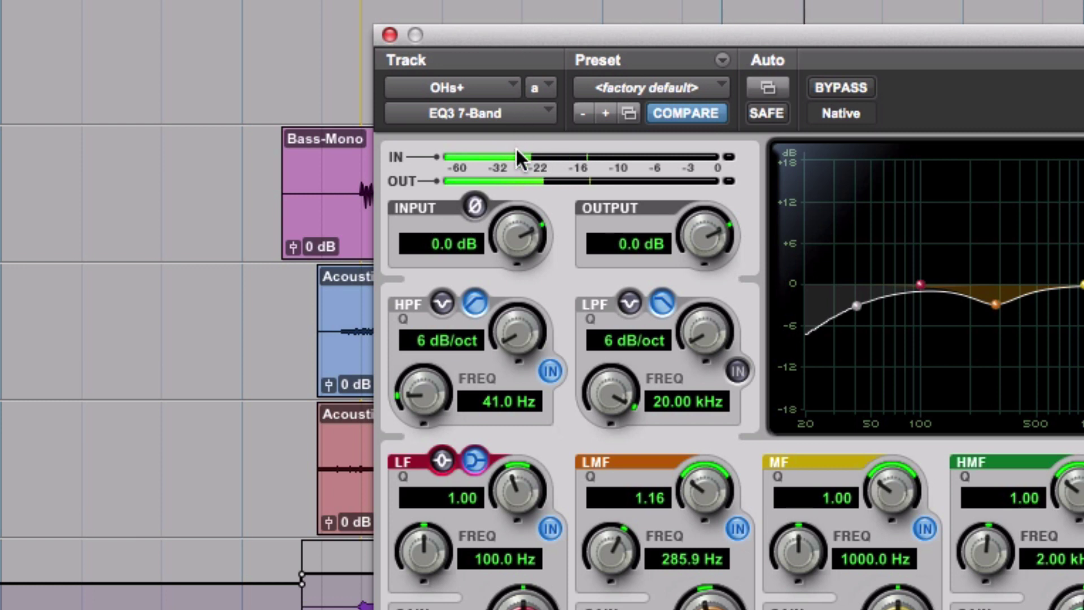
left_click(477, 208)
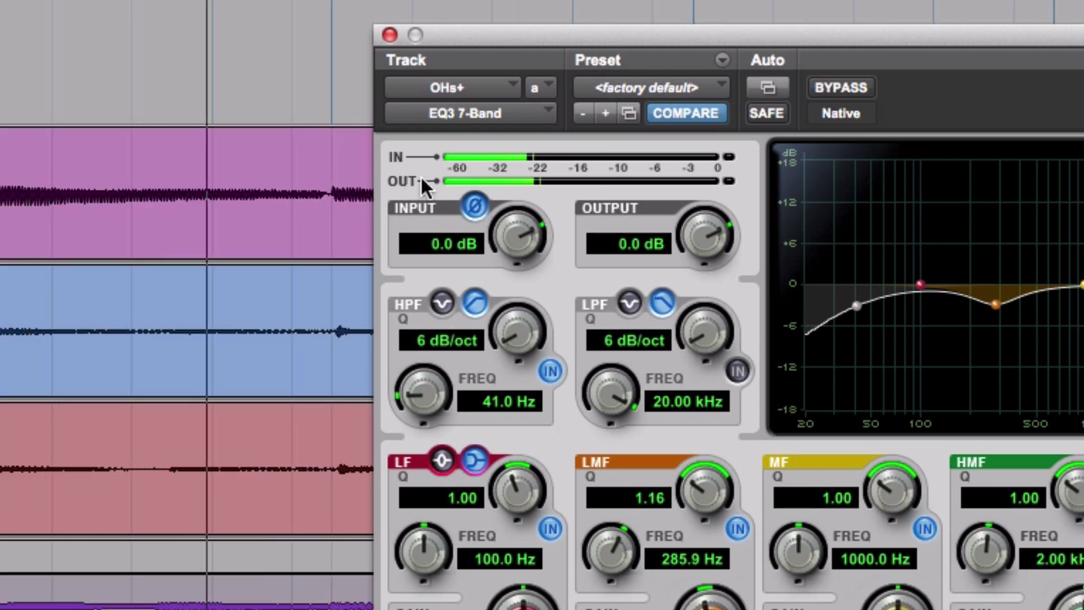
left_click(476, 212)
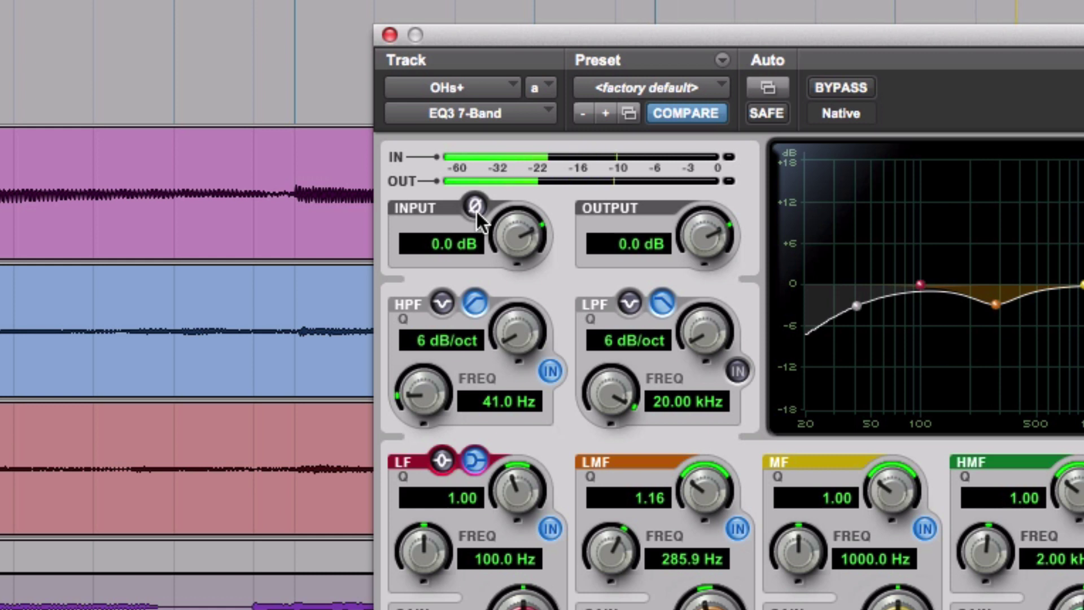
key("r")
key("r")
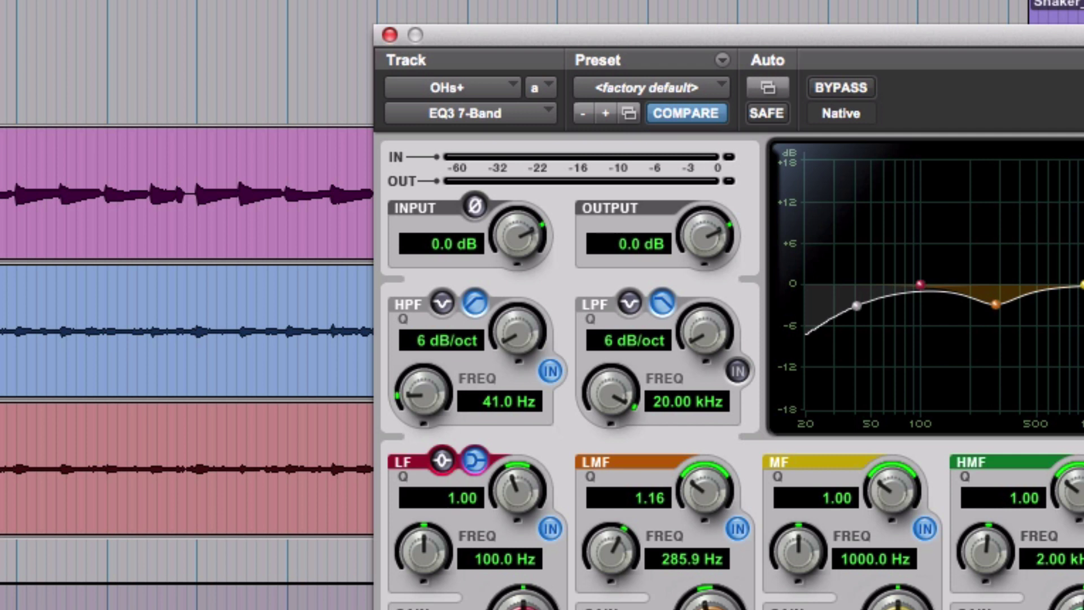
Step: Play the soloed drums from around bar 61 while switching the overheads' polarity back and forth, and close the EQ
key("space")
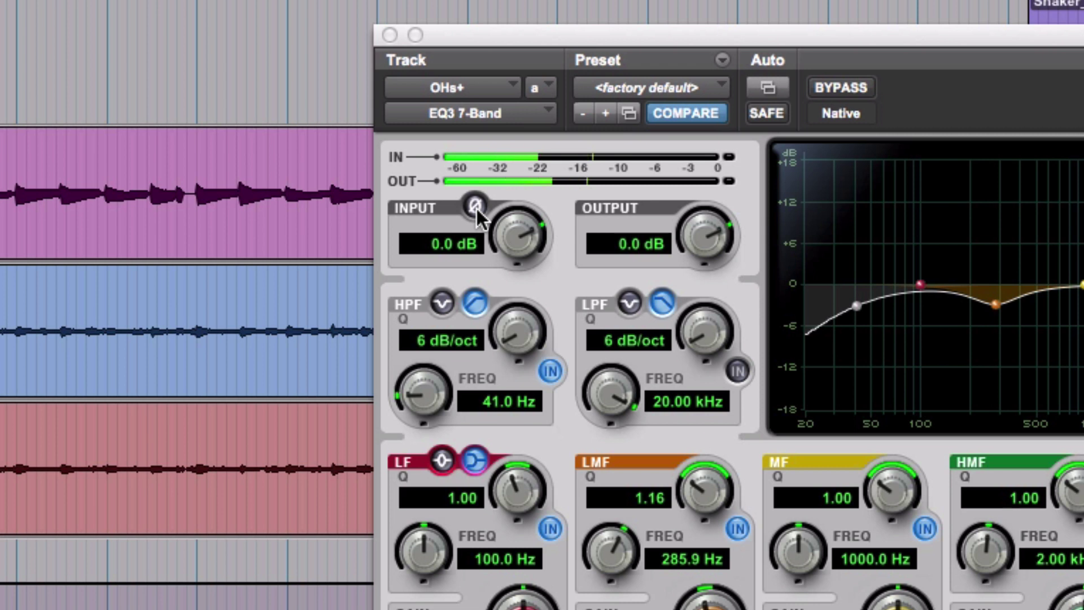
left_click(475, 207)
left_click(476, 208)
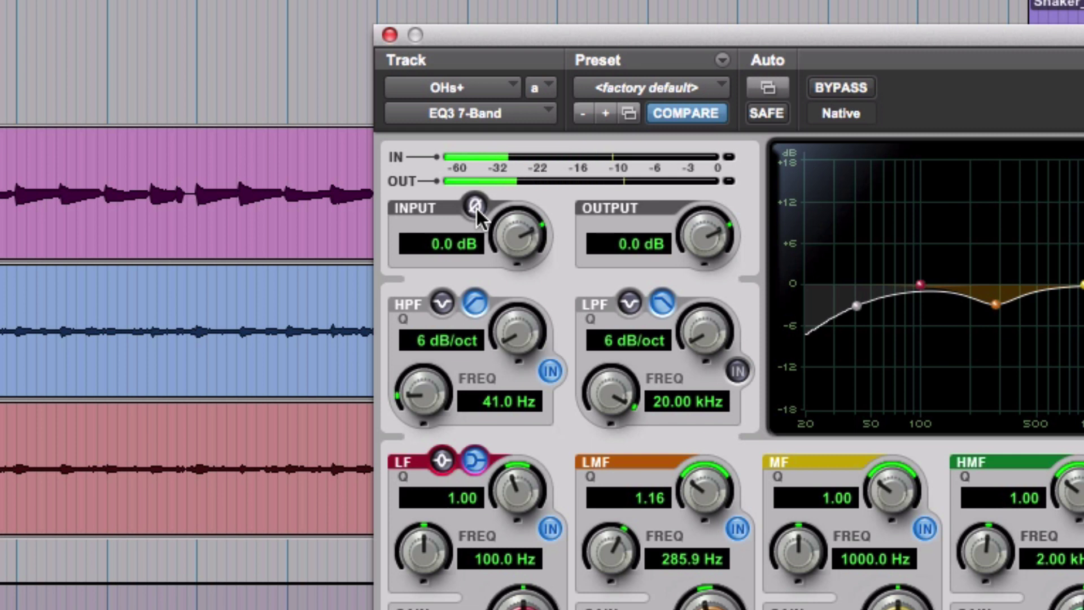
left_click(477, 208)
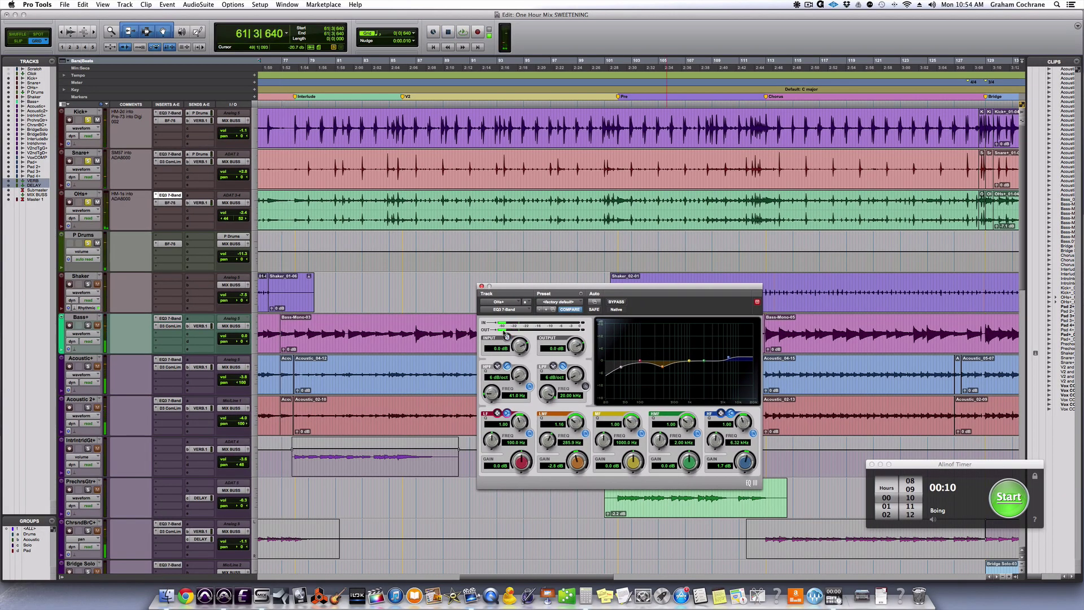
left_click(481, 286)
key("space")
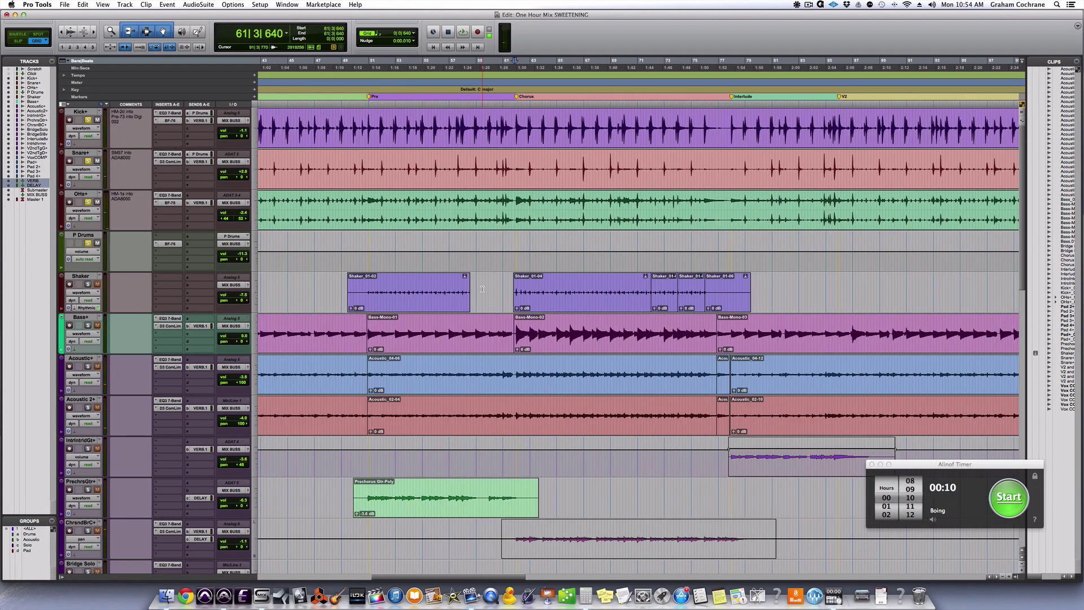
Step: Clear the drum solos and compare the overheads' inverted and normal polarity in the full mix from the song's start
left_click(89, 243, "alt")
key("Return")
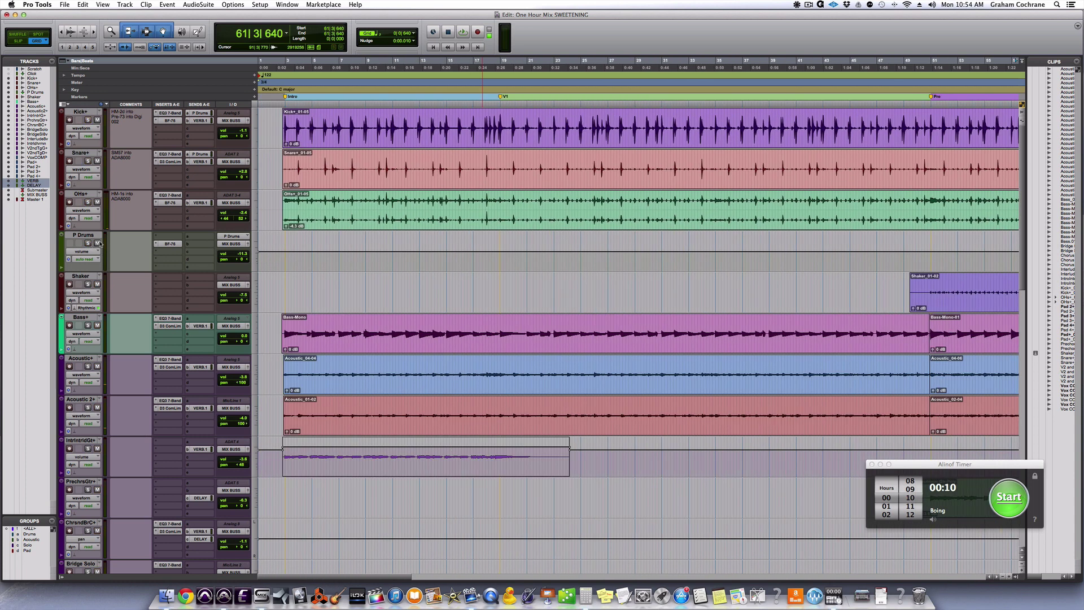
left_click(368, 225)
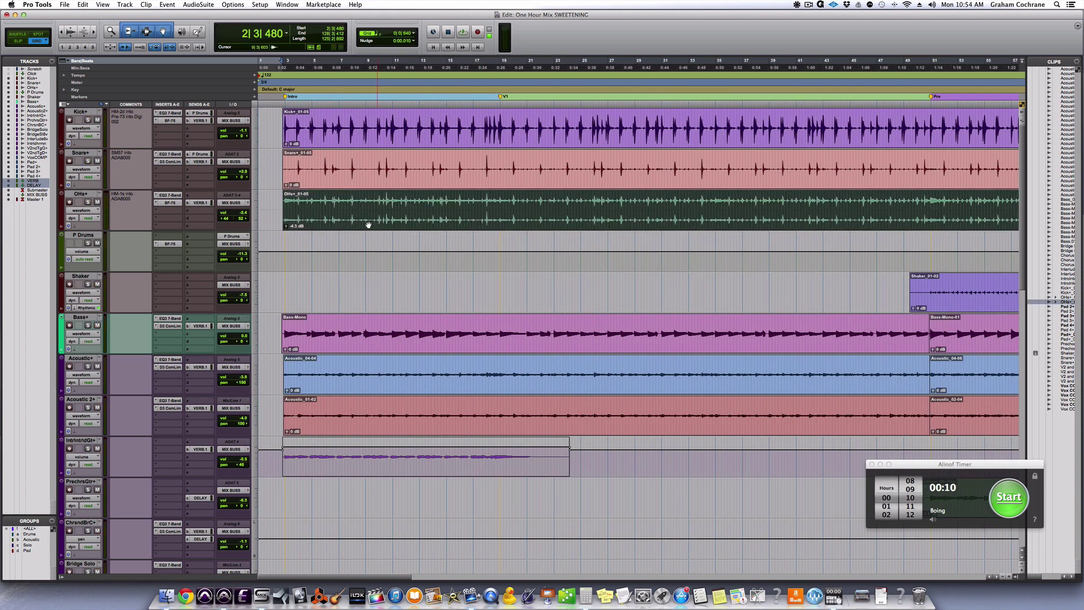
left_click(168, 195)
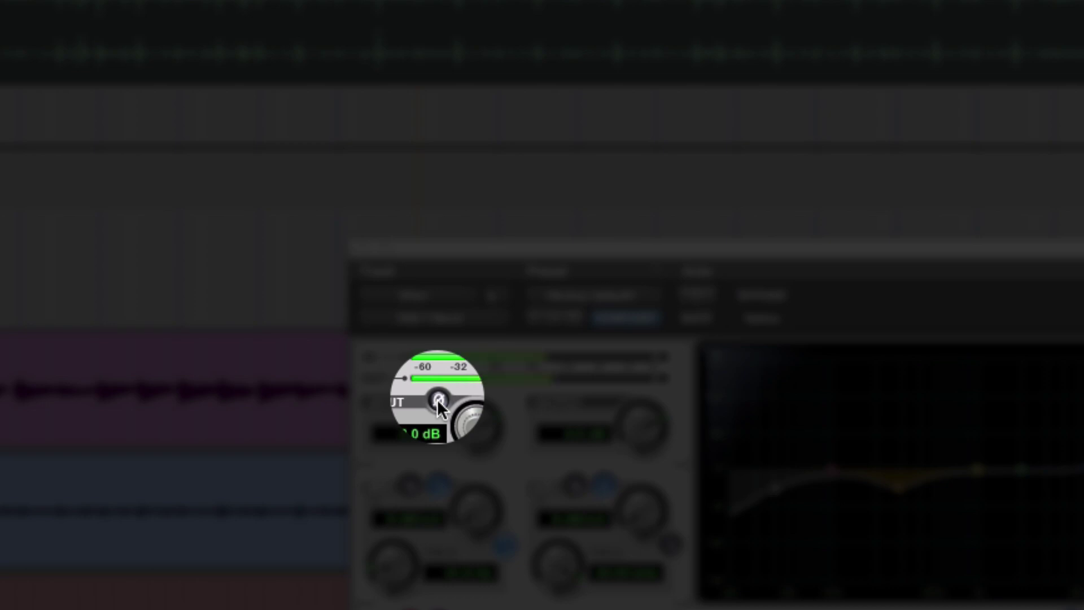
left_click(439, 398)
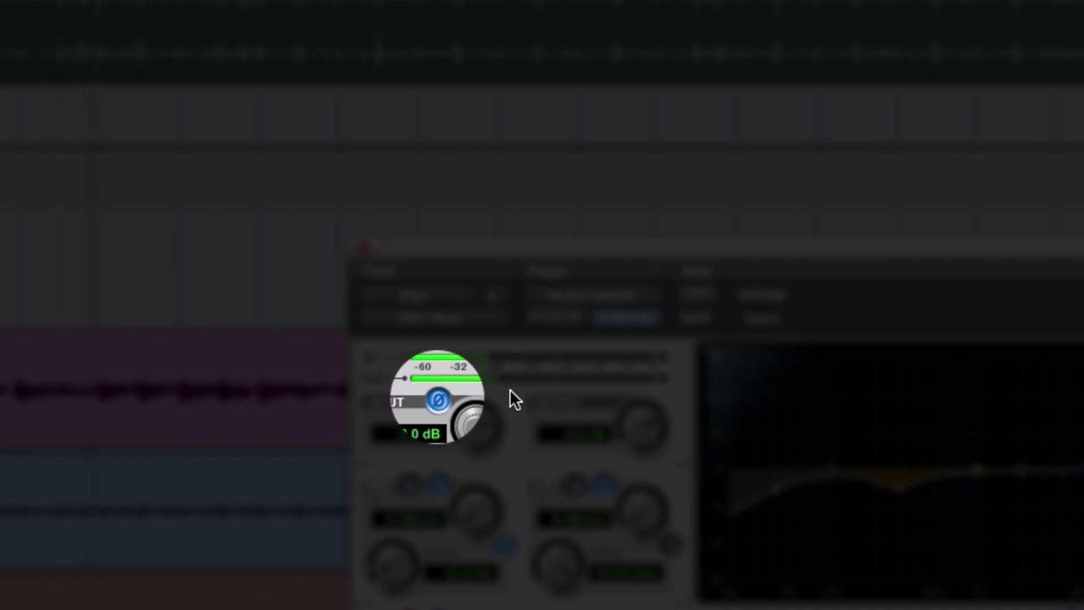
left_click(436, 398)
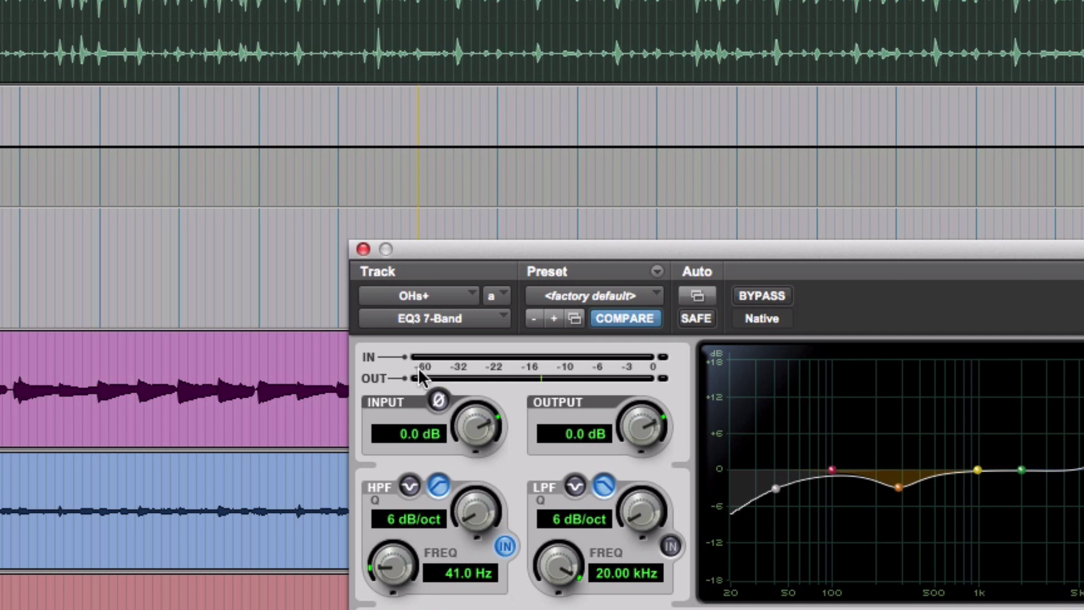
left_click(362, 249)
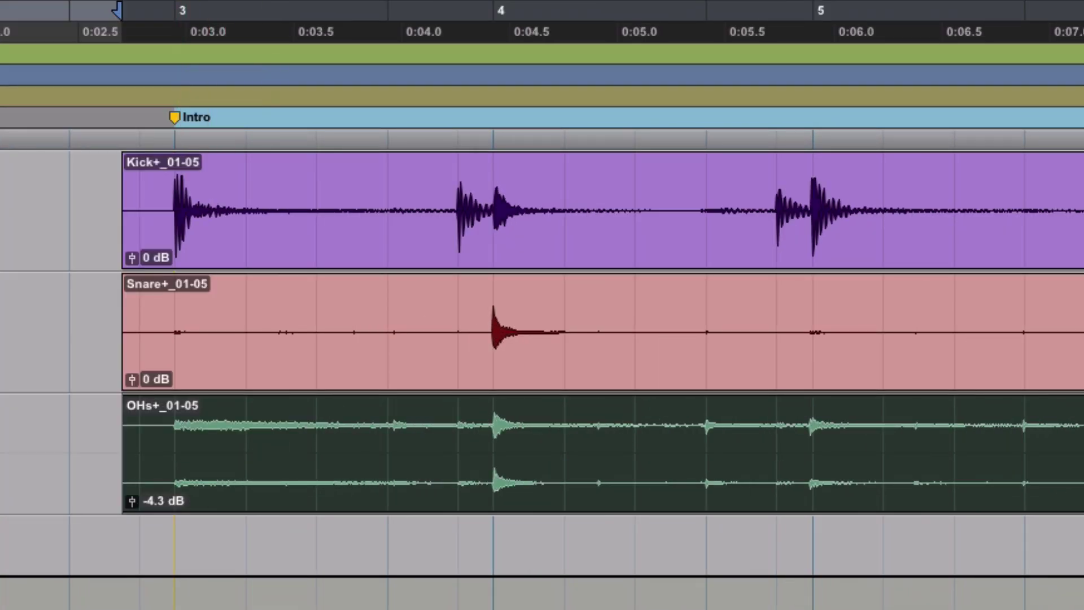
Step: Enlarge the snare hit at bar 4 in time and waveform height on the kick, snare and overhead tracks
left_click(506, 419)
scroll(508, 419, "up", 5)
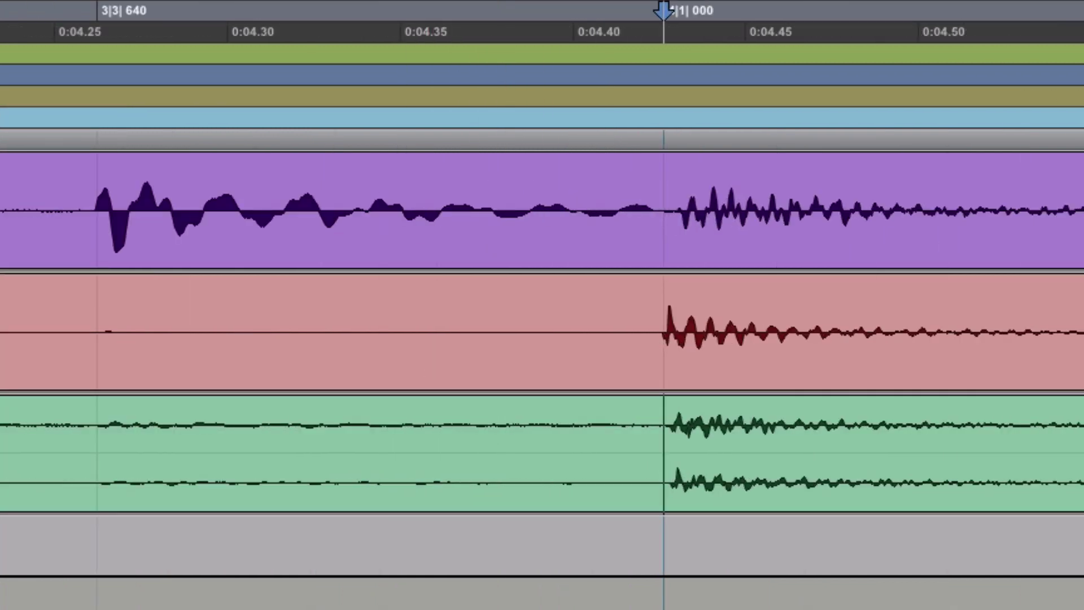
key("super+alt+bracketright")
key("super+alt+bracketright")
key("super+alt+bracketright")
key("super+alt+bracketright")
key("t")
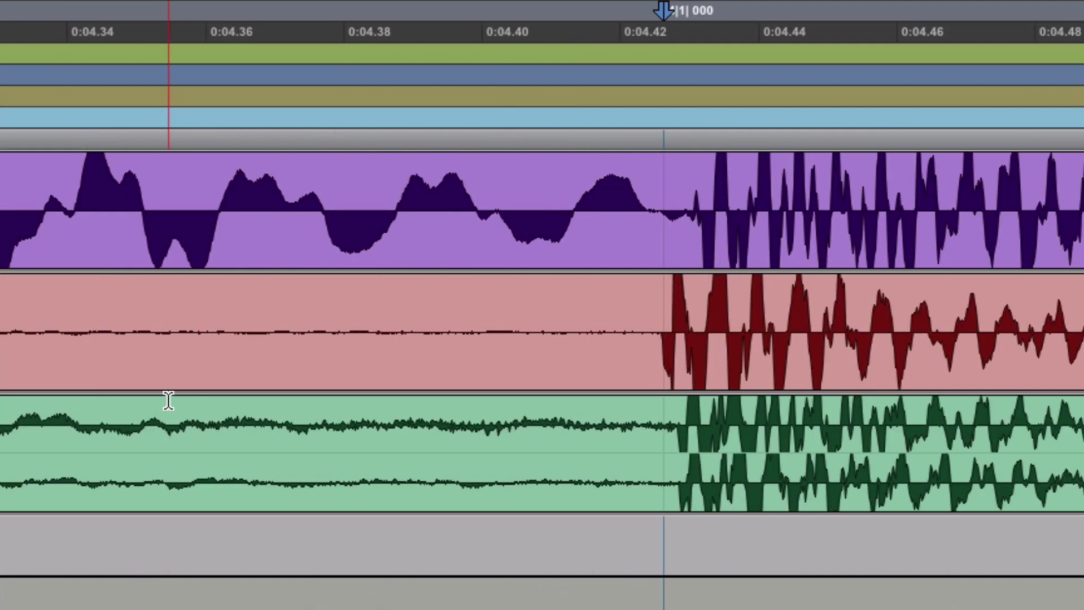
key("t")
key("t")
key("t")
key("r")
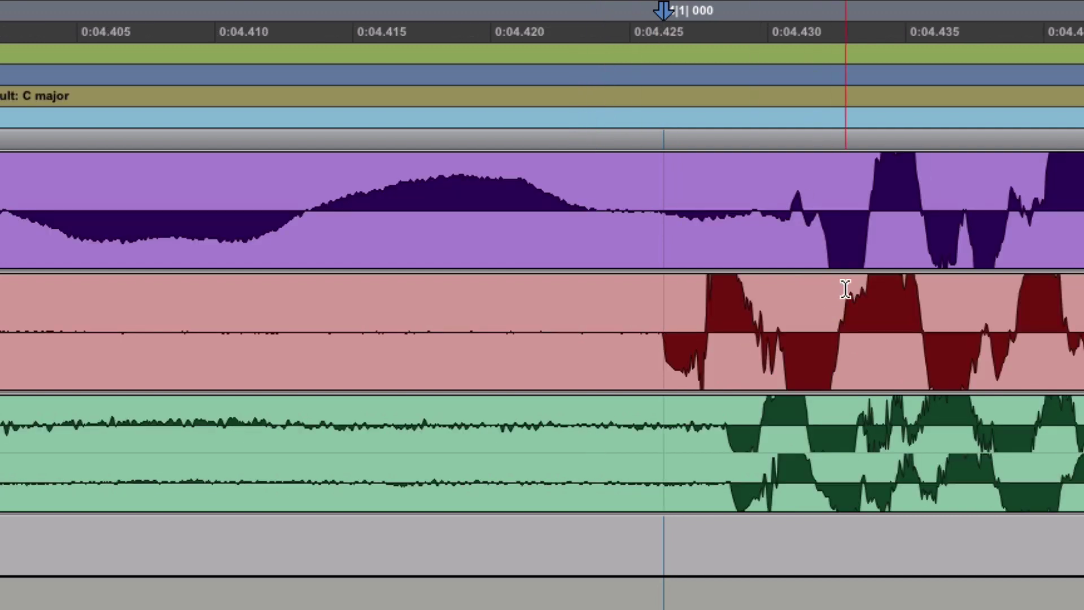
Step: Compare snare and overhead polarity at bar 4 by selecting one downward snare swing and extending the selection to the OHs+ track
left_click(849, 235)
left_click(859, 342)
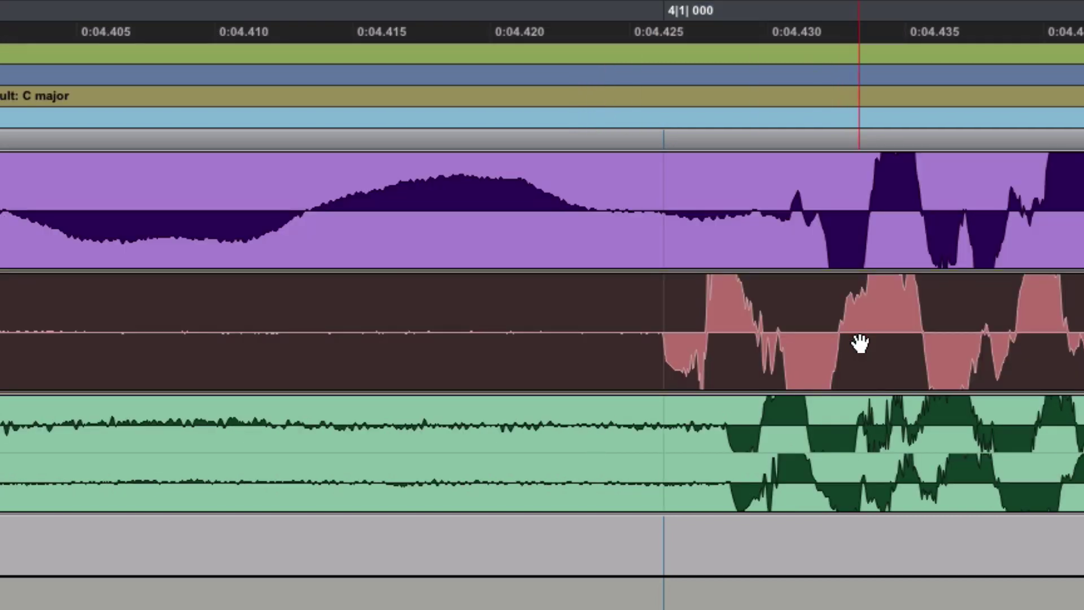
scroll(859, 343, "right", 5)
left_click(267, 472)
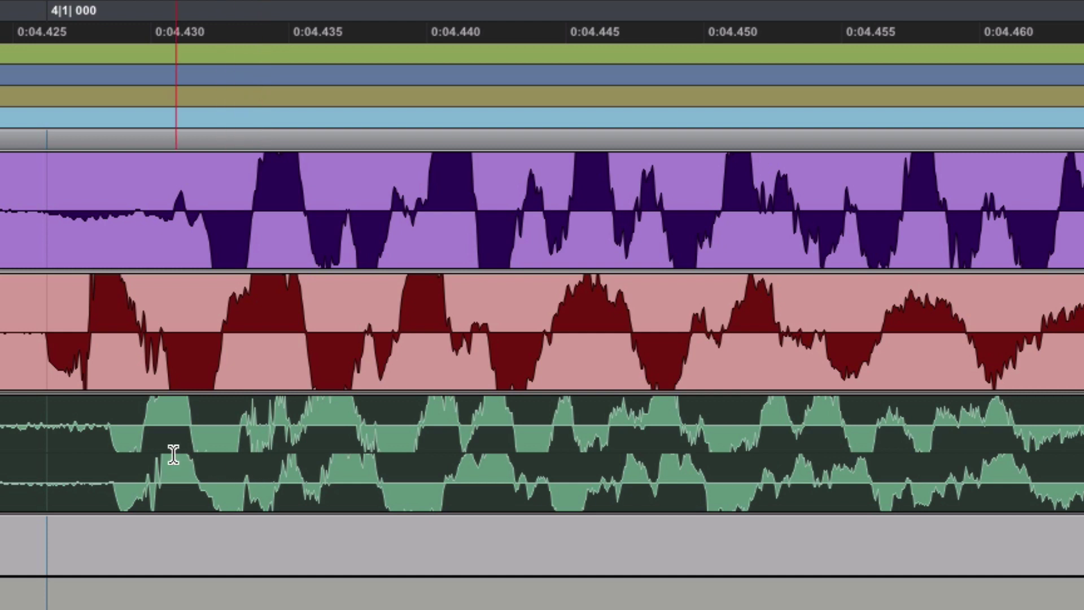
left_click(152, 336)
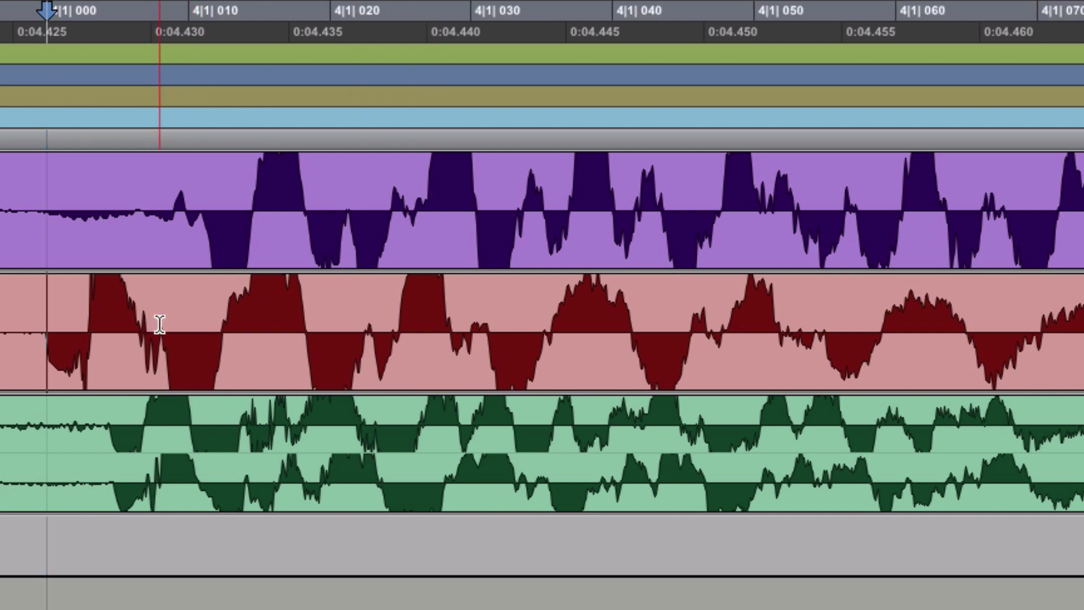
left_click_drag(160, 325, 224, 337)
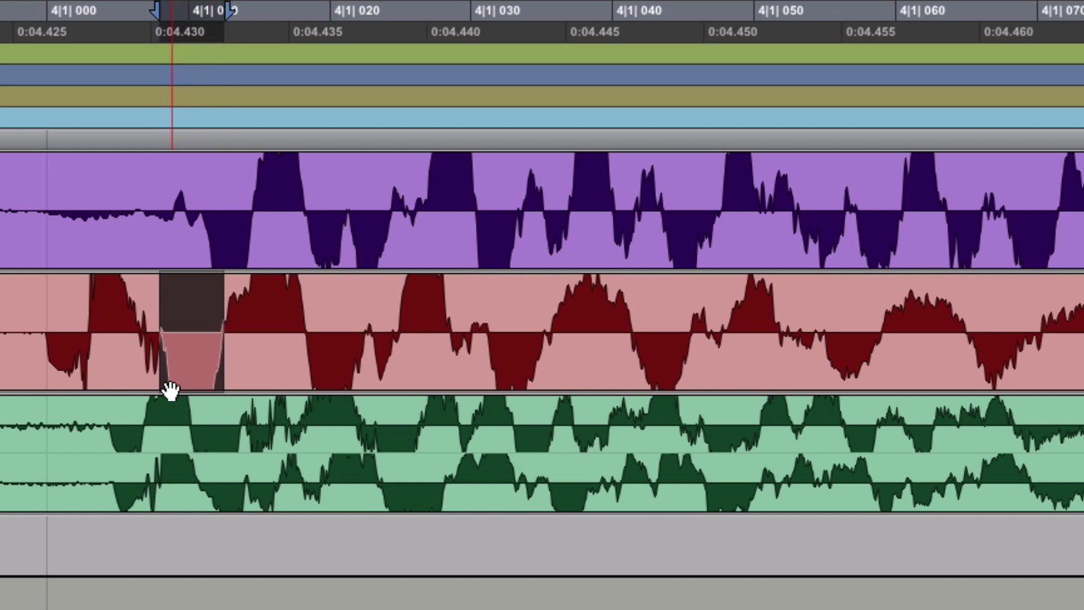
left_click(165, 411, "shift")
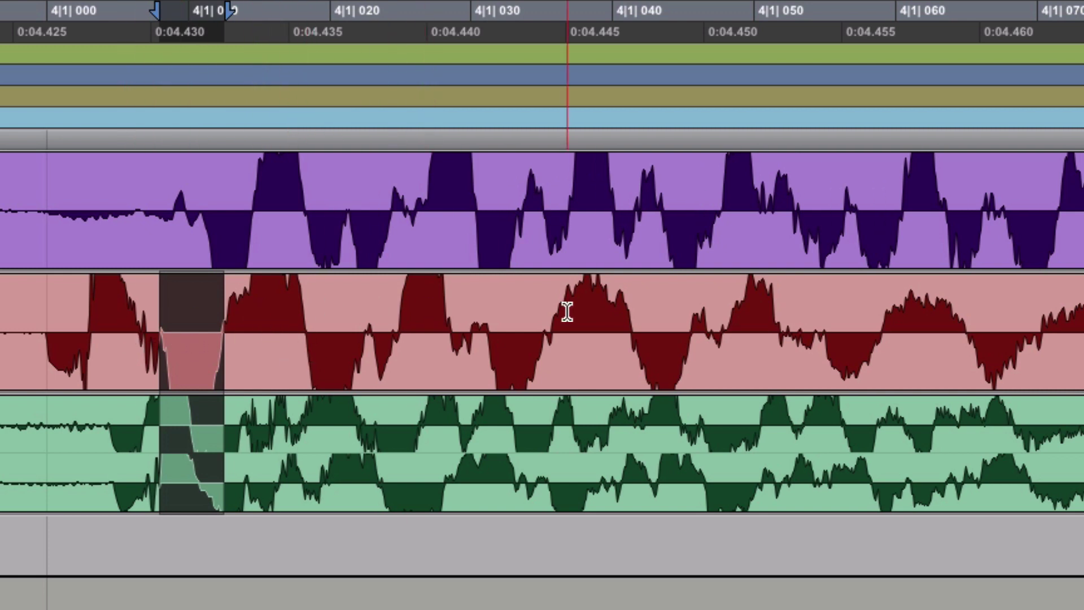
Step: Find the snare hit at bar 6 and enlarge its start on the drum waveforms
scroll(567, 312, "down", 2)
scroll(655, 304, "right", 8)
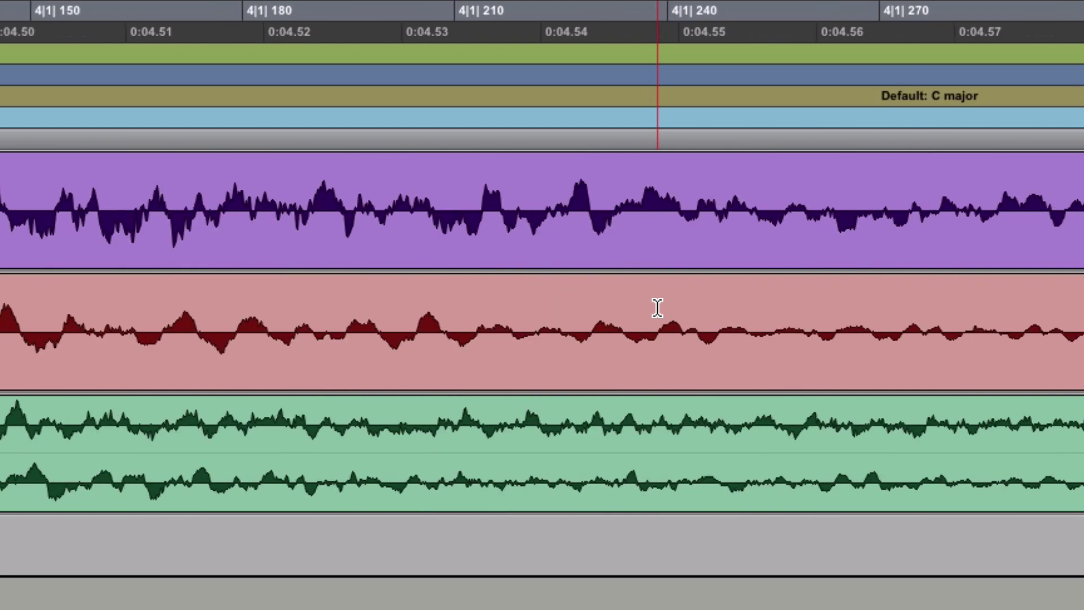
scroll(657, 307, "right", 20)
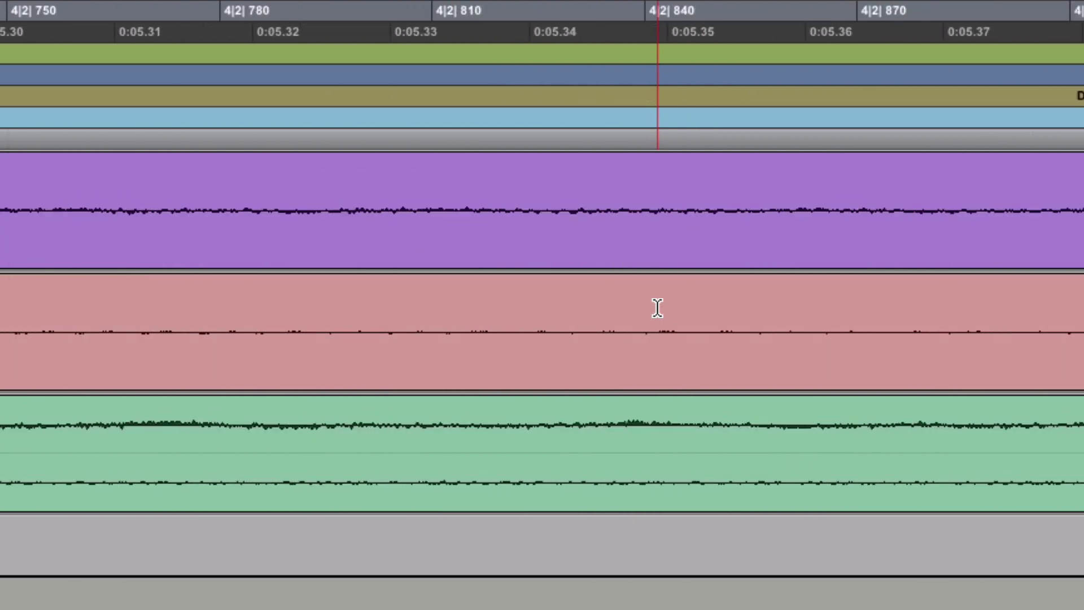
scroll(657, 307, "right", 16)
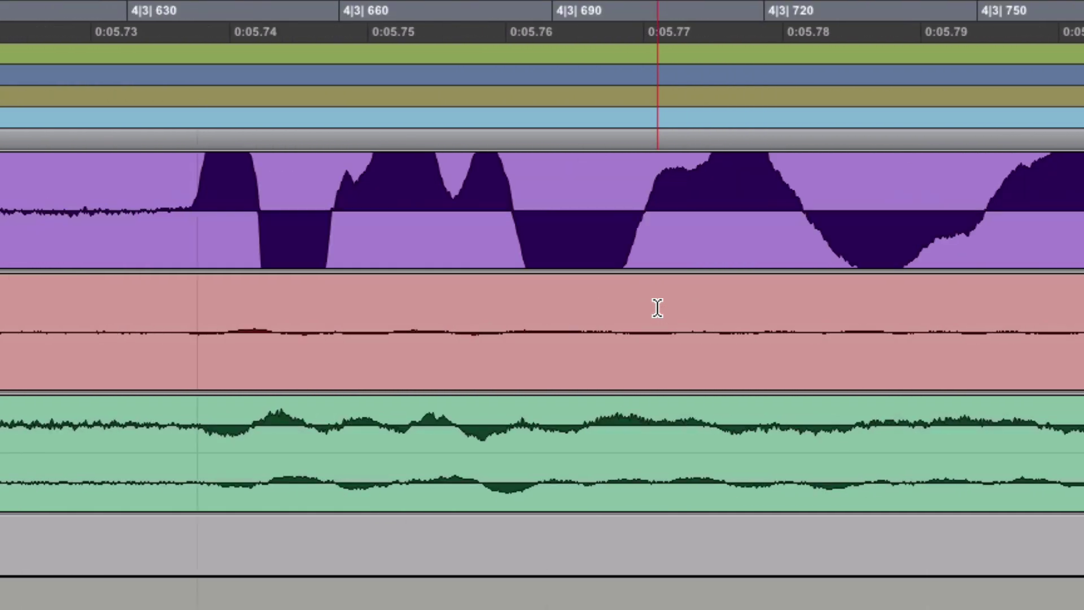
scroll(657, 308, "right", 5)
scroll(657, 307, "right", 20)
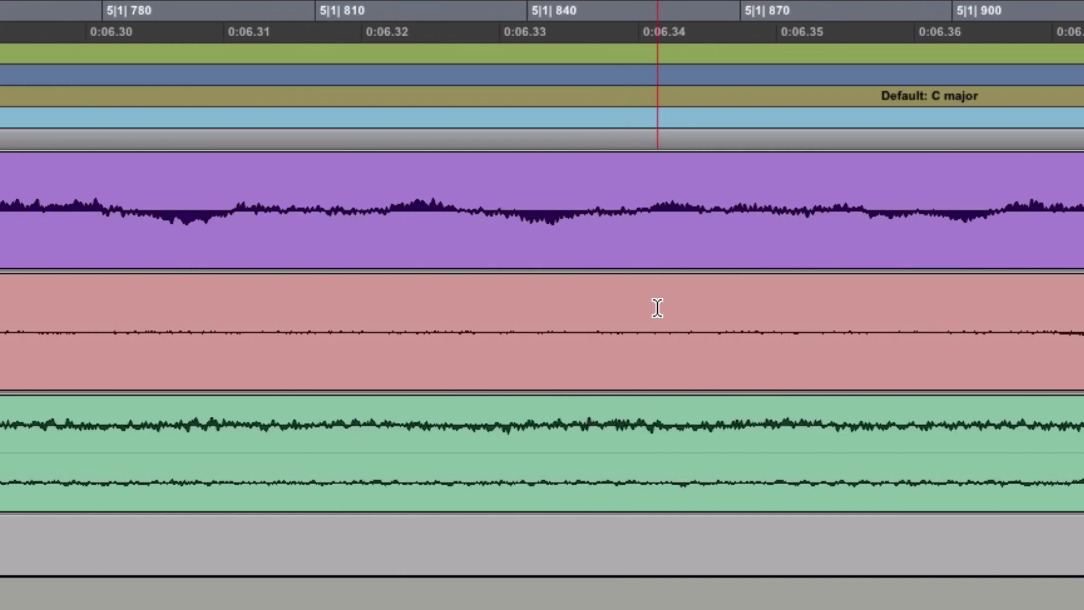
scroll(657, 307, "right", 20)
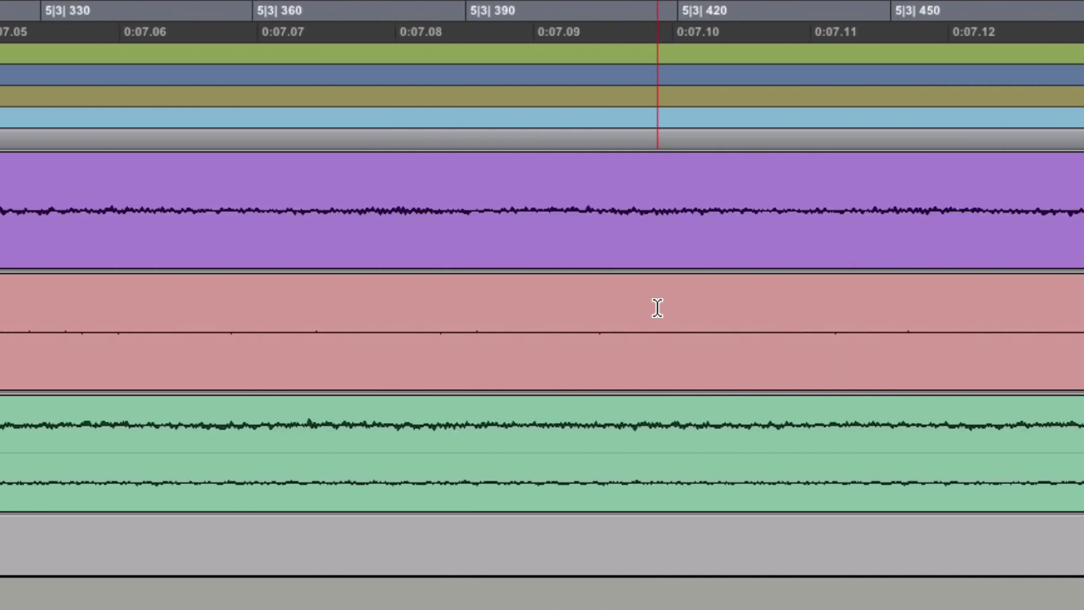
scroll(657, 308, "right", 3)
scroll(657, 307, "down", 3)
scroll(657, 308, "left", 5)
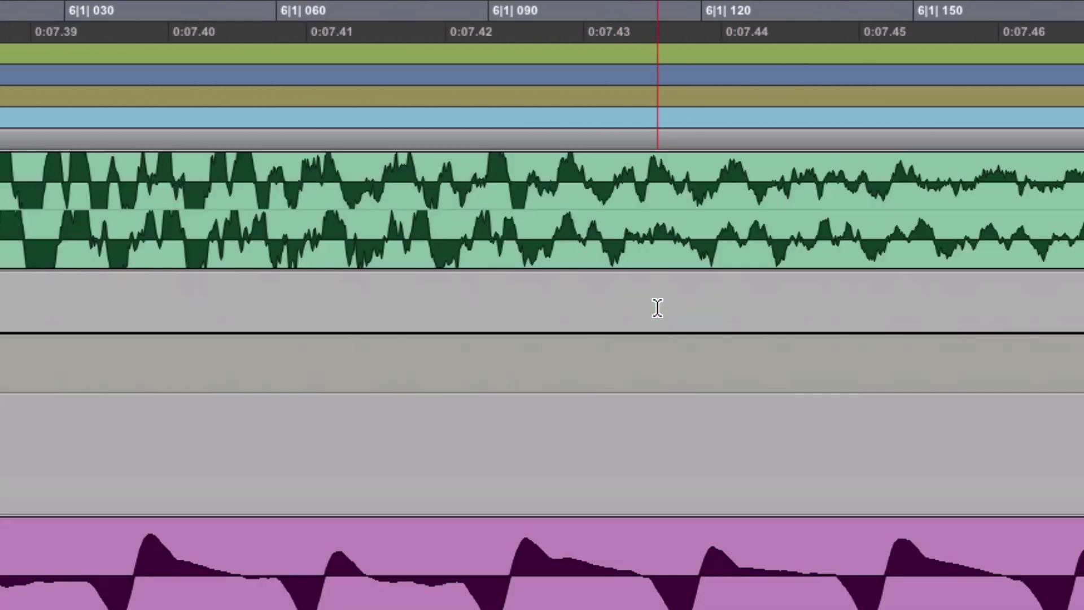
scroll(657, 308, "up", 3)
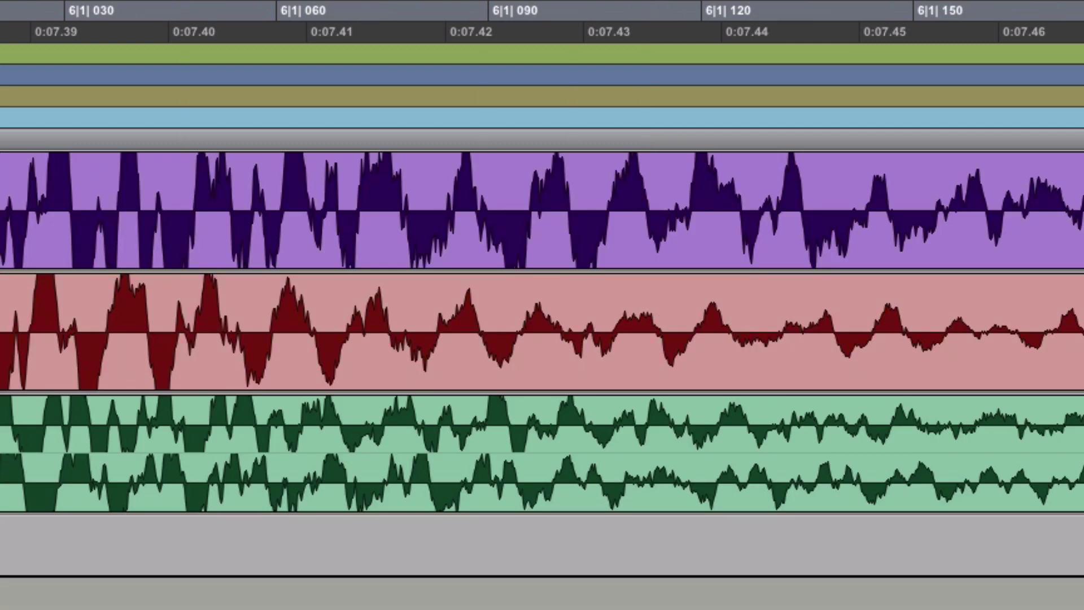
key("t")
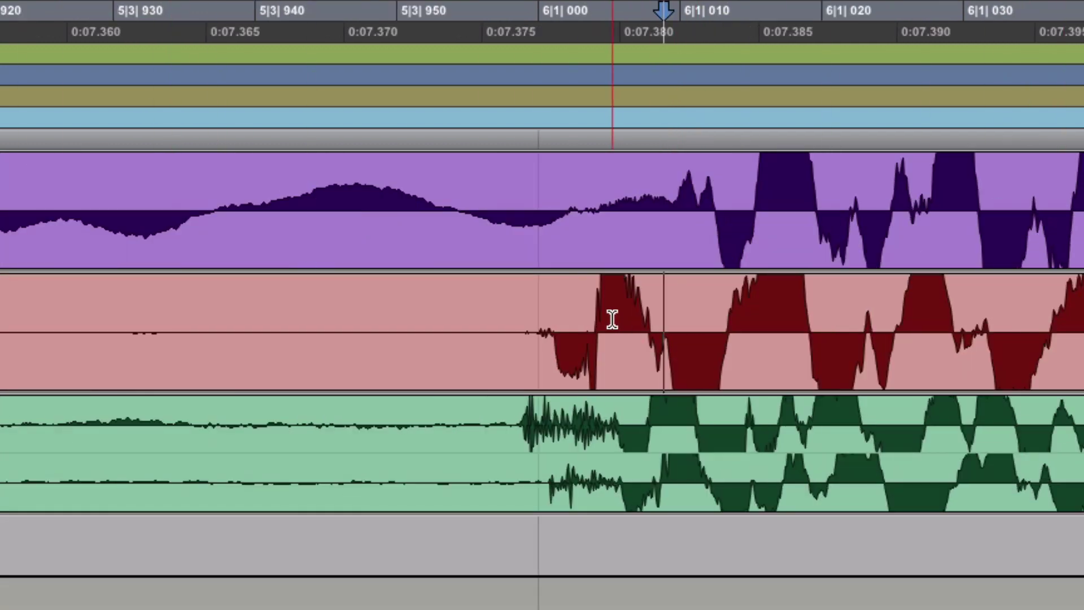
Step: Compare two downward snare swings at bar 6 with the overheads by extending each selection to the OHs+ track
left_click_drag(601, 315, 718, 321)
left_click(625, 407, "shift")
left_click(691, 397, "shift")
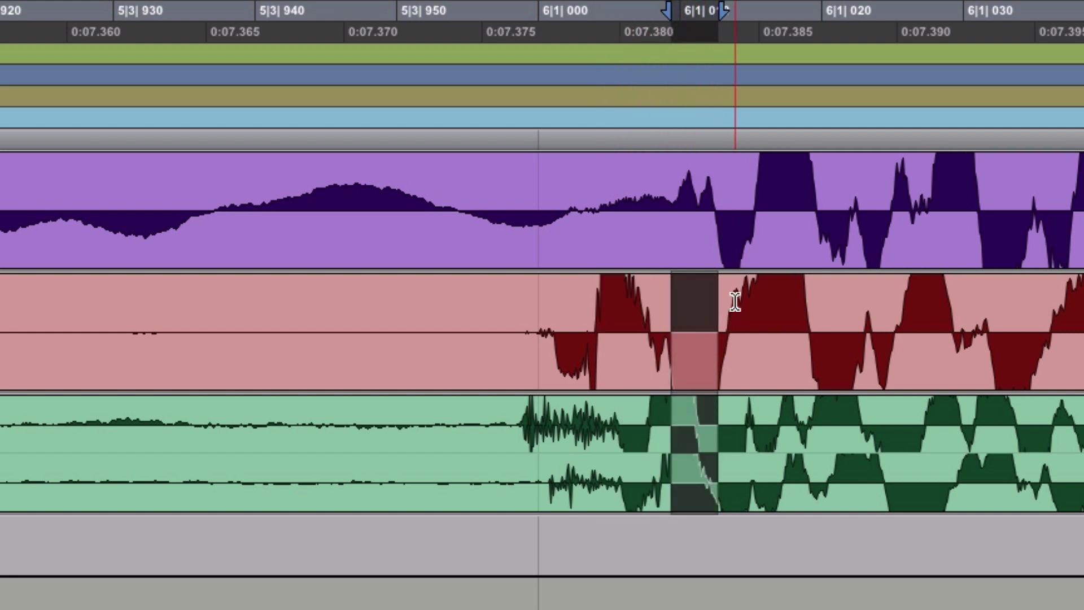
left_click_drag(815, 318, 859, 333)
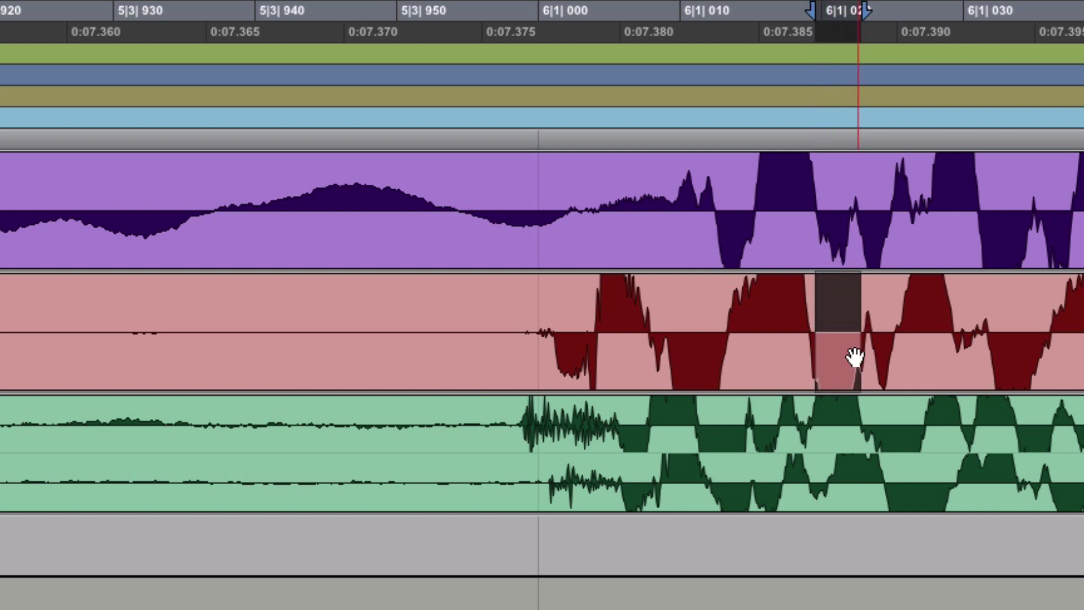
left_click(832, 415, "shift")
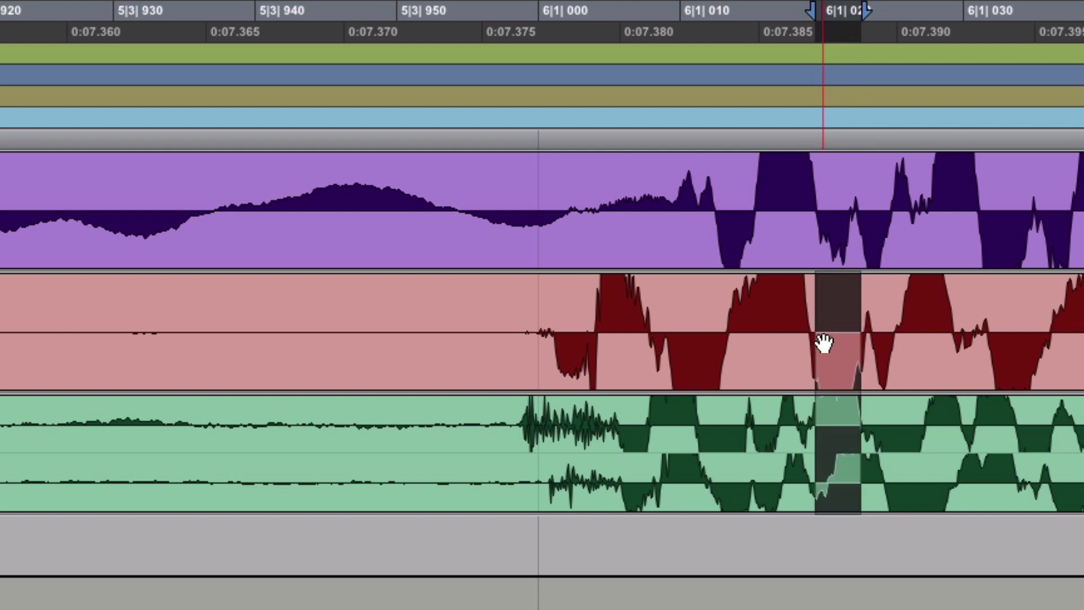
Step: Invert the input polarity in the OHs+ track's EQ3 7-Band, comparing both polarity settings during playback
left_click(819, 415)
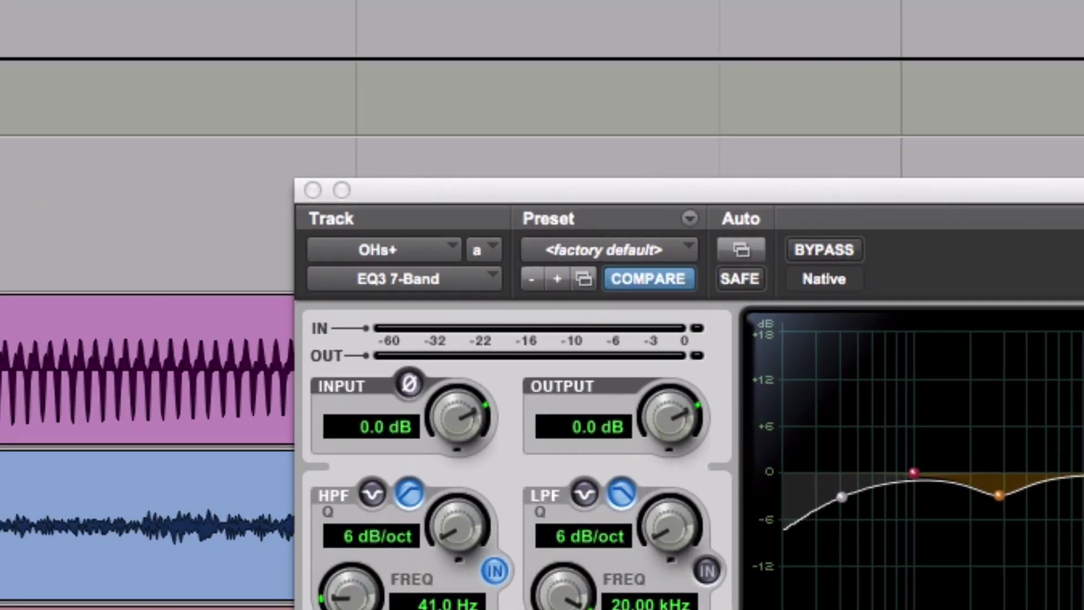
key("space")
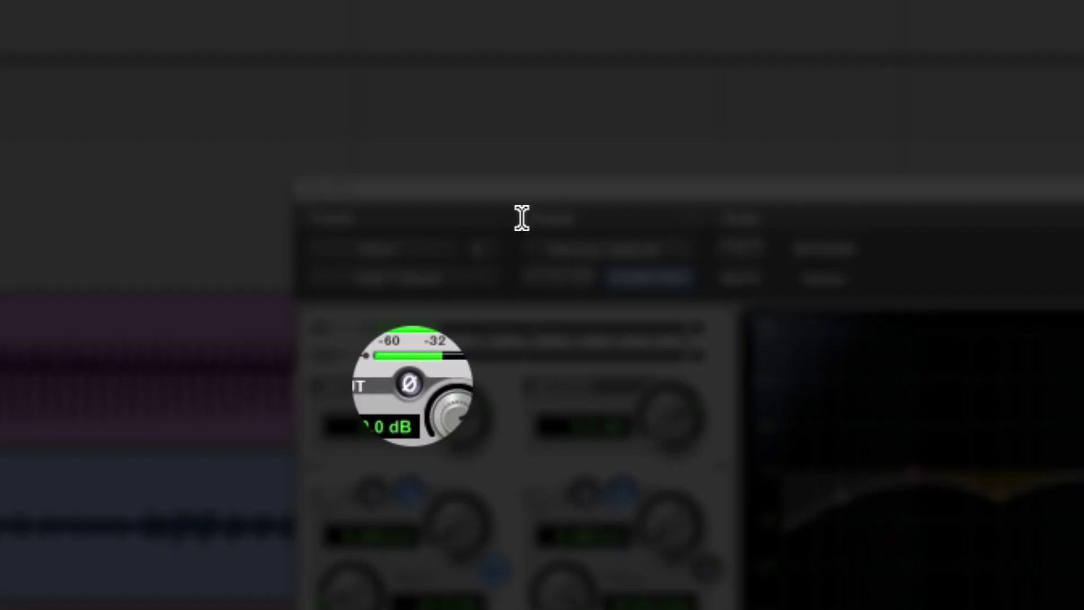
left_click(408, 380)
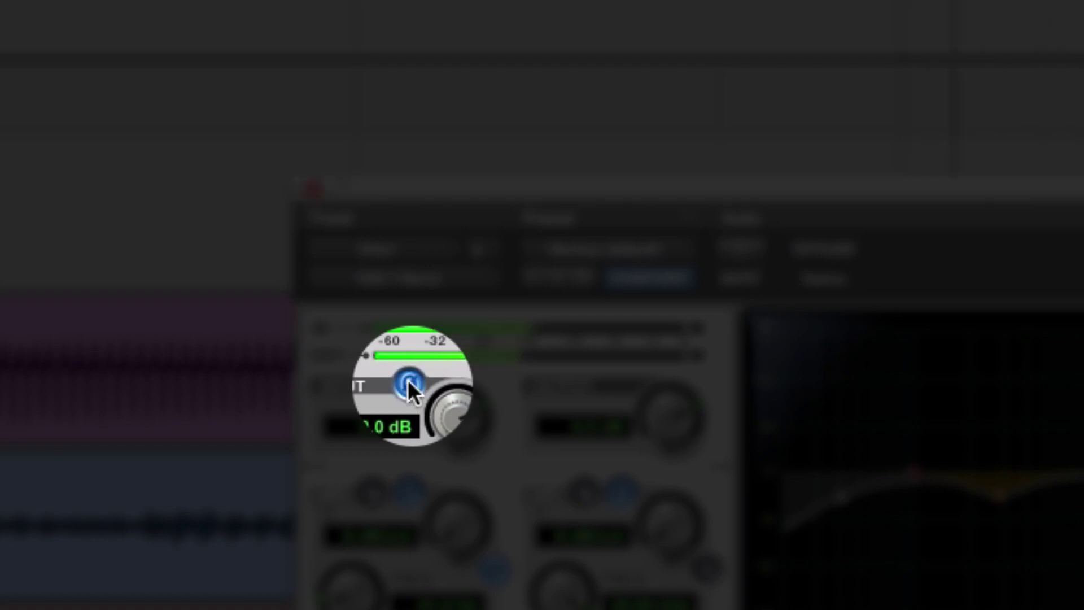
left_click(407, 380)
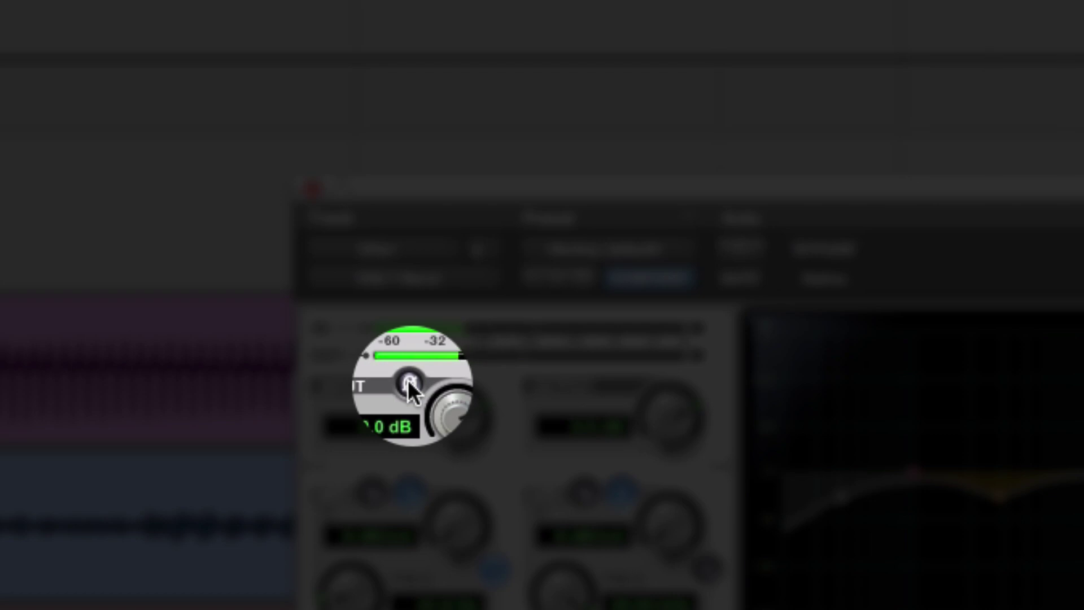
left_click(407, 379)
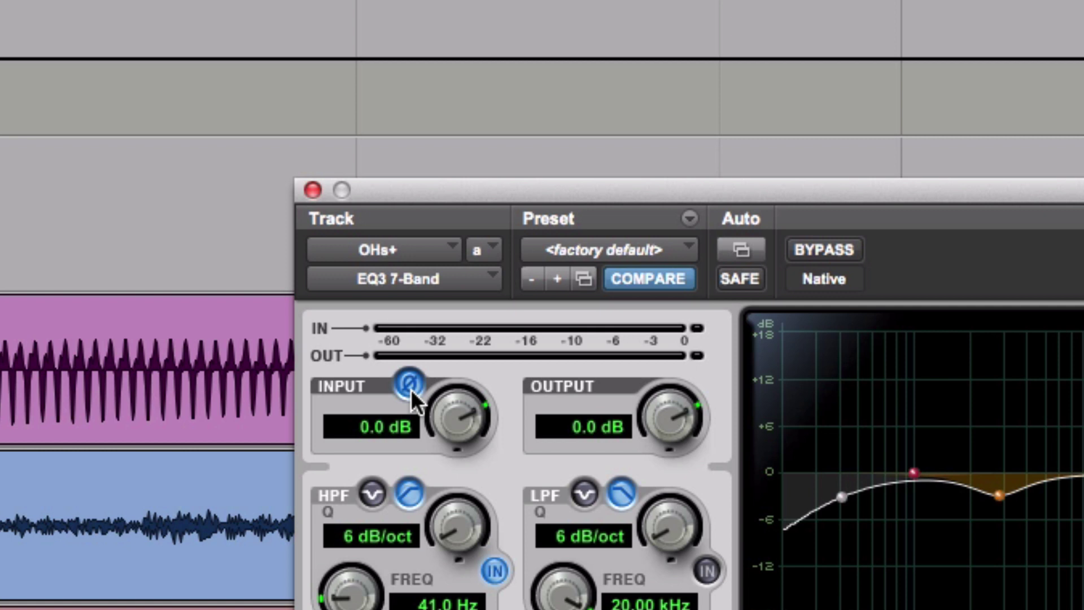
left_click(409, 385)
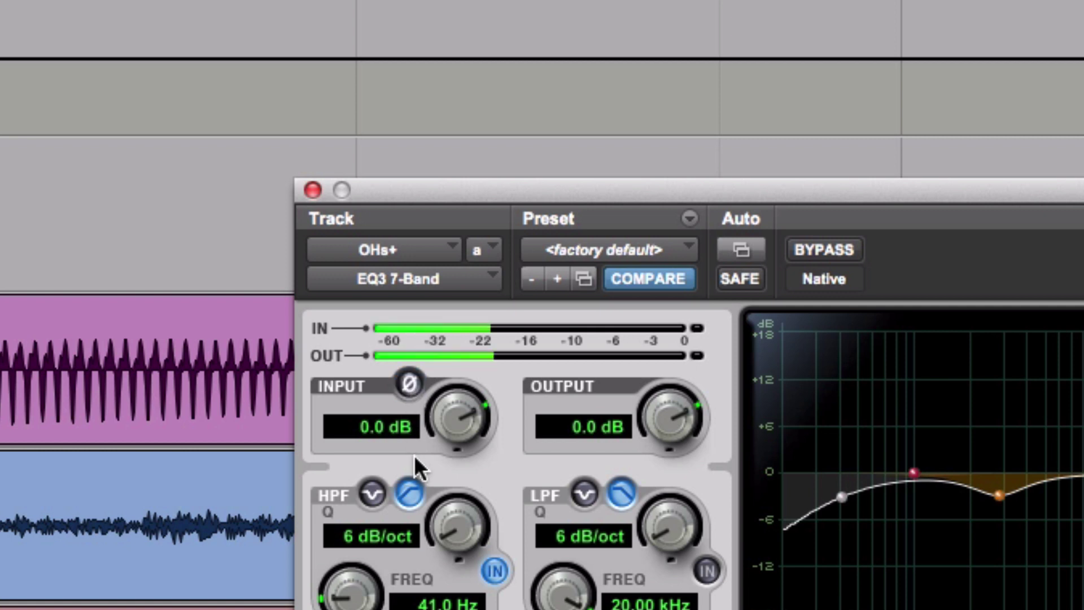
left_click(409, 385)
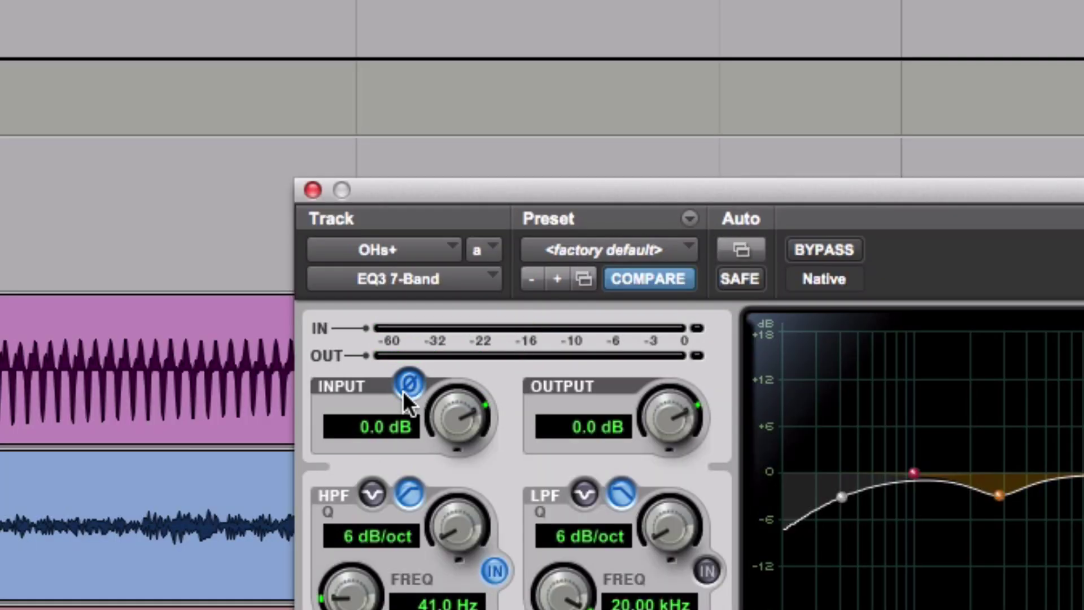
left_click(312, 189)
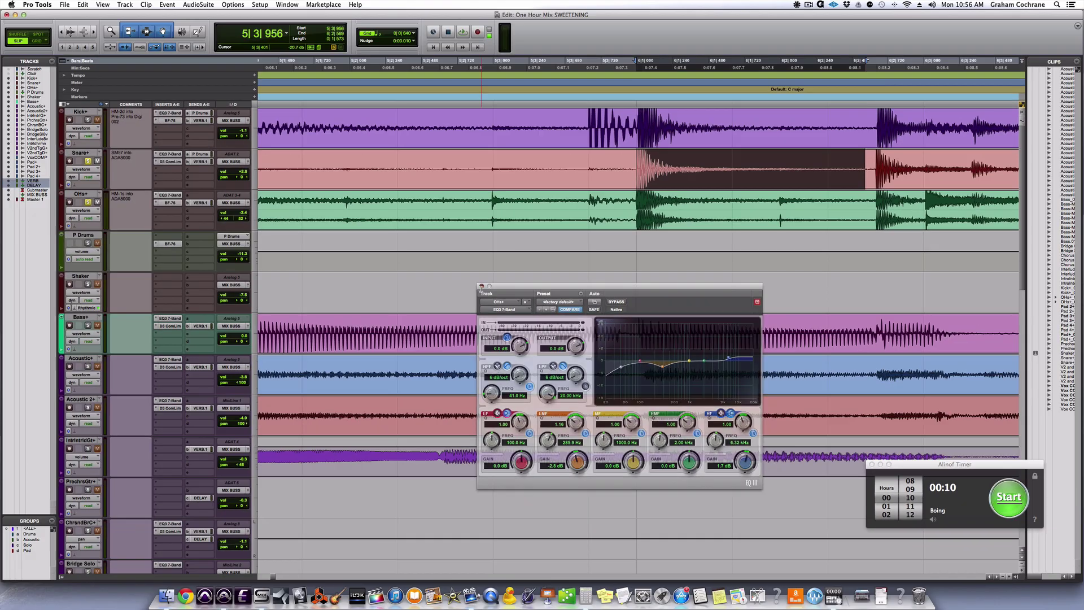
Step: Examine the EQ3 7-Band settings on the Snare+ and OHs+ tracks
left_click(172, 153)
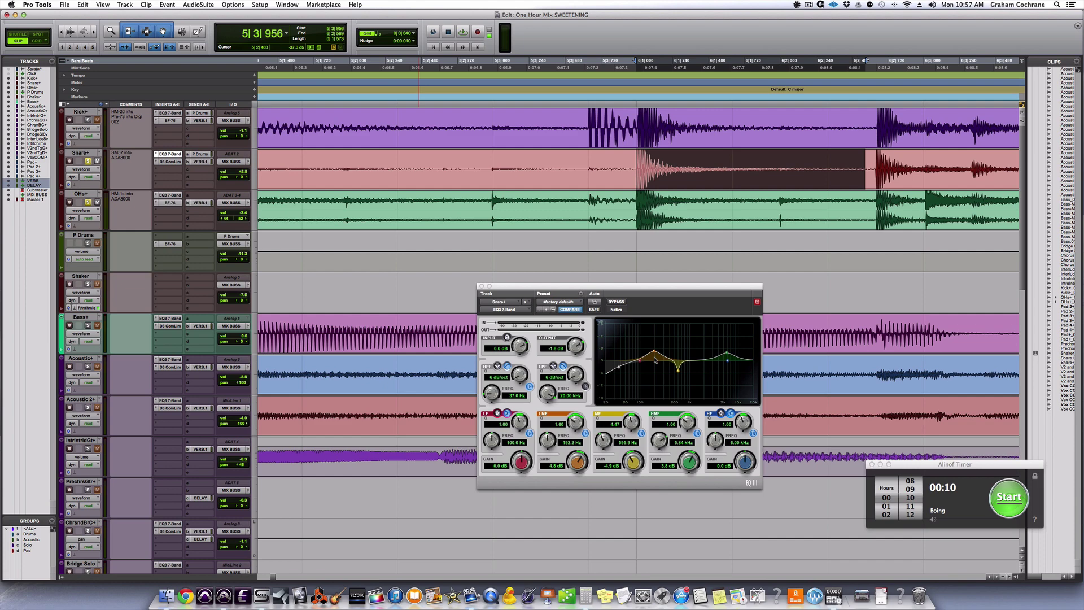
left_click(481, 286)
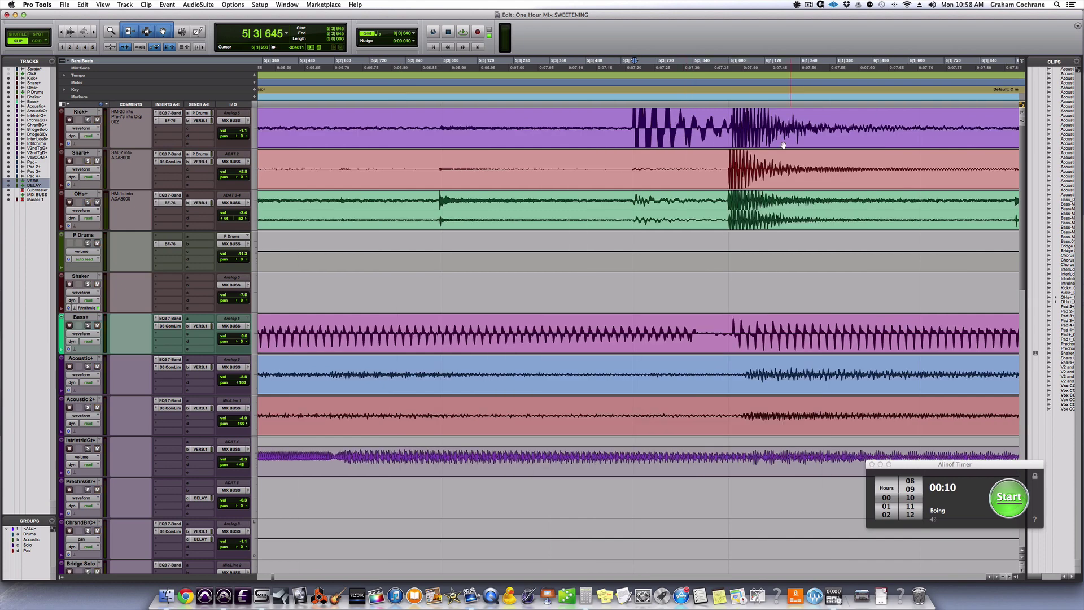
key("alt+a")
key("r")
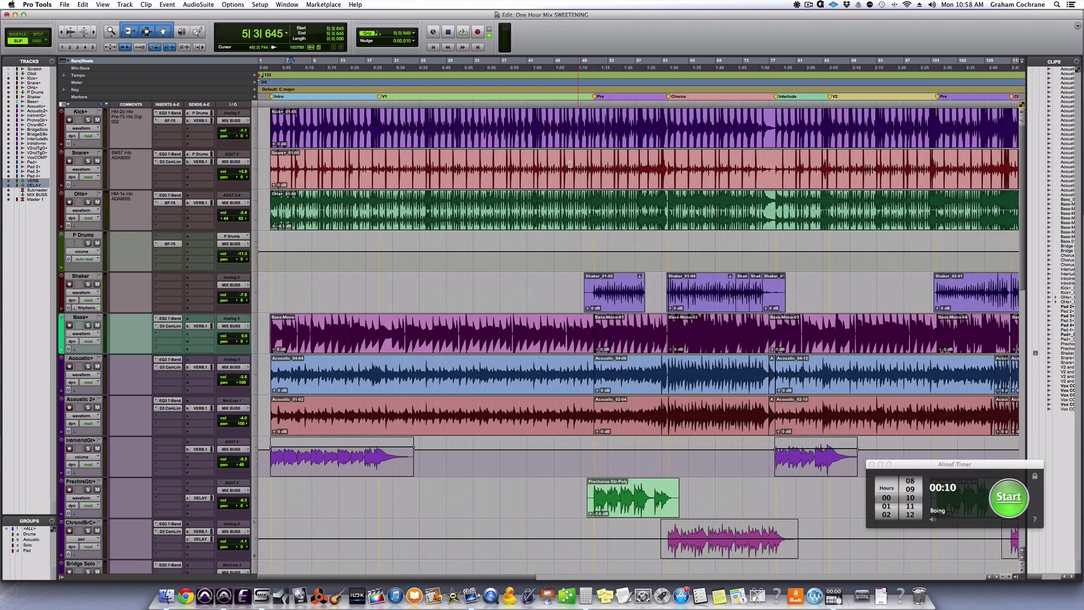
key("t")
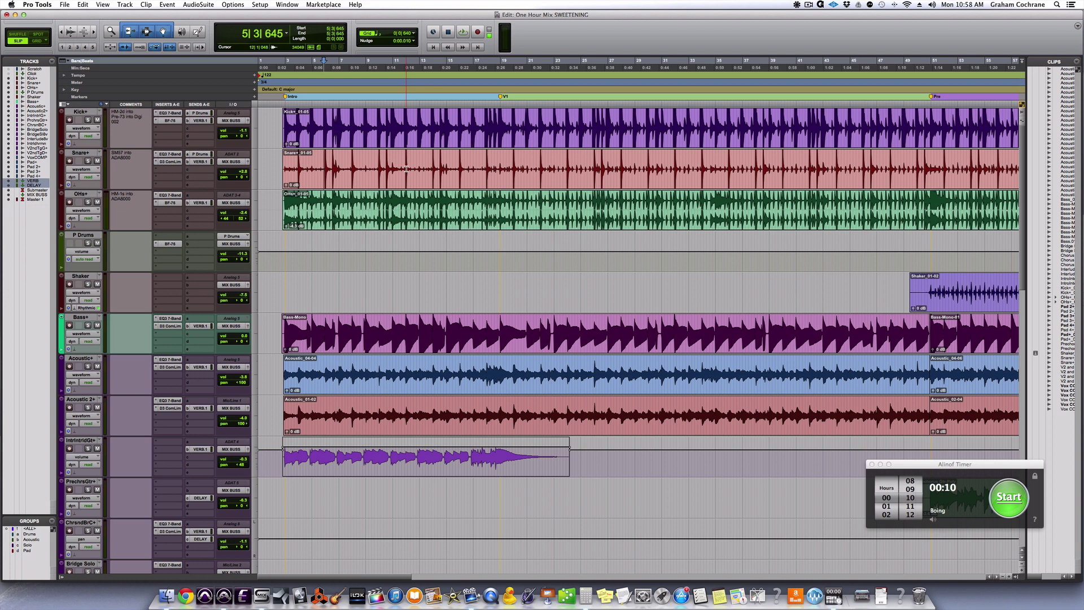
left_click(470, 162)
left_click(168, 196)
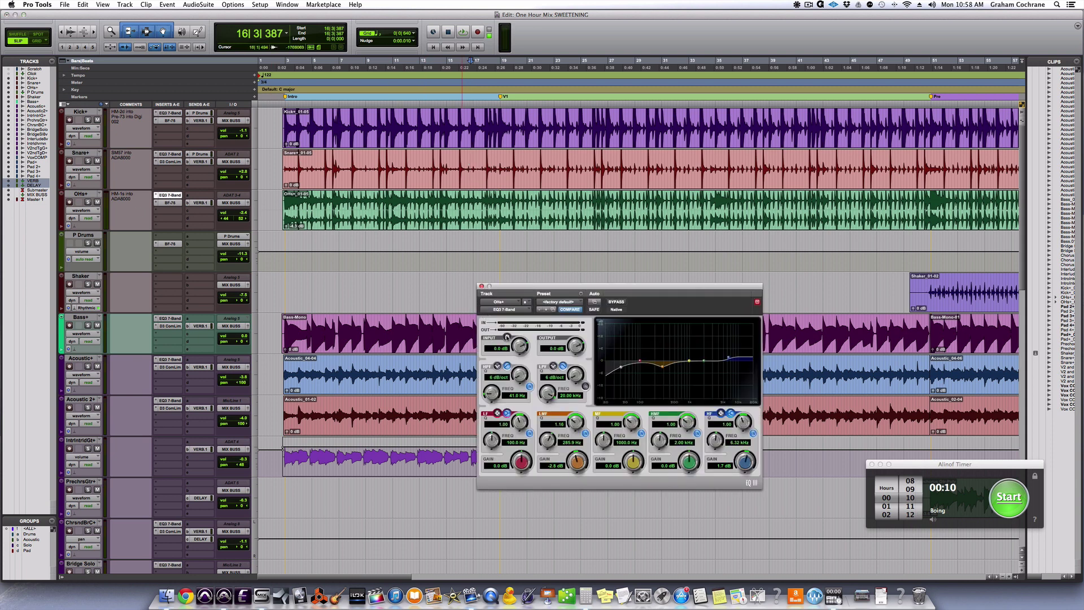
left_click(481, 286)
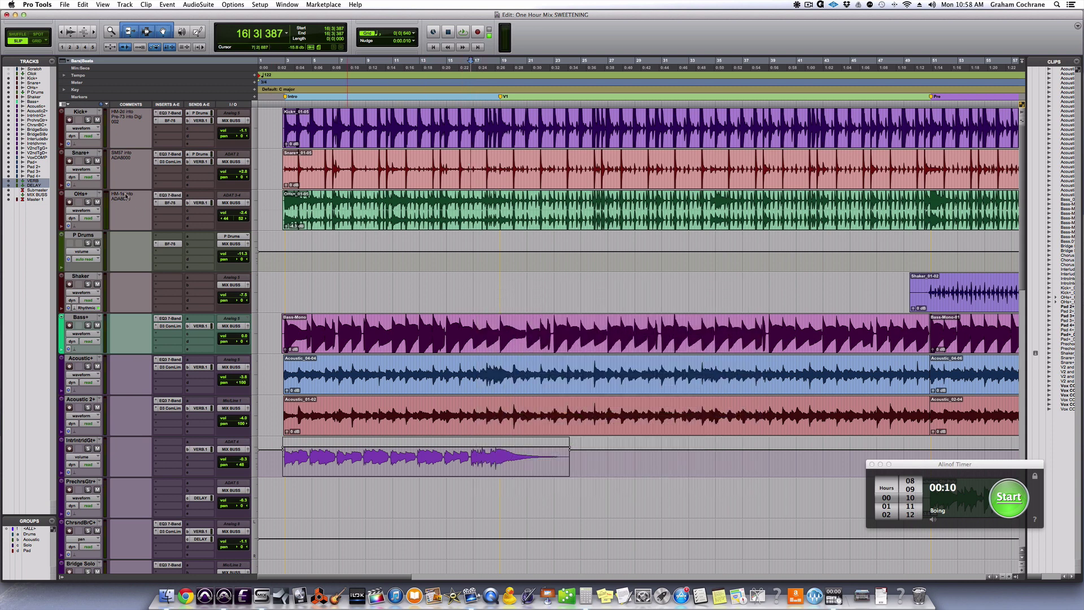
left_click(169, 153)
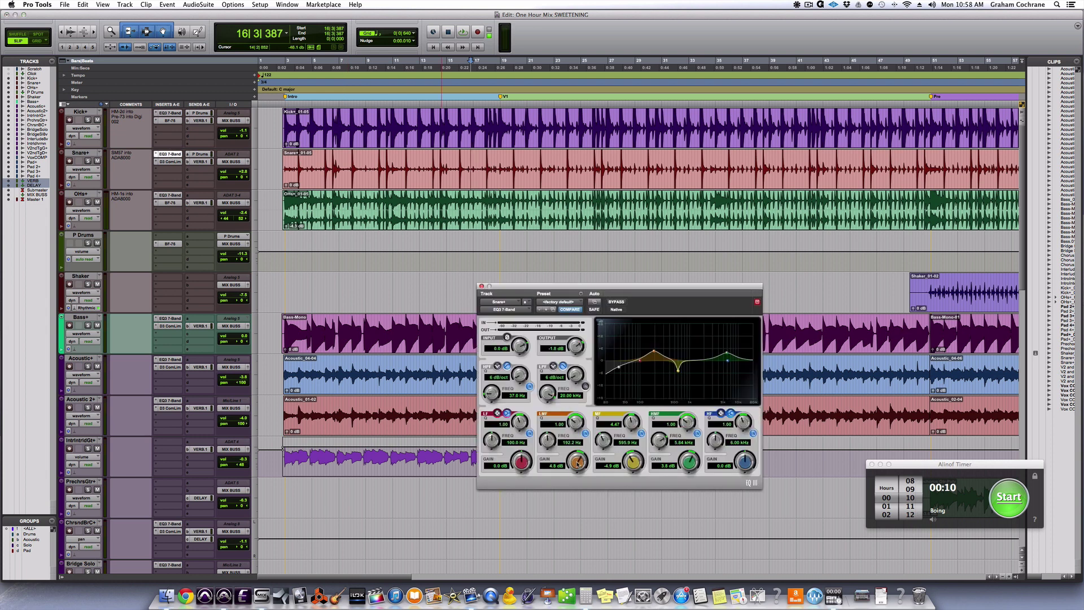
left_click_drag(577, 464, 574, 475)
left_click(481, 286)
Step: Play the intro from bar 3 and check the OHs+ track's EQ3 7-Band while listening
left_click(287, 260)
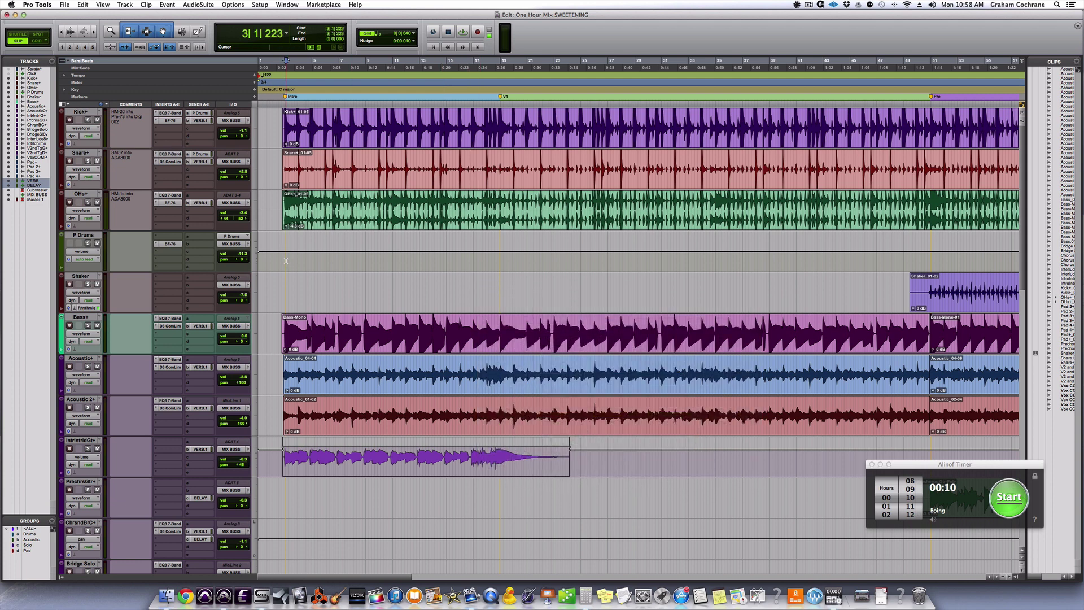
key("space")
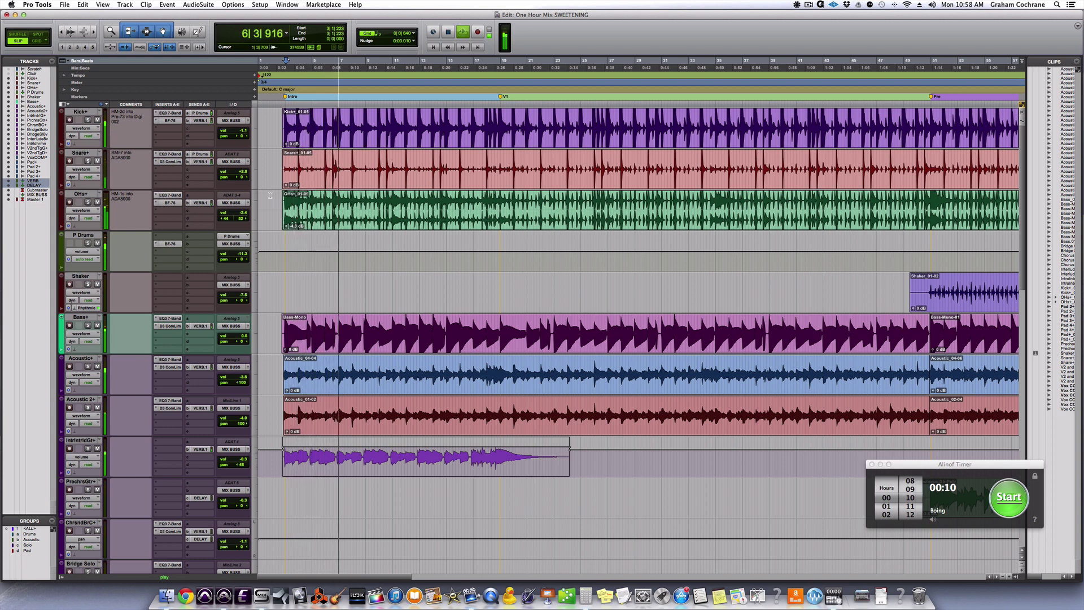
left_click(170, 195)
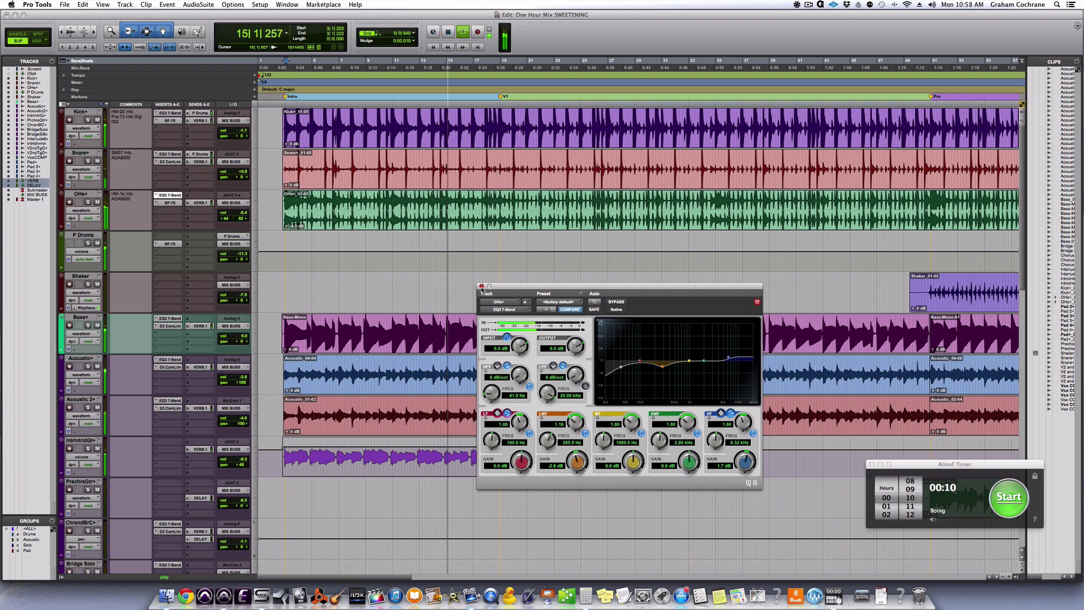
left_click(481, 286)
key("space")
Step: Survey the whole song's arrangement and the mixer channels
left_click(429, 264)
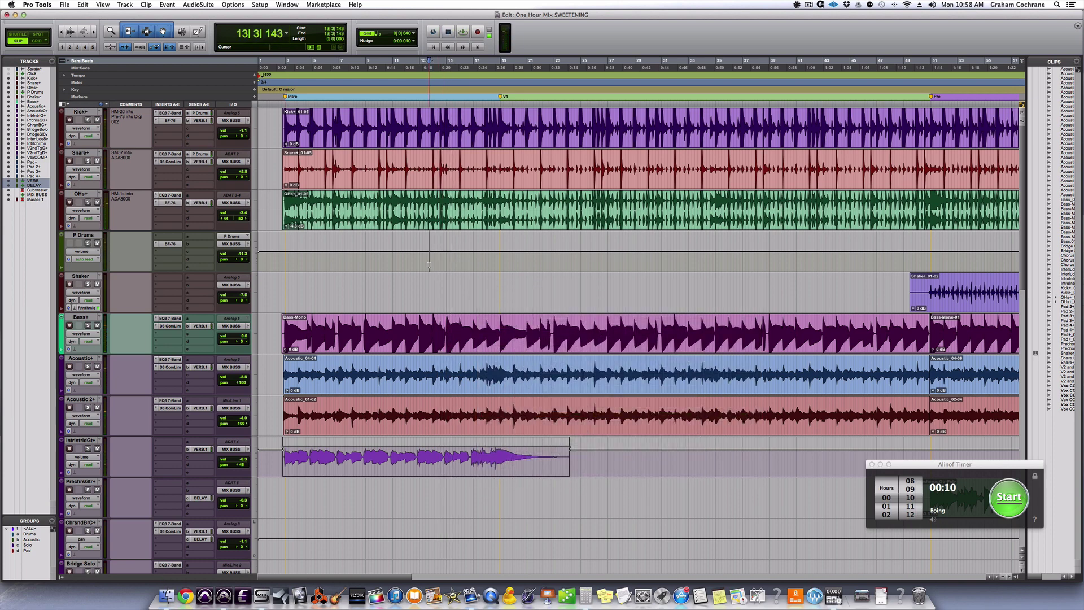
key("r")
key("r")
key("r")
key("r")
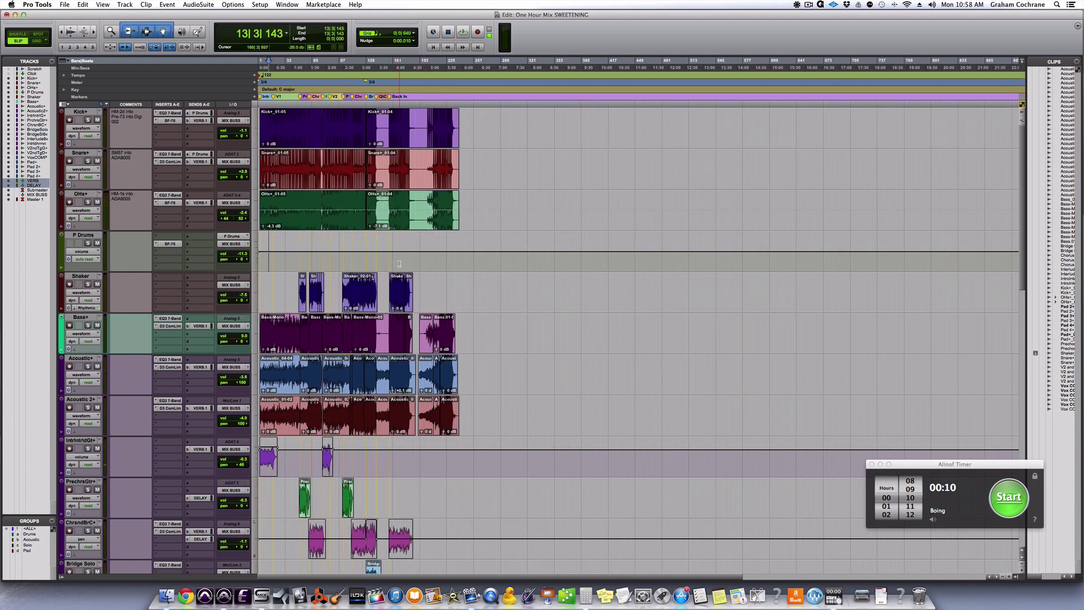
key("super+=")
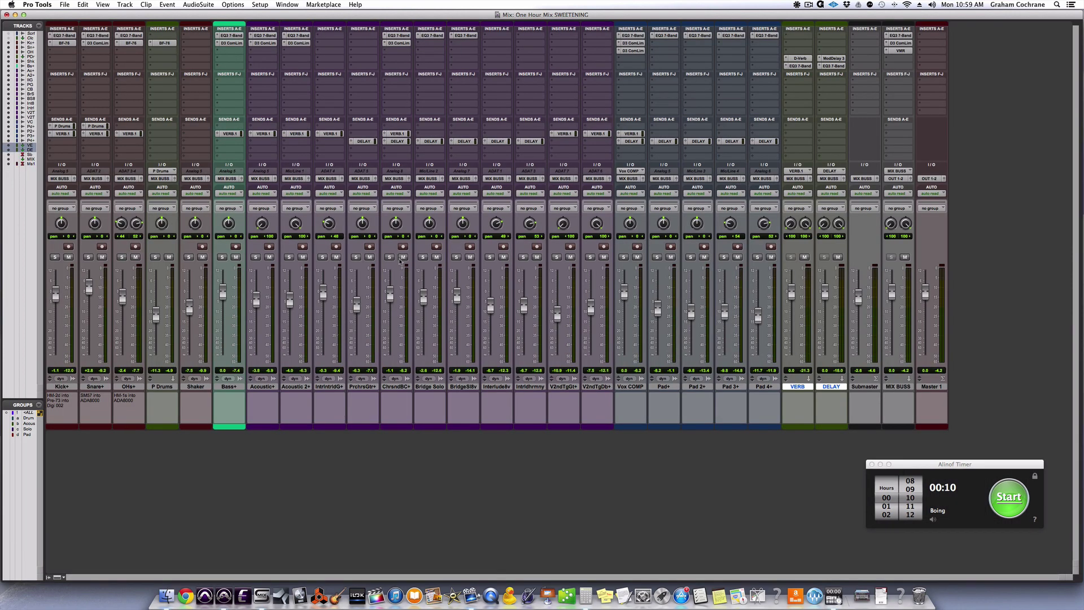
key("super+=")
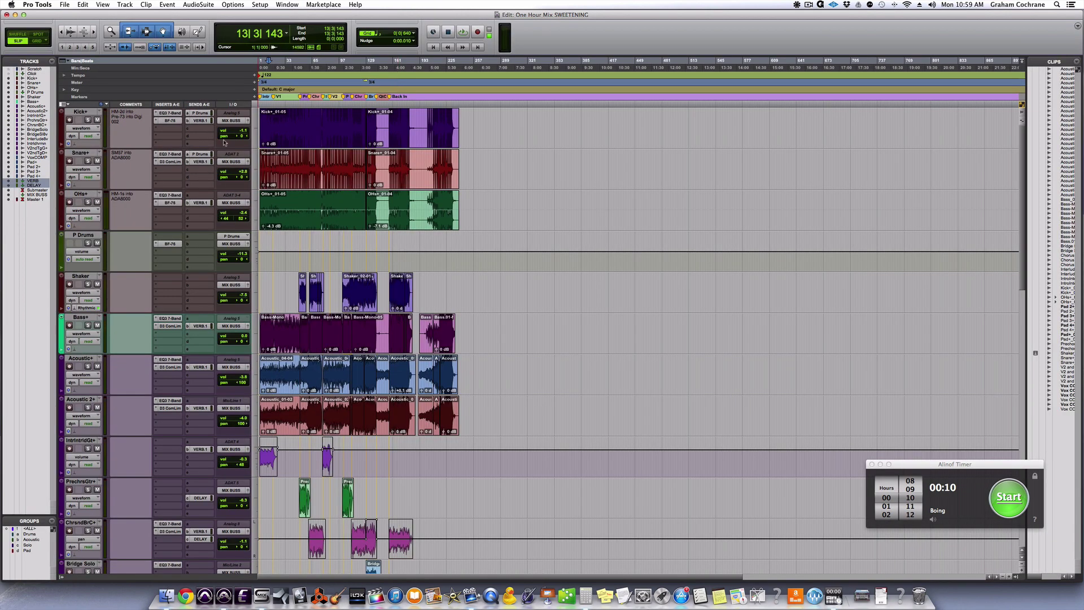
Step: Select the Kick+ track from bar 2 to the Interlude marker and play it back with the mixer in view
left_click(287, 132)
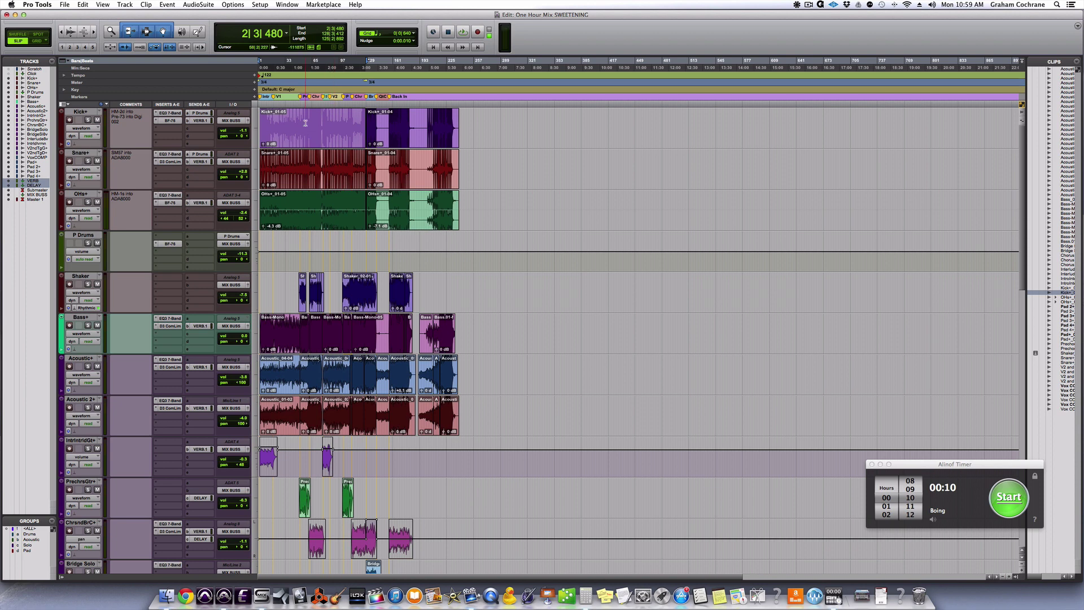
left_click(321, 116, "shift")
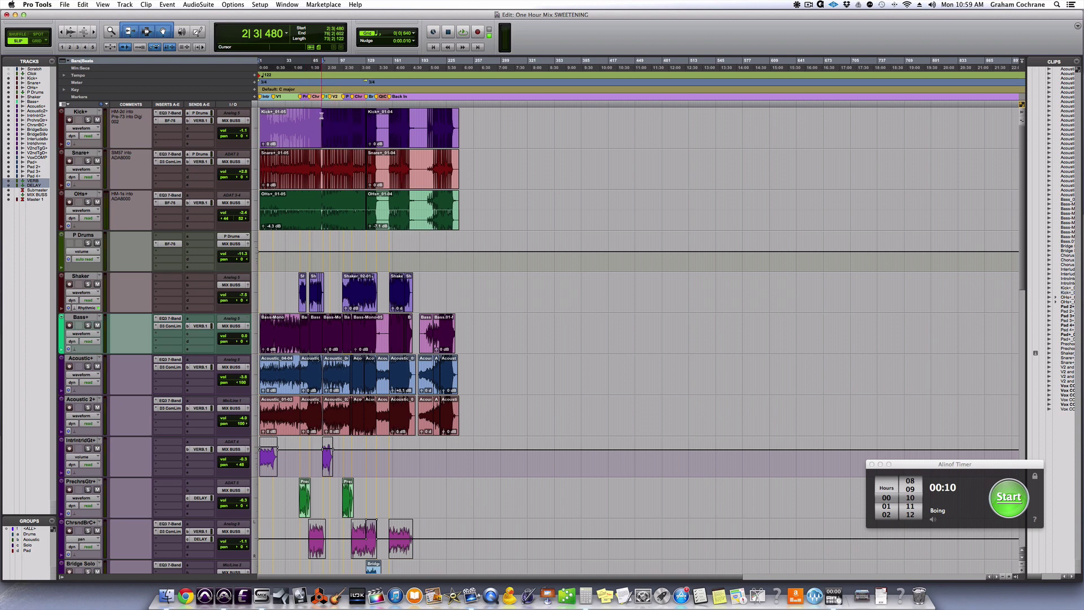
key("super+=")
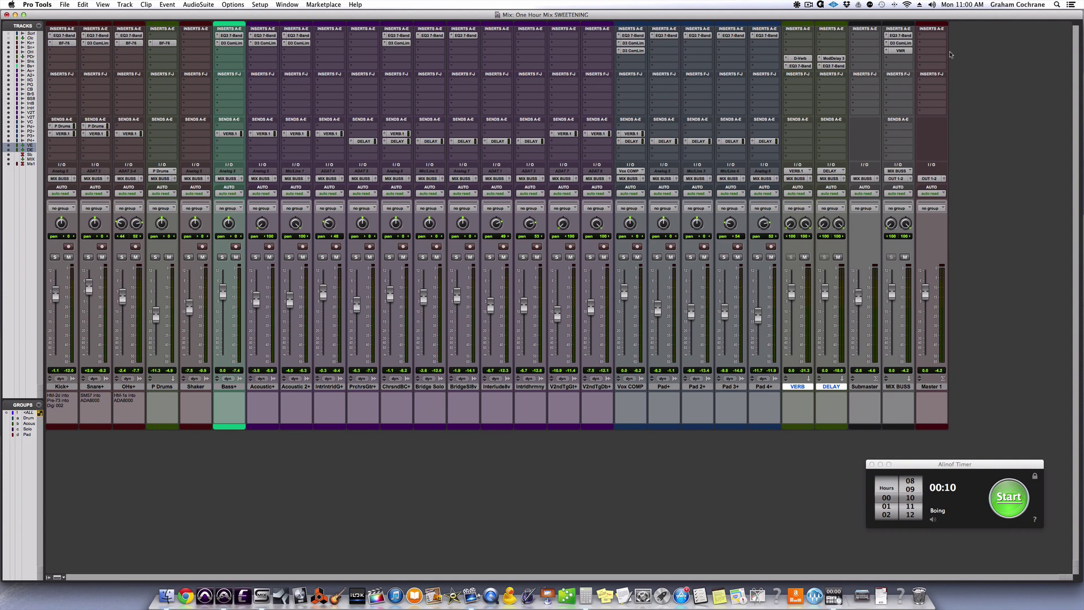
key("space")
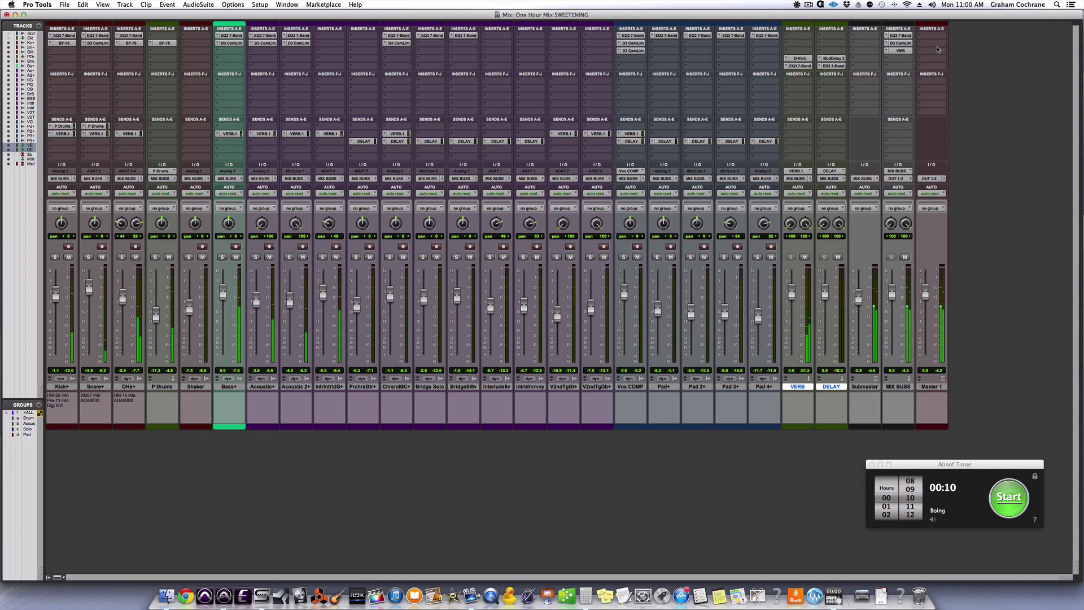
Step: Compare the intro with and without processing by bypassing and re-enabling all inserts, including those on VERB and DELAY
left_click(900, 50, "alt+super")
left_click(899, 44, "alt+super")
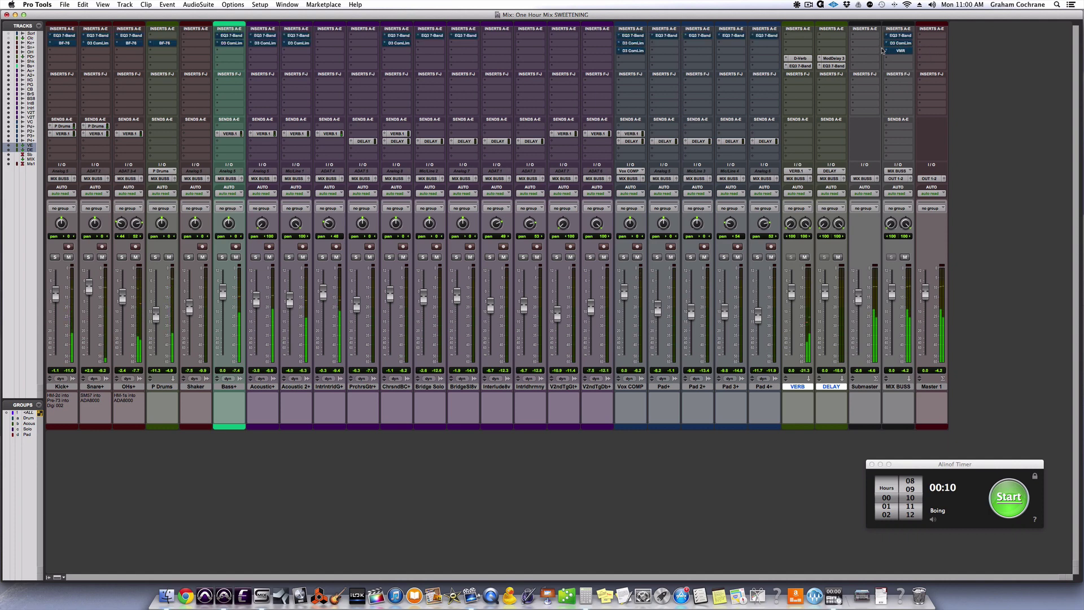
left_click(833, 58, "alt+super")
left_click(833, 66, "alt+super")
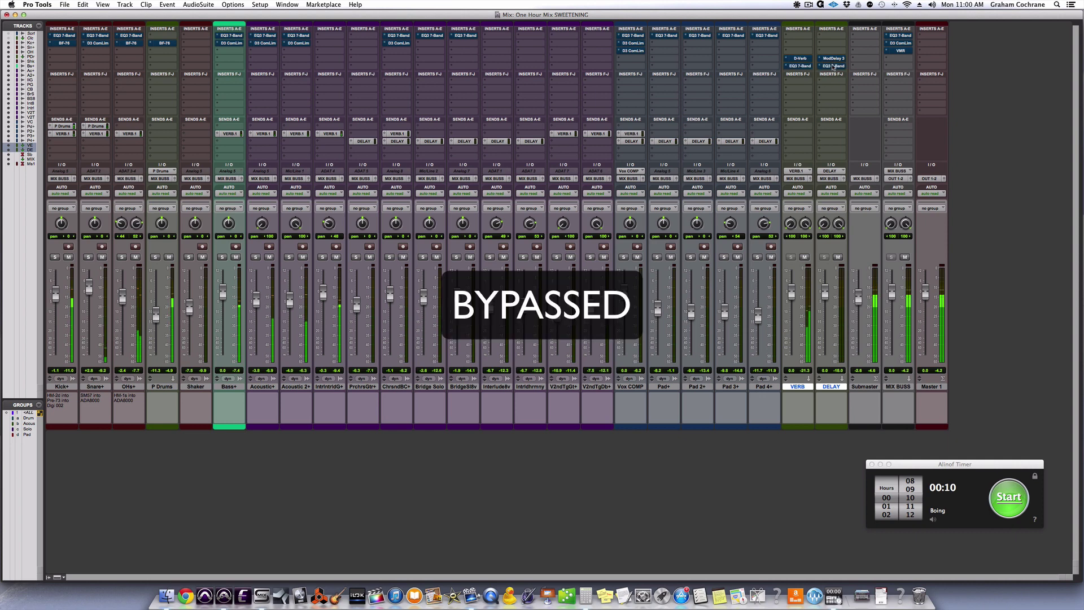
left_click(899, 36, "alt+super")
left_click(899, 44, "alt+super")
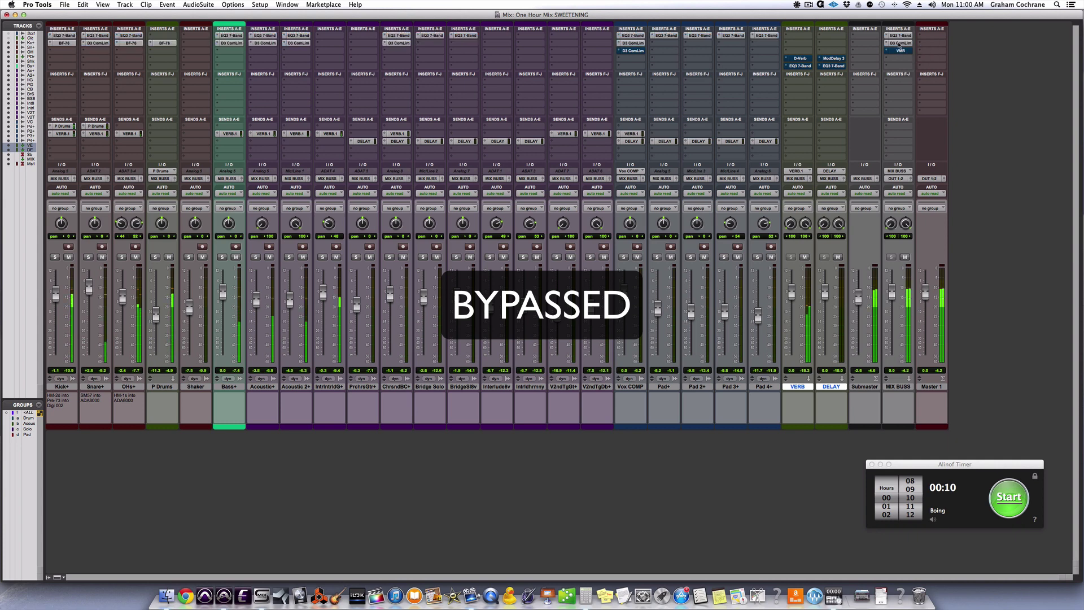
left_click(901, 51, "alt+super")
left_click(833, 58, "alt+super")
left_click(837, 66, "alt+super")
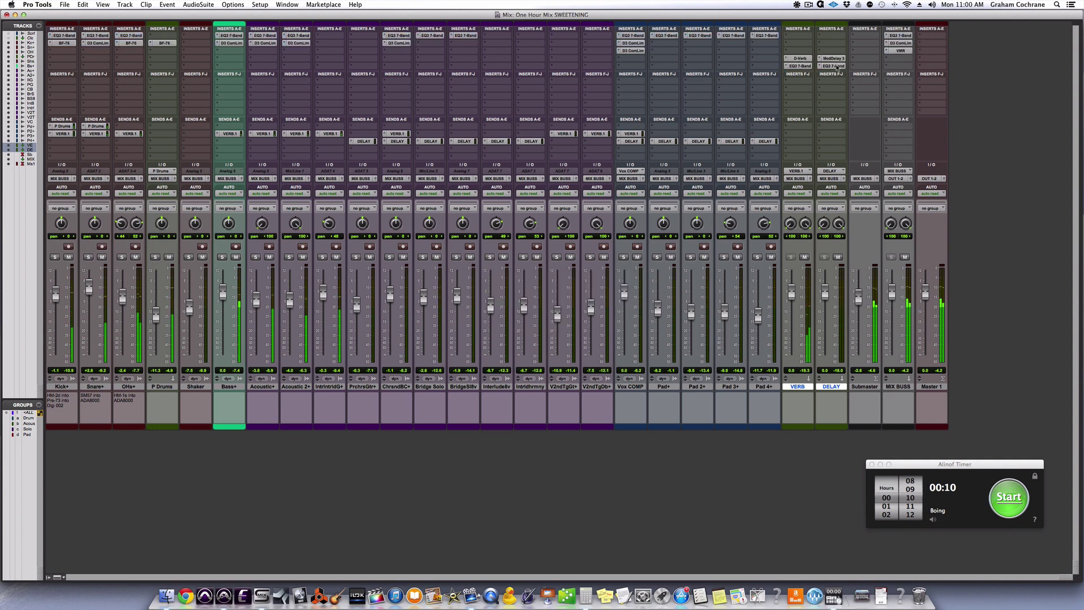
Step: Repeat the processing comparison with the vocals playing by bypassing and re-enabling every track insert and the VERB and DELAY inserts
left_click(900, 44, "alt+super")
left_click(898, 51, "alt+super")
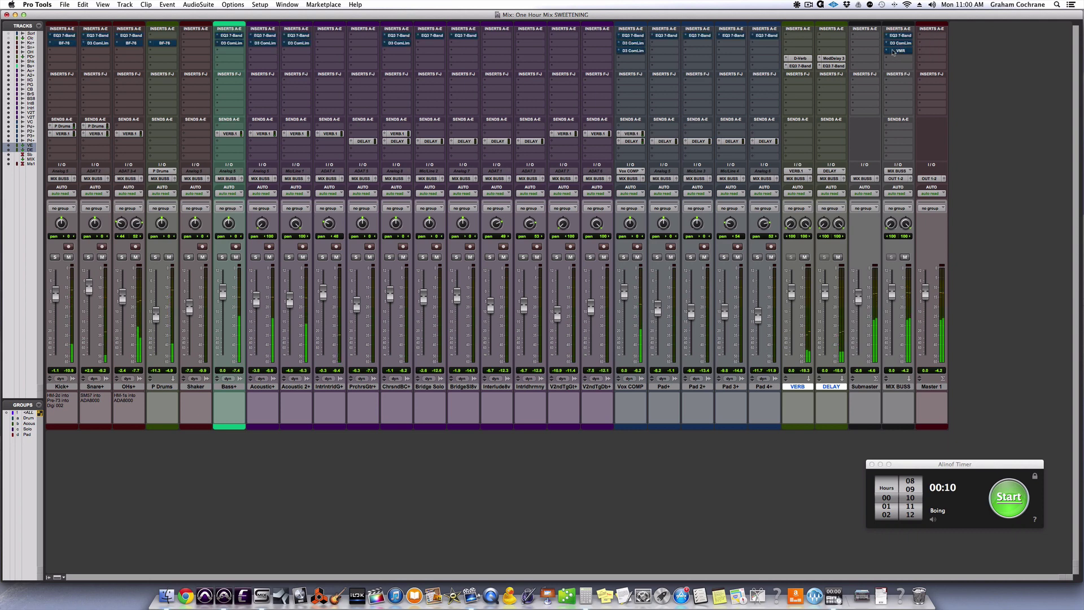
left_click(834, 59, "alt+super")
left_click(834, 66, "alt+super")
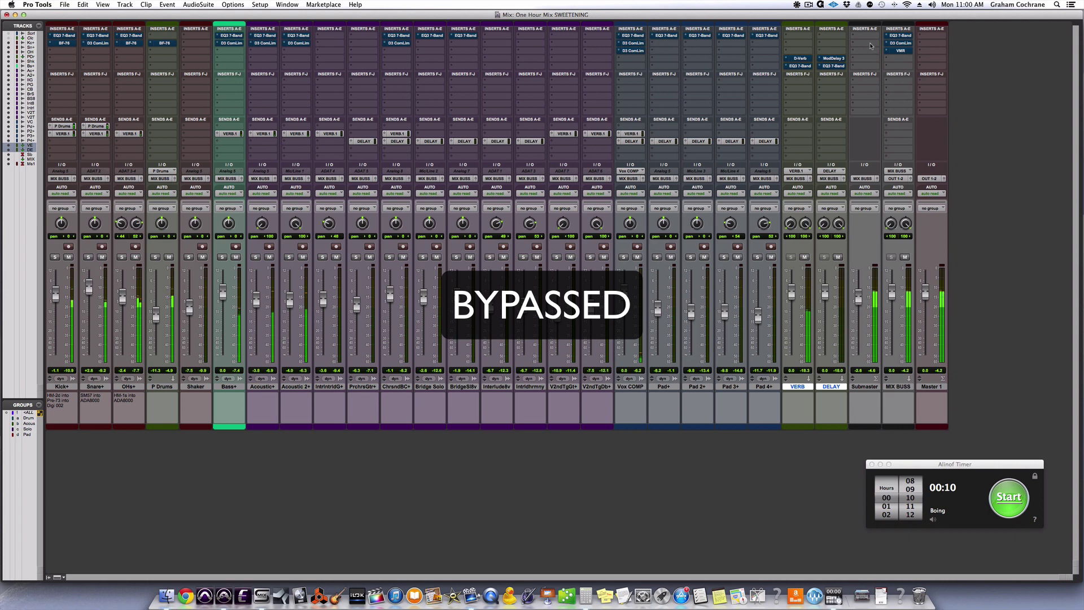
left_click(898, 37, "alt+super")
left_click(897, 44, "alt+super")
left_click(898, 51, "alt+super")
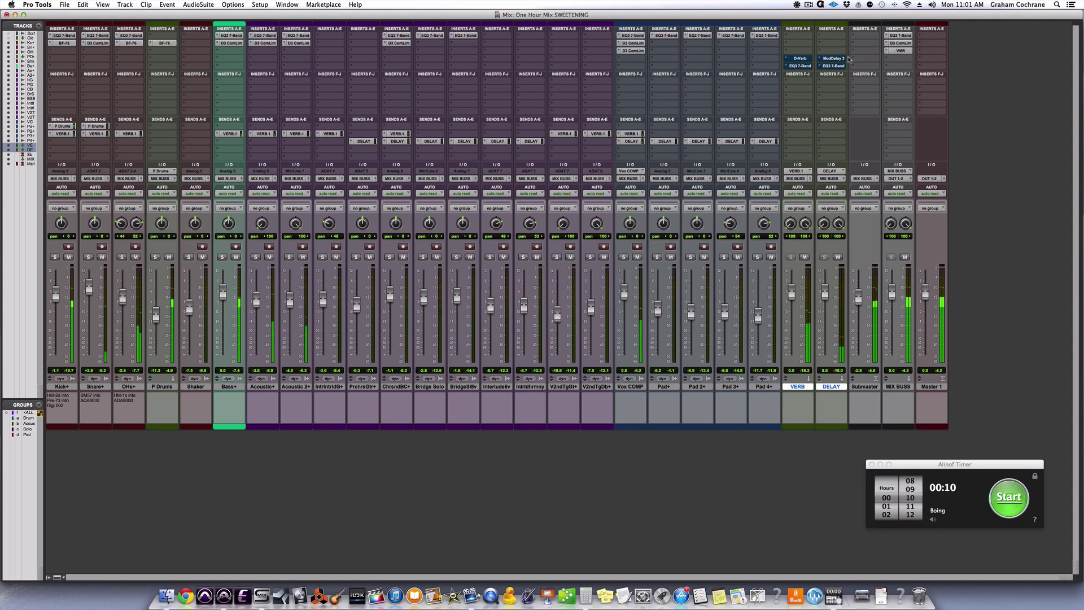
left_click(838, 59, "alt+super")
left_click(837, 66, "alt+super")
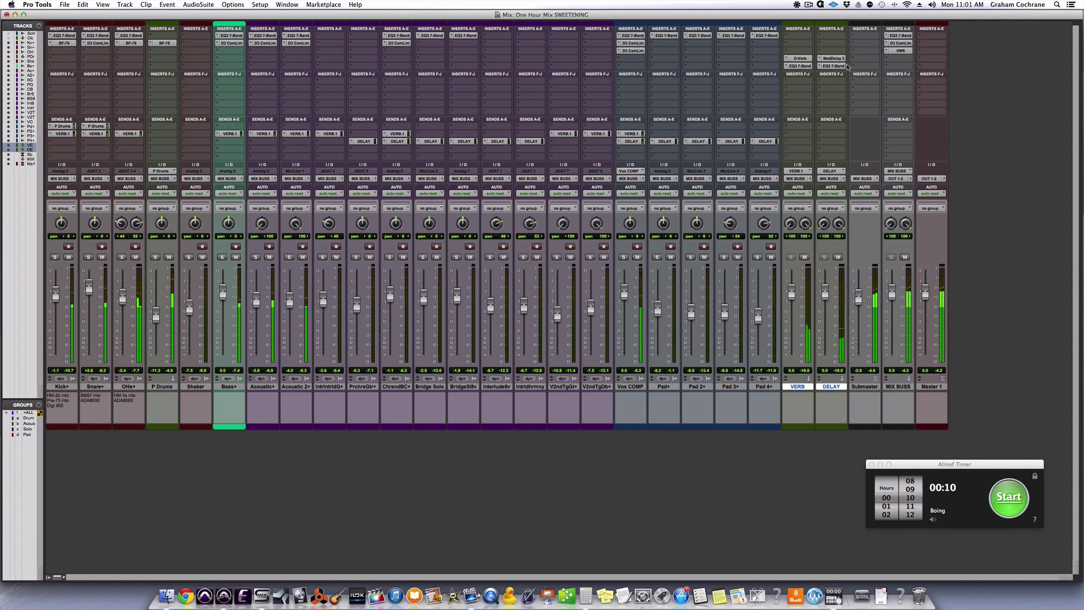
Step: Bypass every insert on the tracks and MIX BUSS, plus the VERB and DELAY inserts, to hear the unprocessed song section
left_click(898, 37, "alt+super")
left_click(898, 44, "alt+super")
left_click(898, 51, "alt+super")
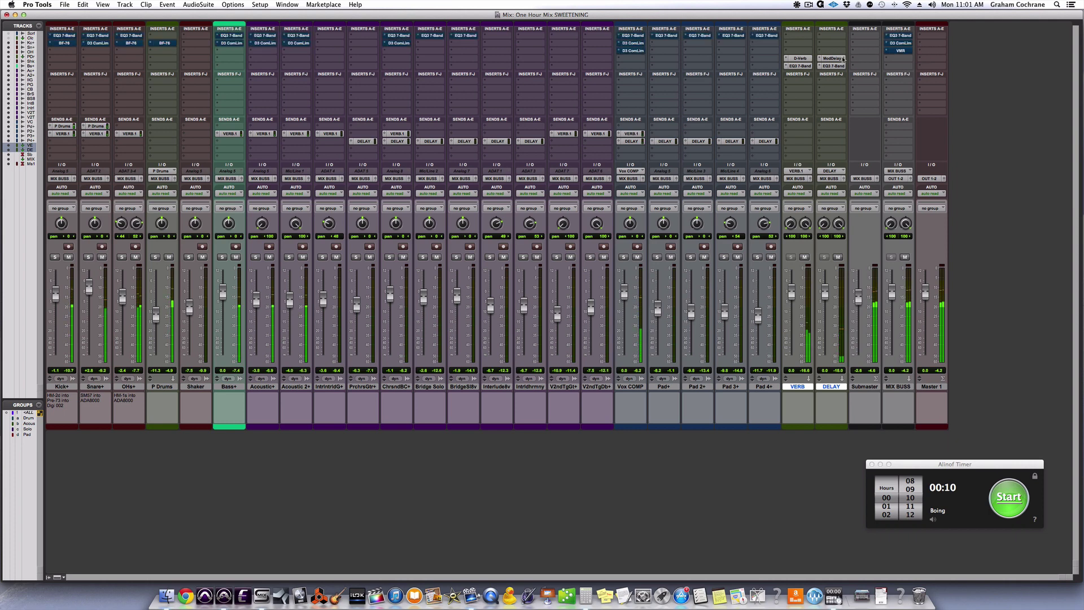
left_click(835, 58, "alt+super")
left_click(835, 66, "alt+super")
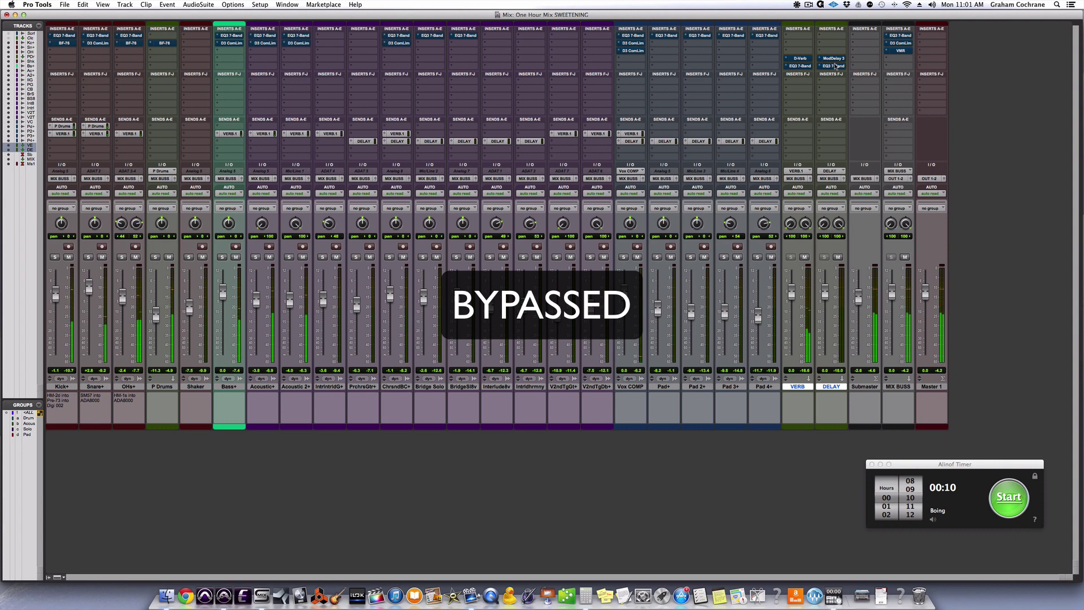
Step: Re-enable inserts A to C across all tracks and then the VERB and DELAY inserts to hear the processed mix
left_click(901, 38, "alt+super")
left_click(900, 44, "alt+super")
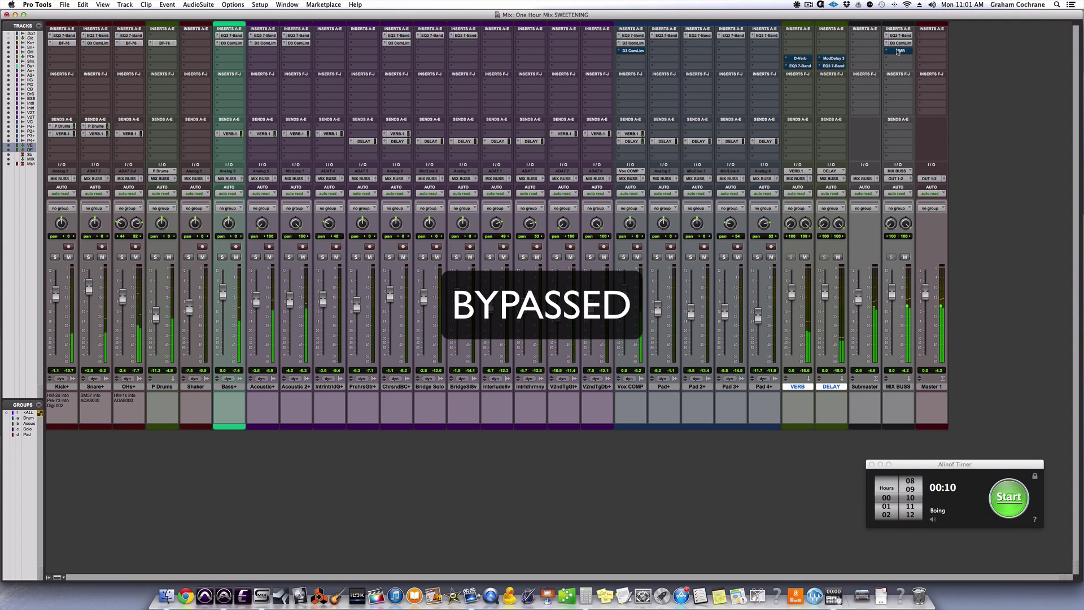
left_click(899, 51, "alt+super")
left_click(833, 59, "alt+super")
left_click(832, 66, "alt+super")
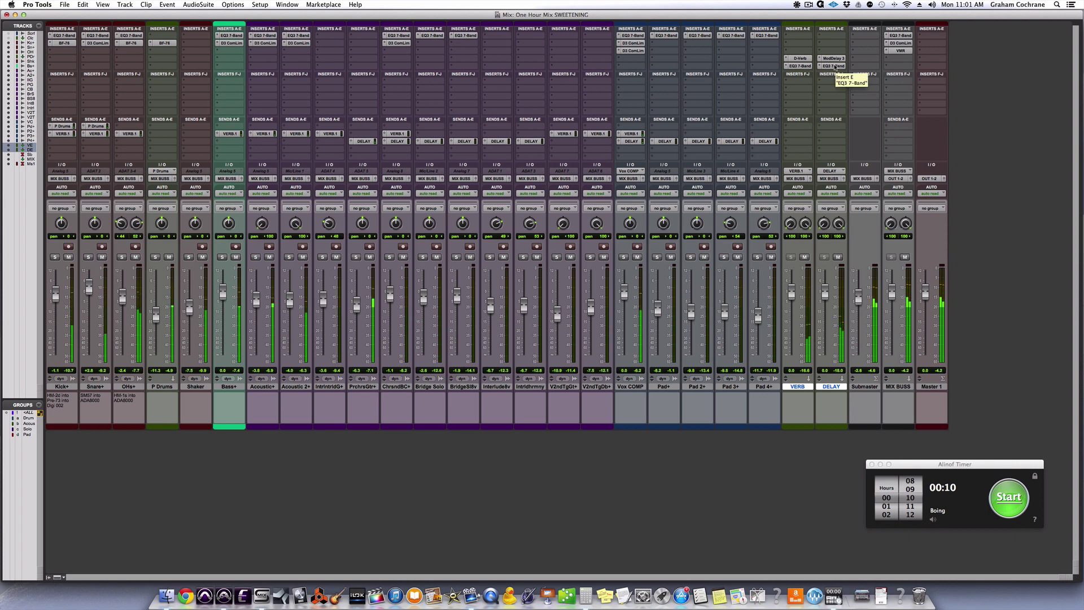
Step: Bypass the VERB and DELAY inserts, then inserts C to A on all tracks, to hear the raw mix again
left_click(836, 66, "alt+shift+super")
left_click(835, 58, "alt+shift+super")
left_click(900, 50, "alt+super")
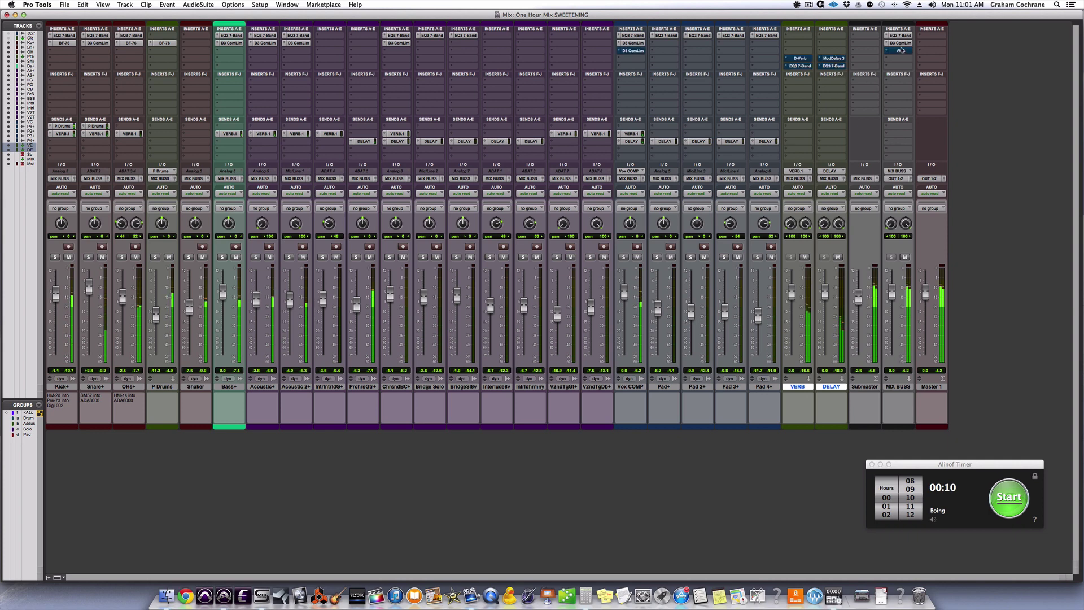
left_click(900, 43, "alt+super")
left_click(900, 36, "alt+super")
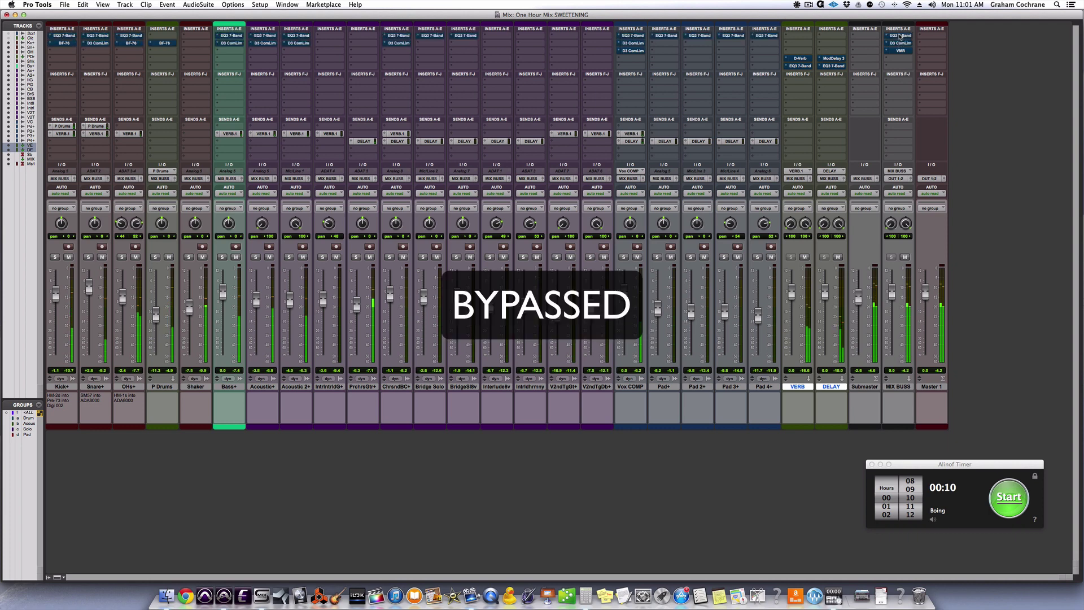
Step: Restore the processing during playback by re-enabling the VERB and DELAY inserts, then all track and MIX BUSS inserts
left_click(834, 68, "alt+shift+super")
left_click(834, 60, "alt+shift+super")
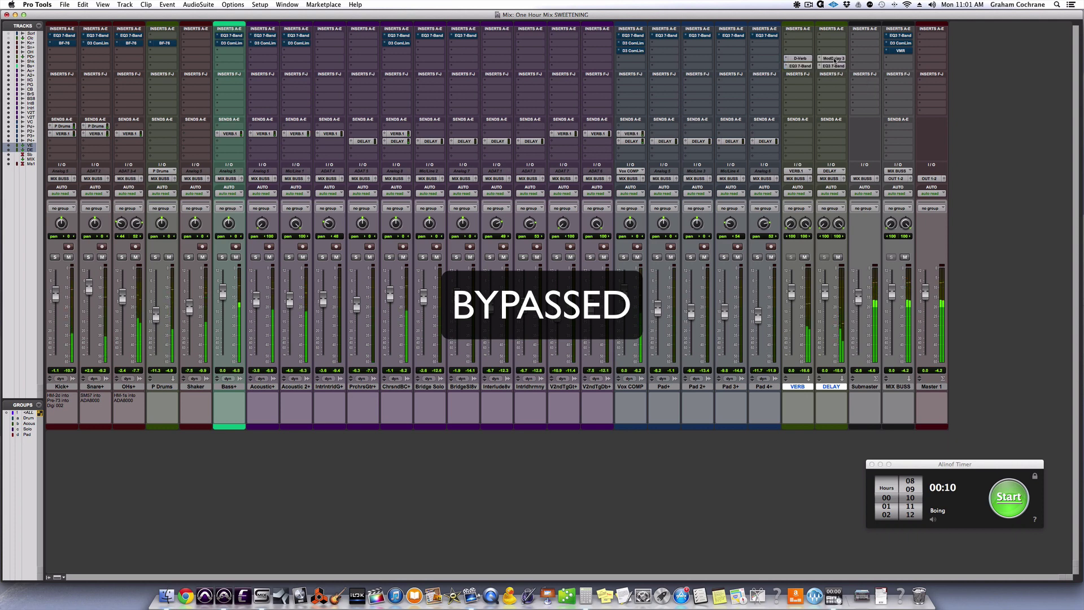
left_click(897, 51, "alt+shift+super")
left_click(898, 43, "alt+shift+super")
left_click(898, 35, "alt+shift+super")
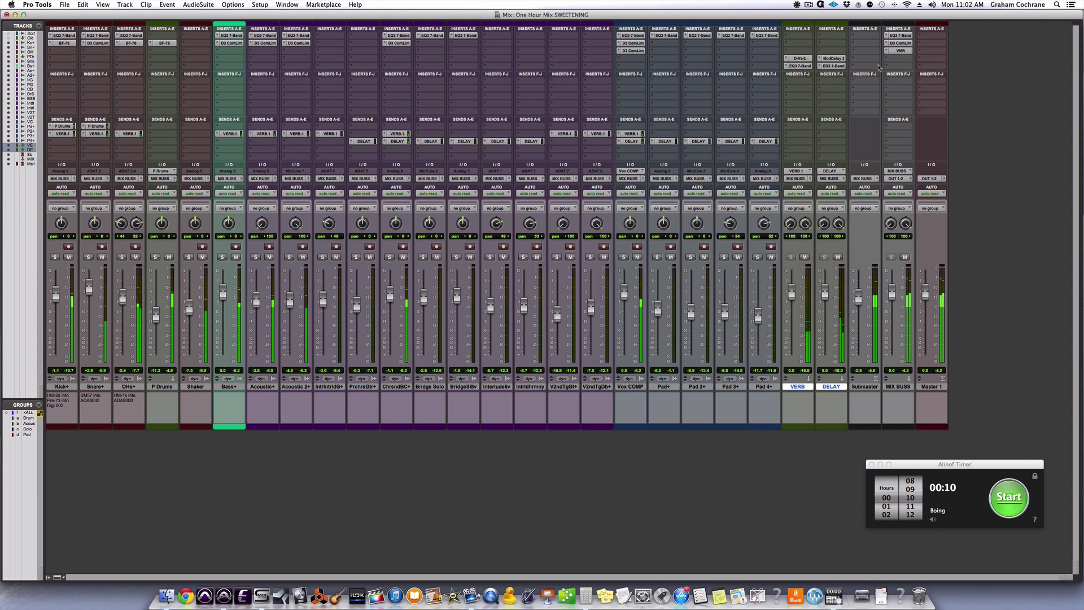
Step: Bypass the reverb and delay inserts, followed by all track and MIX BUSS inserts, for another unprocessed listen
left_click(843, 66, "alt+shift+super")
left_click(841, 58, "alt+shift+super")
left_click(898, 51, "alt+shift+super")
left_click(898, 43, "alt+shift+super")
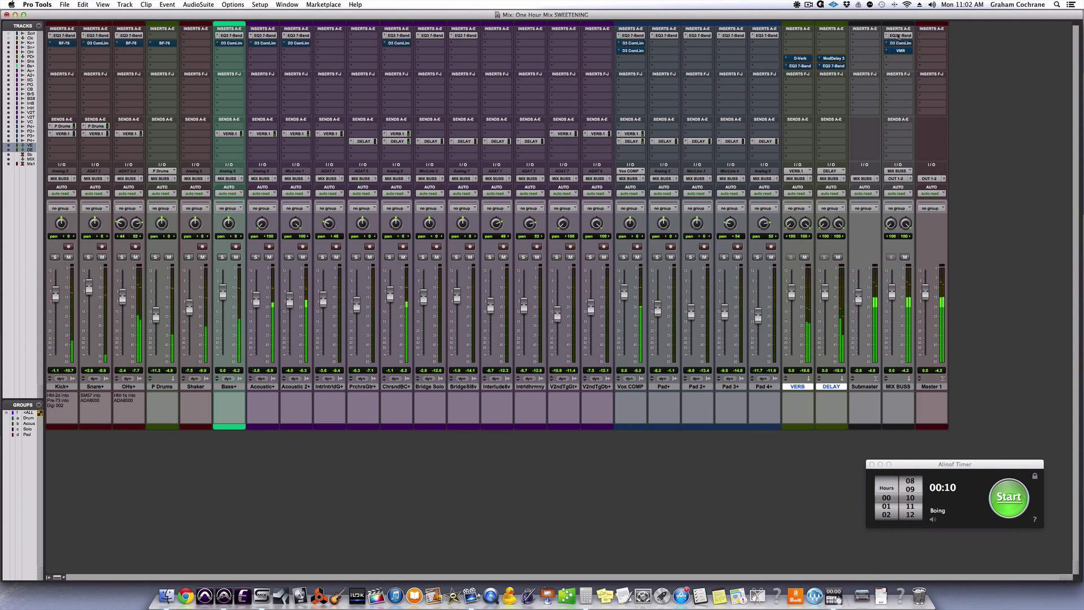
left_click(898, 35, "alt+shift+super")
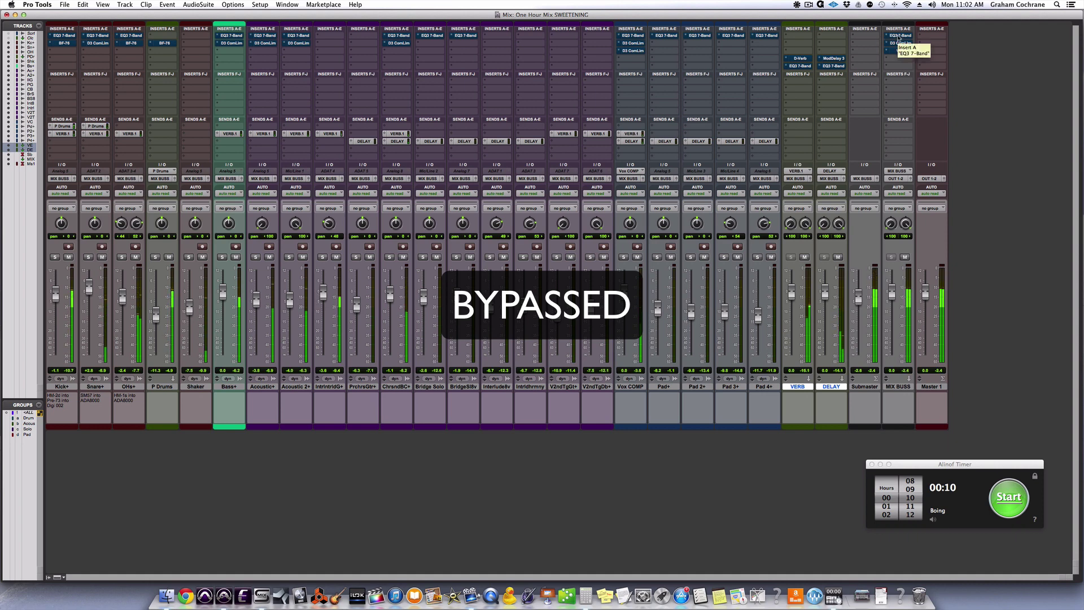
Step: Turn all track and MIX BUSS inserts back on, followed by the VERB and DELAY inserts, to finish the comparison
left_click(898, 36, "alt+super")
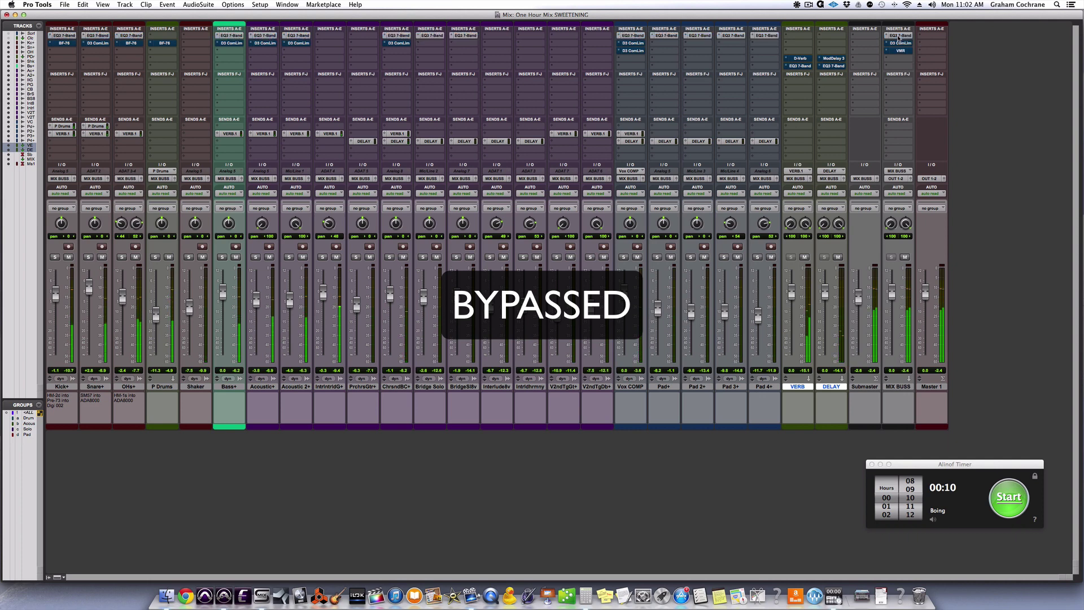
left_click(898, 44, "alt+super")
left_click(899, 51, "alt+super")
left_click(835, 59, "alt+super")
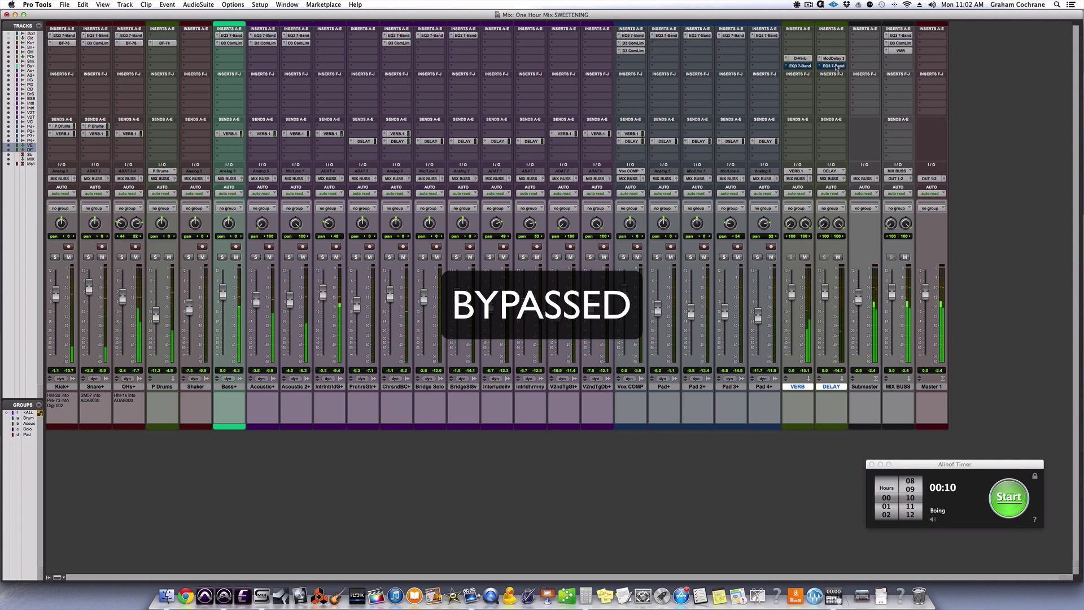
left_click(836, 66, "alt+super")
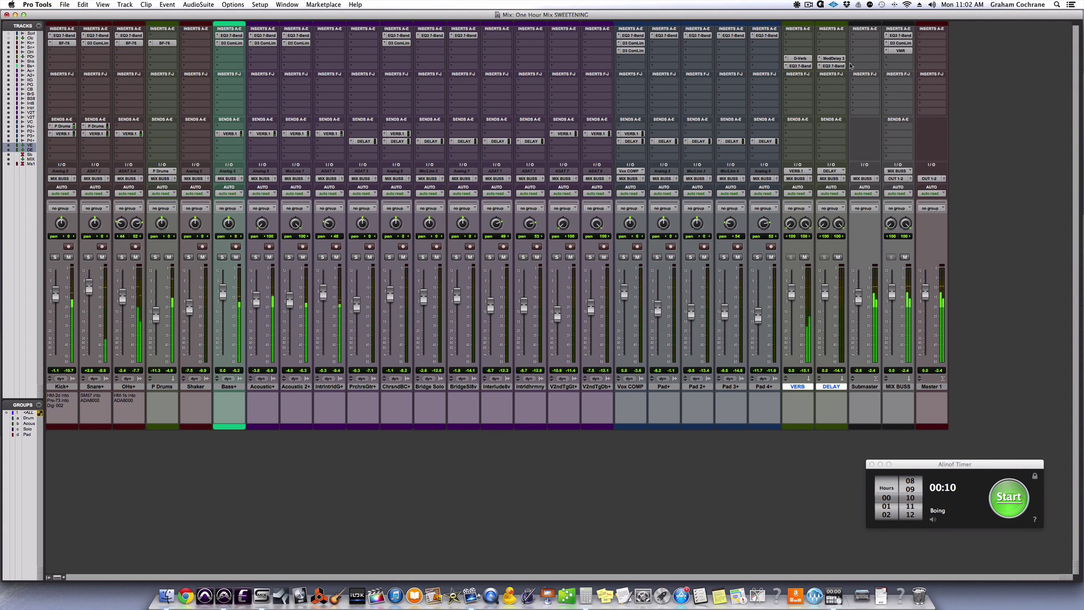